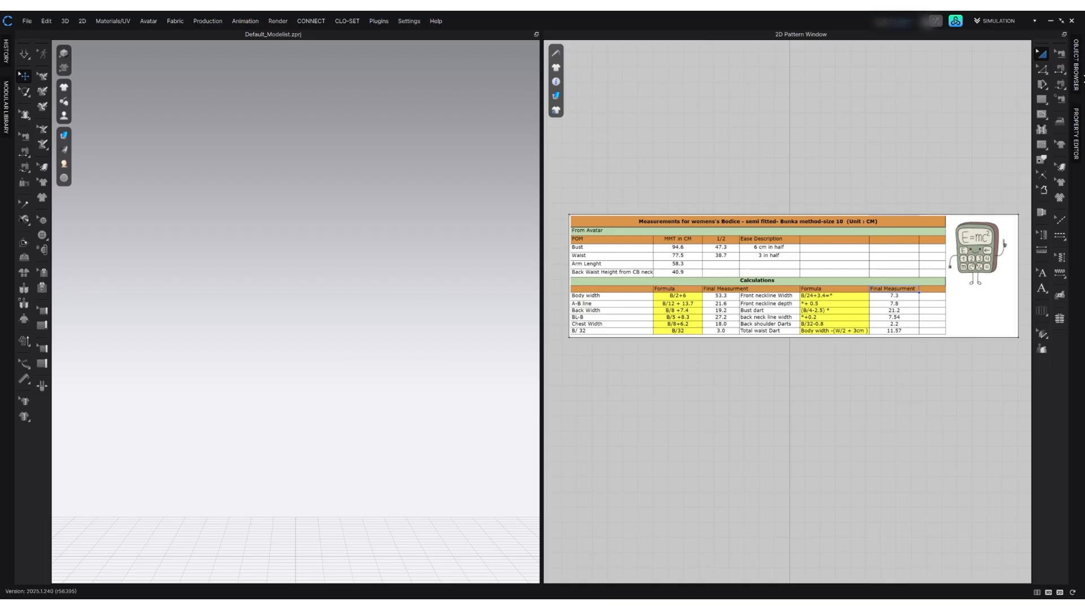
Load the FV2.1_Yuna.avt avatar from the library's Female avatar folder.
click(954, 22)
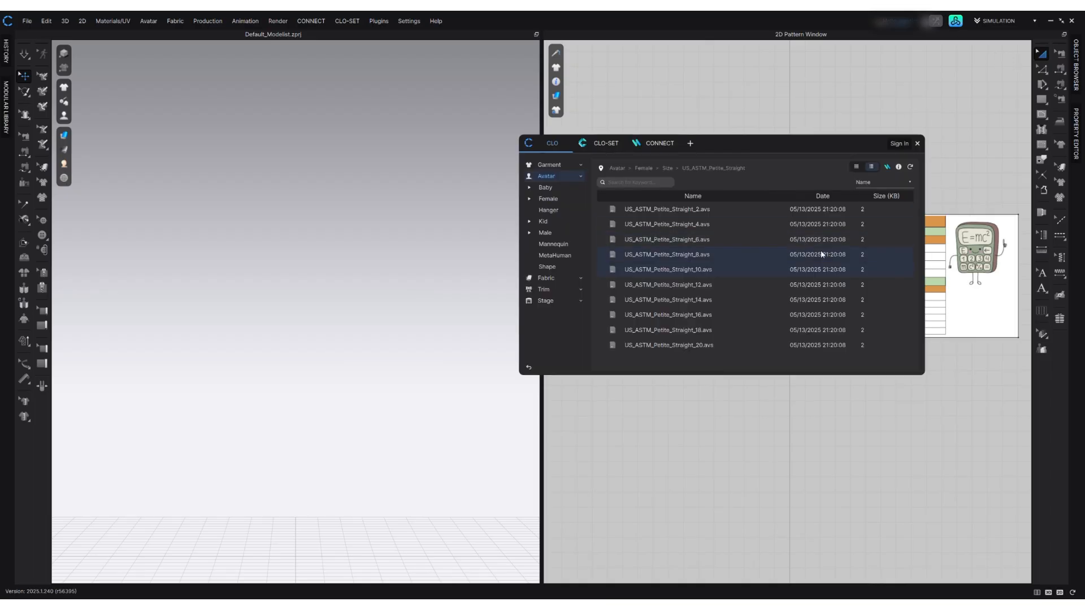
click(561, 179)
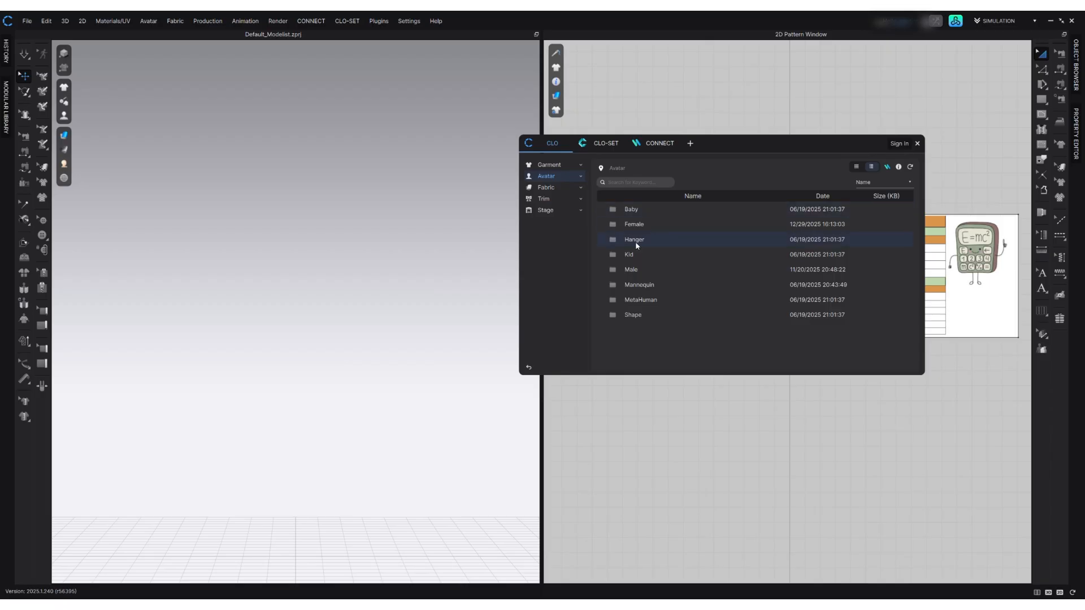
double_click(640, 227)
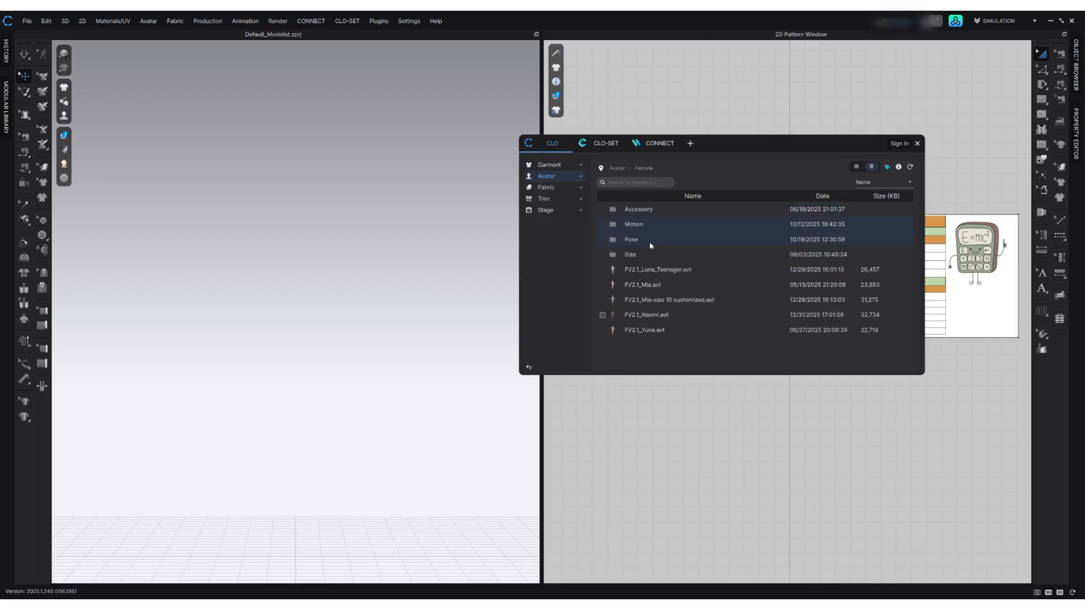
double_click(656, 336)
click(542, 345)
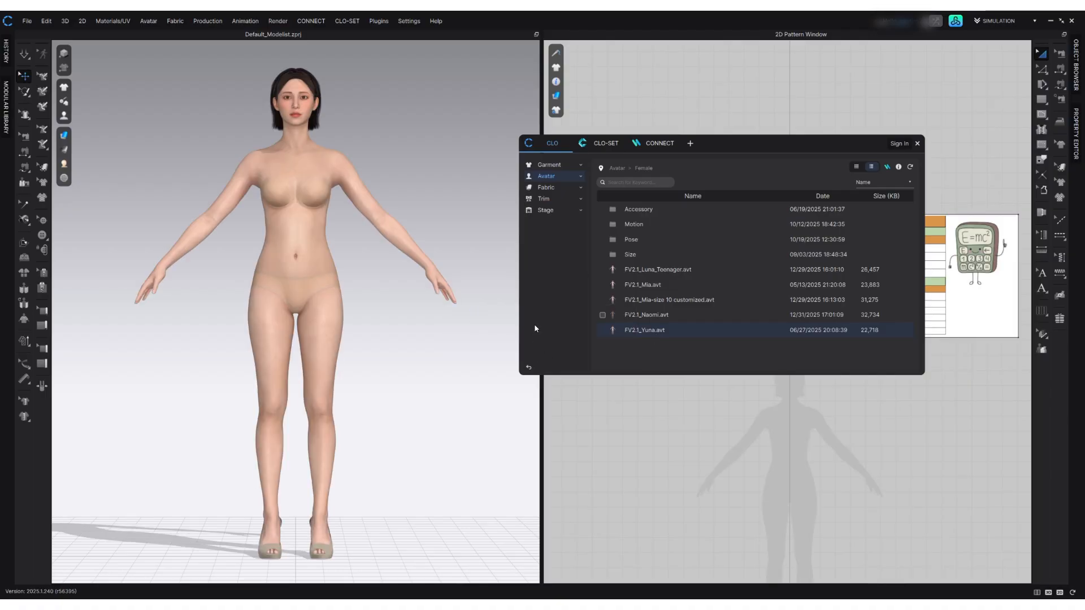
Apply the US_ASTM_Missy_Straight_10.avs size to the avatar and close the library.
double_click(633, 255)
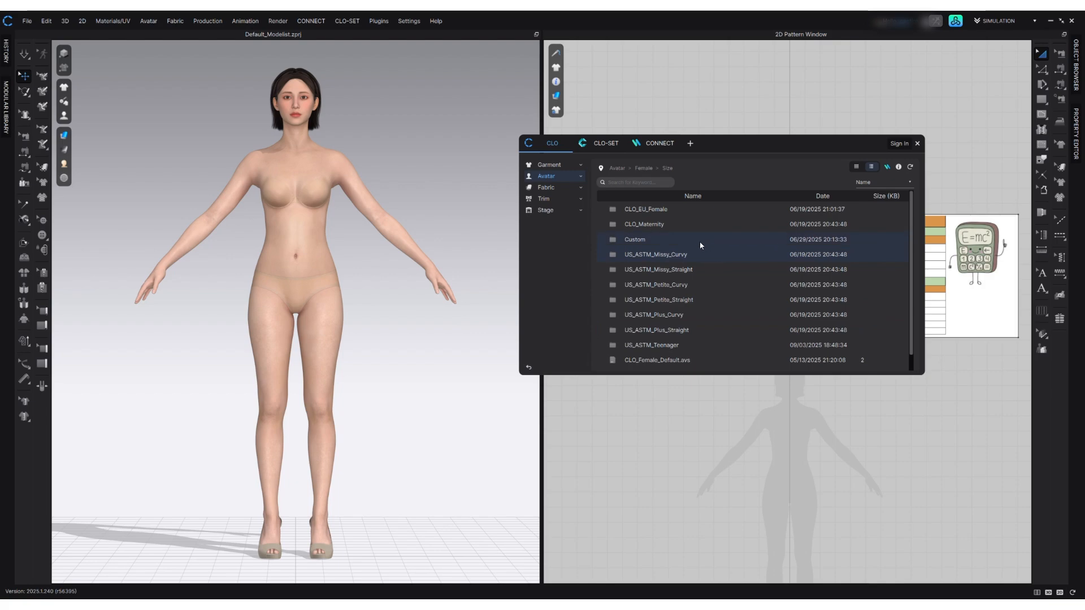
double_click(672, 269)
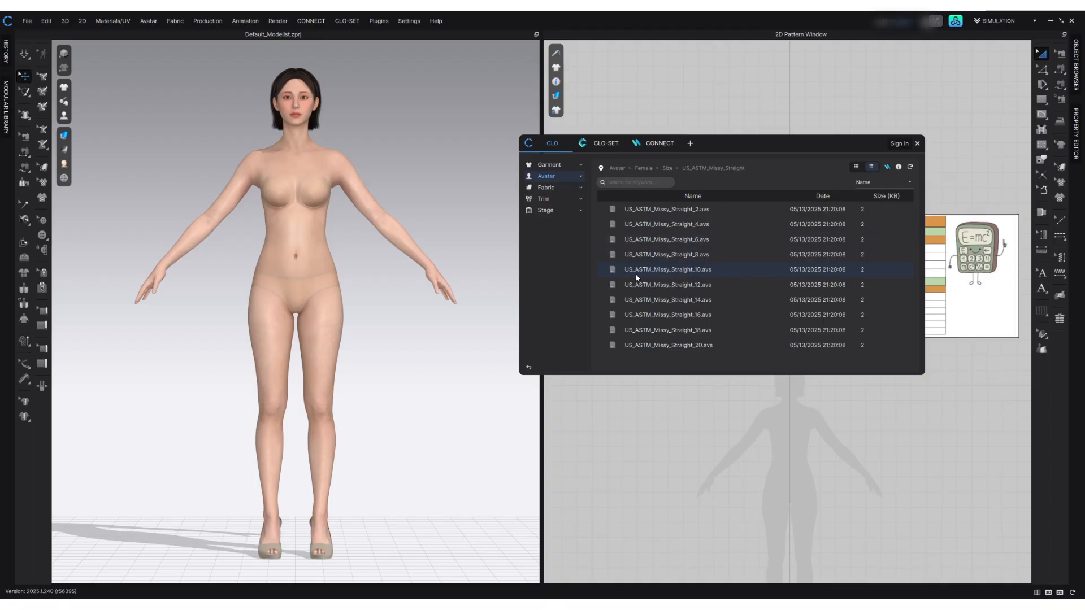
double_click(690, 271)
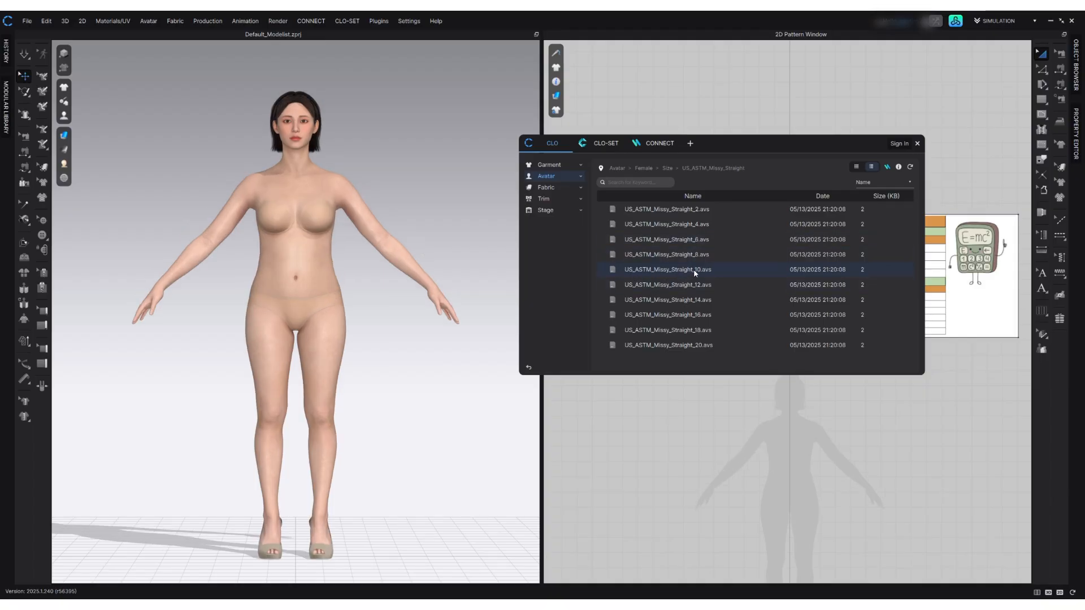
click(918, 144)
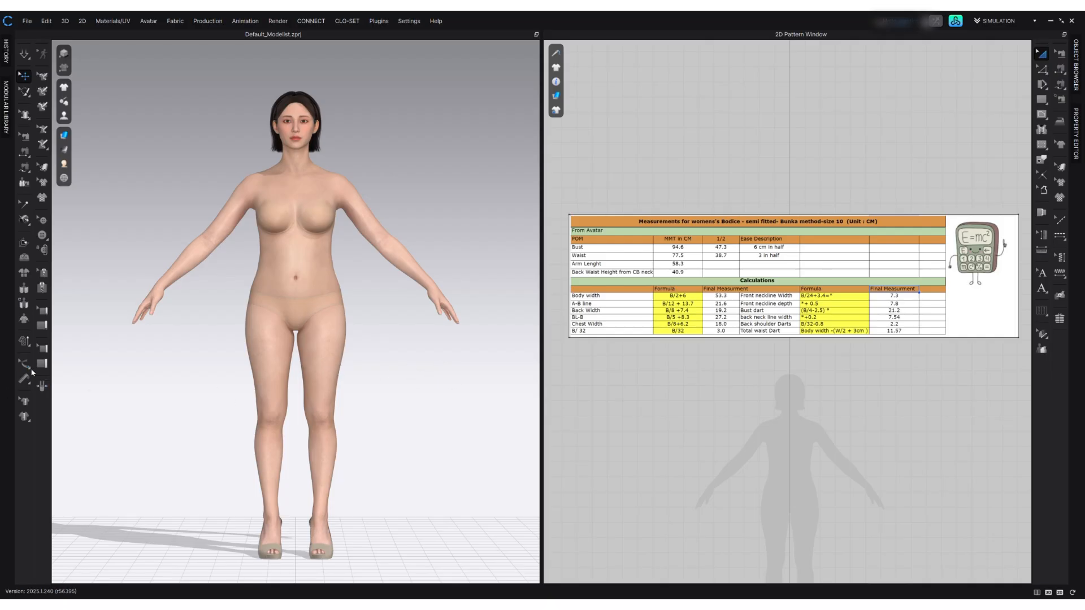
Display the avatar measures and check the waist circumference and the centre-back neck-to-waist height.
mouse_move(64, 115)
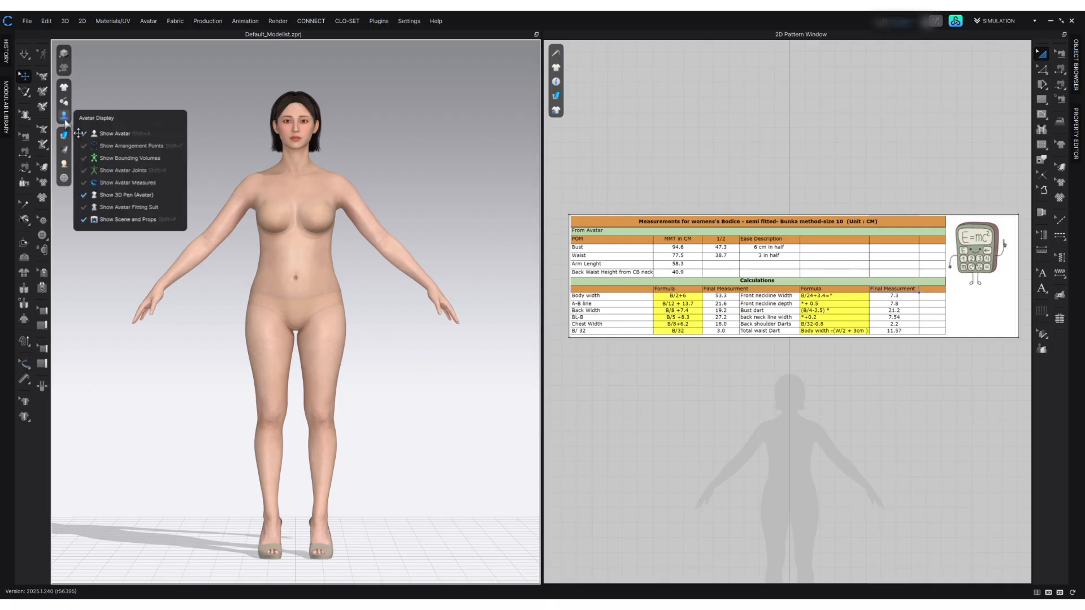
click(123, 183)
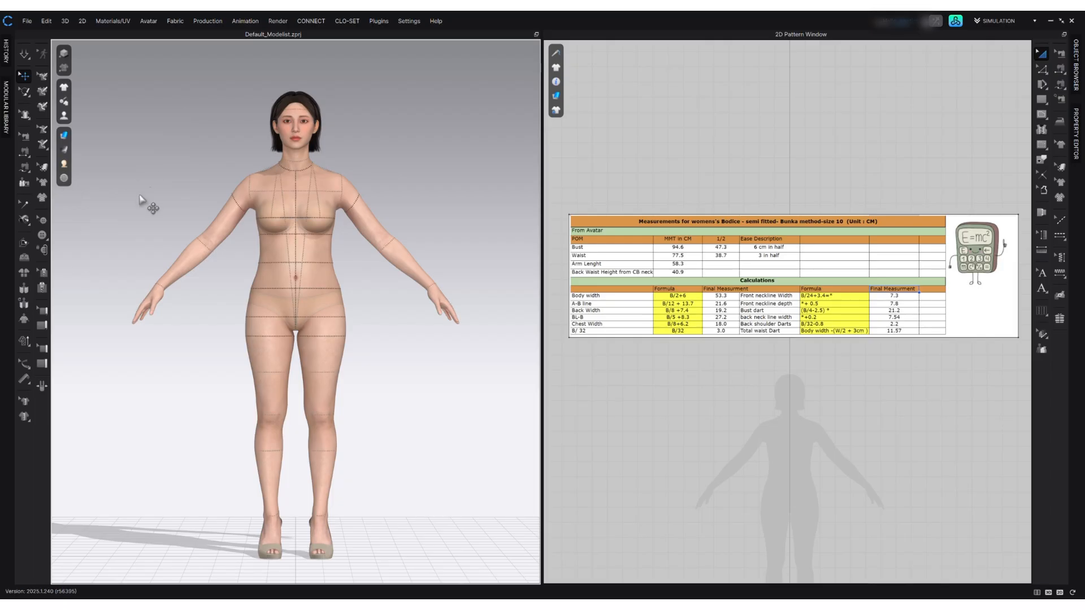
click(24, 363)
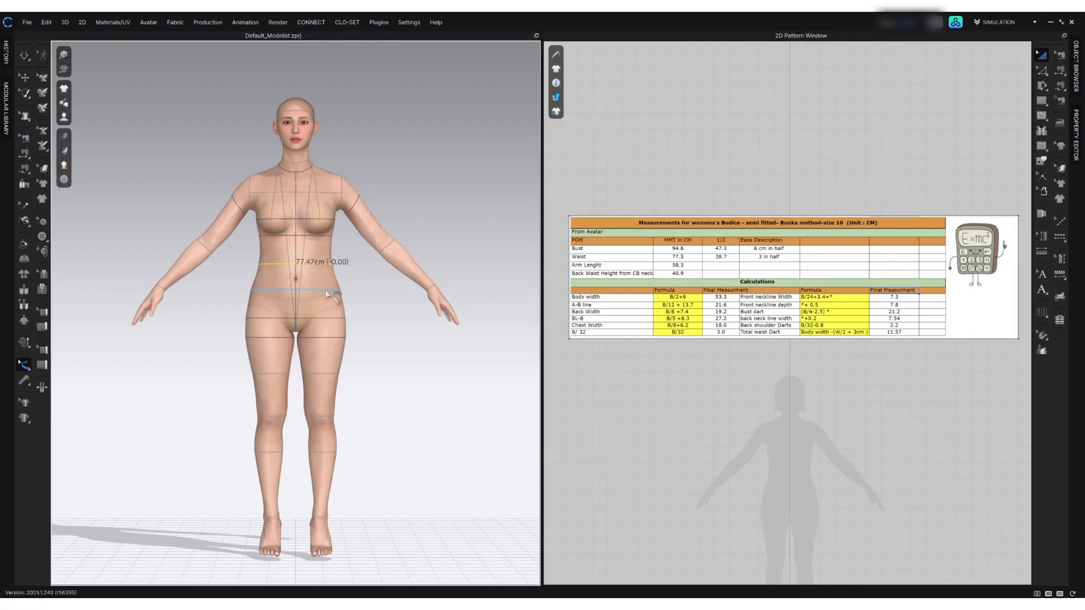
right_drag(297, 333, 419, 335)
click(296, 180)
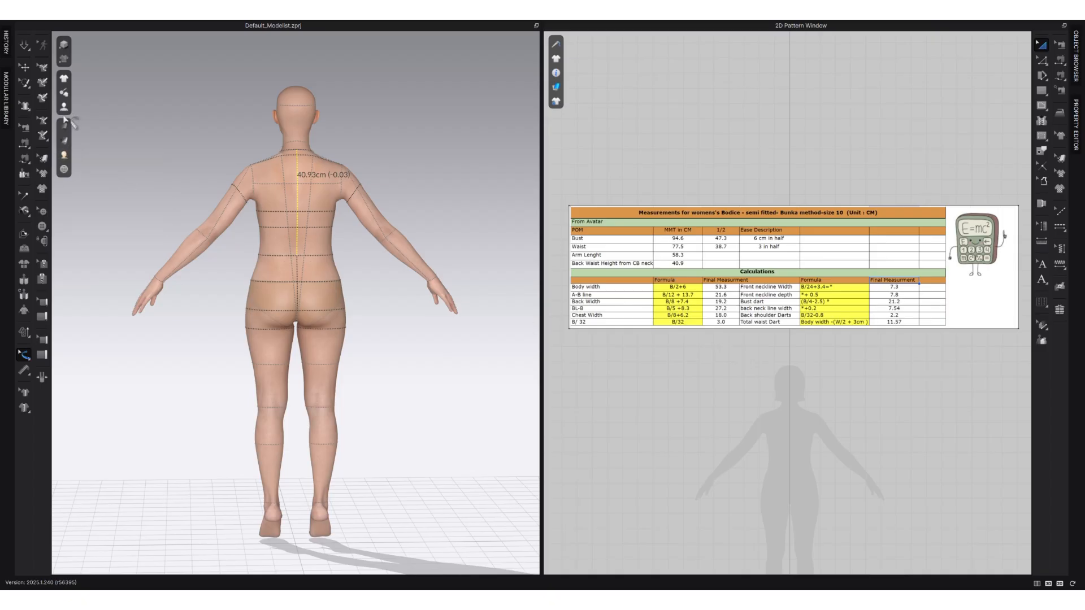
click(499, 19)
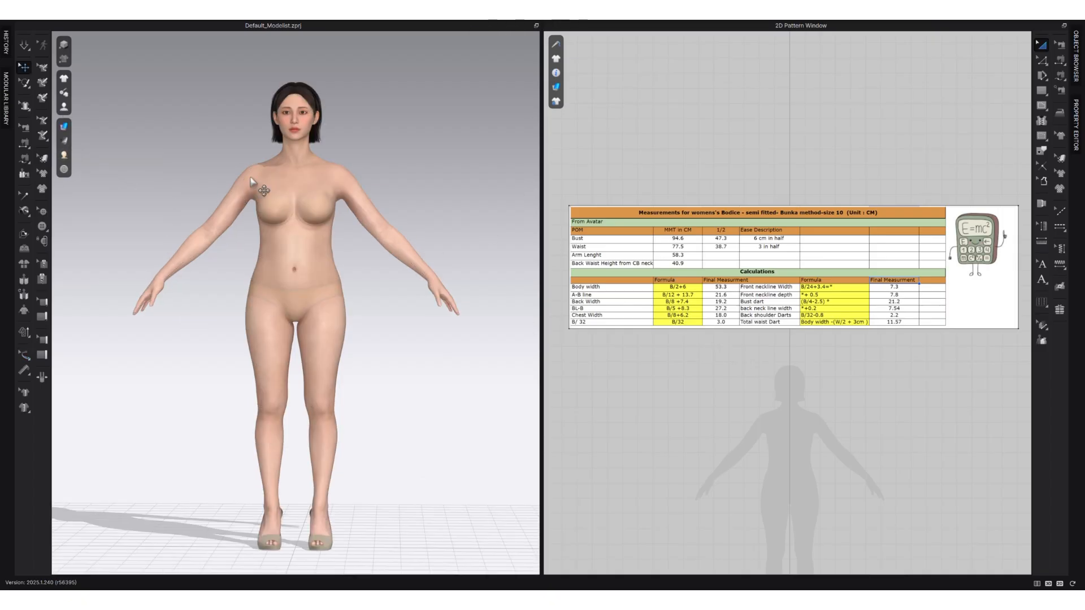
Show only the 2D pattern window and bring up the Basic lines diagram beside the measurement table for reference.
click(1048, 584)
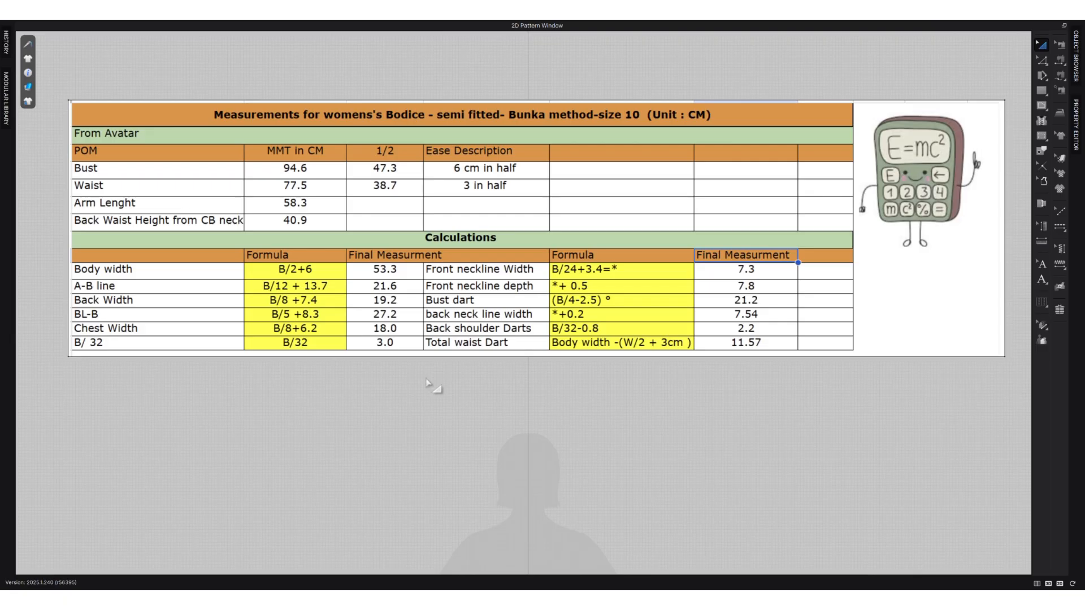
scroll(523, 303, down, 1)
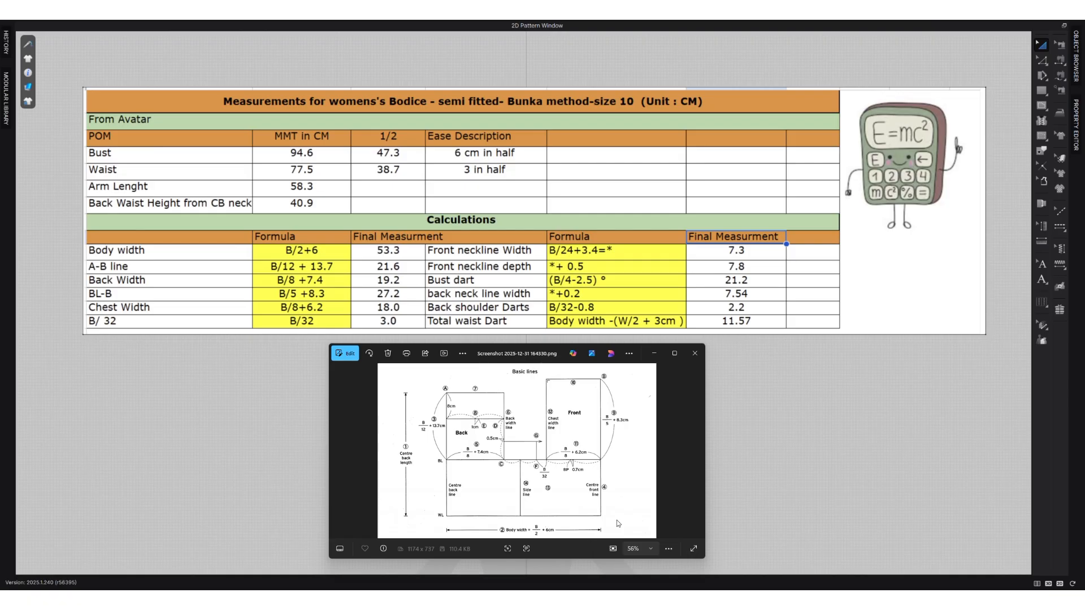
drag(561, 353, 569, 357)
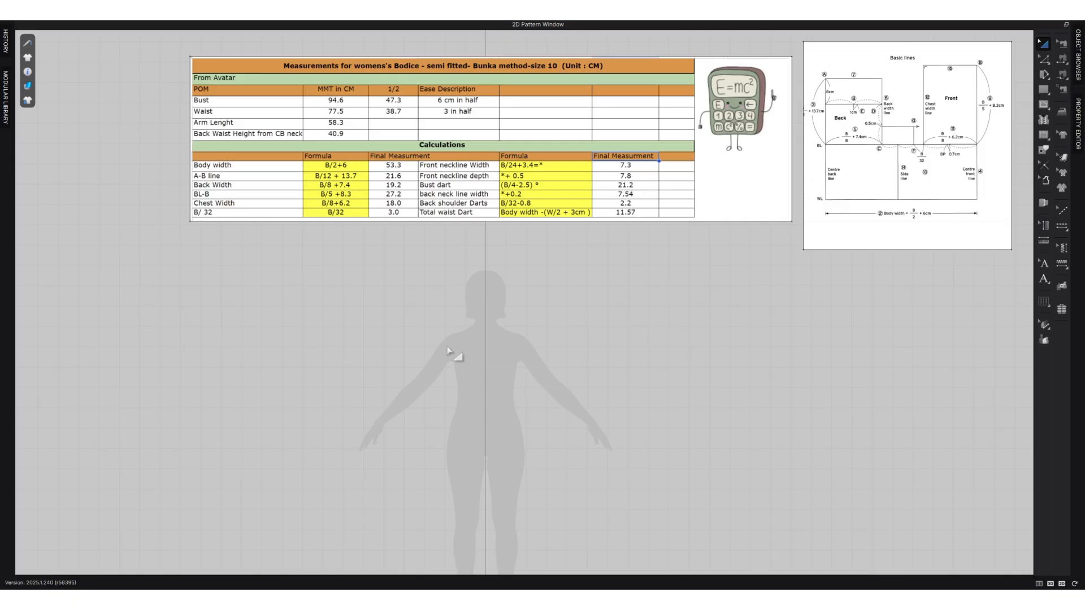
Create a rectangle pattern 53.3 cm wide and 40.9 cm high for the bodice block.
key(s)
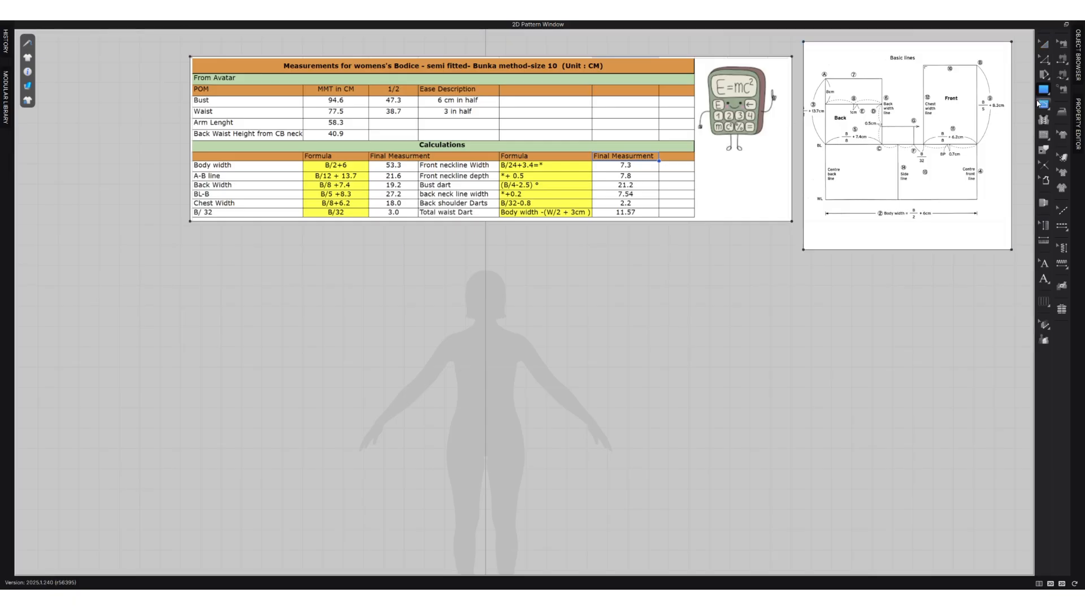
click(452, 325)
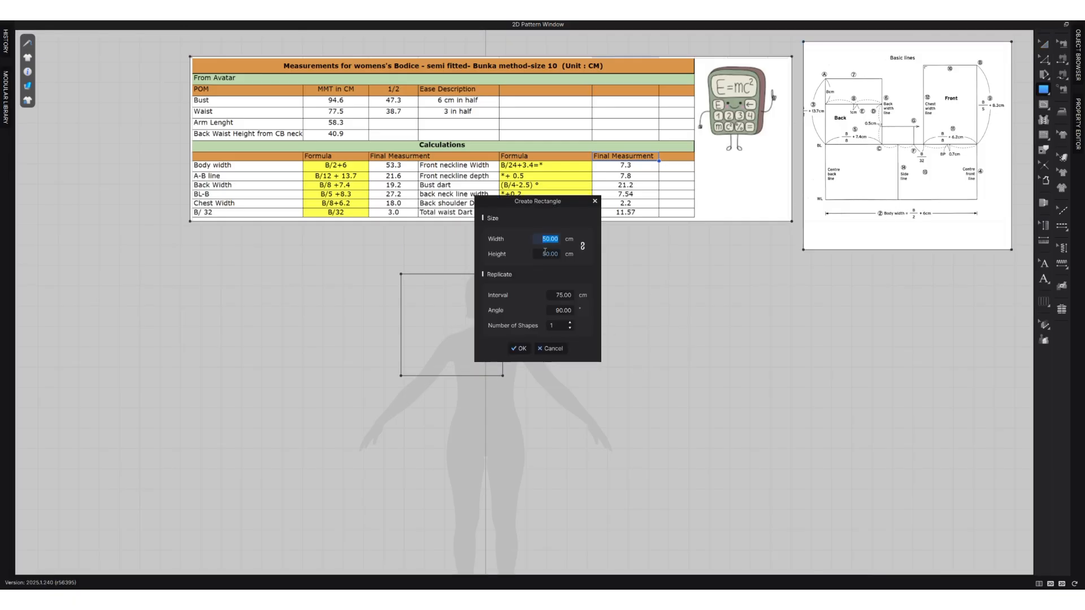
text(53.3)
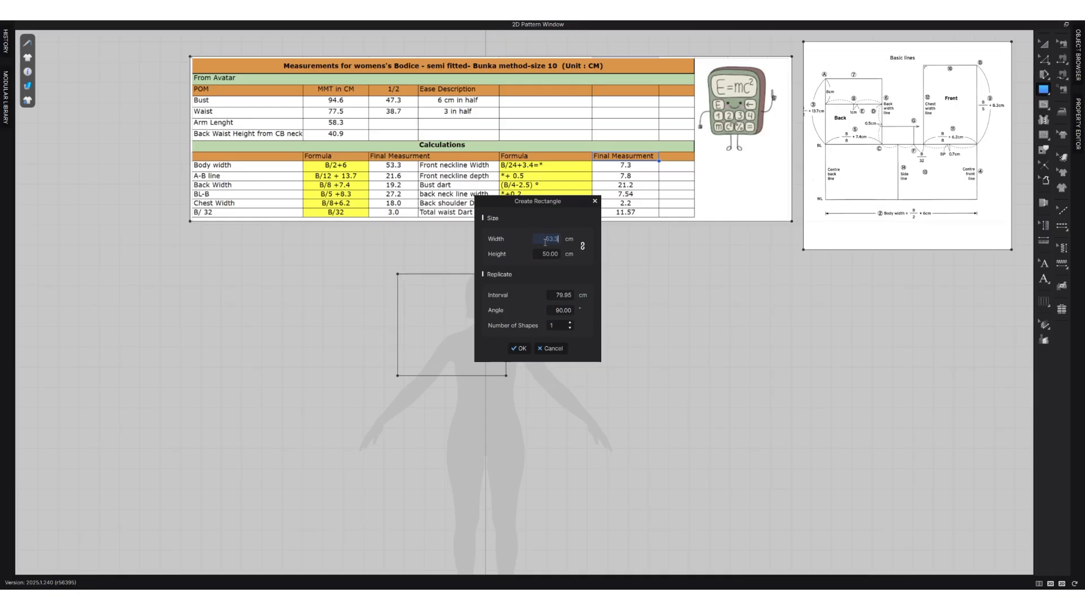
key(Tab)
text(40)
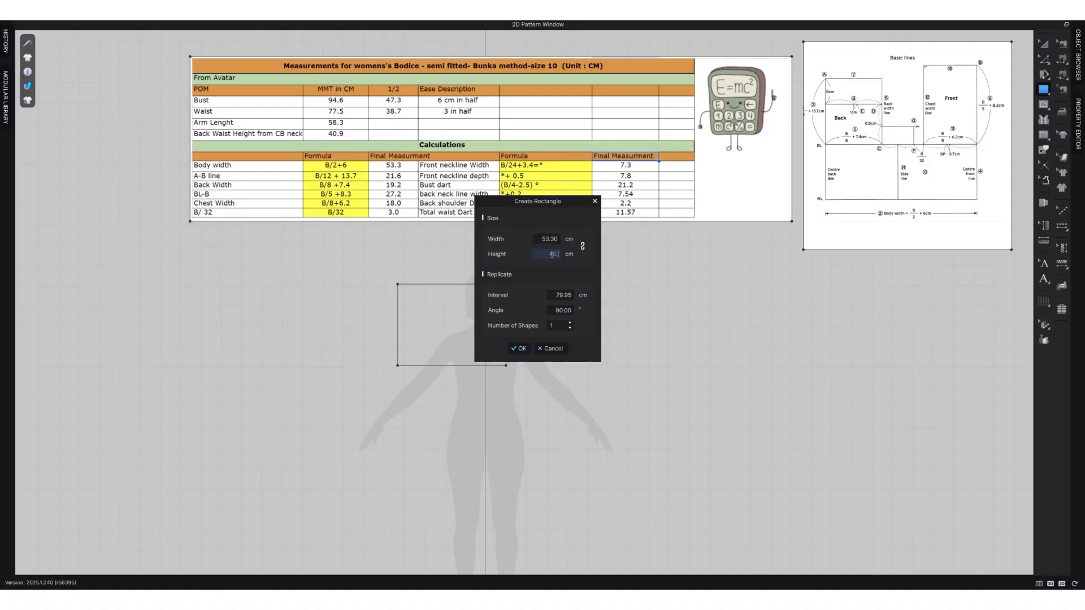
text(.9)
click(518, 349)
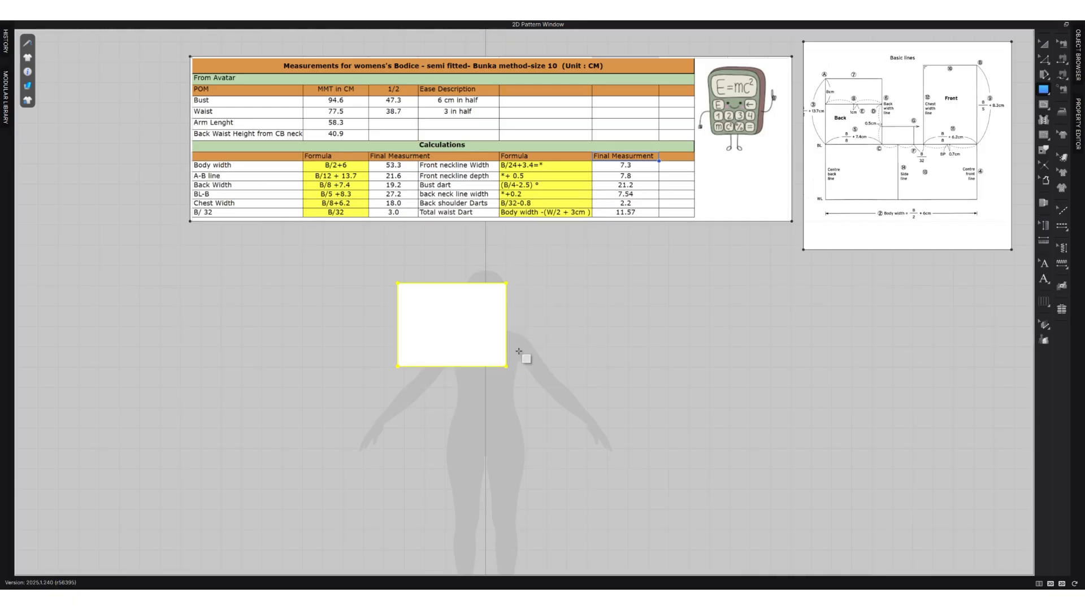
Move the rectangle over the avatar silhouette so its left edge lies on the vertical centre line.
click(1043, 42)
drag(424, 340, 472, 395)
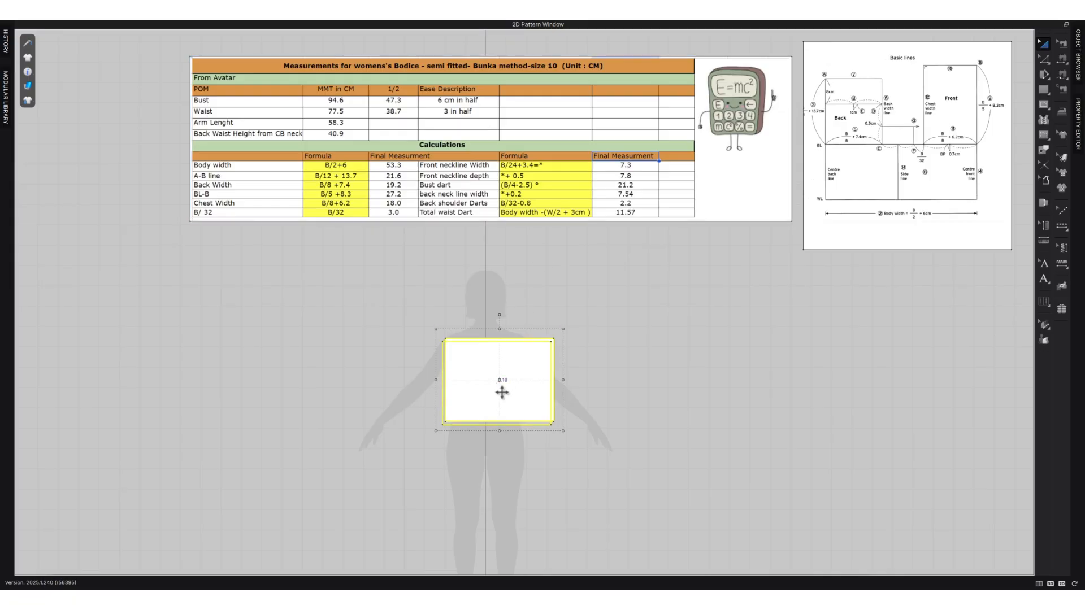
drag(501, 390, 546, 378)
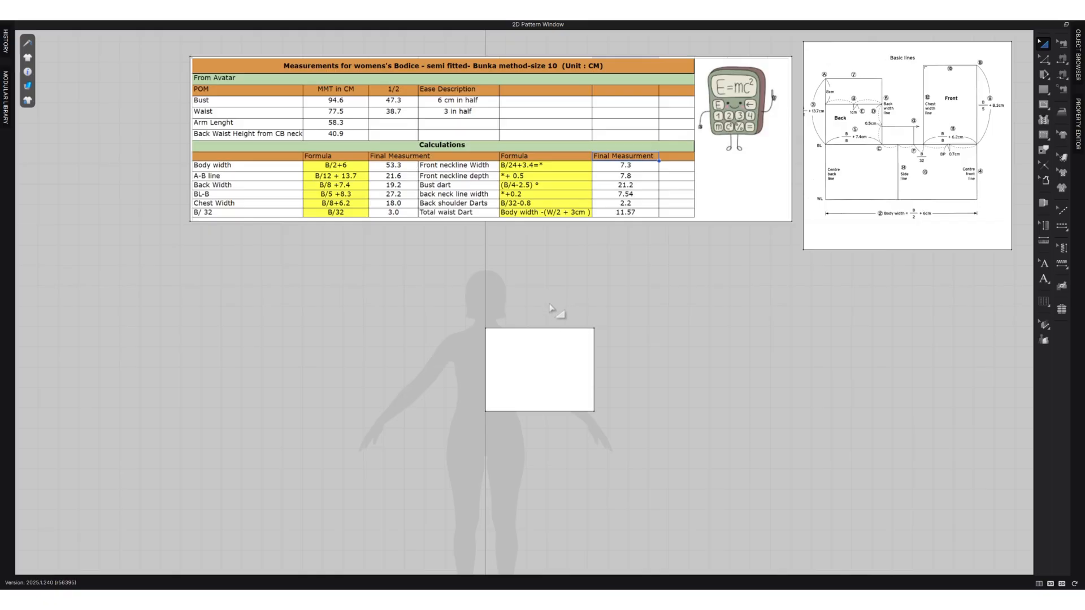
Offset the rectangle's upper edge as one extended internal line at a distance of 21.6 cm for the bust line.
scroll(544, 370, up, 2)
scroll(542, 367, up, 3)
scroll(533, 348, down, 2)
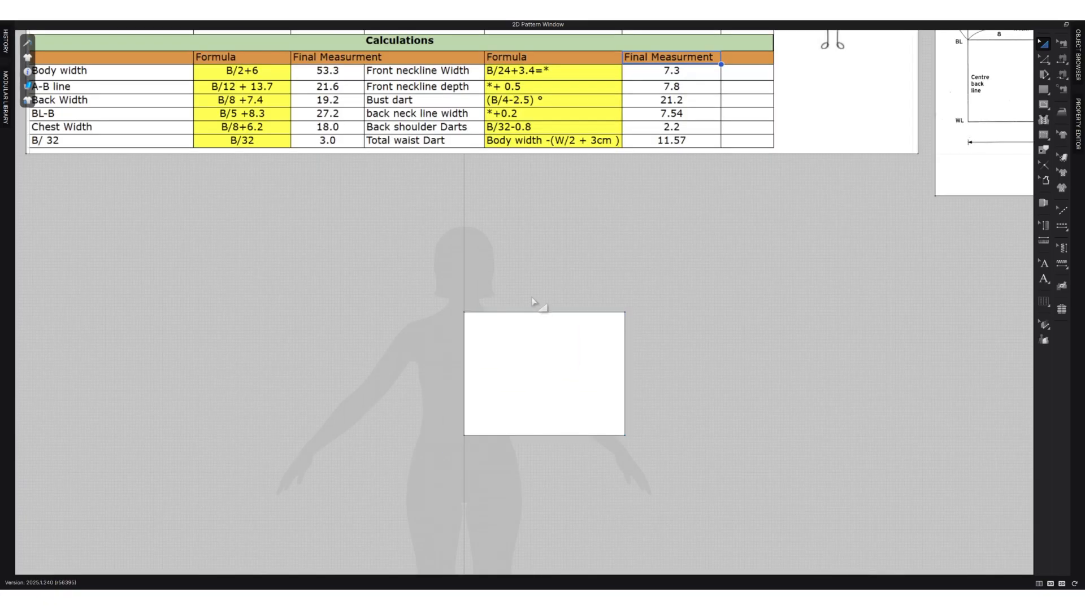
key(z)
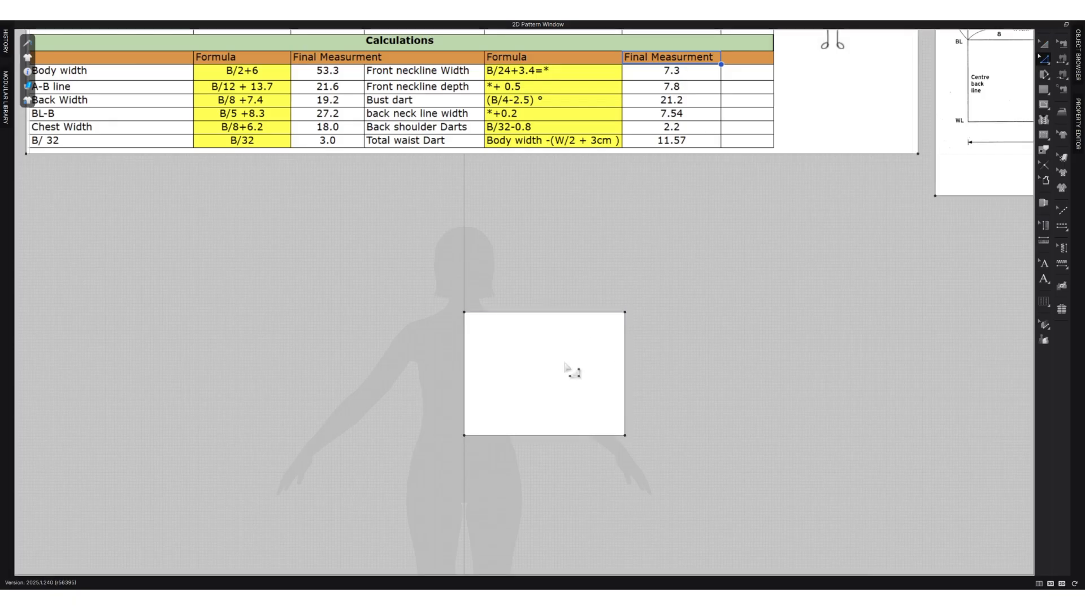
right_click(541, 313)
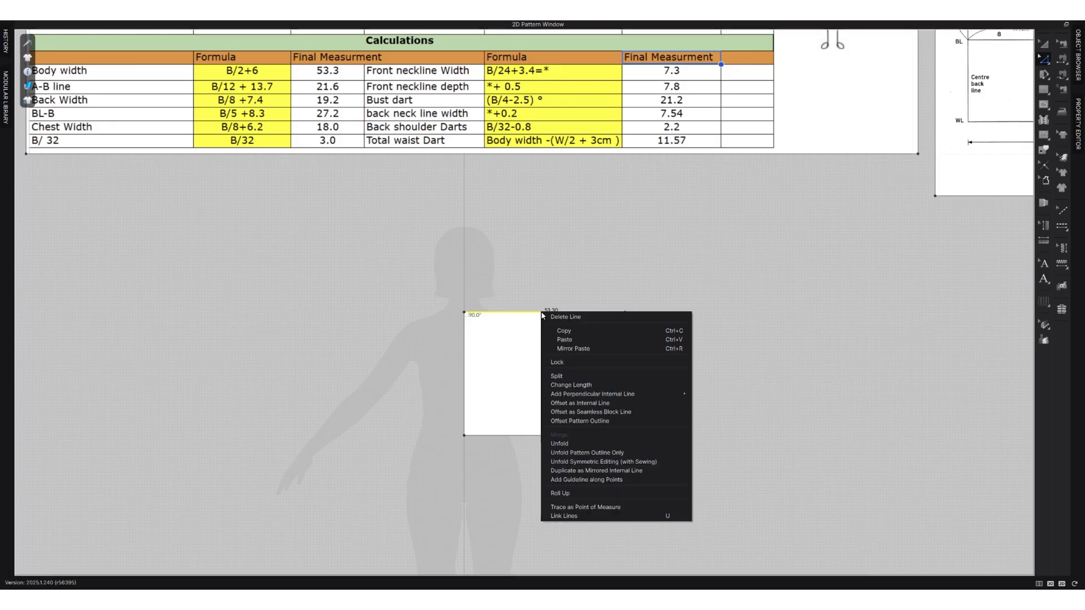
click(619, 407)
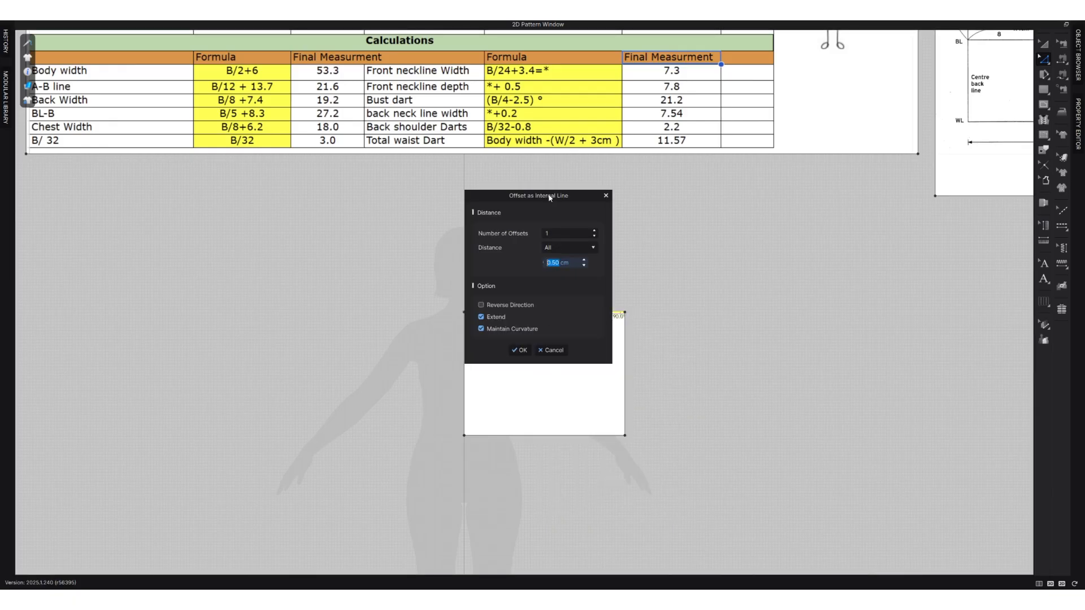
drag(546, 196, 694, 208)
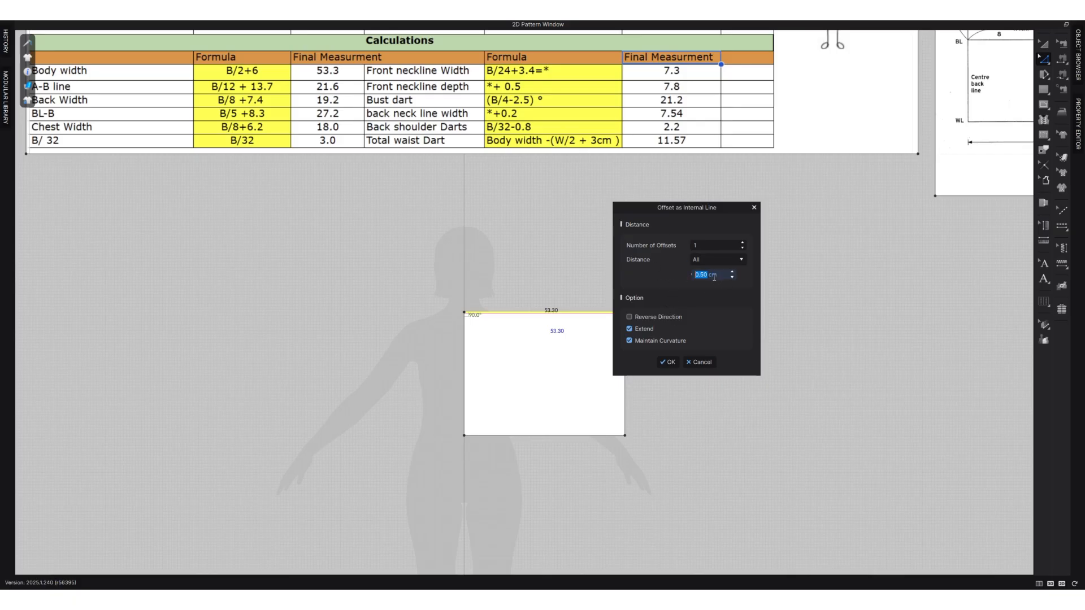
text(21.6)
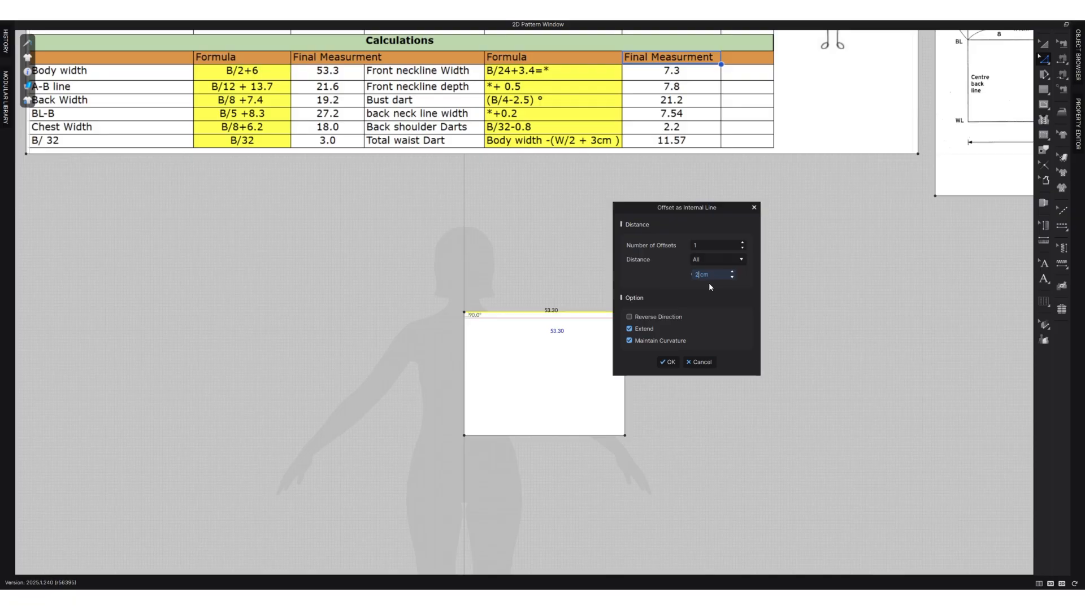
click(670, 361)
Add the text annotations CB at the rectangle's left edge and CF at its right edge, below the bust line.
scroll(621, 413, up, 2)
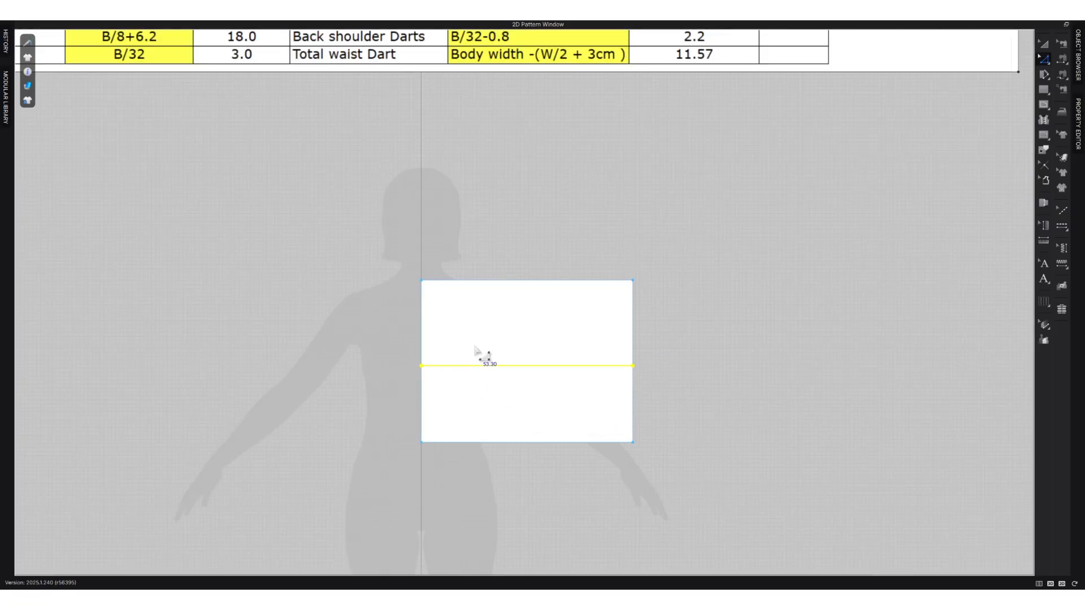
scroll(582, 415, down, 3)
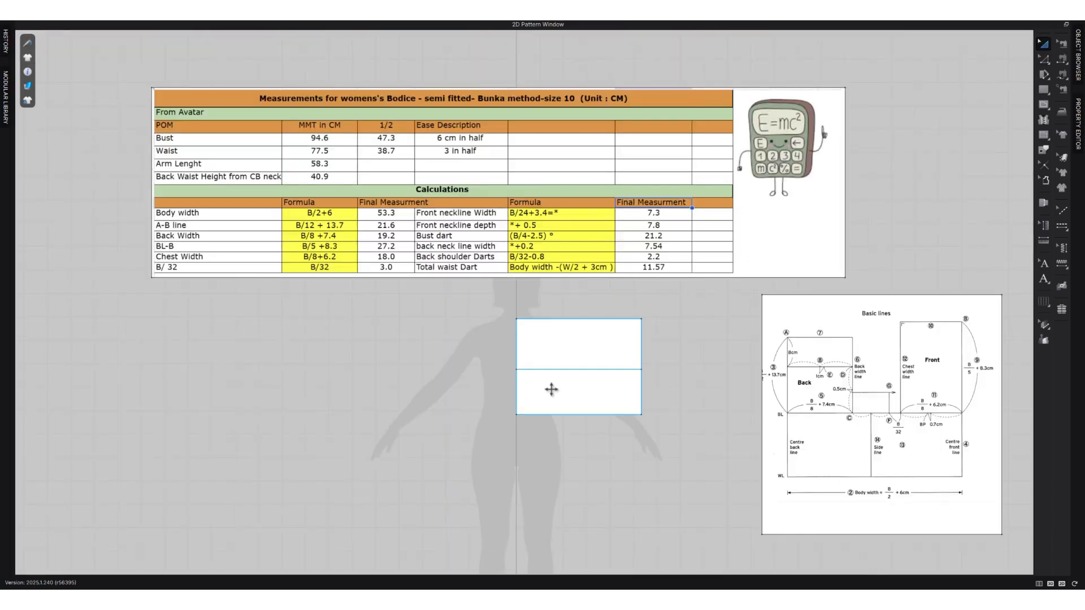
click(1044, 280)
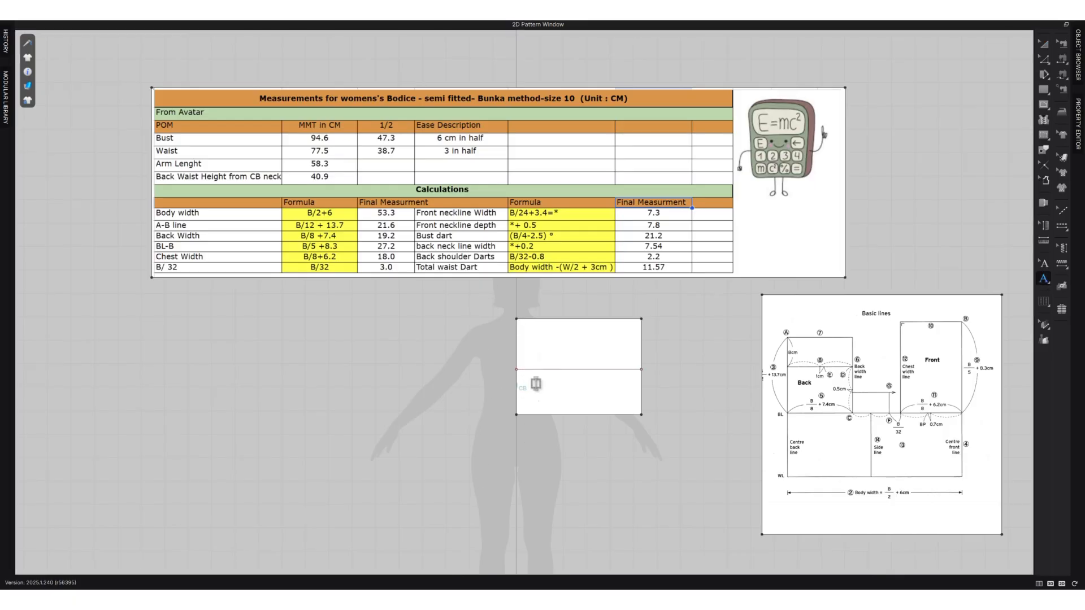
click(552, 451)
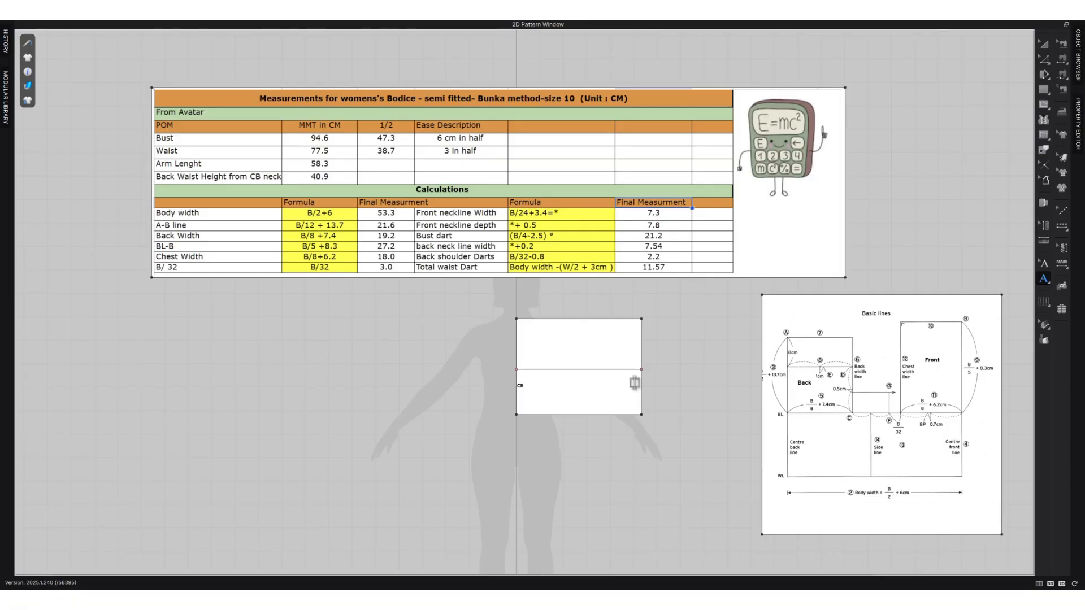
click(634, 384)
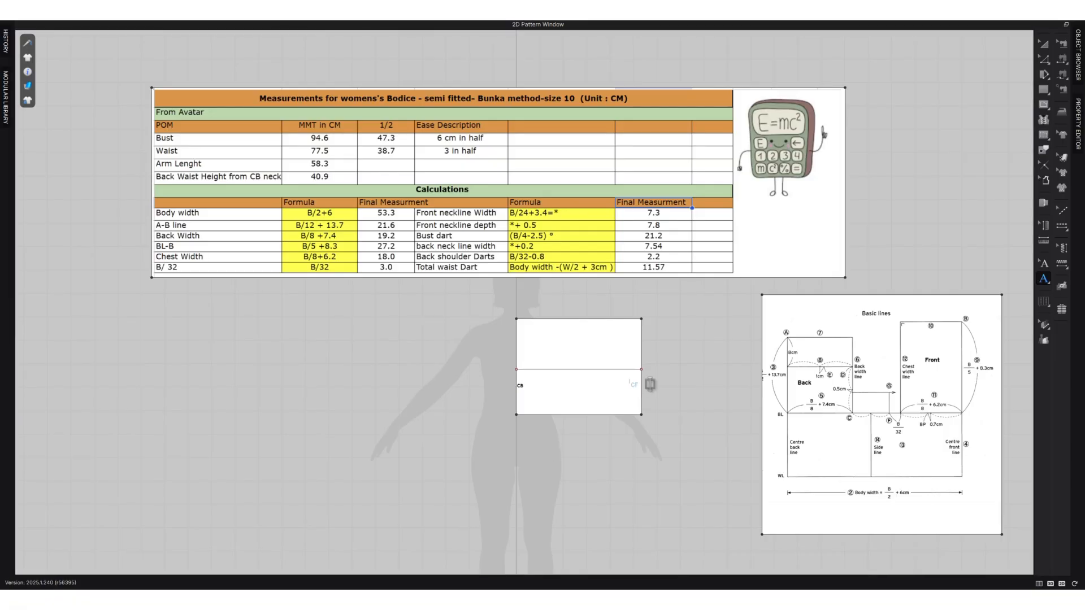
click(671, 439)
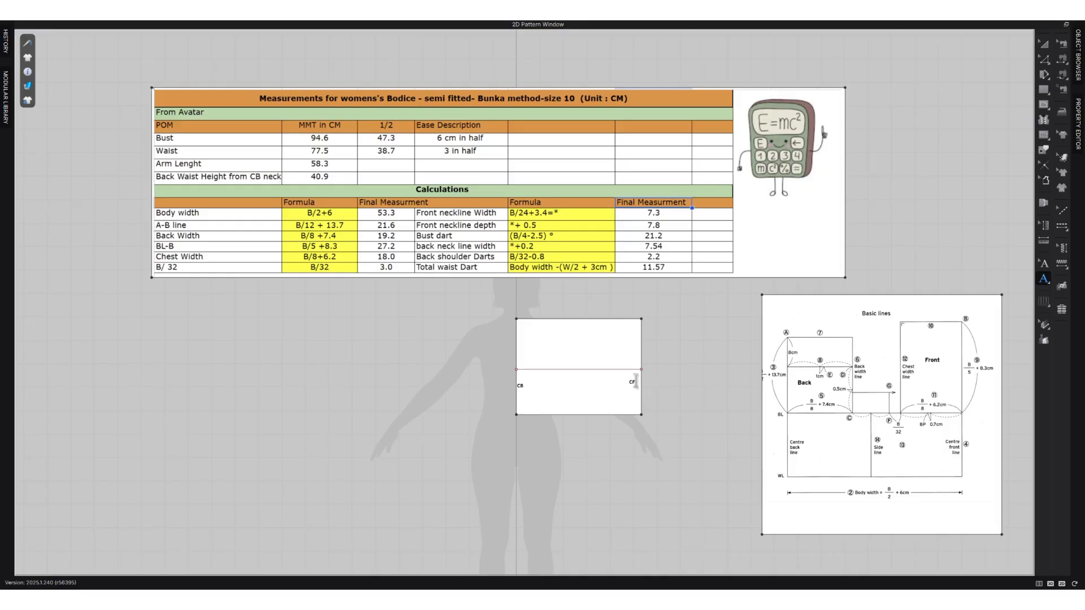
Move the CF annotation slightly down so it lines up with the CB annotation.
click(1045, 262)
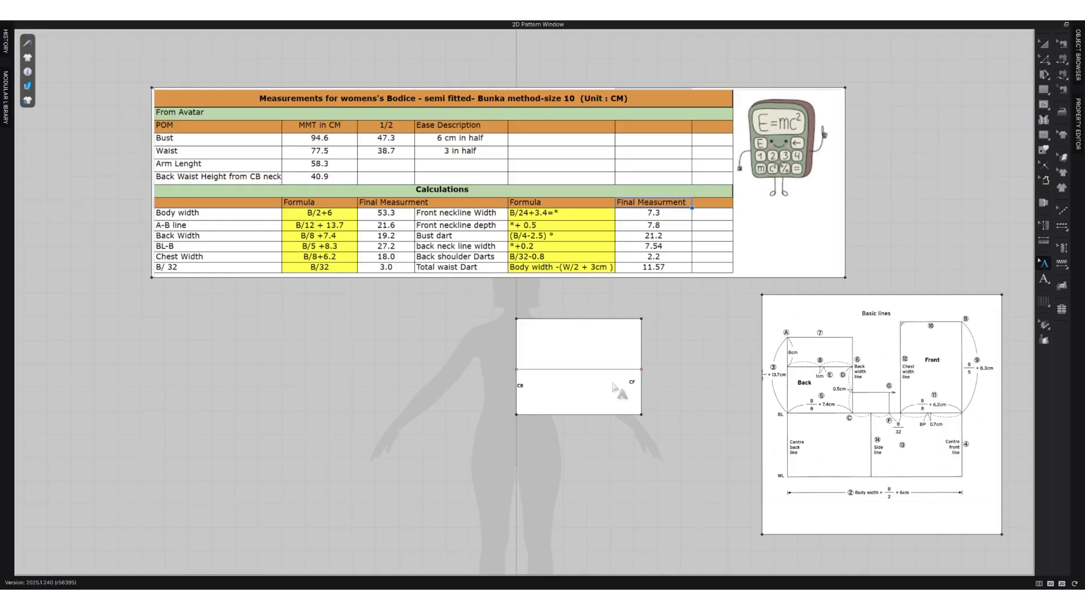
click(633, 385)
drag(631, 384, 634, 387)
click(686, 371)
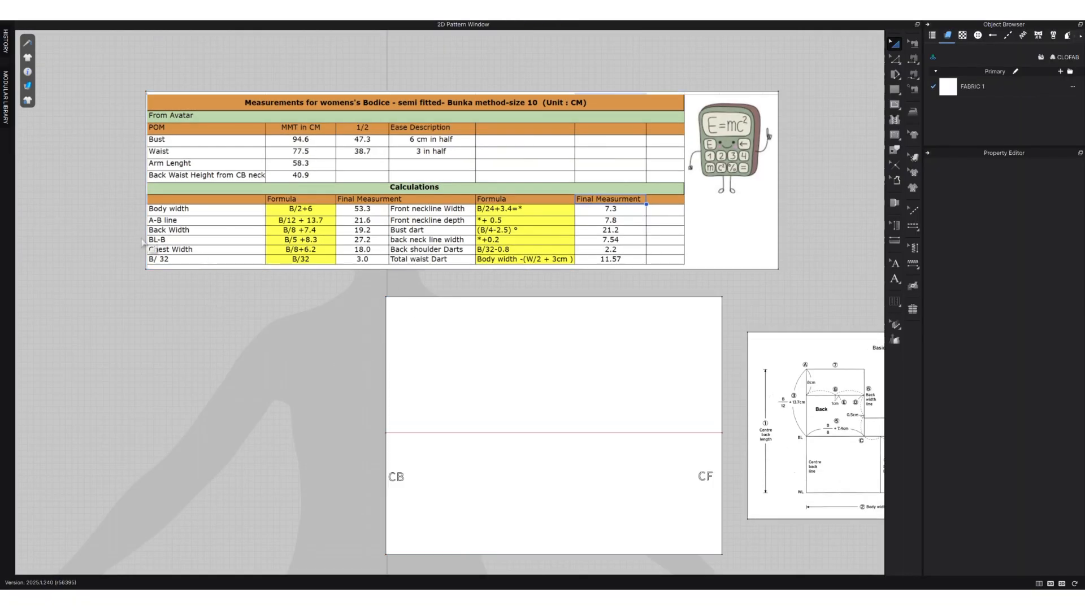
Split the bust line into two lines, with the first segment 19.2 cm from the CB edge.
click(438, 433)
click(325, 461)
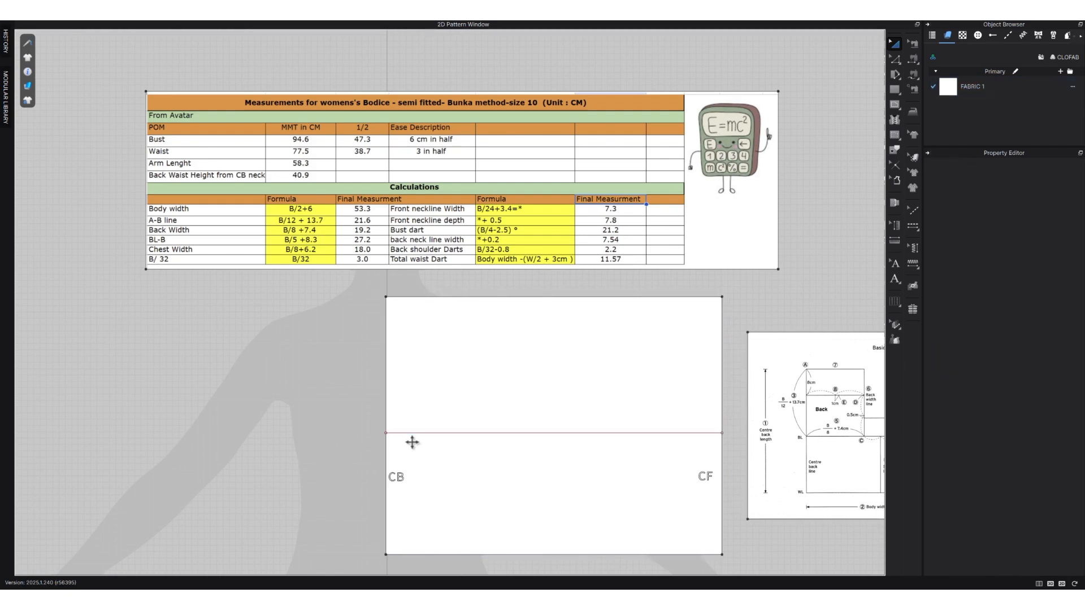
key(z)
click(452, 434)
right_click(451, 433)
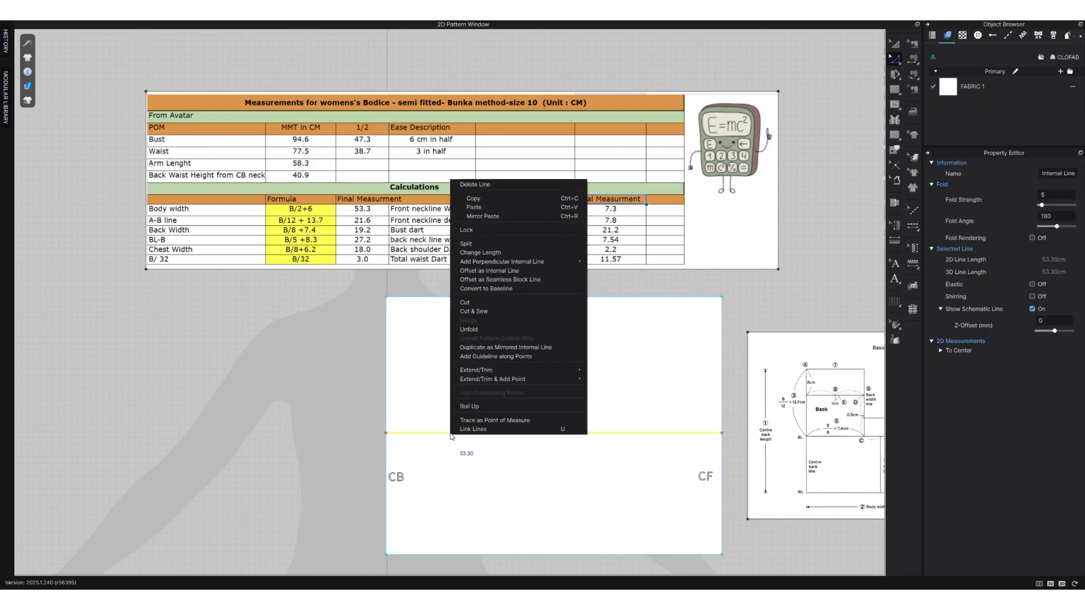
click(492, 247)
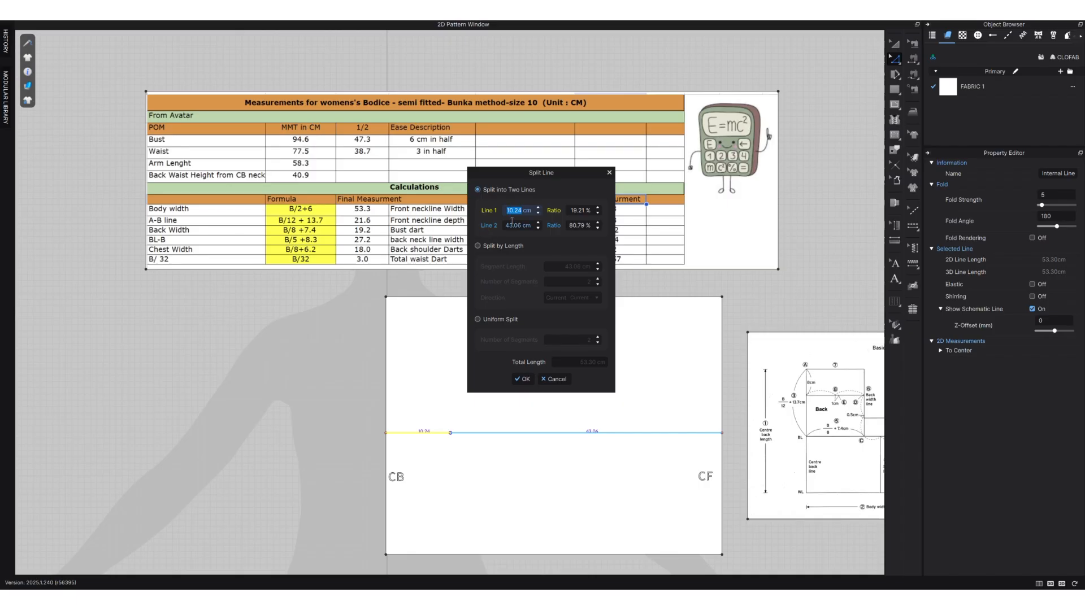
text(19)
click(522, 379)
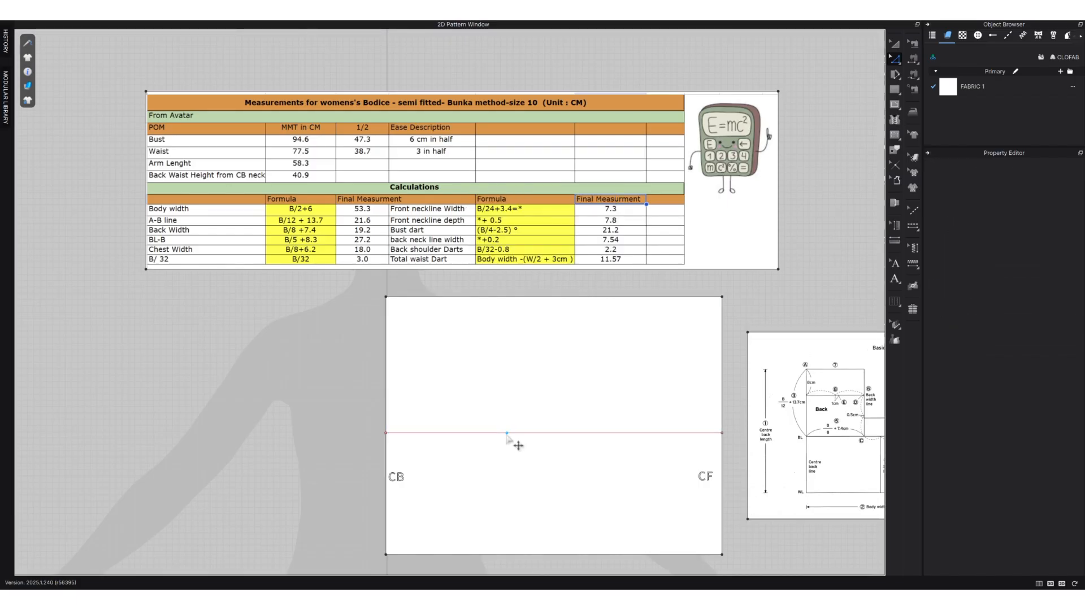
Divide the bust line's internal point at the back width split.
click(507, 434)
right_click(506, 434)
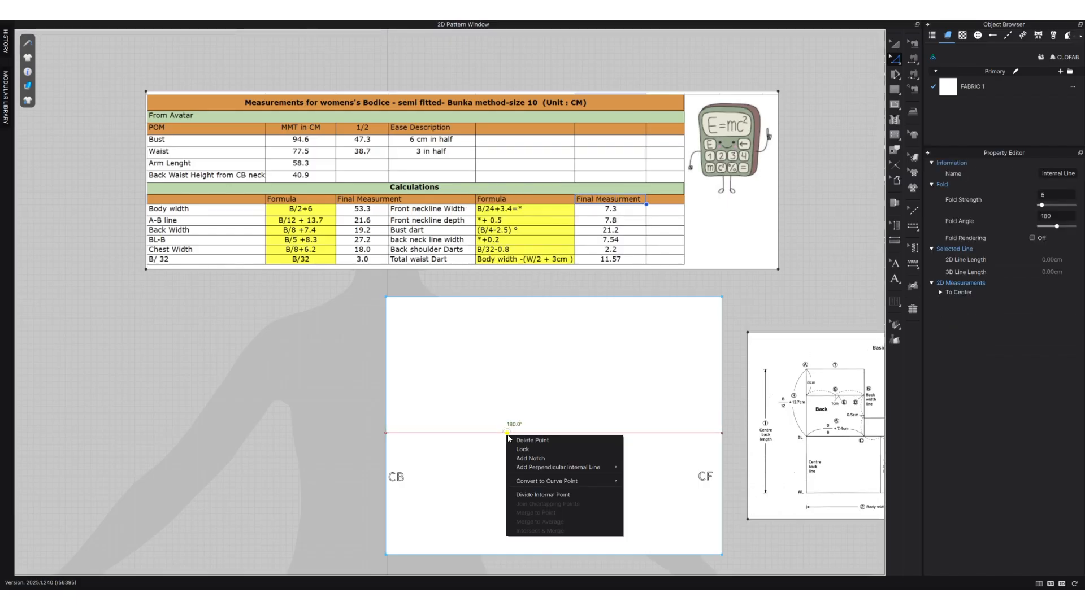
click(550, 497)
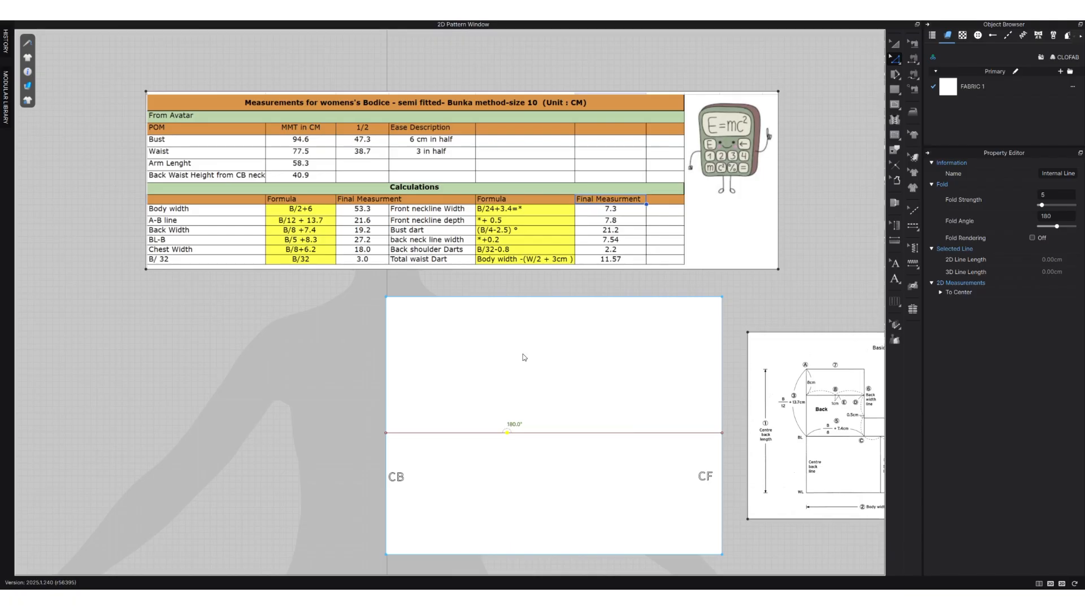
click(522, 357)
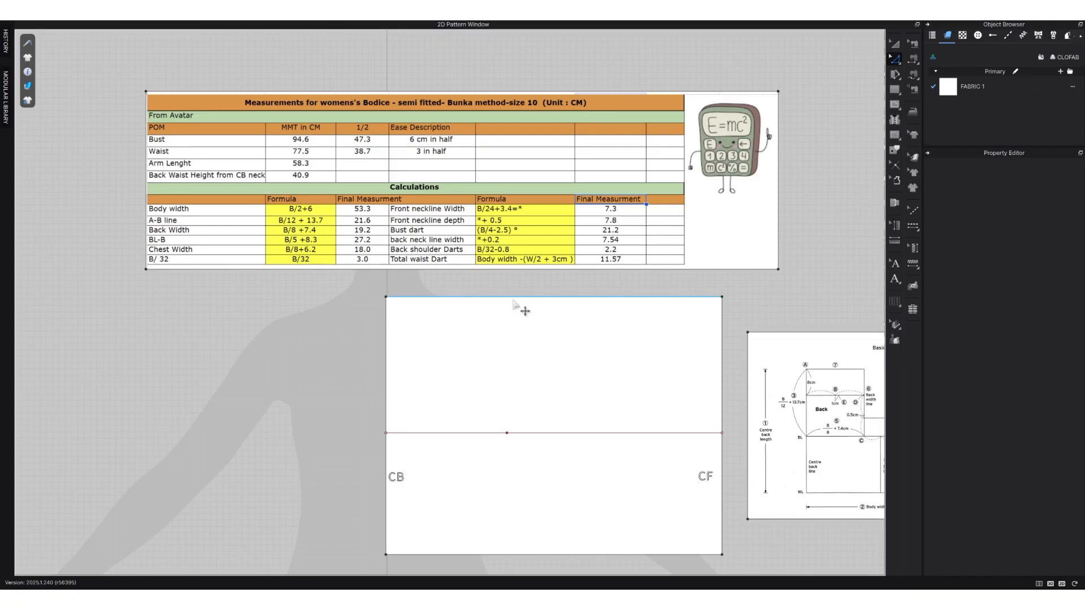
Add a local perpendicular internal line at 90° from the split point up to the upper edge, length 21.60 cm, with Extend on.
click(507, 433)
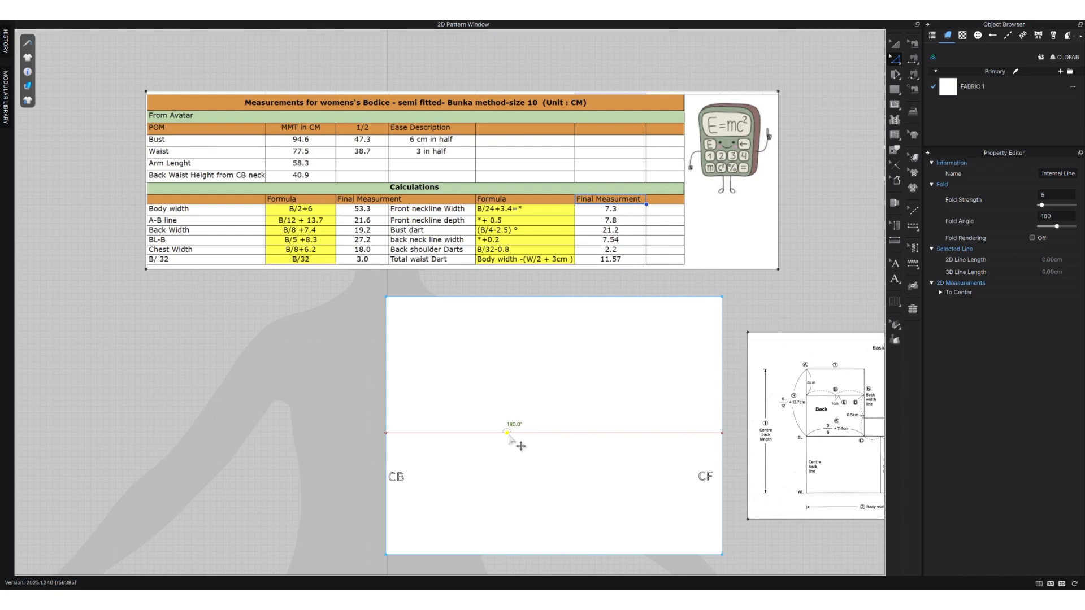
right_click(506, 433)
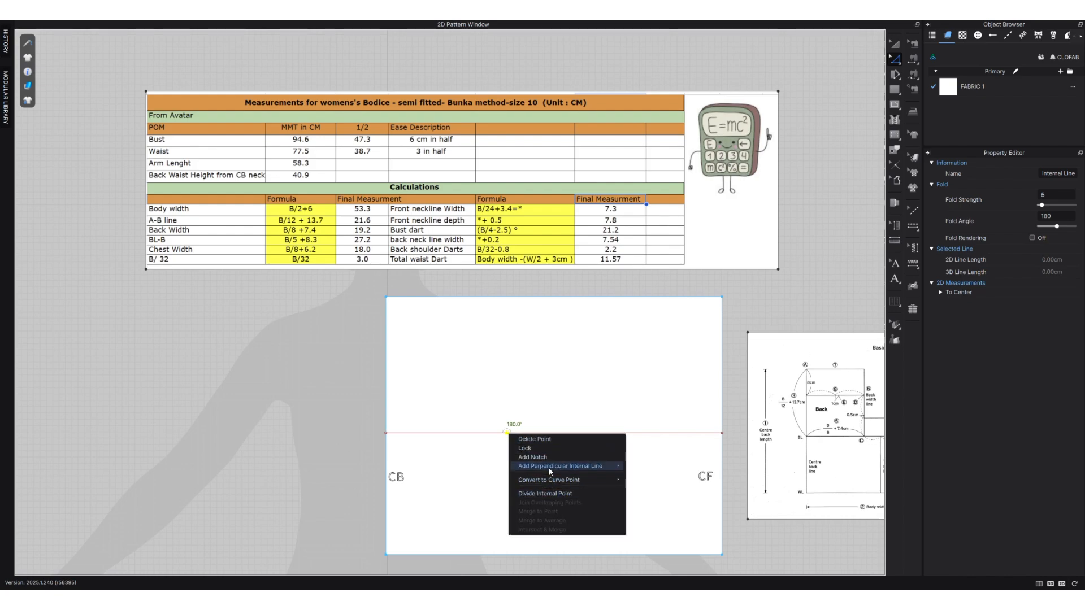
mouse_move(550, 471)
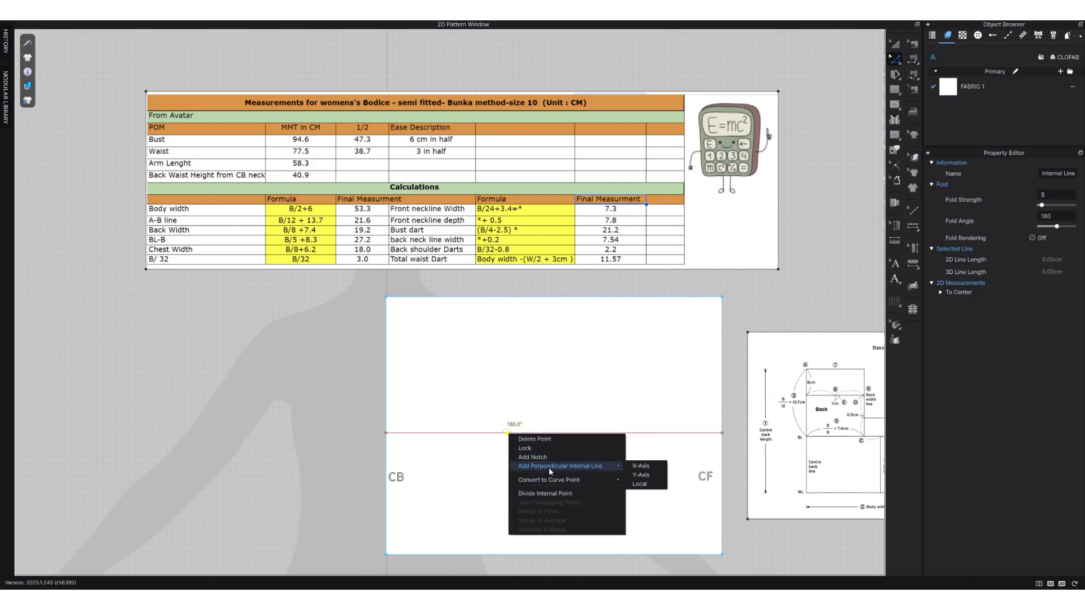
click(655, 484)
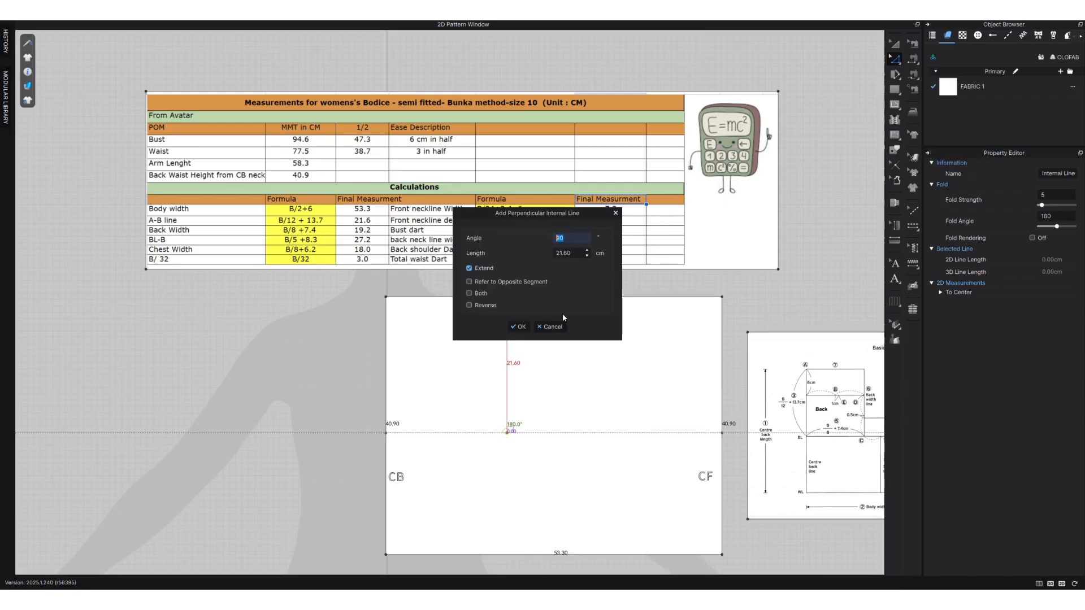
click(520, 330)
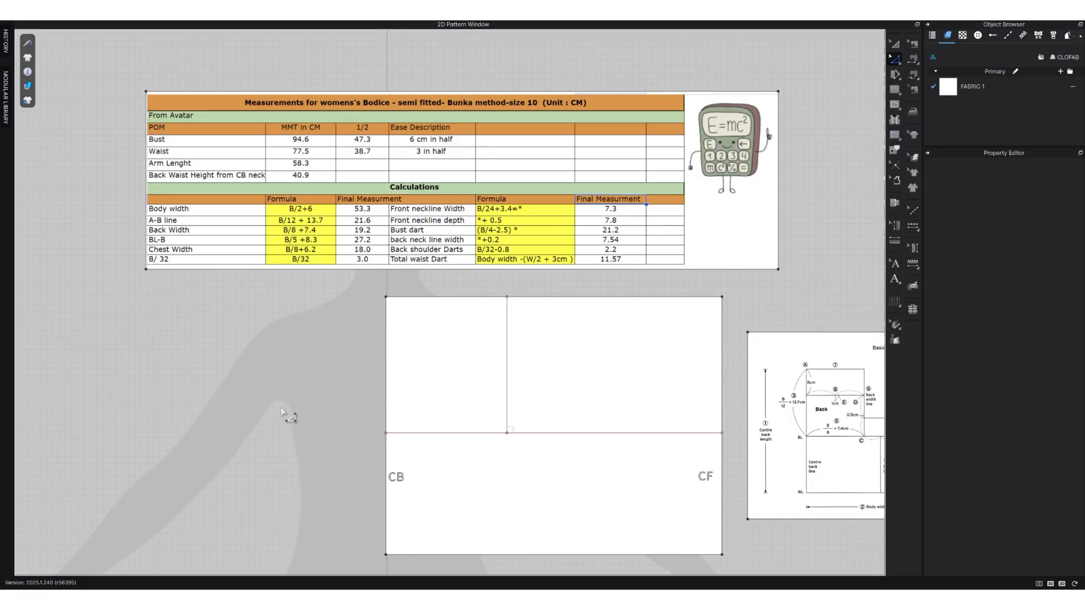
Extend the perpendicular back width line down to the lower pattern edge, adding points where it meets the outline.
click(485, 297)
click(506, 326)
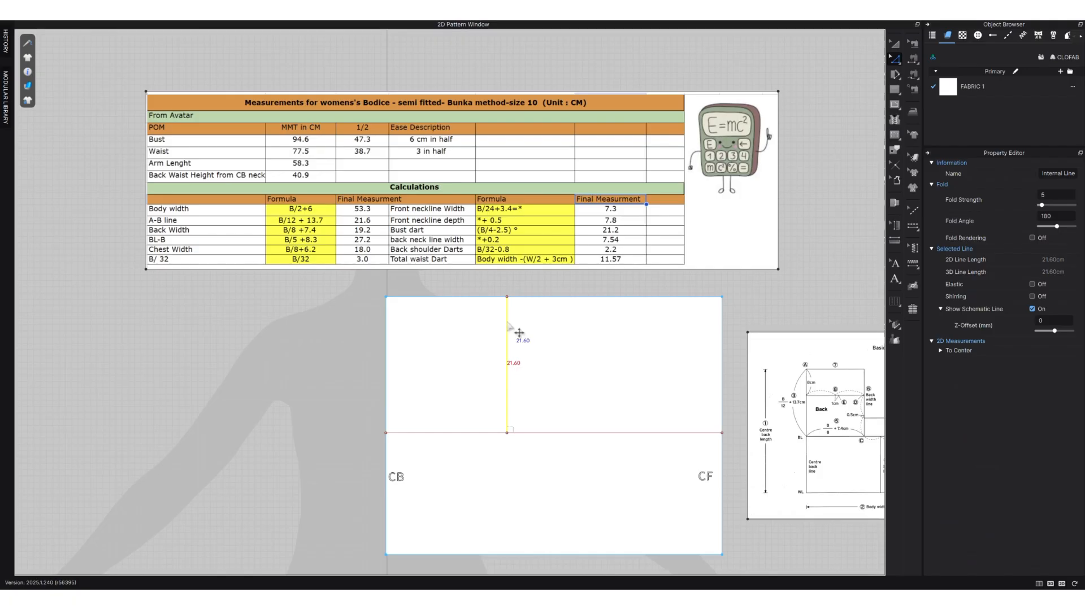
right_click(507, 323)
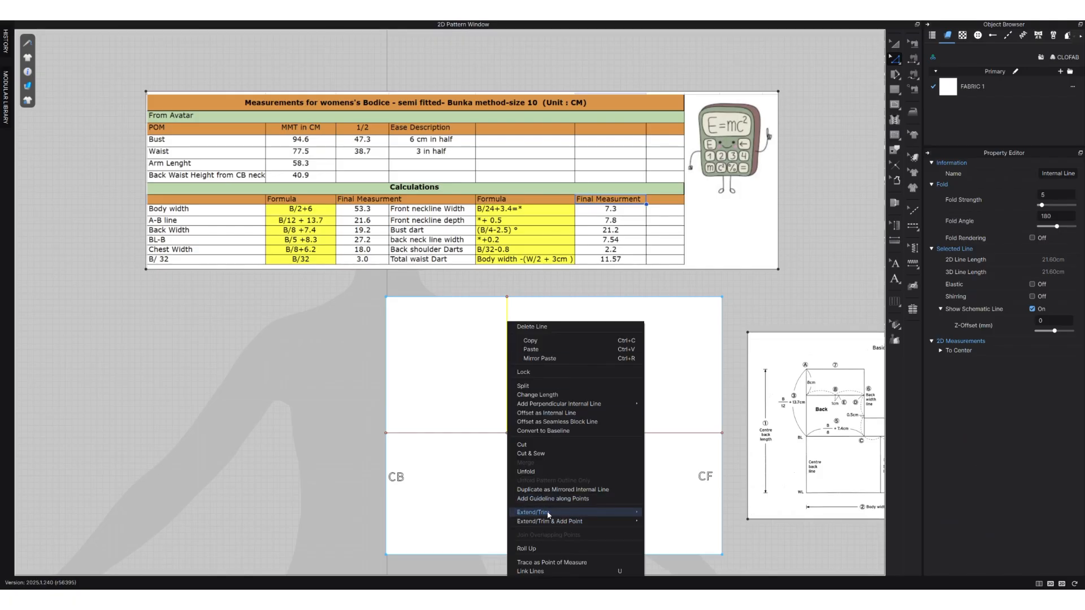
mouse_move(550, 514)
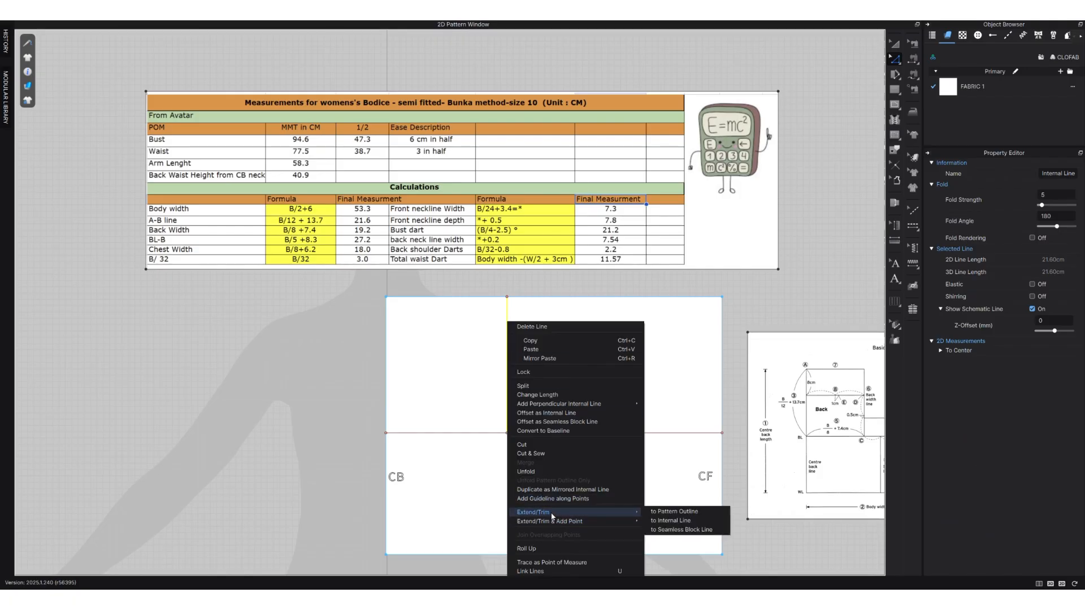
click(658, 521)
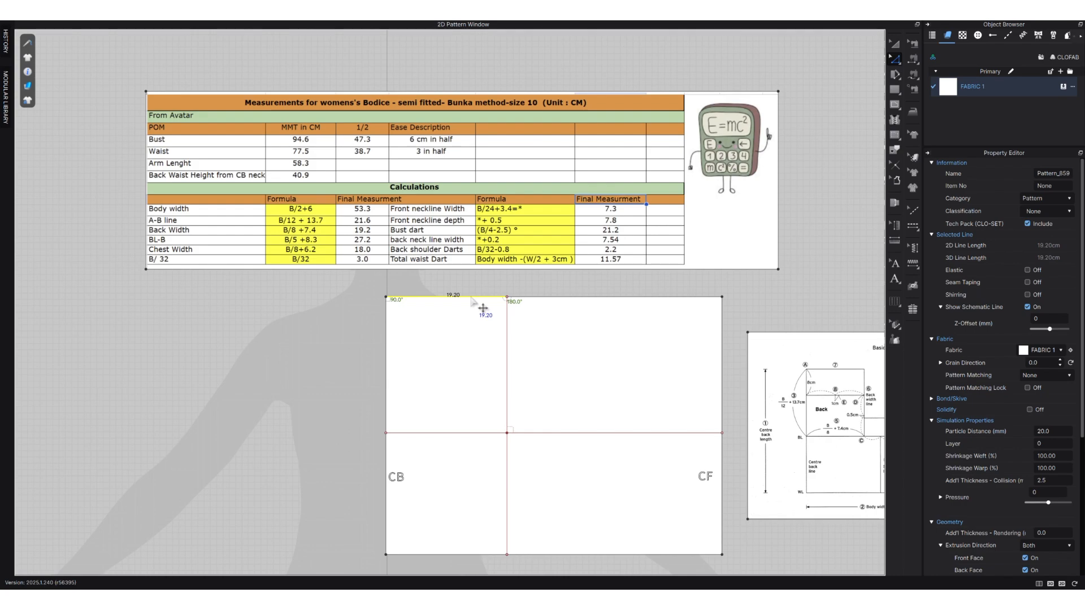
Offset the back segment of the upper edge as one internal line at 8 cm, with Extend turned off.
right_click(472, 300)
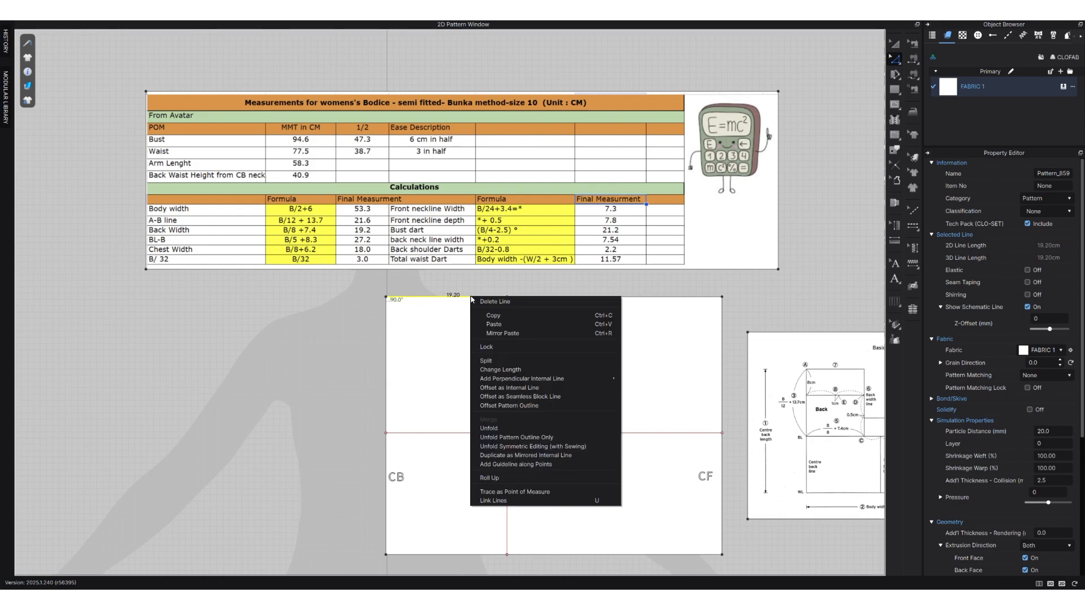
click(544, 390)
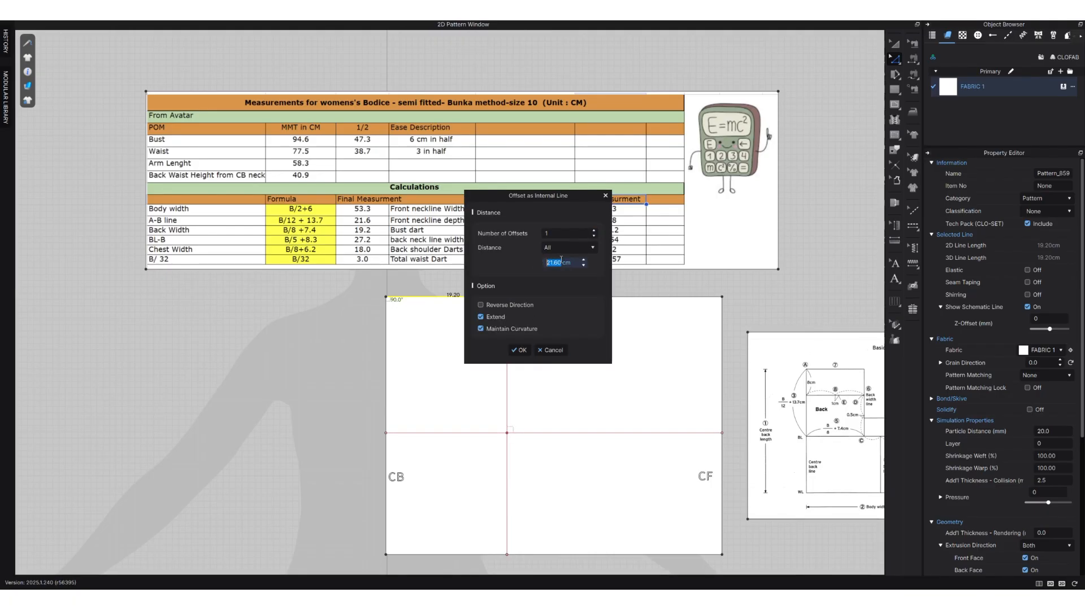
click(502, 318)
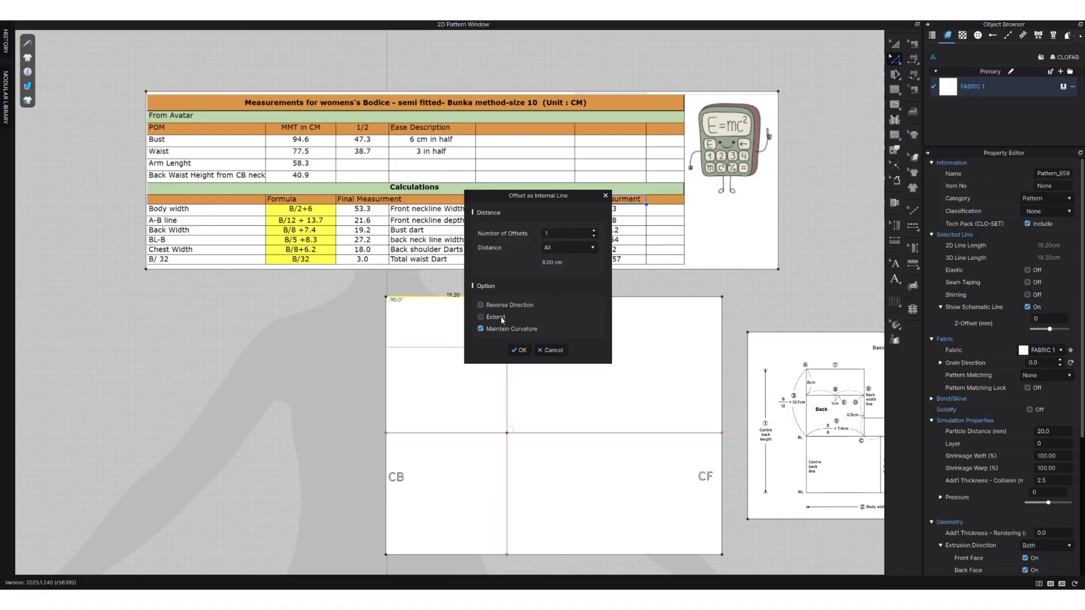
click(519, 351)
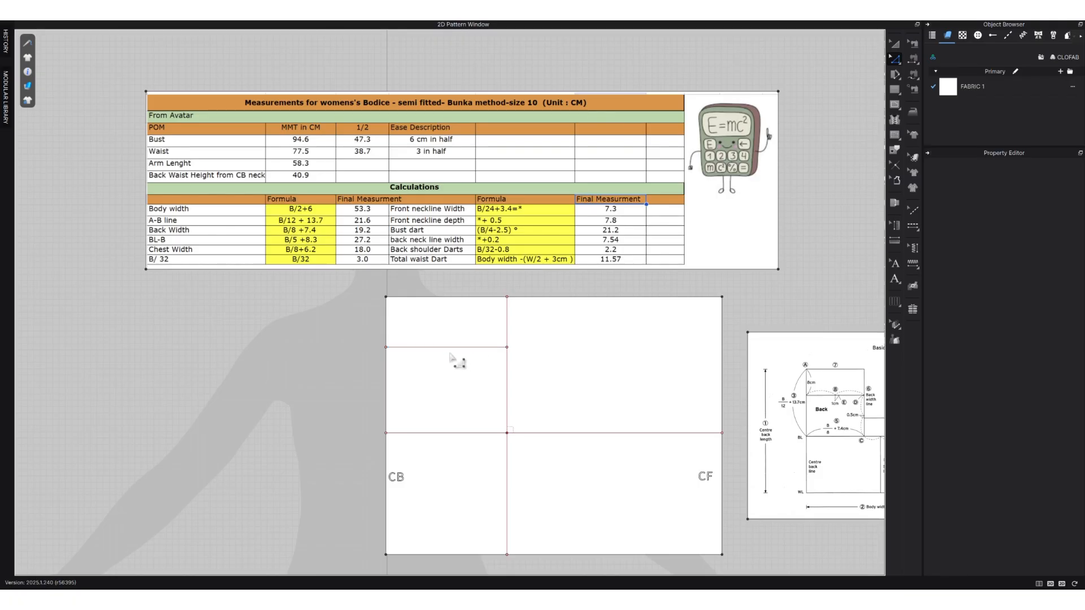
Split the offset line across the upper back uniformly into 2 segments.
right_click(449, 348)
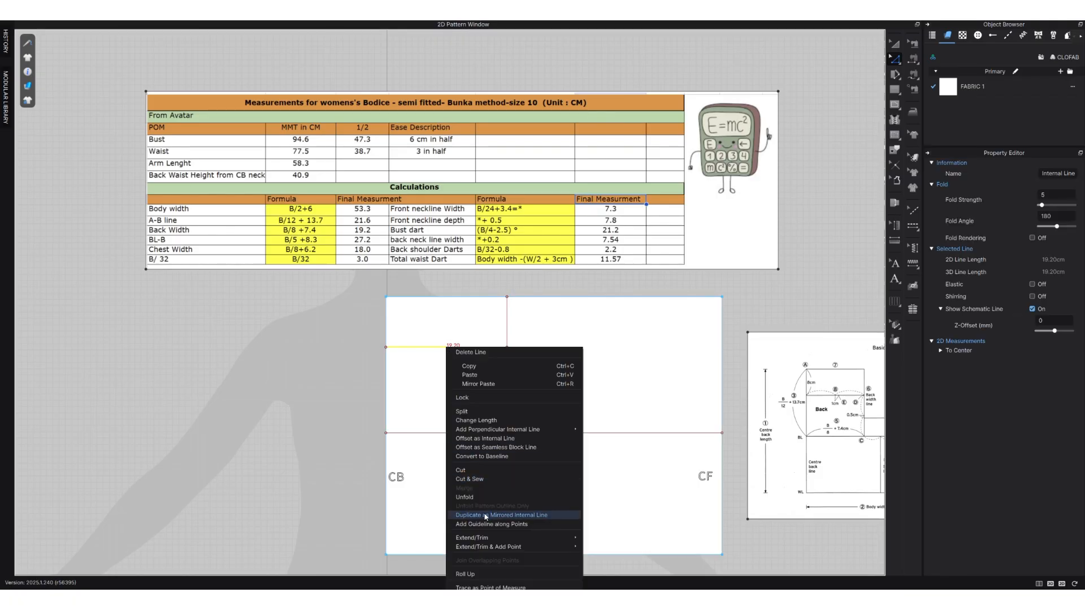
click(462, 412)
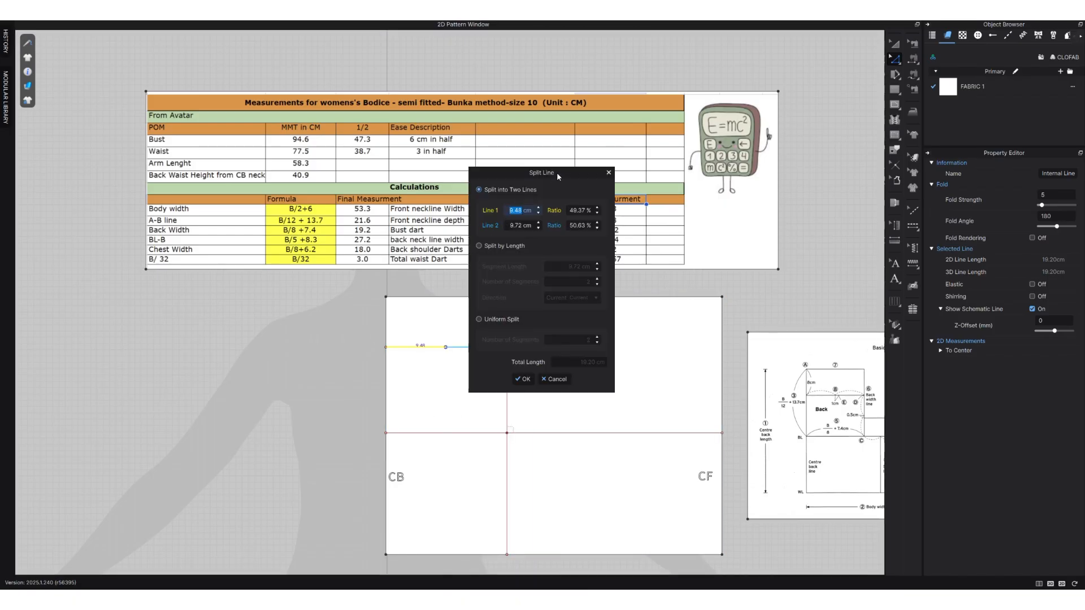
drag(557, 172, 272, 253)
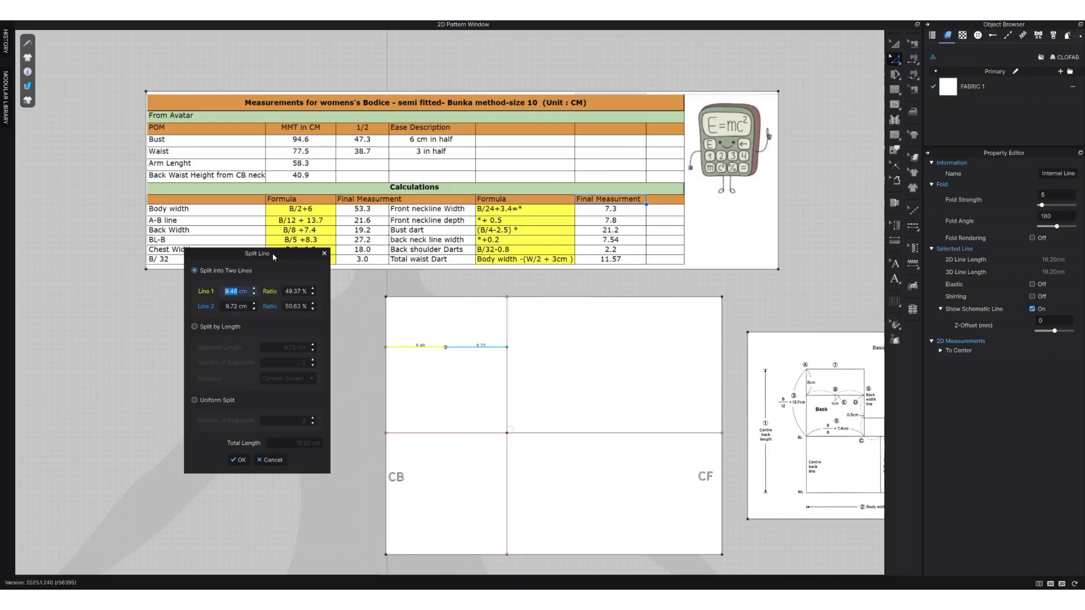
click(238, 460)
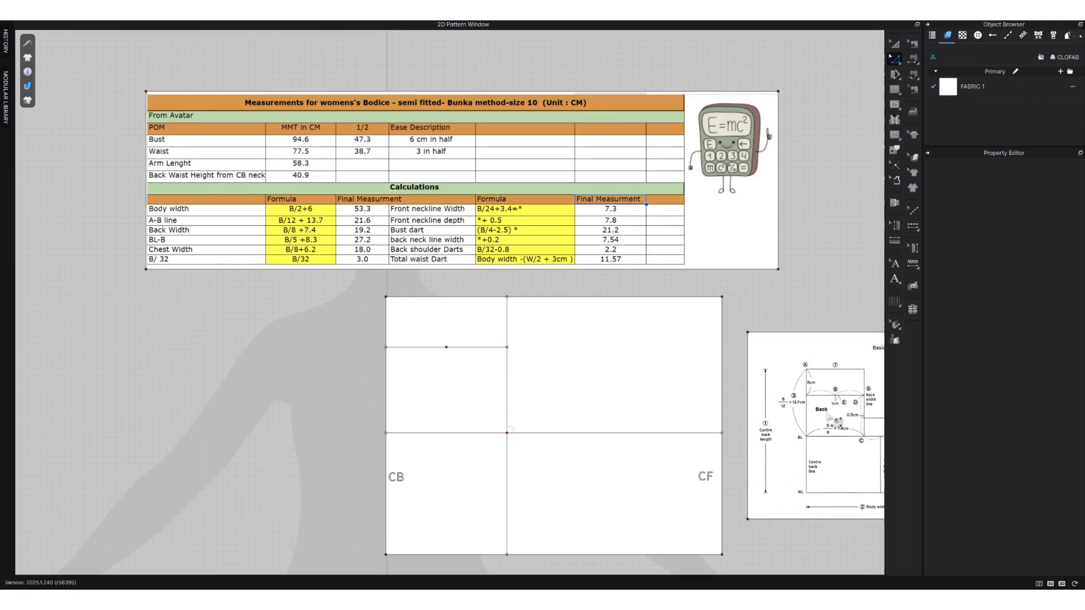
Following the basic lines diagram, move the midpoint of the upper back line 1 cm horizontally toward the back width line.
scroll(829, 417, up, 2)
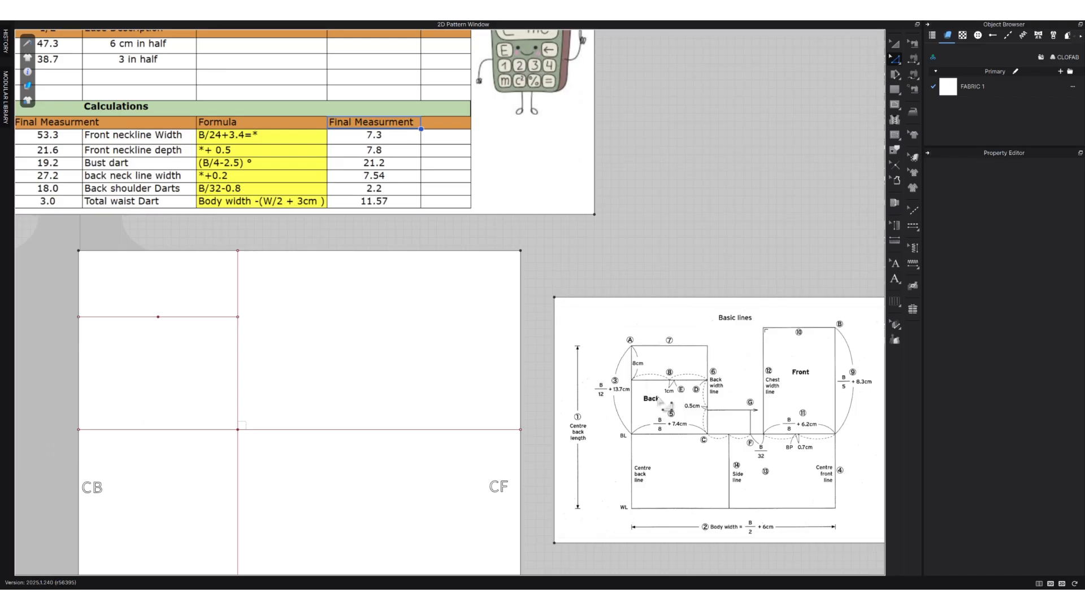
scroll(674, 393, up, 2)
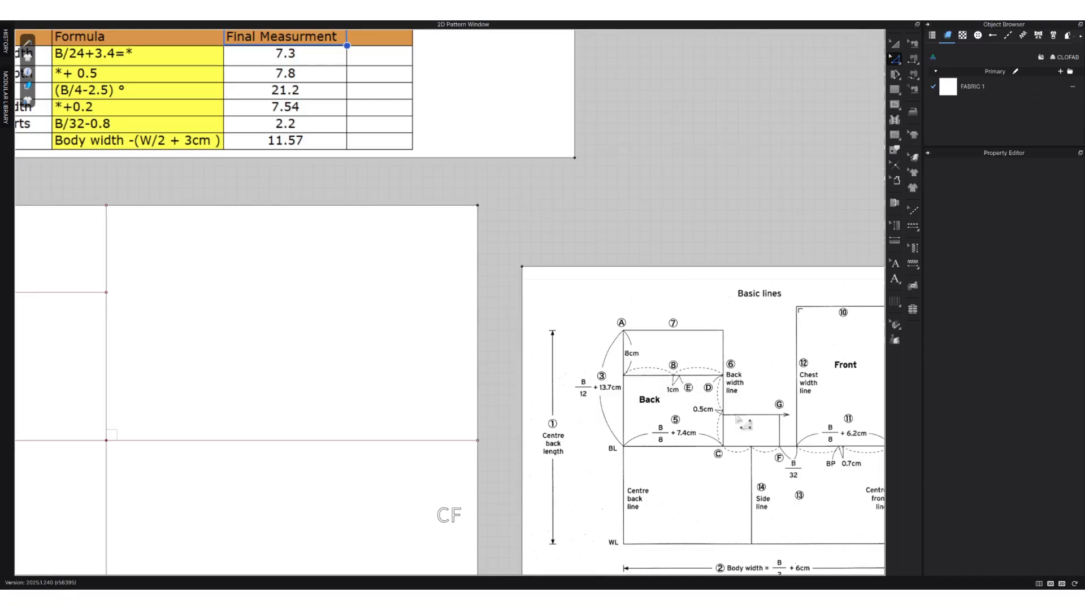
scroll(737, 418, down, 2)
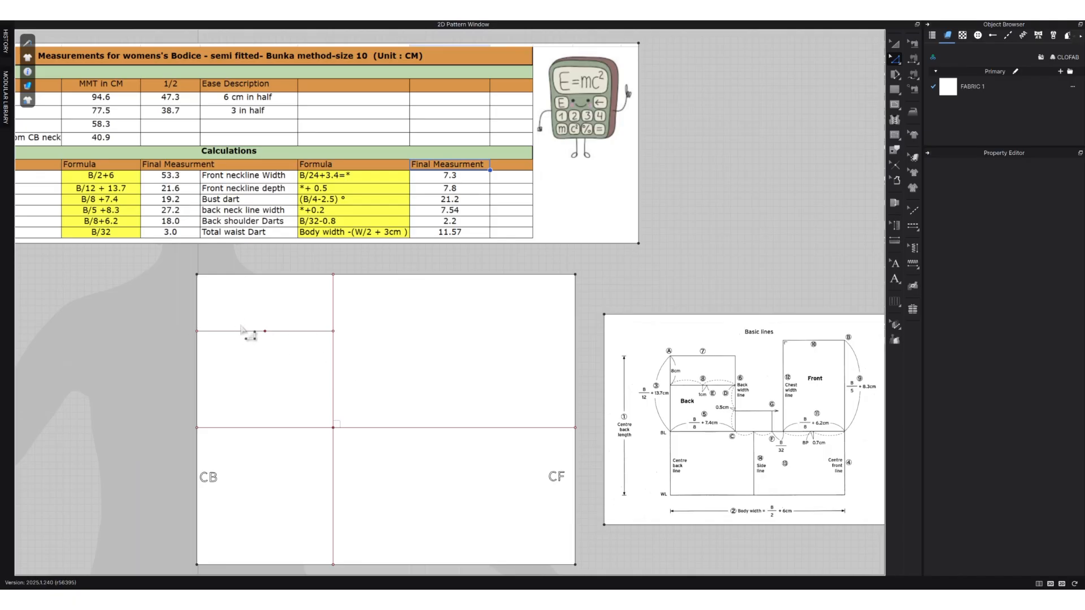
click(242, 331)
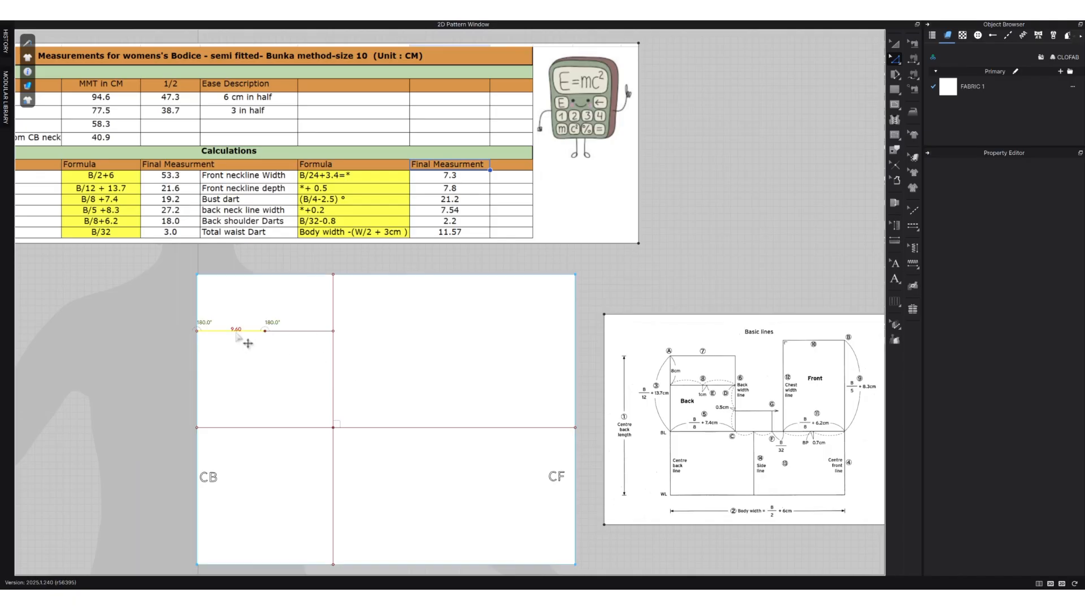
click(265, 331)
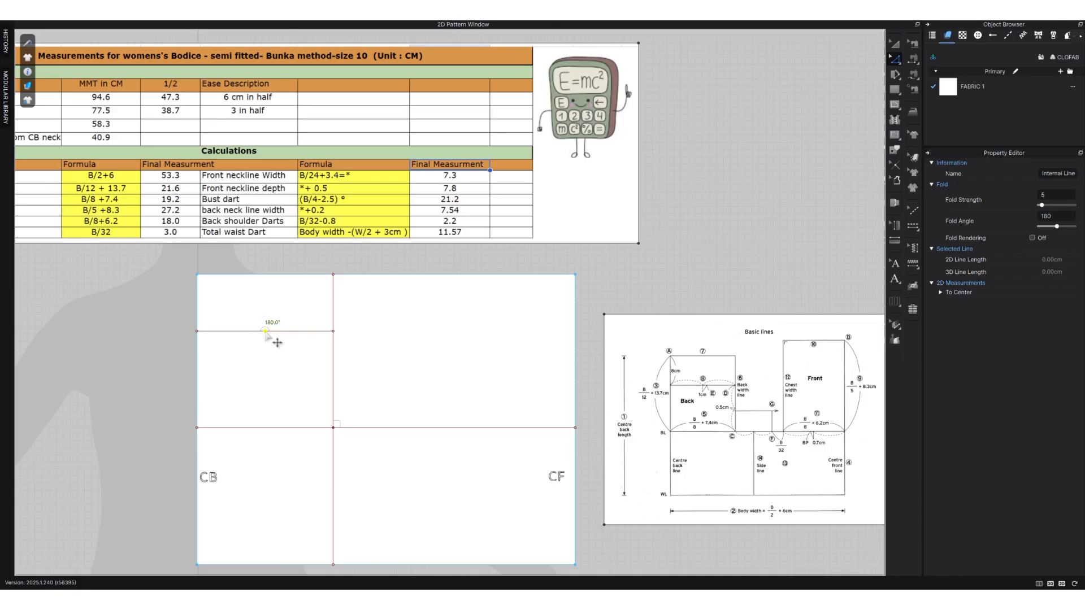
right_click(272, 334)
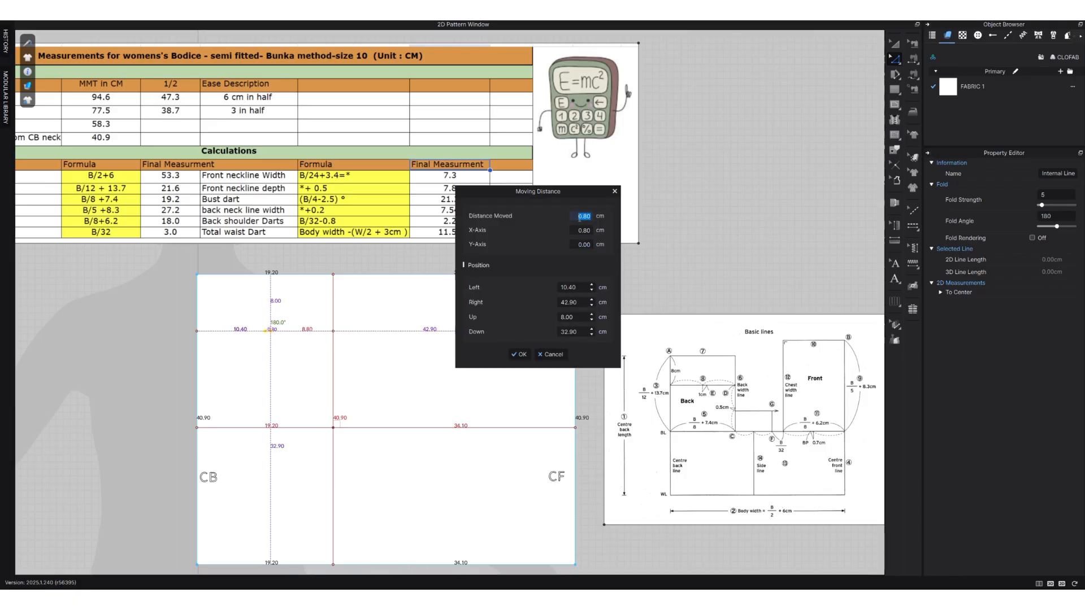
text(1.)
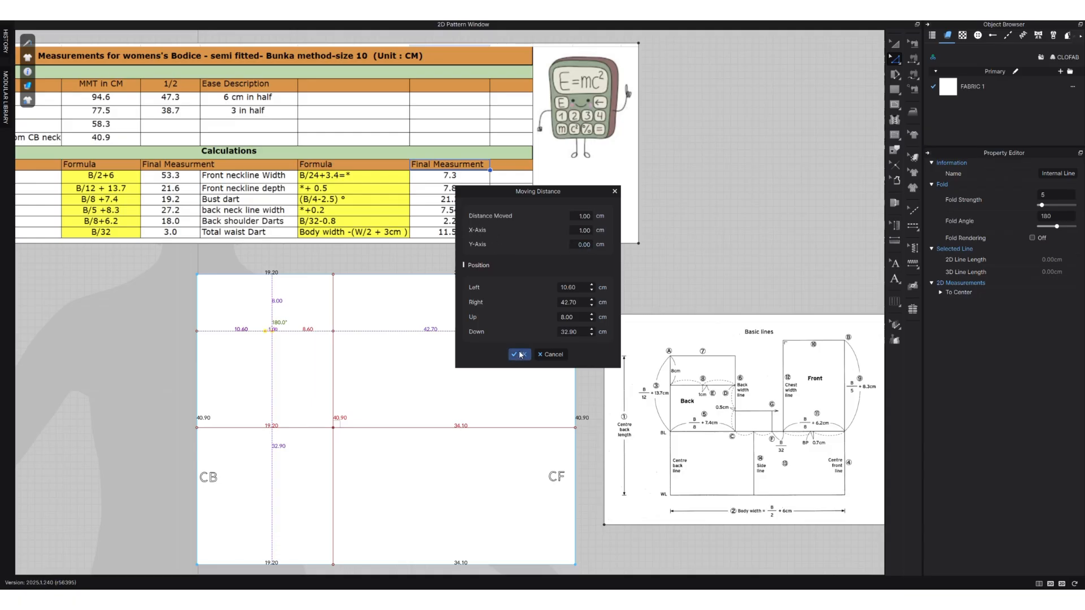
click(519, 354)
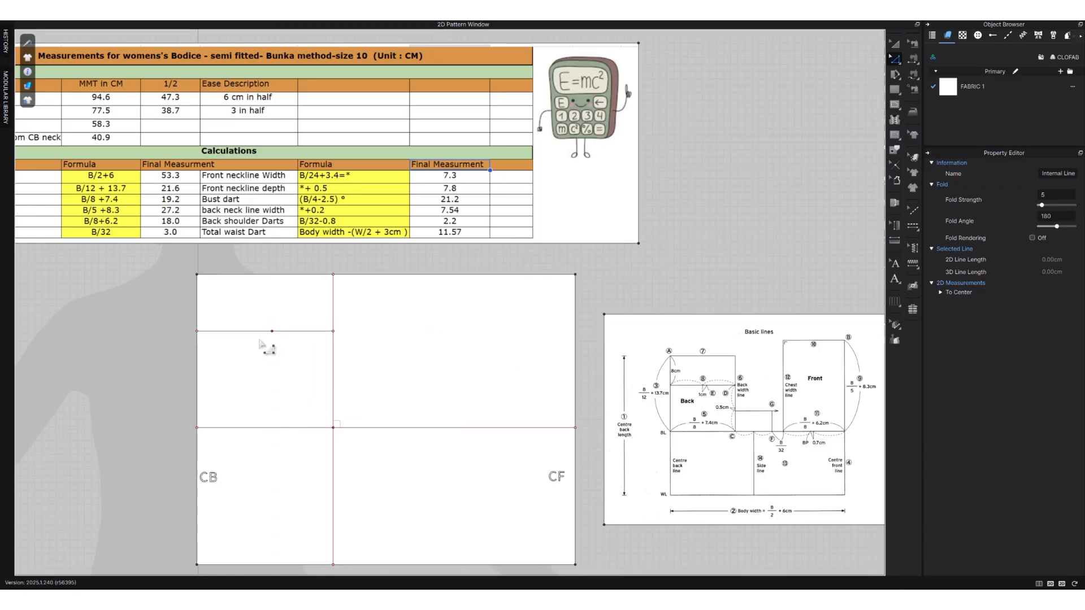
Add the text annotations E below the shifted midpoint and C where the back width line meets the bust line.
click(895, 279)
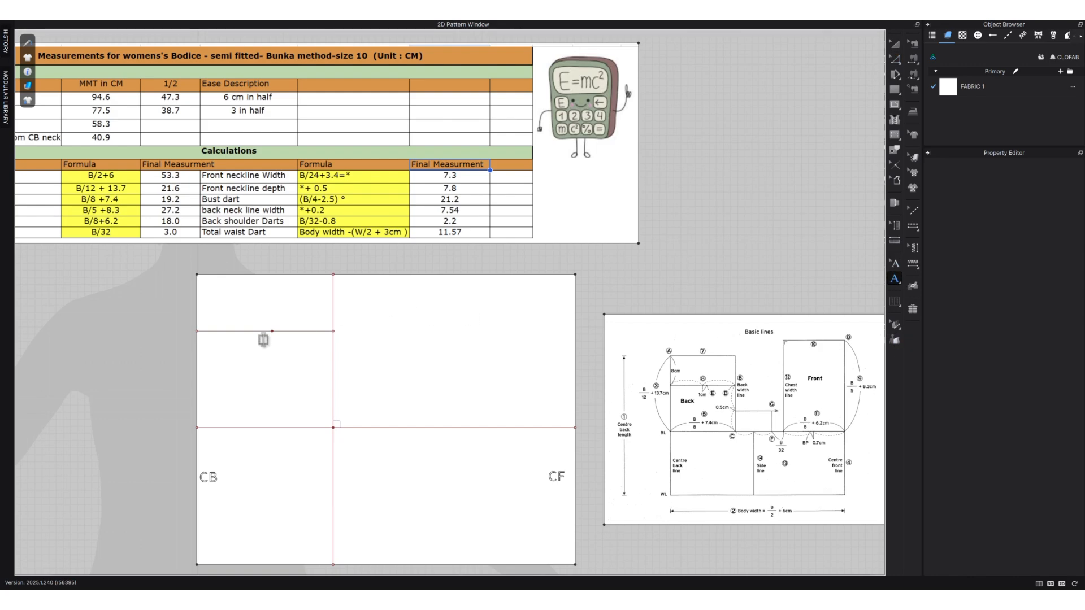
click(281, 341)
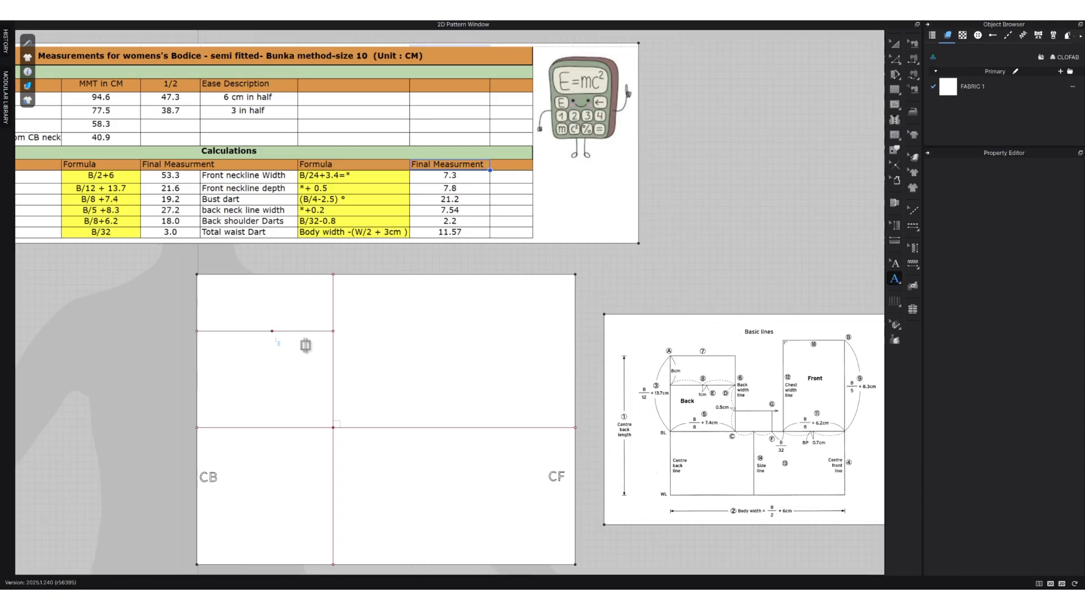
click(402, 356)
click(322, 440)
text(C)
click(359, 464)
text(Z)
click(379, 381)
text(Z)
Add intersection points to the back width line, divide it at the bust line, and delete its segment below point C.
click(893, 59)
right_click(333, 356)
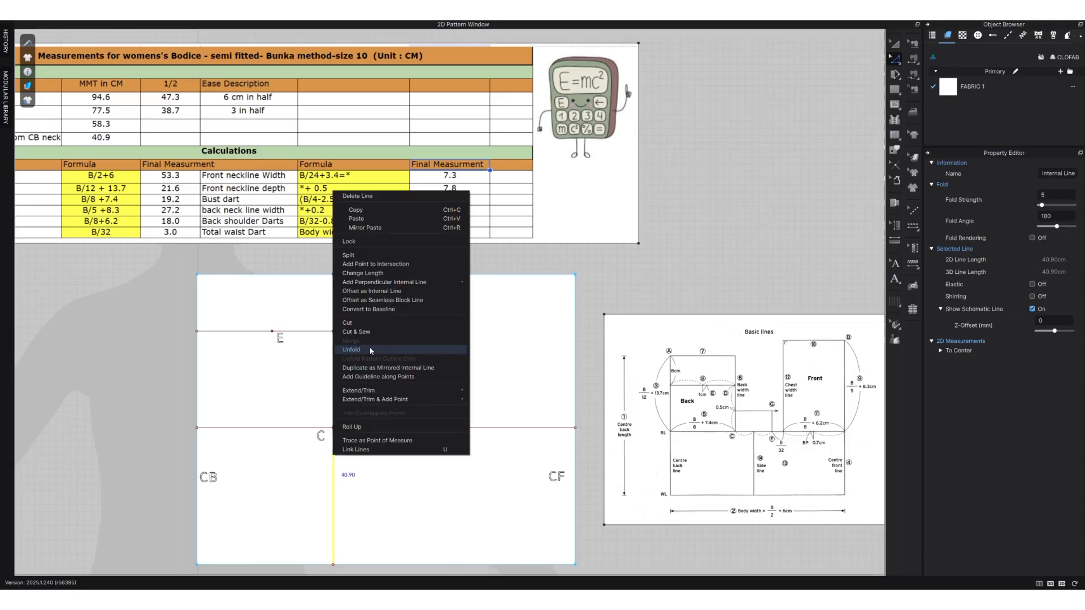
click(383, 264)
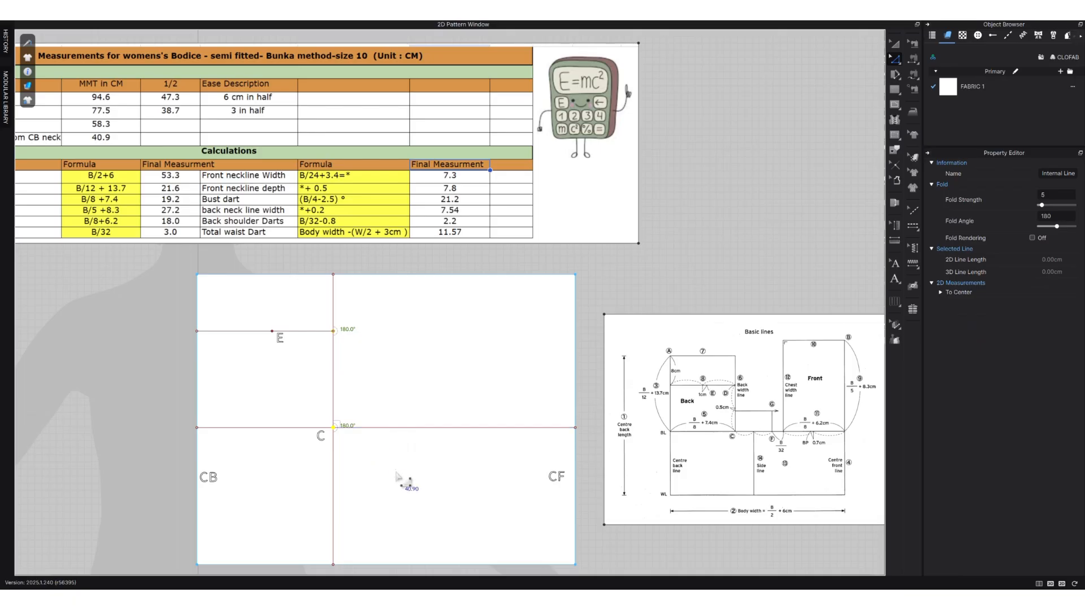
right_click(333, 478)
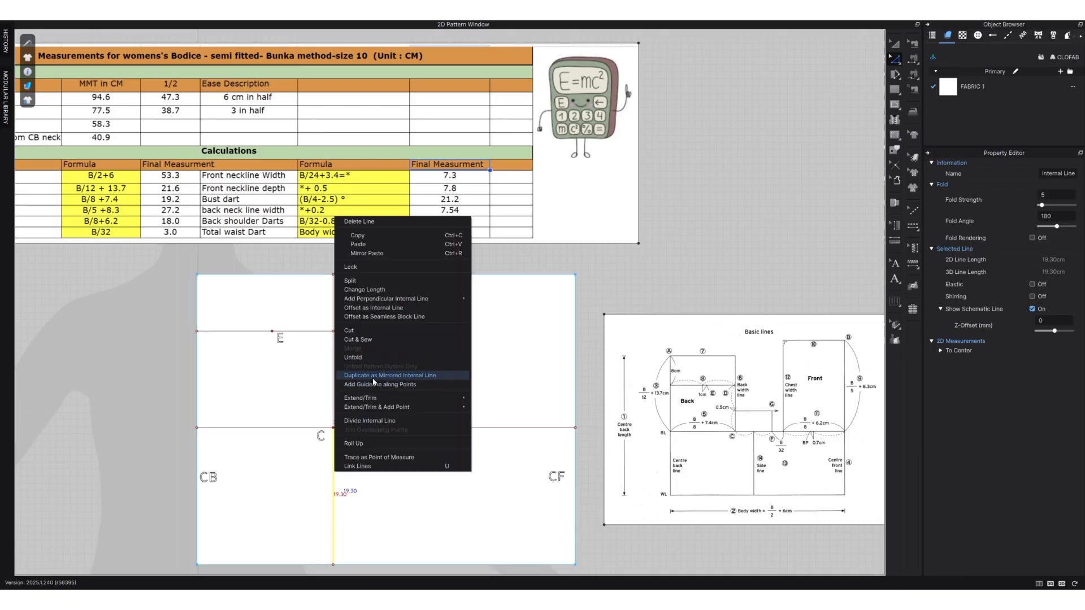
click(384, 419)
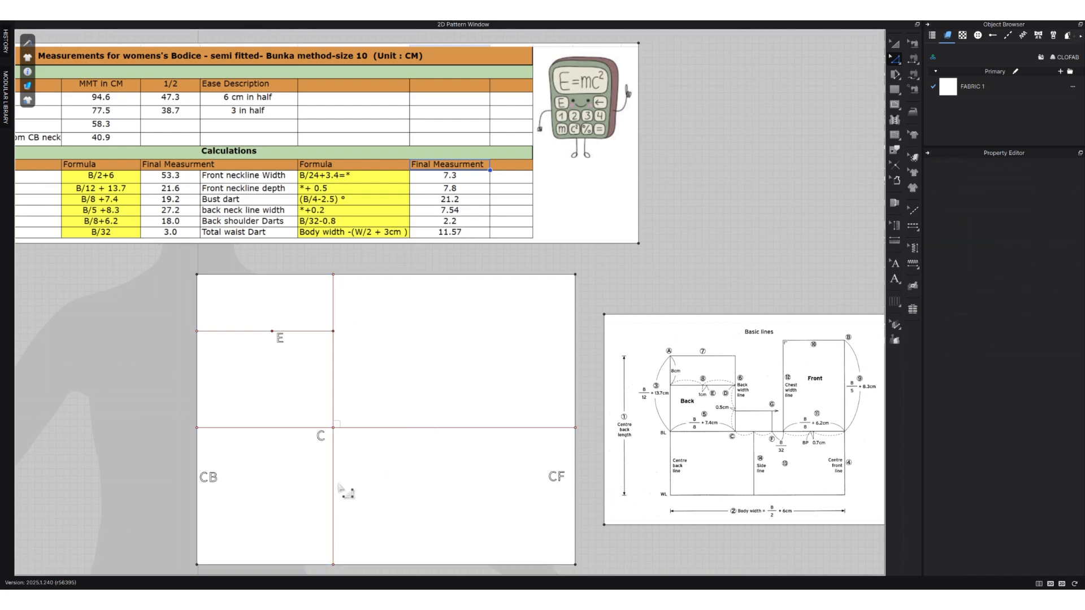
click(333, 565)
key(Delete)
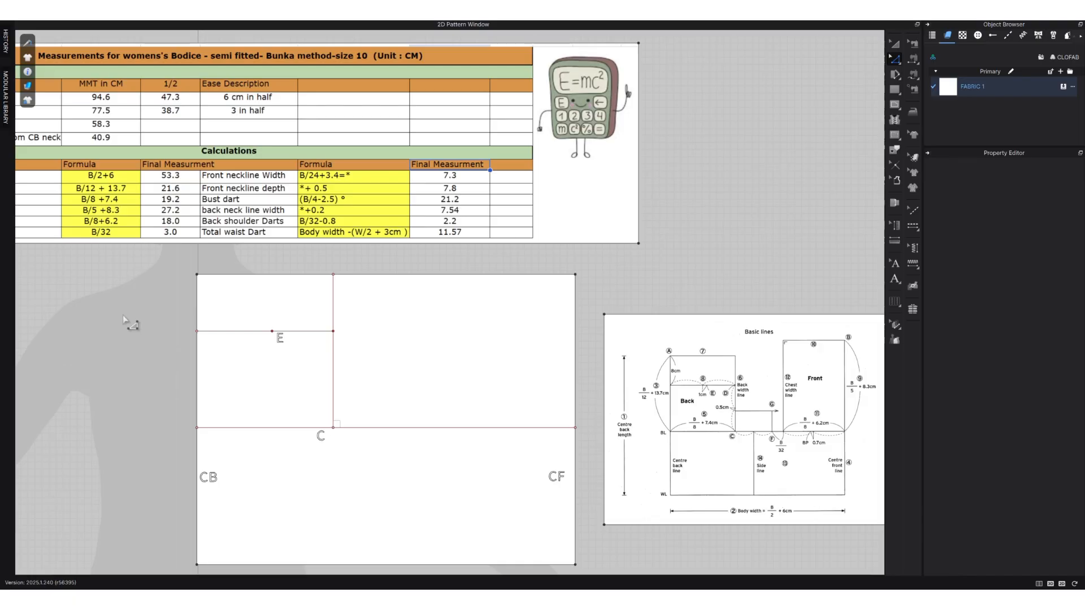
Move the measurements table up to leave more free space above the bodice block.
scroll(125, 317, up, 3)
middle_drag(129, 318, 277, 328)
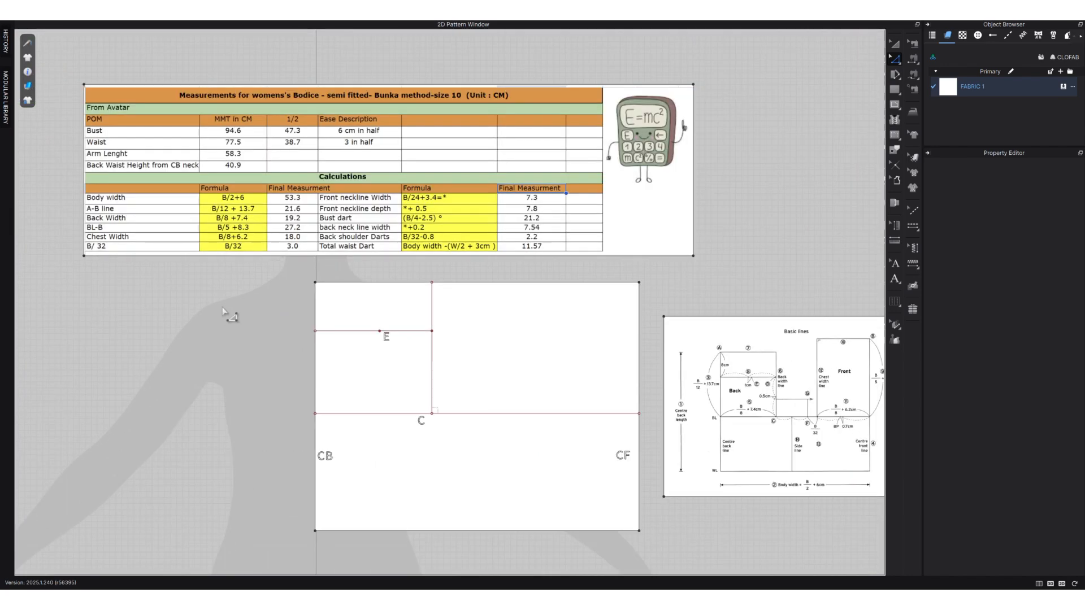
scroll(231, 314, down, 3)
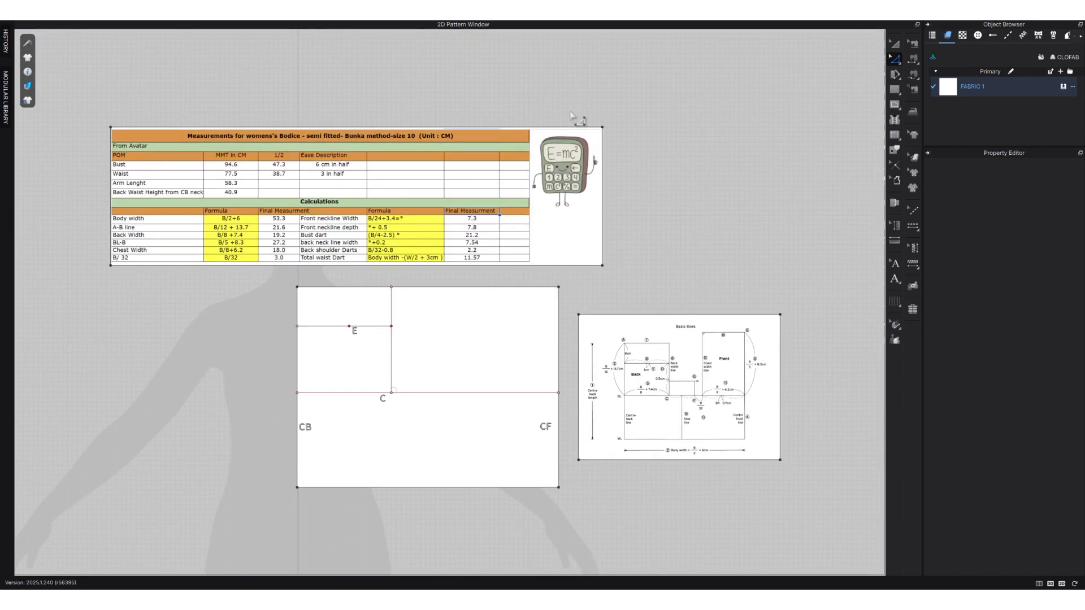
key(a)
drag(562, 247, 562, 204)
click(571, 264)
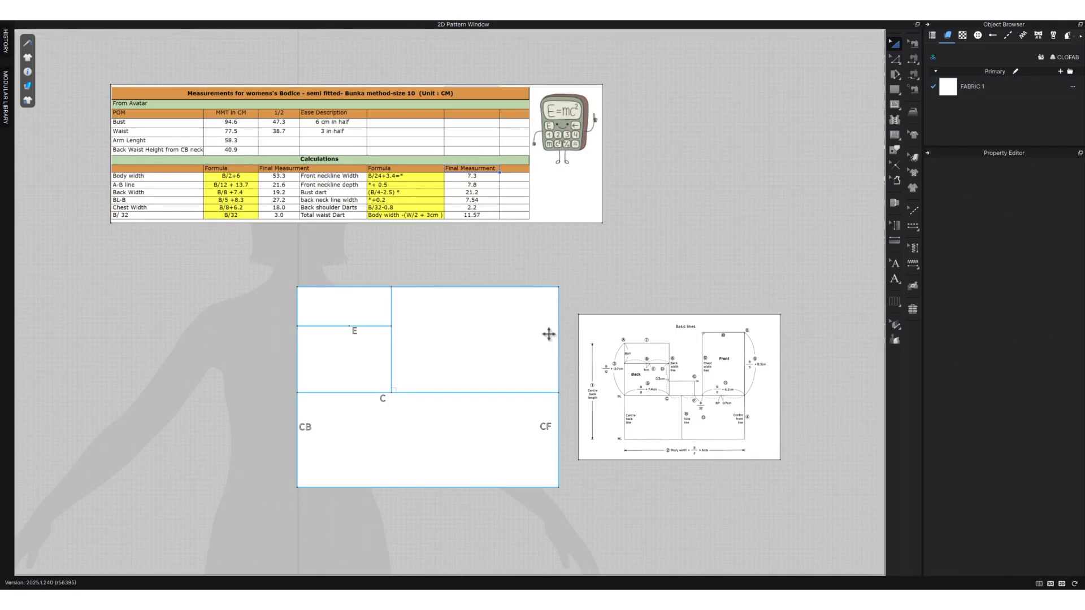
Offset the front segment of the bust line upward as one internal line at 27.2 cm, with Reverse Direction on.
key(z)
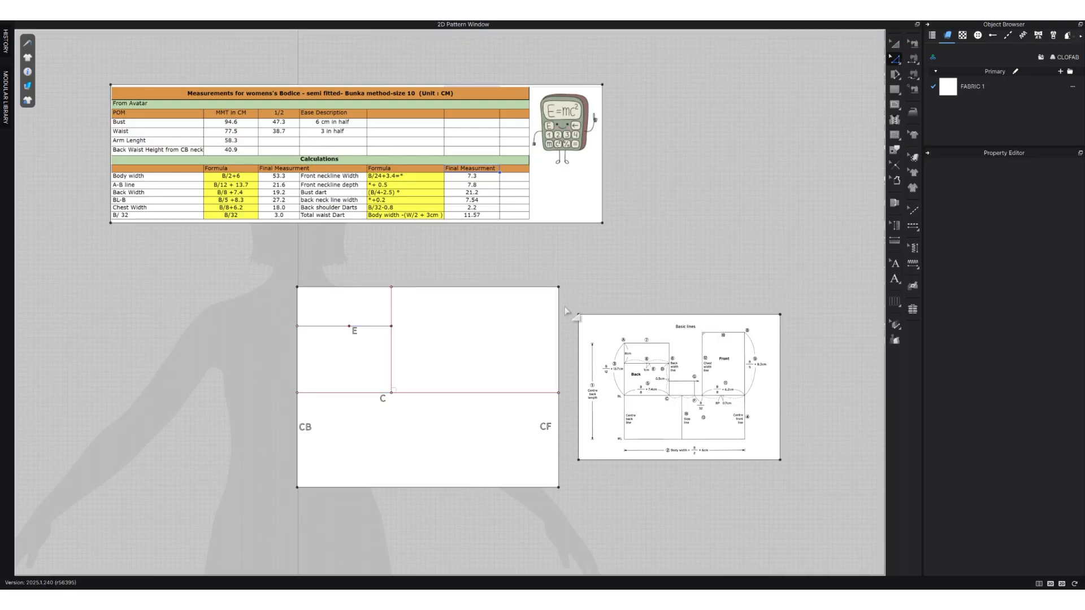
click(510, 393)
right_click(510, 395)
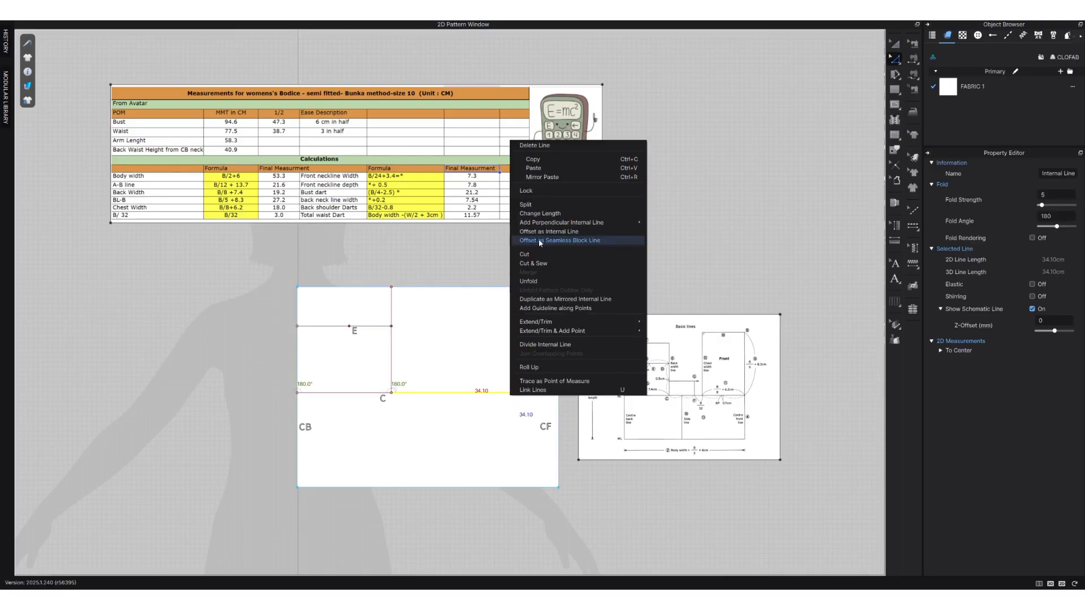
click(592, 233)
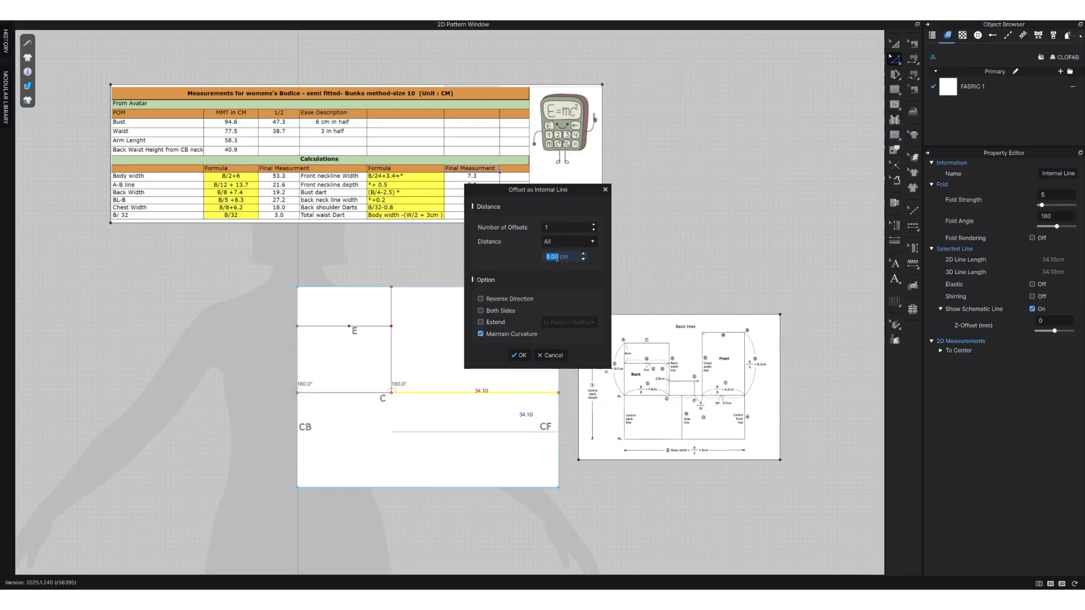
drag(571, 184, 745, 173)
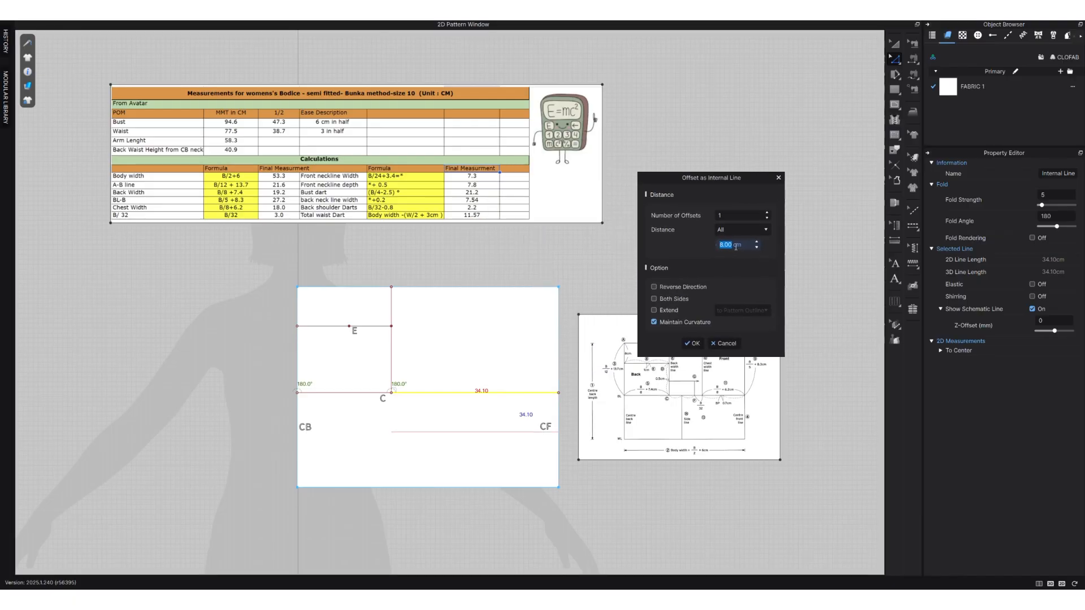
text(27.2)
click(682, 288)
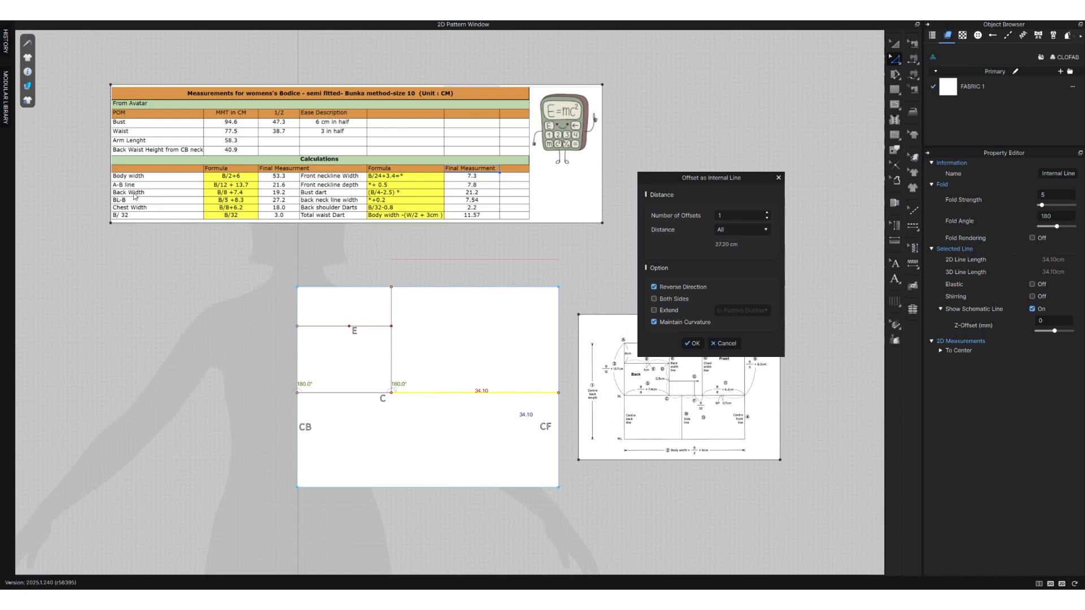
click(692, 343)
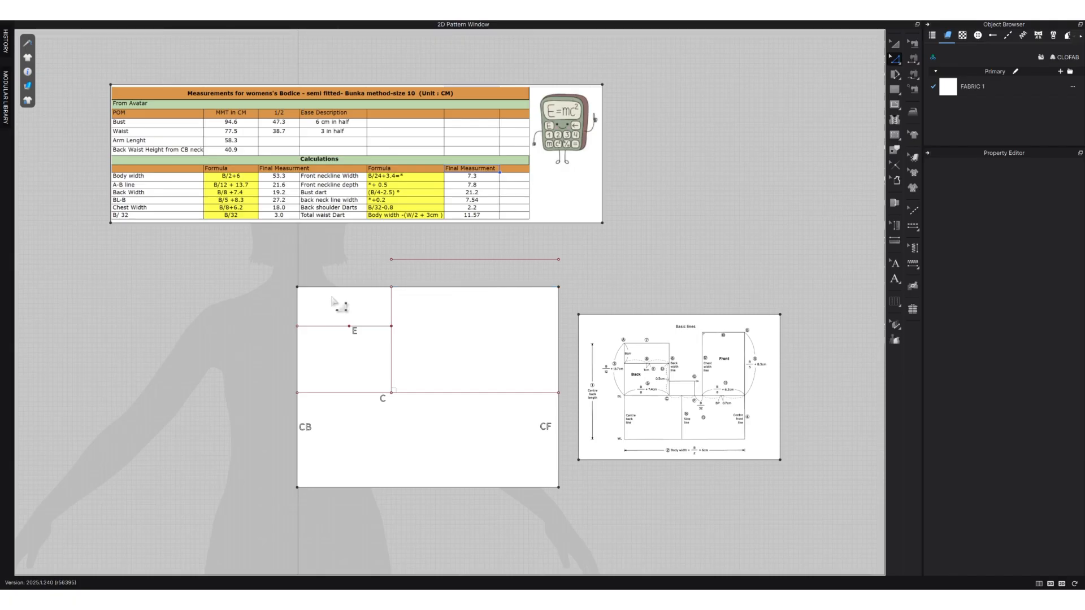
Measure the vertical distance from the block's upper centre front corner to the end of the offset line above it.
scroll(316, 303, up, 2)
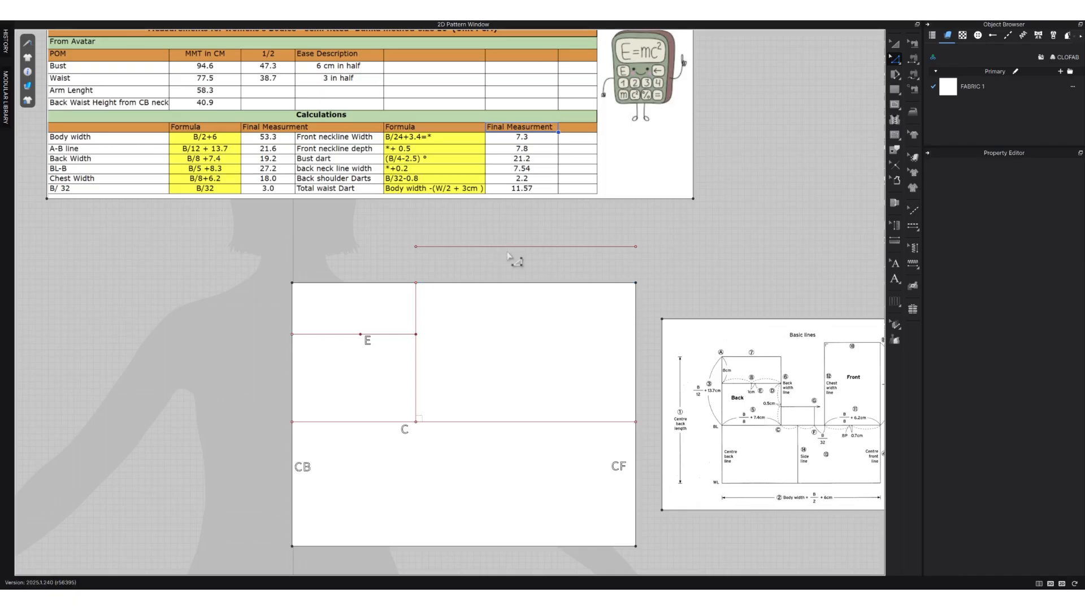
click(510, 285)
click(638, 252)
key(g)
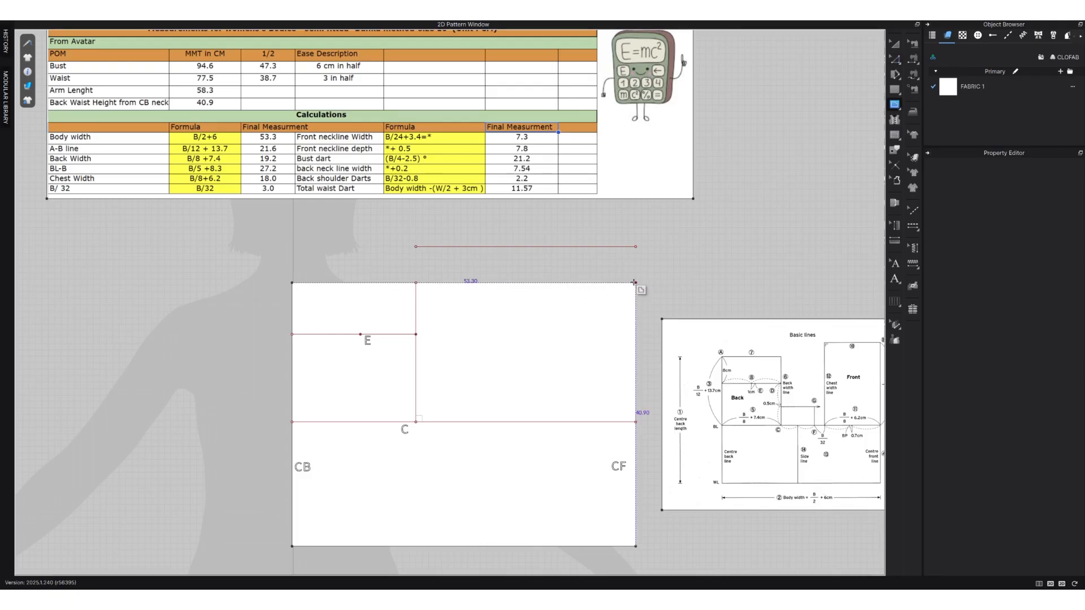
click(635, 282)
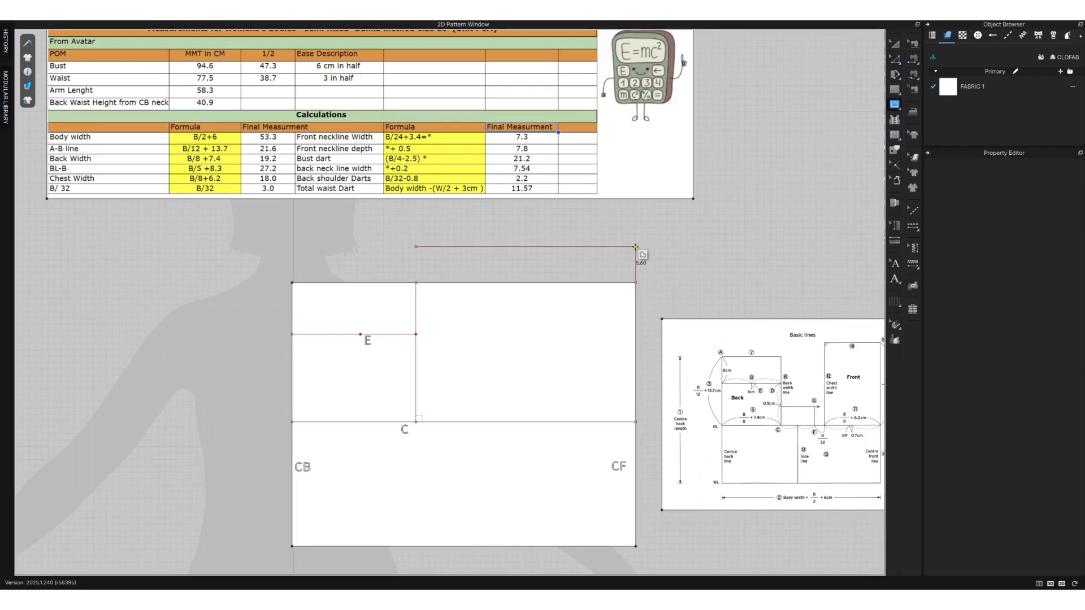
scroll(635, 246, up, 3)
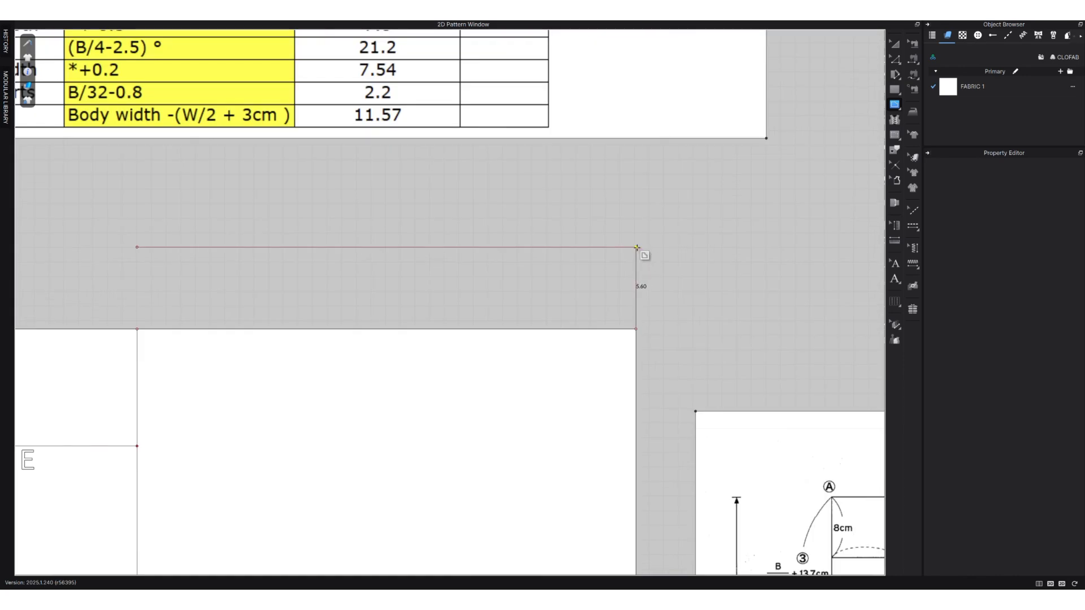
key(Escape)
scroll(637, 247, down, 3)
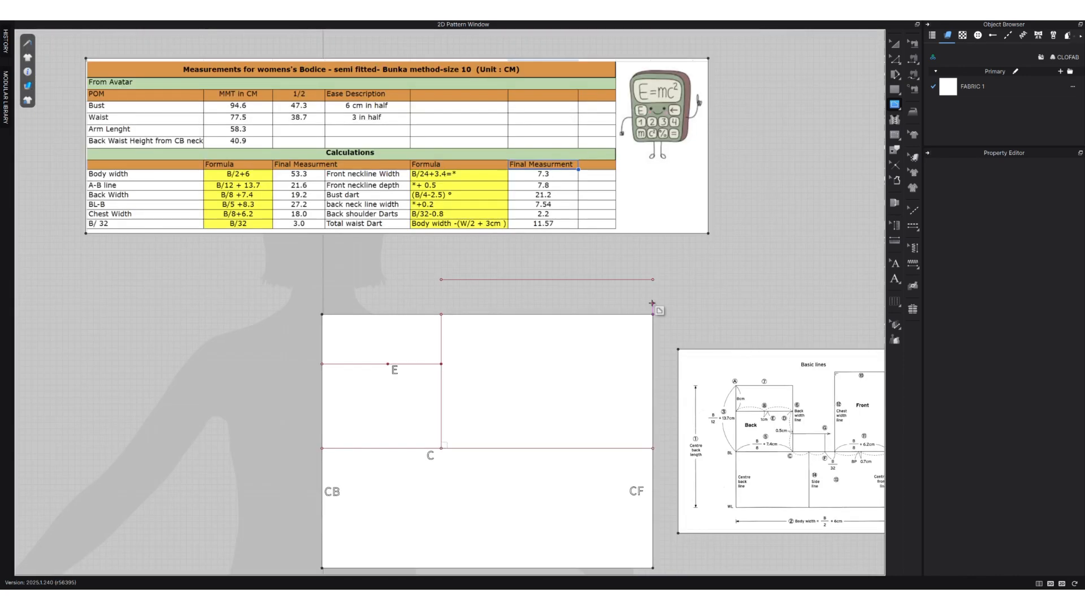
Extend the block's upper edge outward with a 5.60 cm pattern outline offset, creating an internal line at the original edge.
key(z)
click(511, 315)
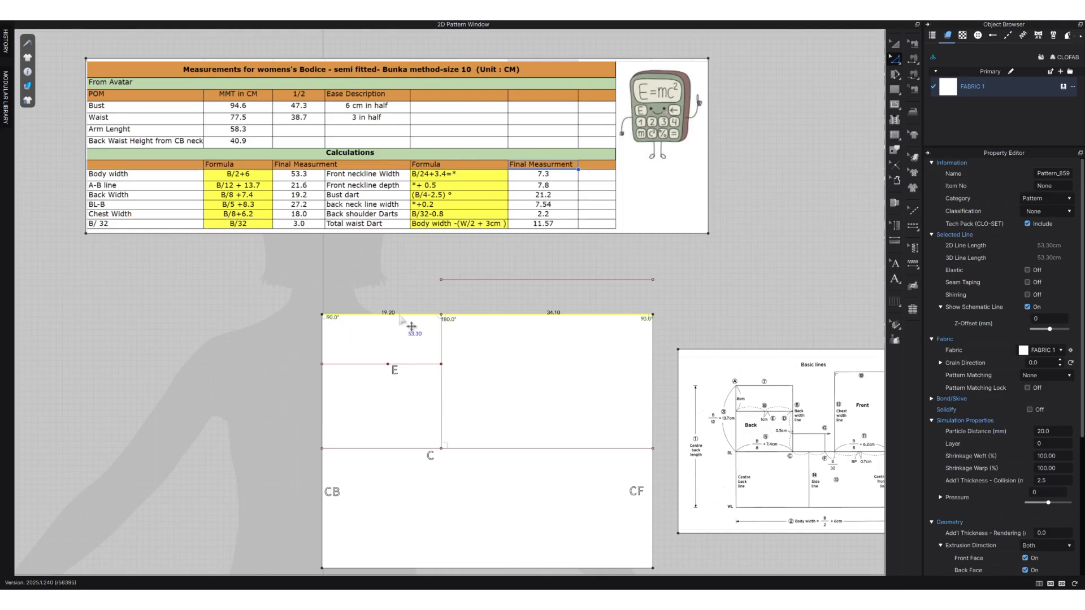
right_click(503, 315)
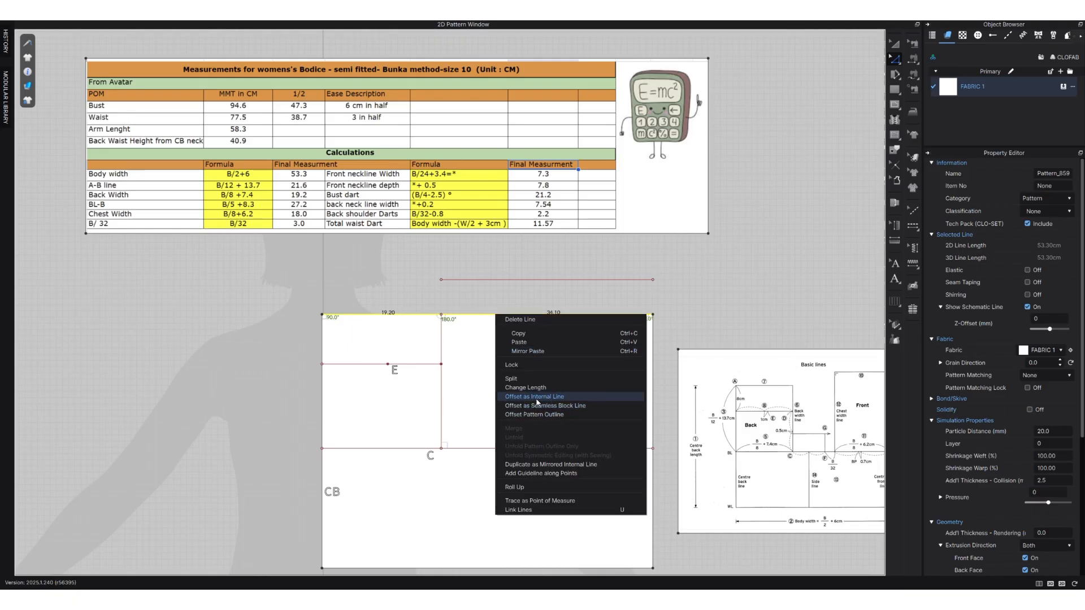
click(562, 414)
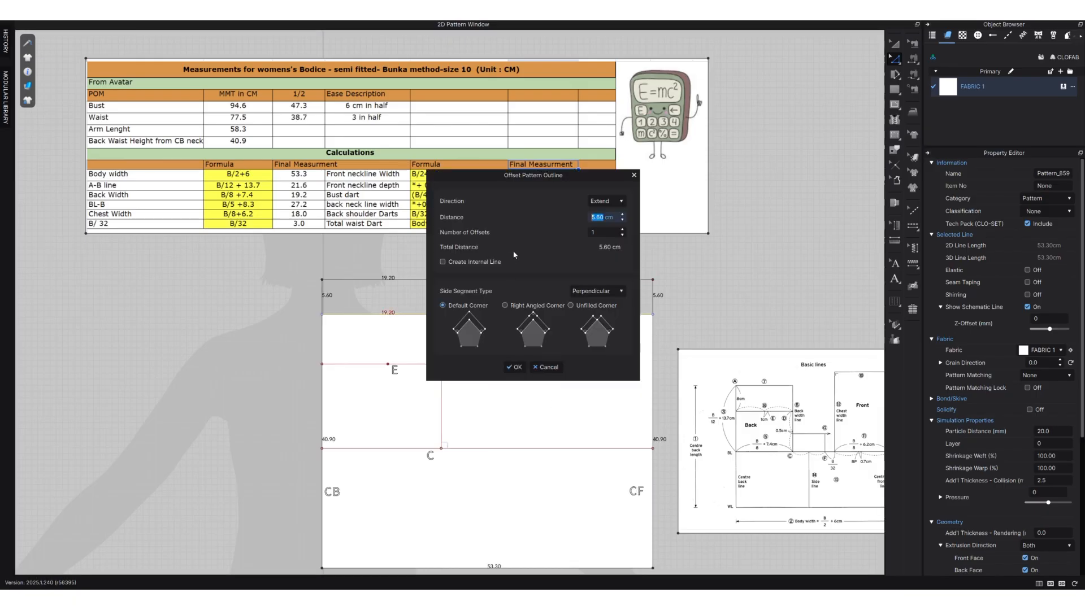
drag(581, 180, 223, 223)
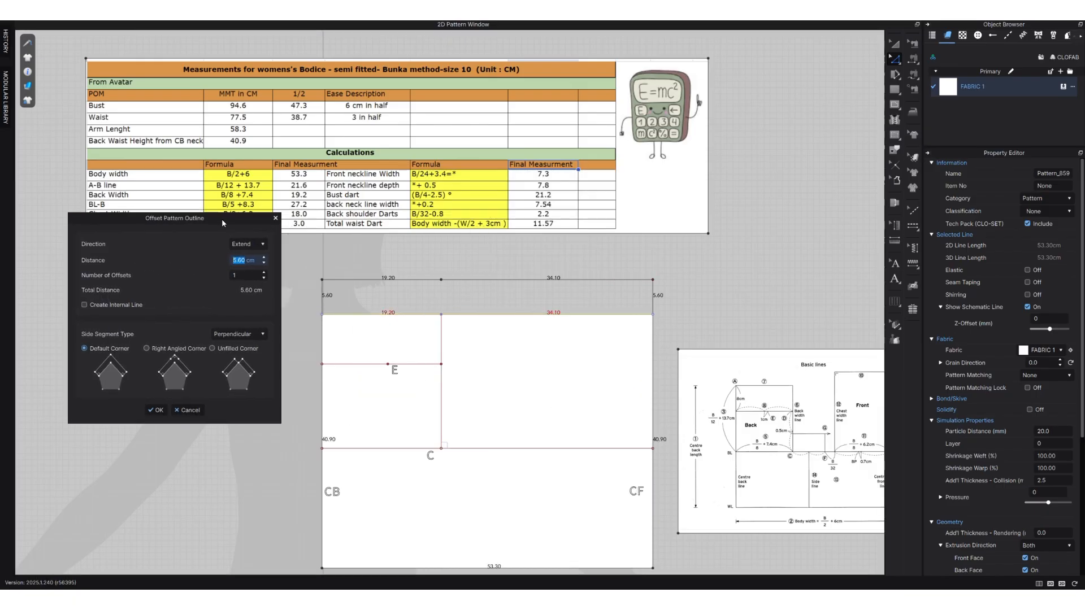
click(243, 260)
click(87, 306)
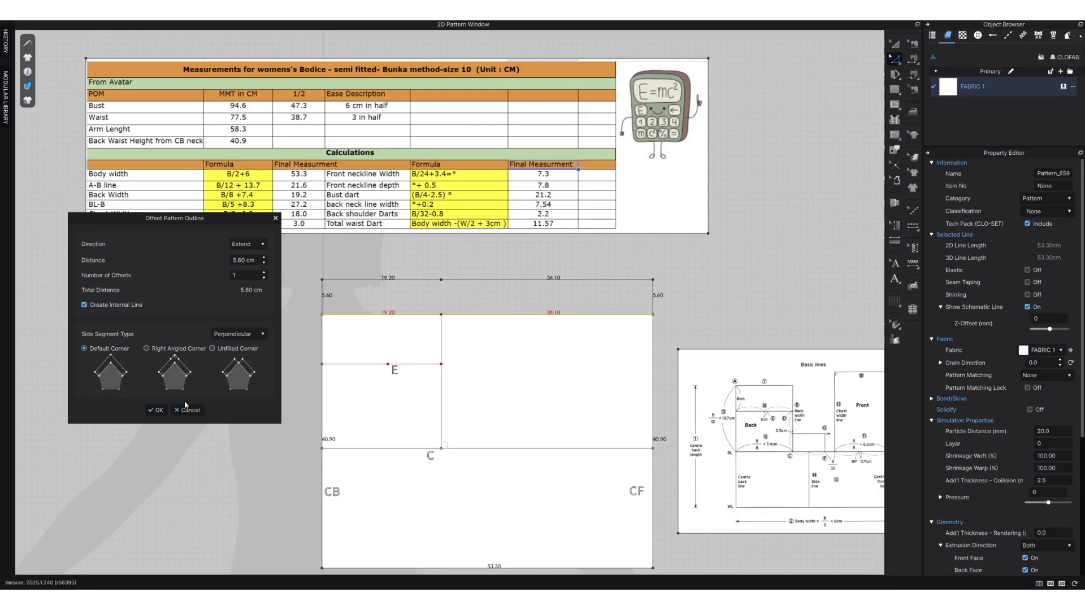
click(156, 410)
click(629, 244)
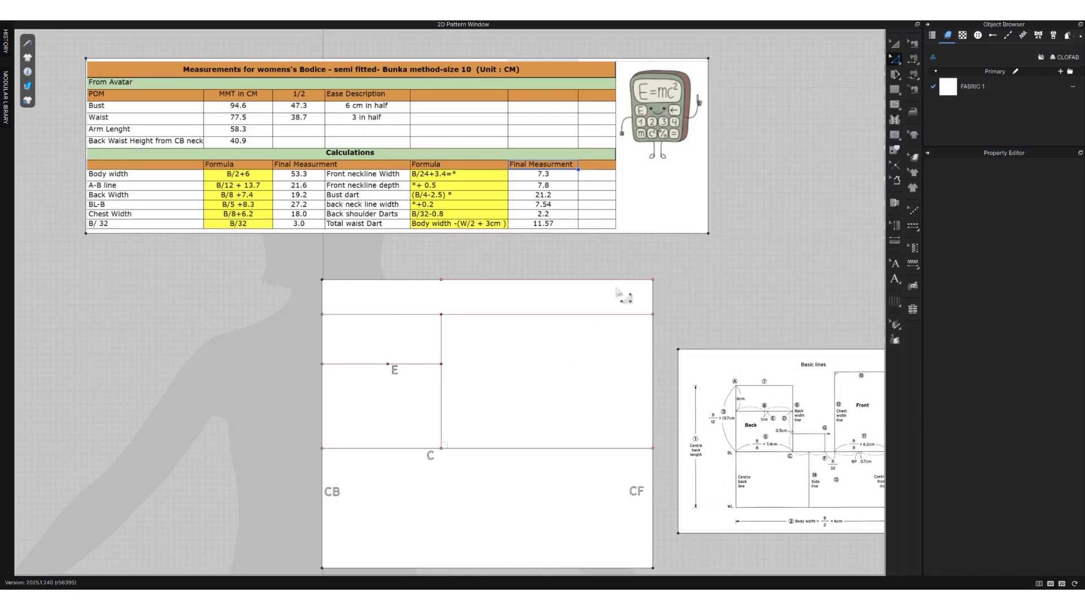
Delete the internal line overlapping the new upper edge and the front segment of the internal line at the original edge.
click(593, 281)
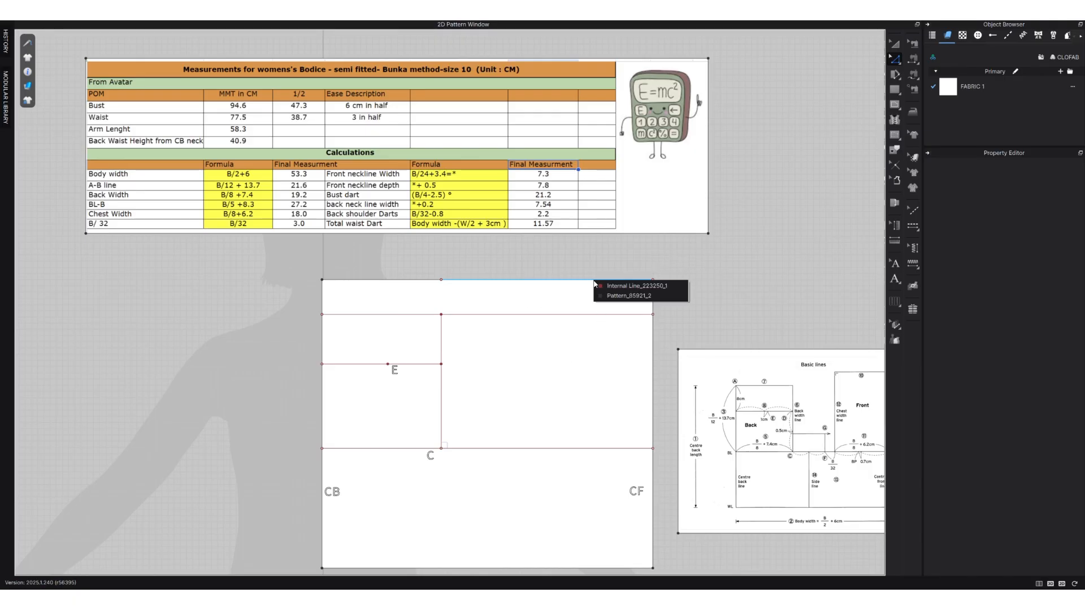
click(647, 288)
key(Delete)
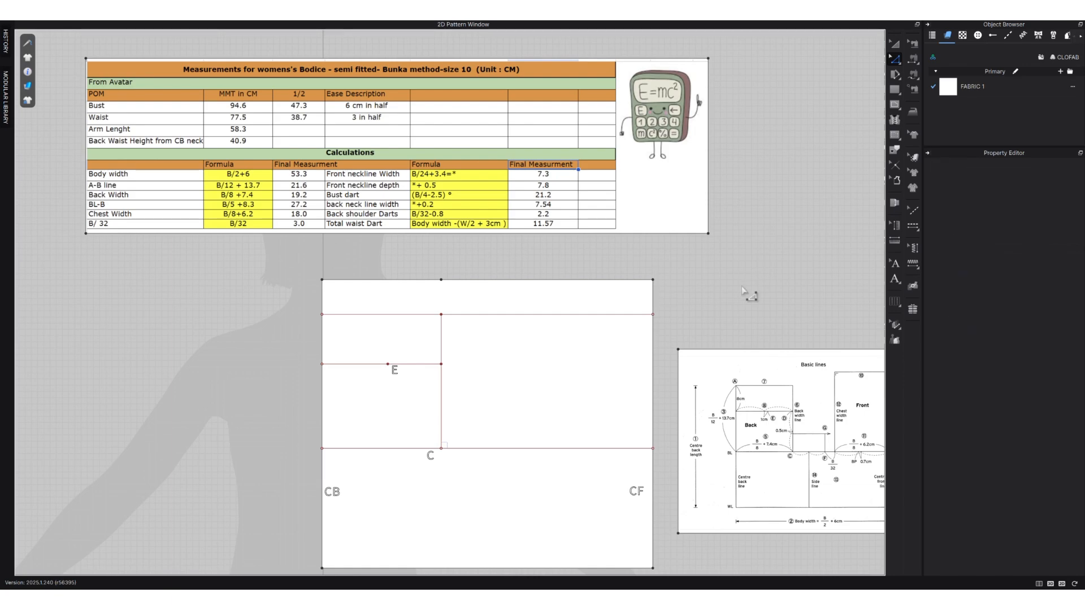
scroll(507, 352, down, 2)
click(521, 314)
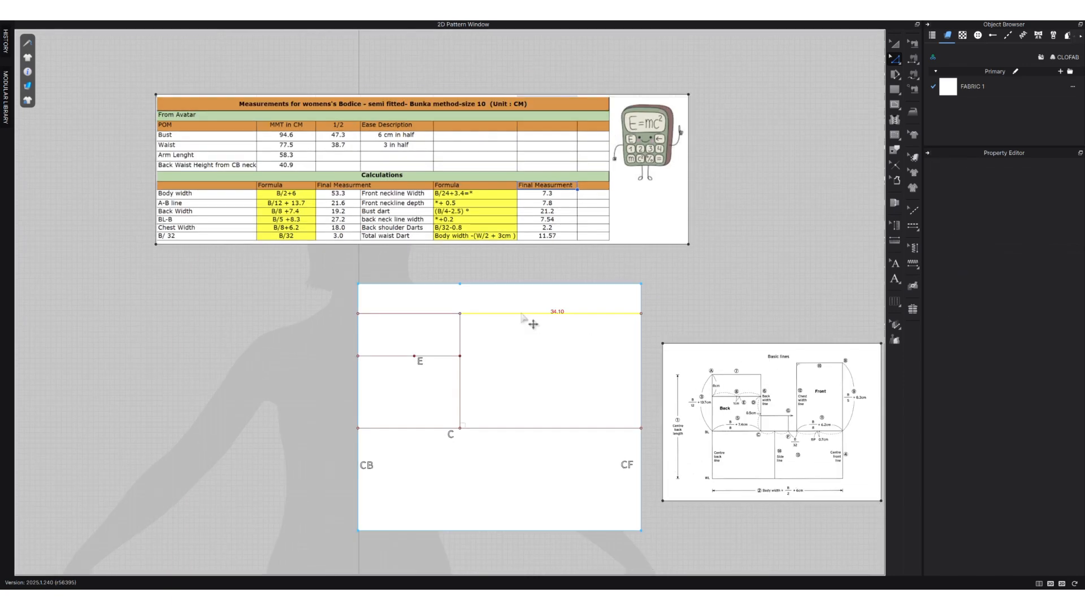
key(Delete)
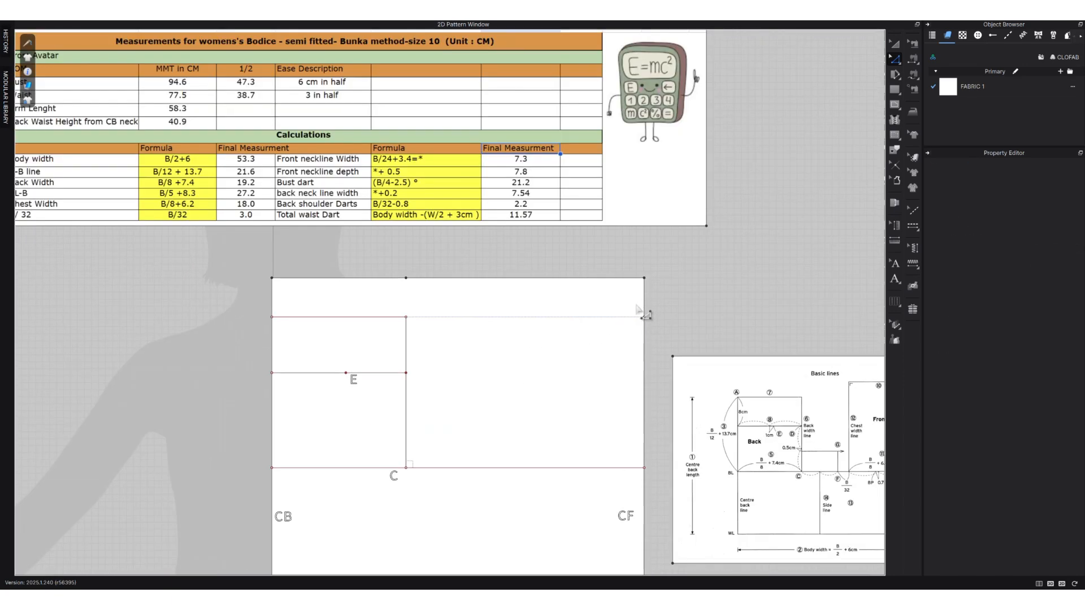
Extend/trim the front segment of the bust line to the pattern outline, adding a point on the centre front edge.
scroll(644, 314, up, 2)
scroll(546, 177, down, 1)
click(552, 427)
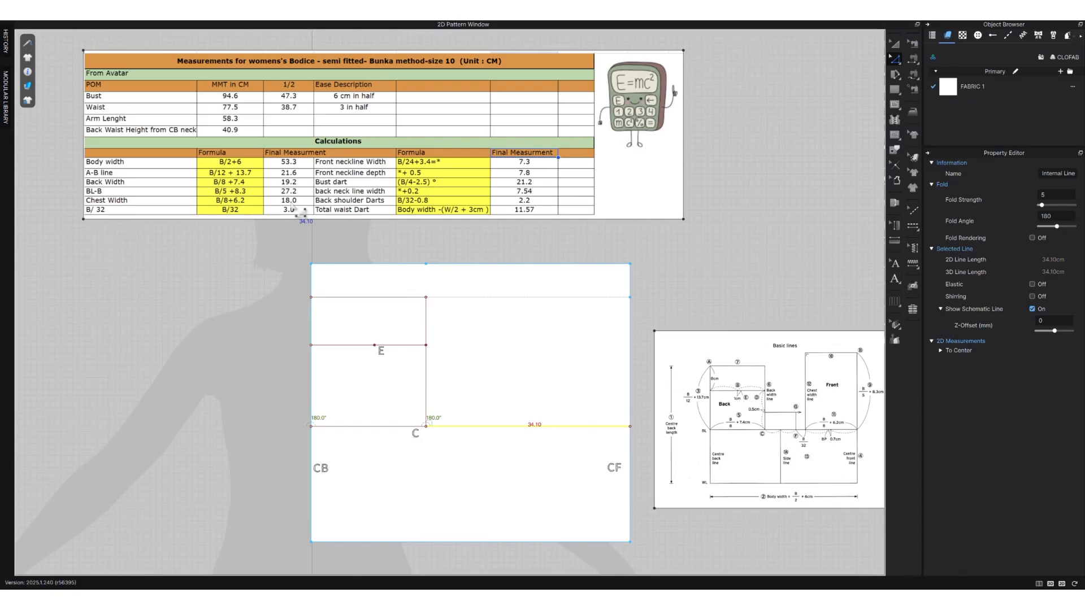
right_click(537, 430)
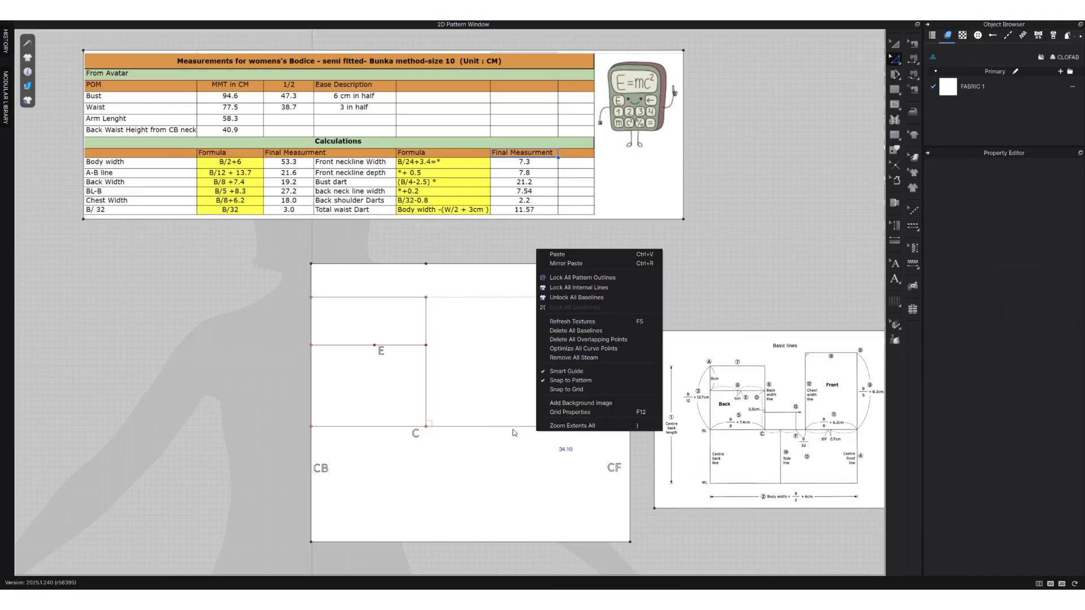
click(514, 431)
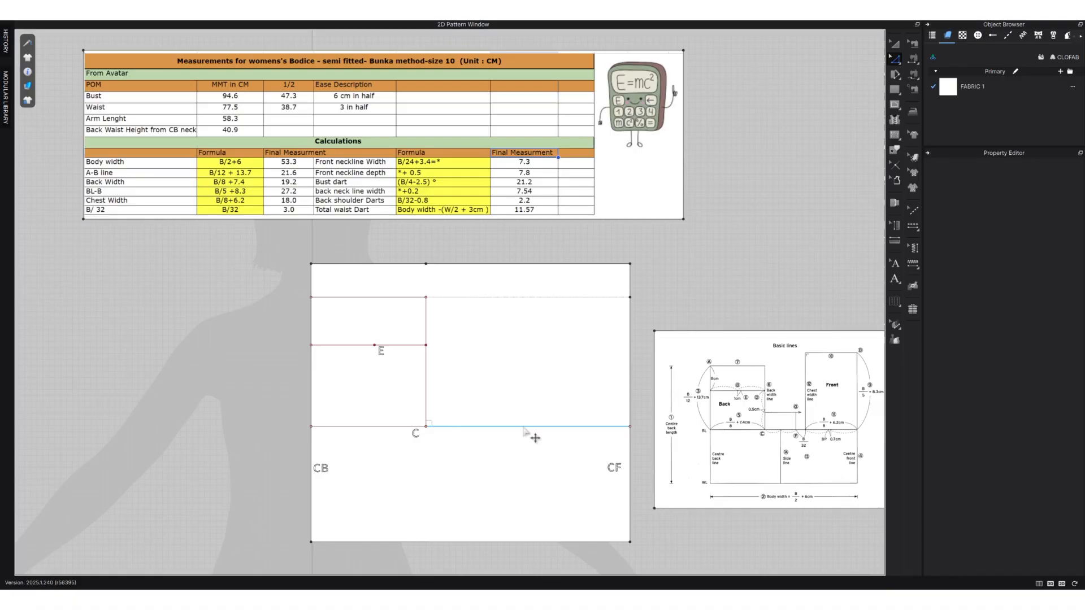
click(630, 405)
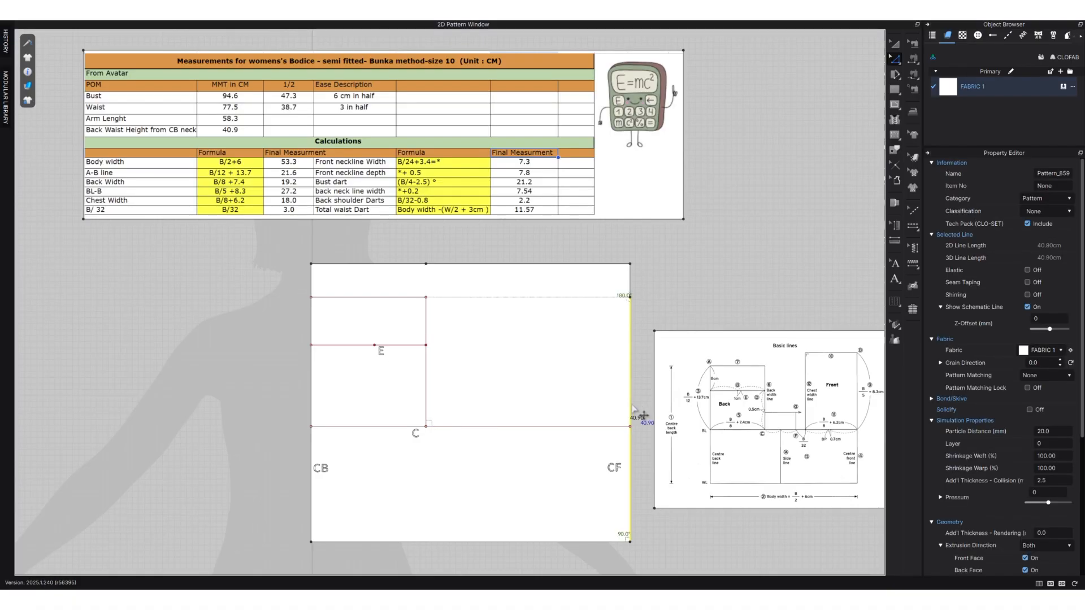
click(620, 426)
right_click(610, 425)
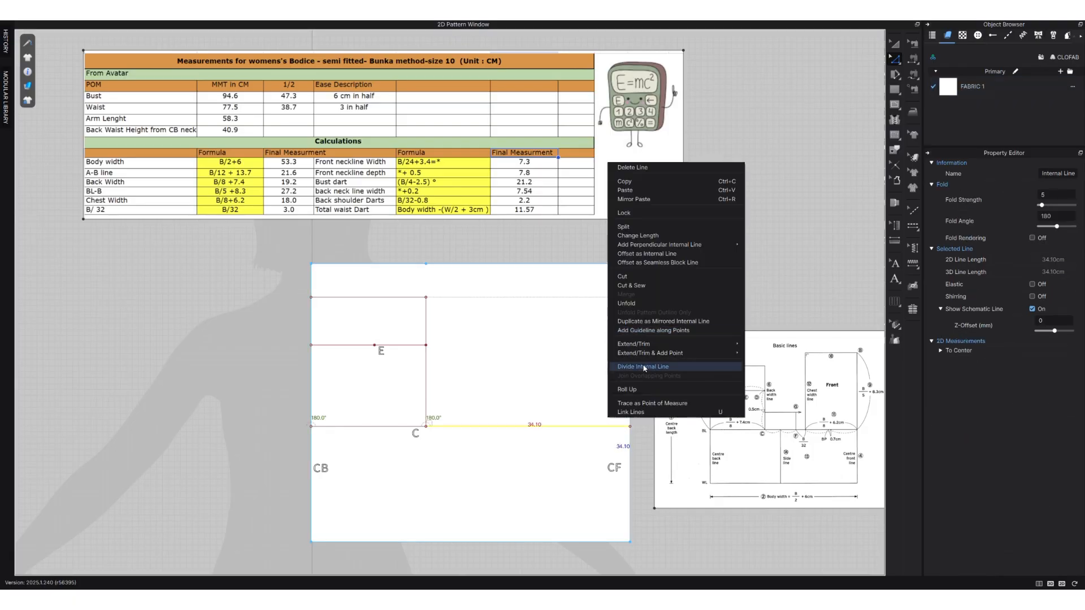
mouse_move(650, 354)
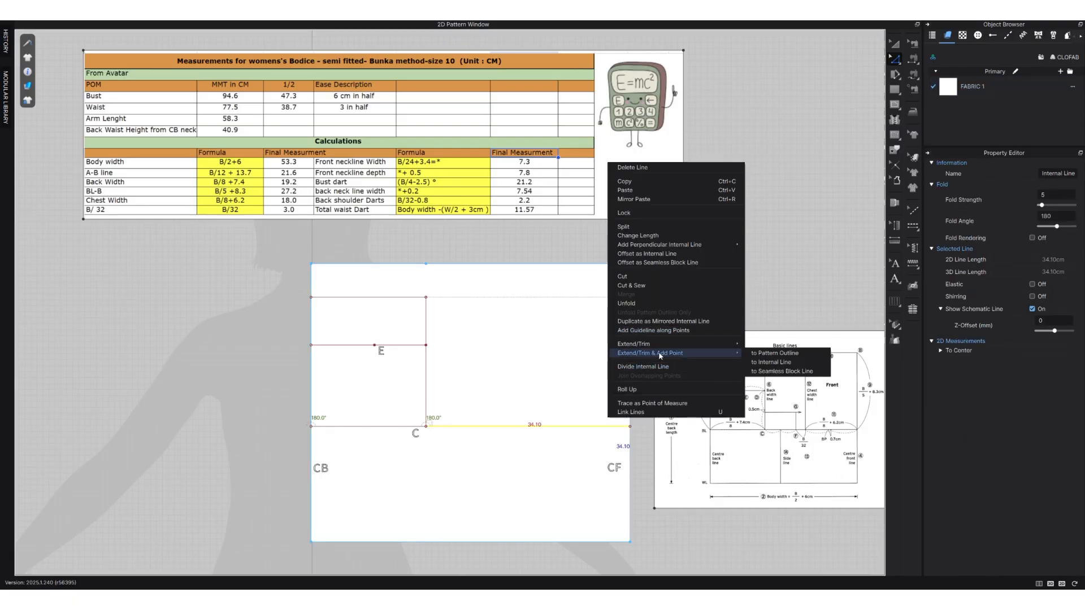
click(789, 354)
Delete the leftover point on the centre front edge at the level of the original upper edge.
click(631, 369)
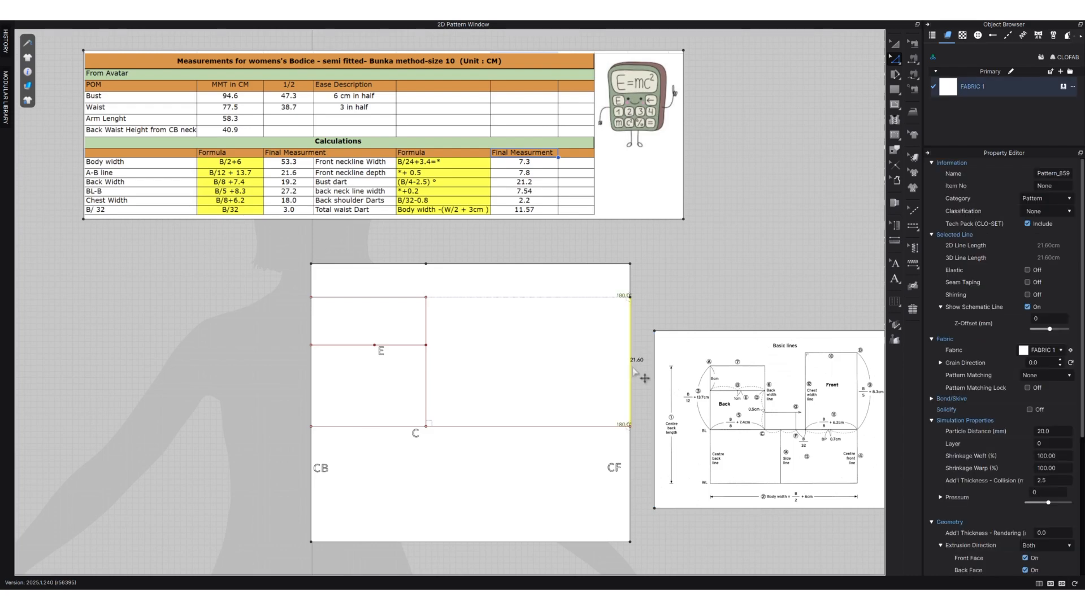
right_click(635, 370)
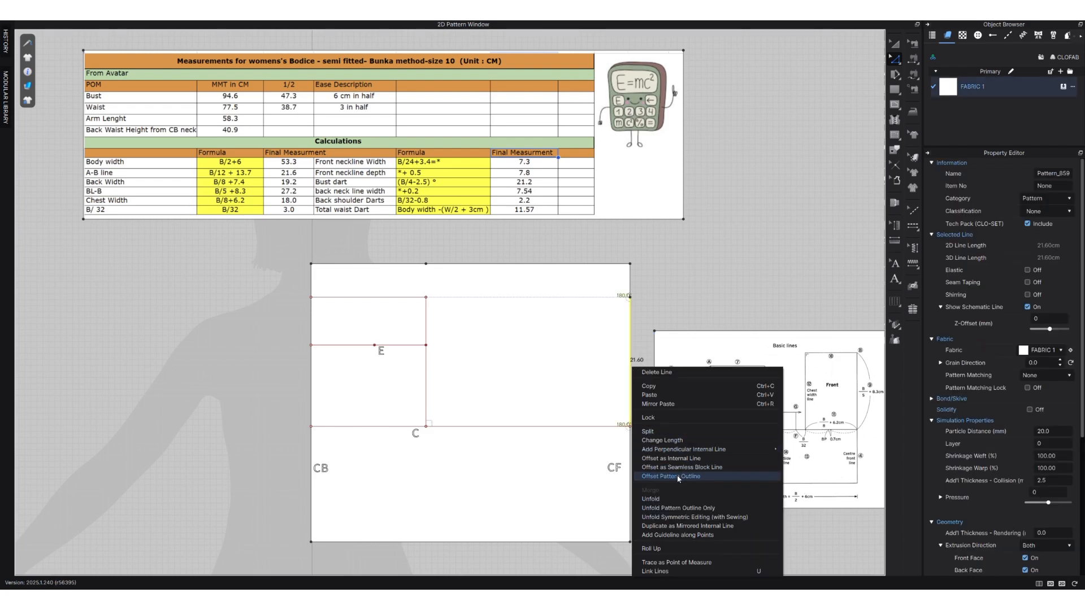
click(637, 298)
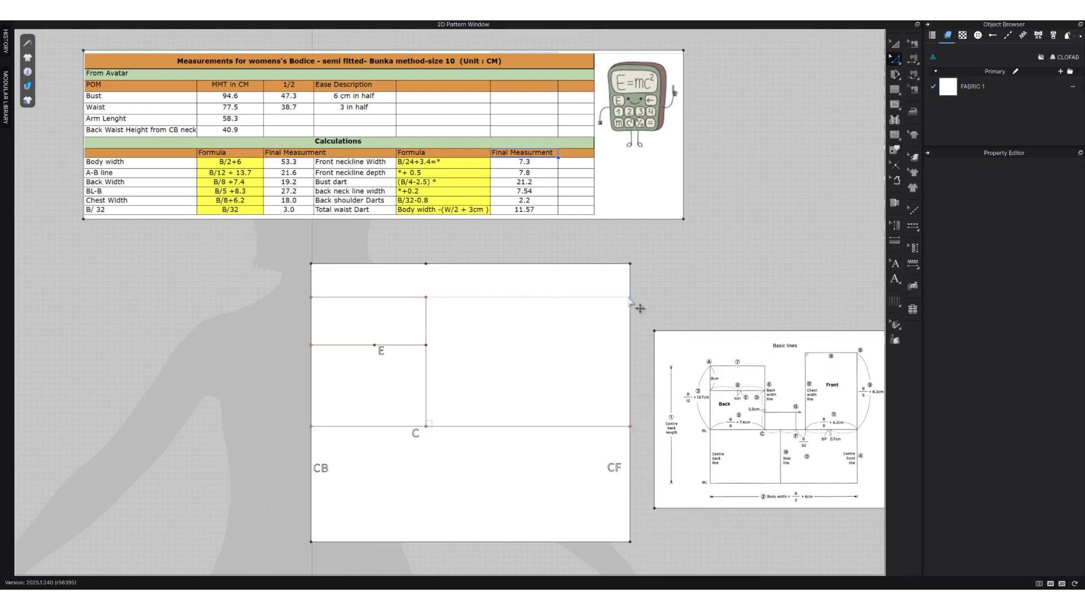
click(630, 296)
click(658, 309)
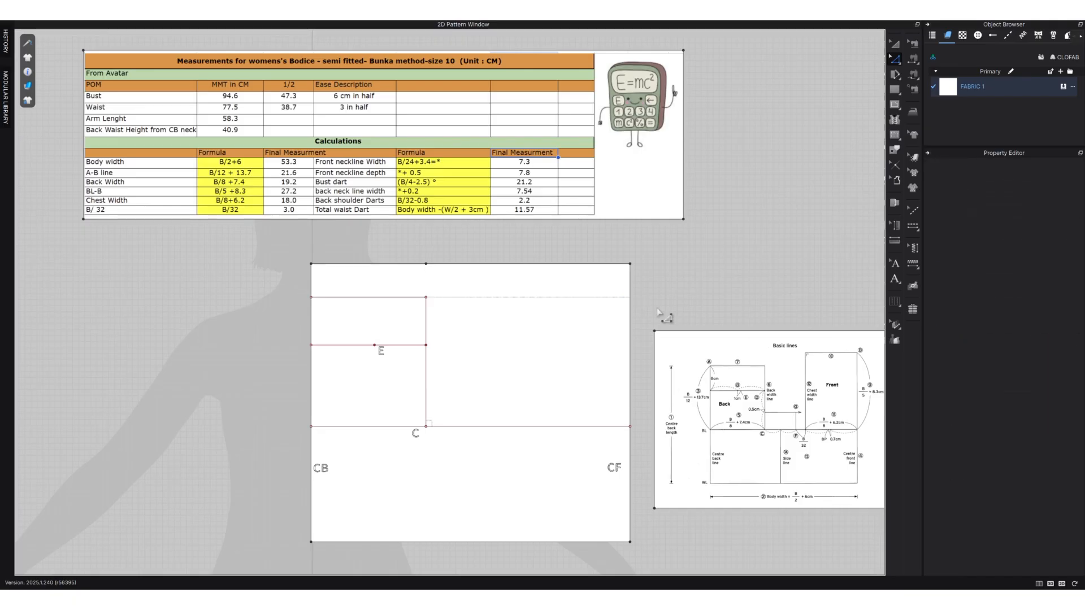
Offset the centre front edge above the bust line inward by 18 cm as one internal line, with Reverse Direction off.
click(630, 341)
right_click(630, 341)
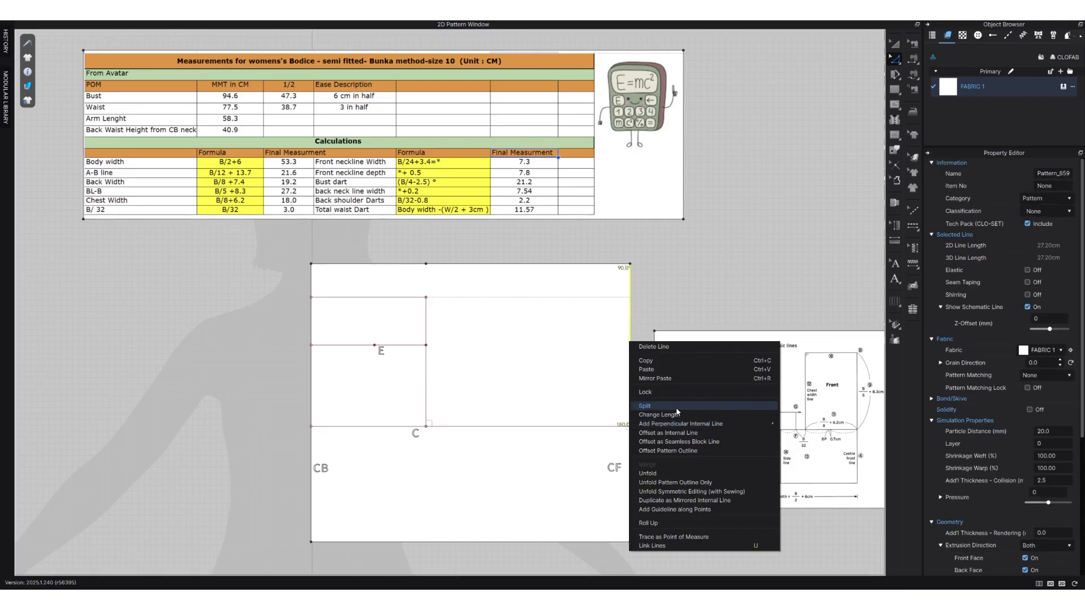
mouse_move(676, 425)
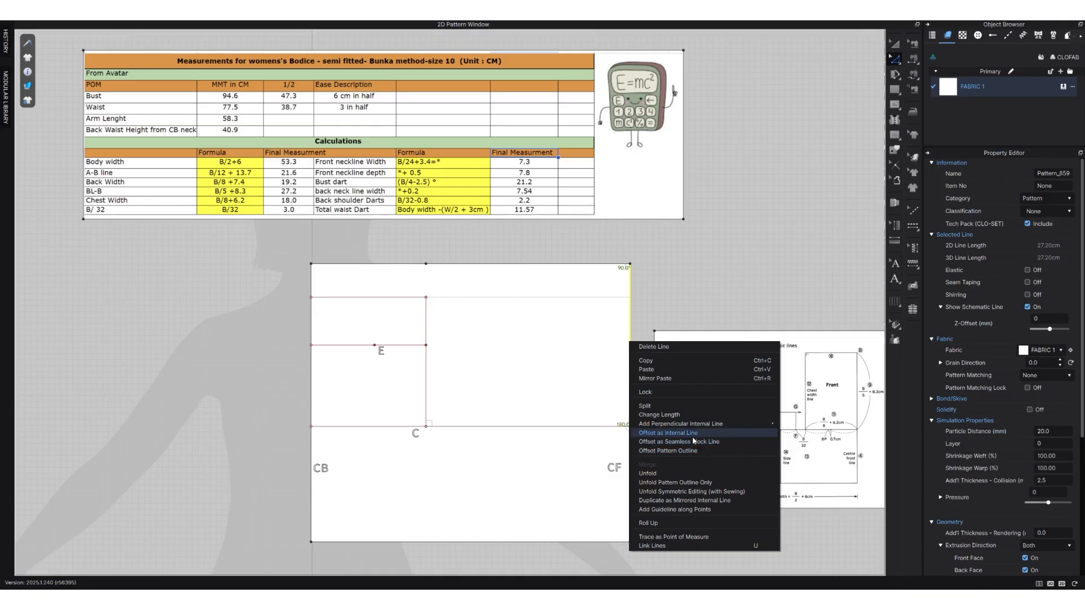
click(695, 433)
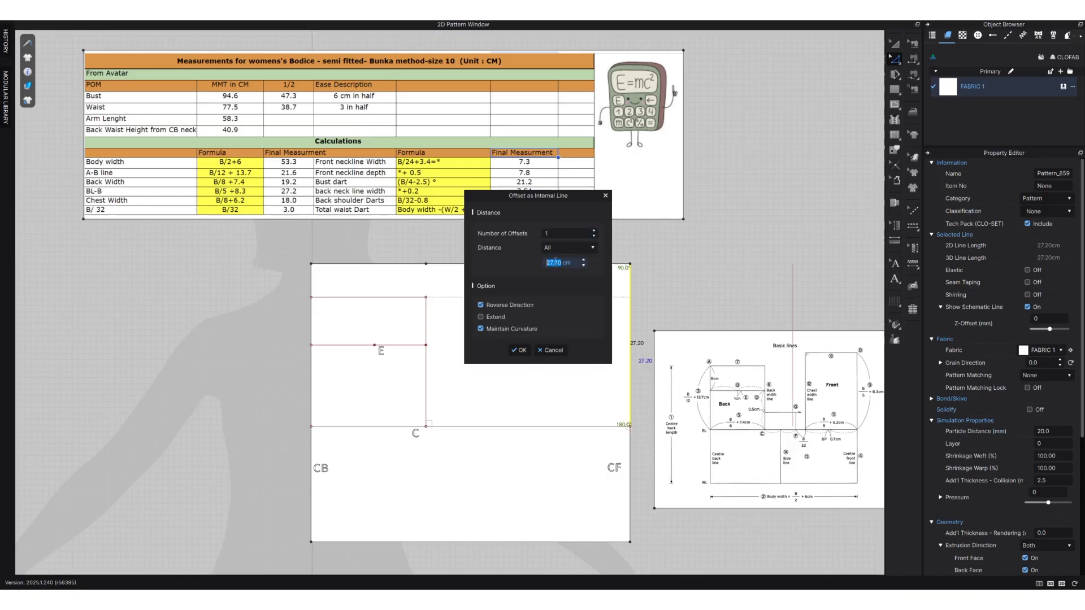
text(18)
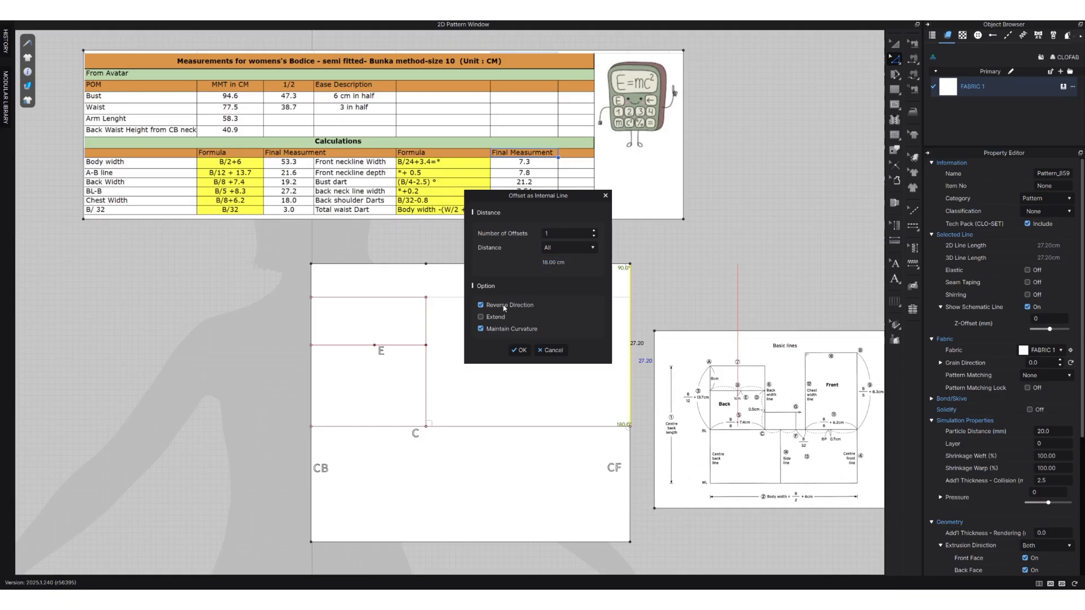
click(519, 351)
click(690, 264)
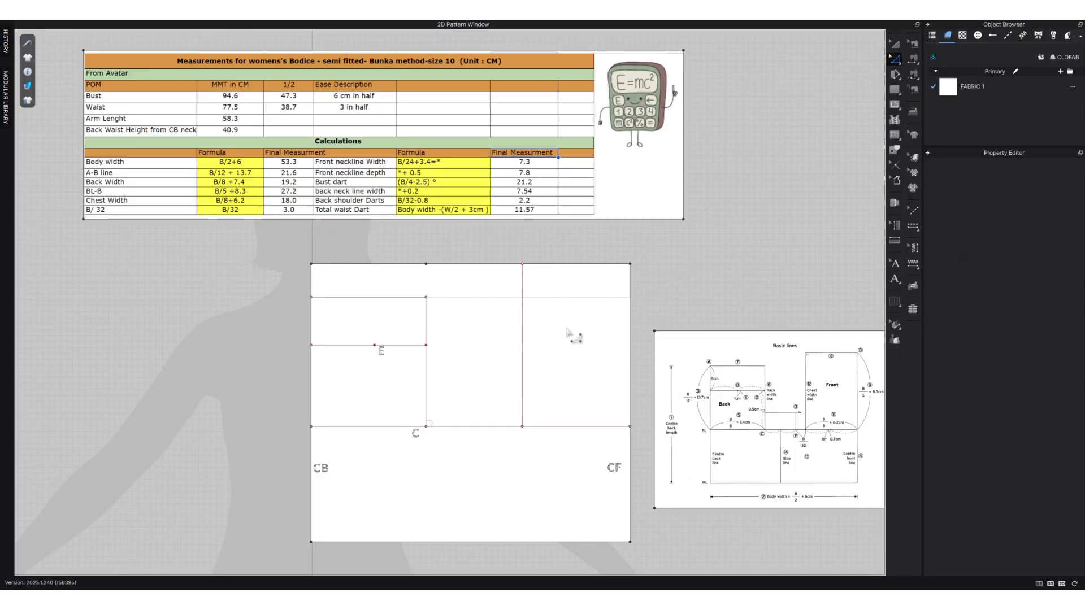
Add a point on the bust line where it intersects the new vertical chest width line.
click(573, 427)
right_click(574, 428)
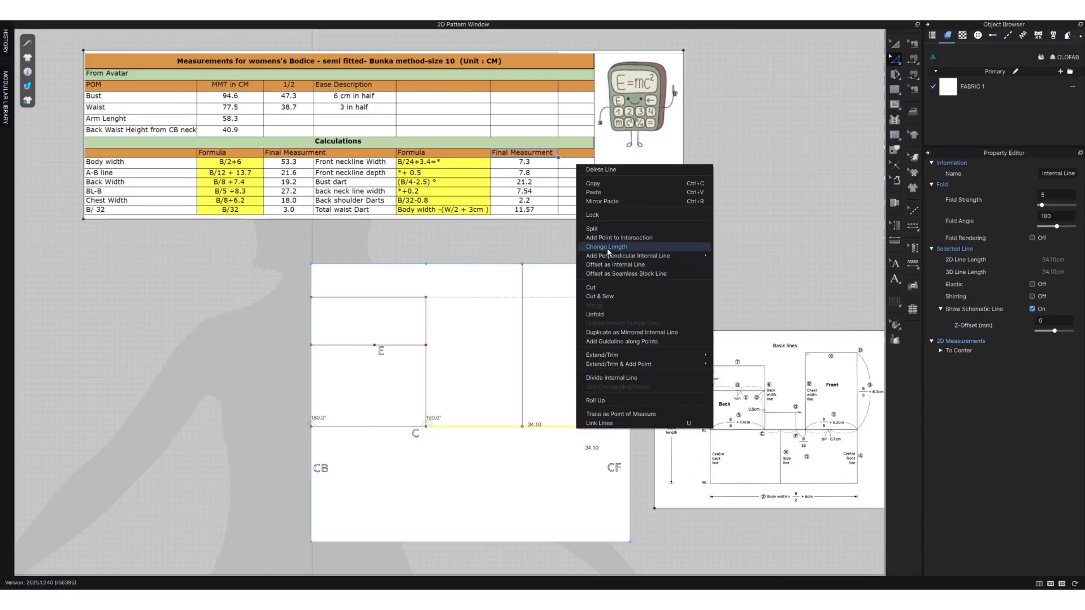
key(Escape)
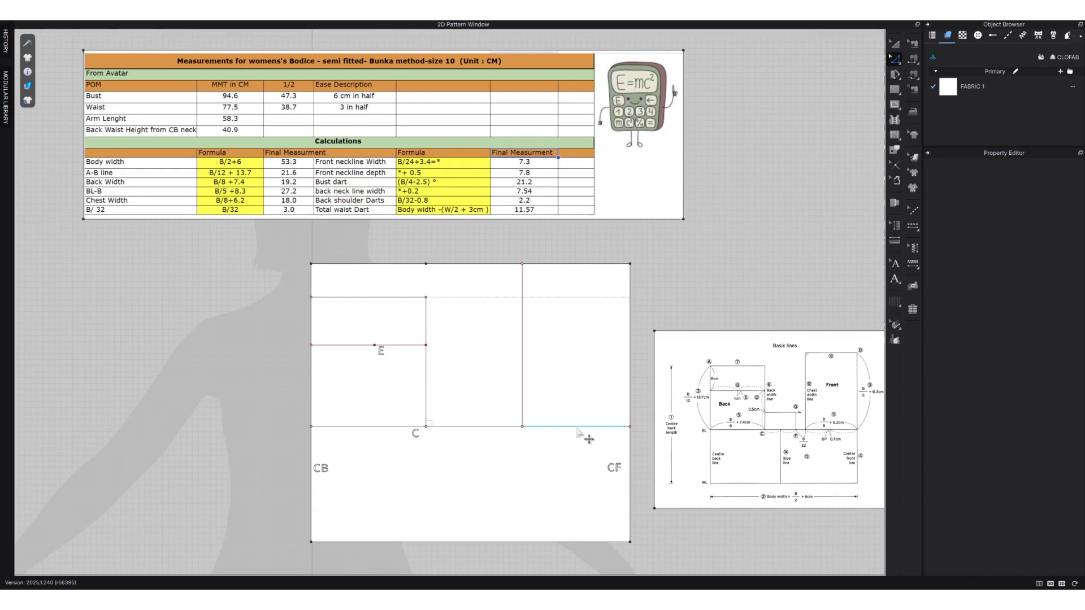
Split the bust line segment between the chest width line and centre front uniformly into 2 segments.
right_click(577, 428)
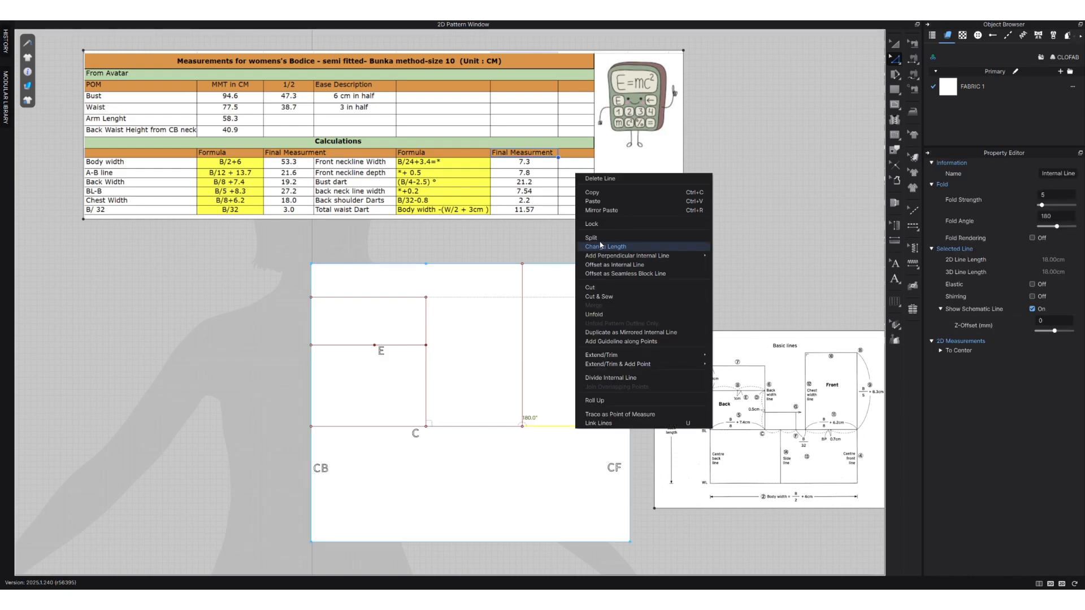
click(598, 238)
click(500, 319)
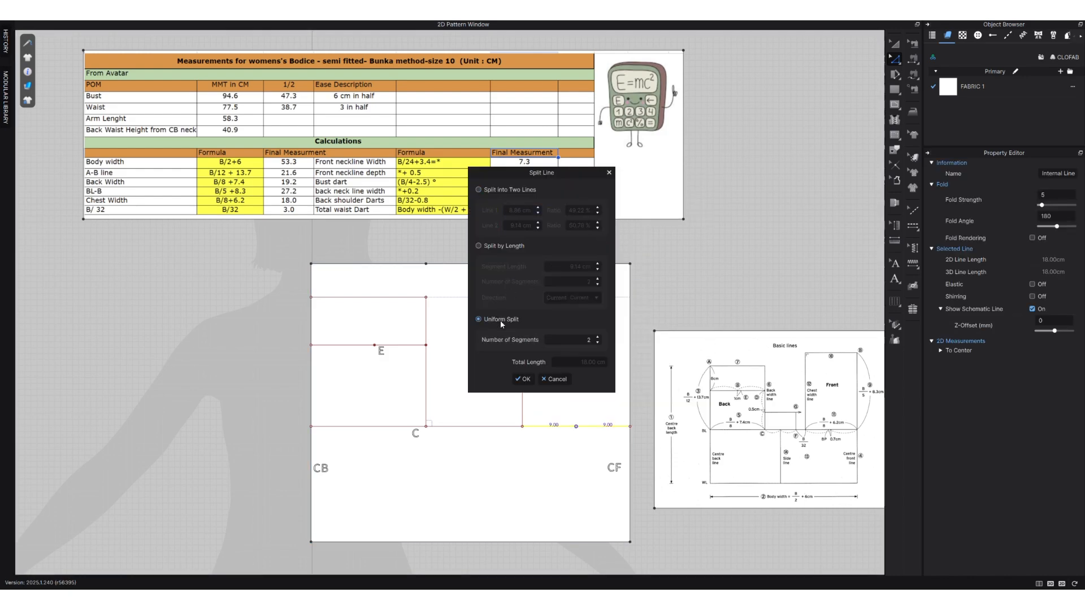
click(523, 379)
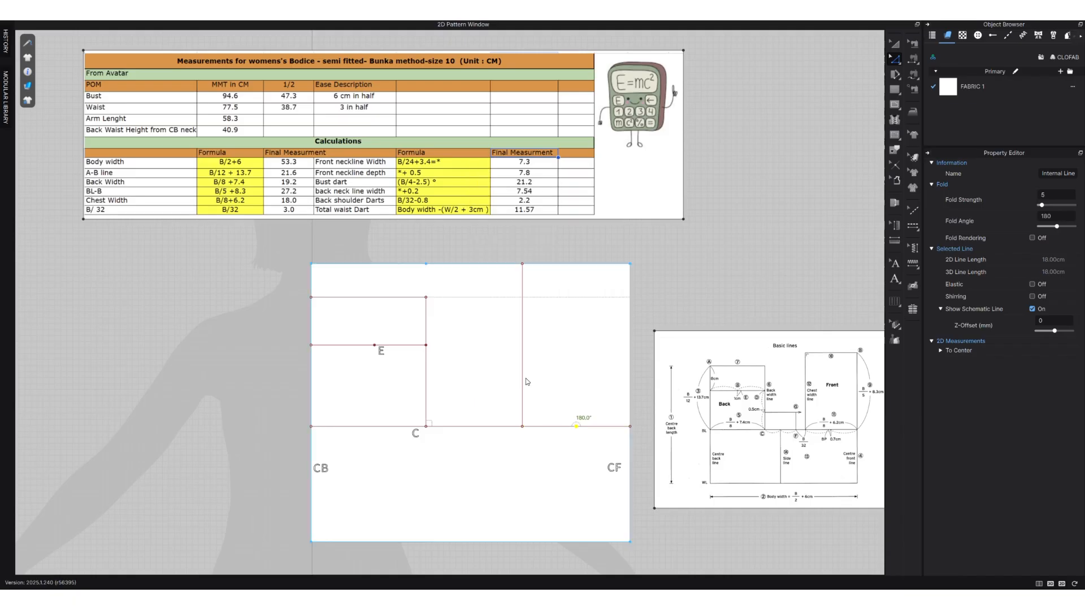
Move the midpoint of the front chest segment 0.7 cm along the bust line, away from centre front.
drag(576, 427, 571, 429)
right_click(571, 429)
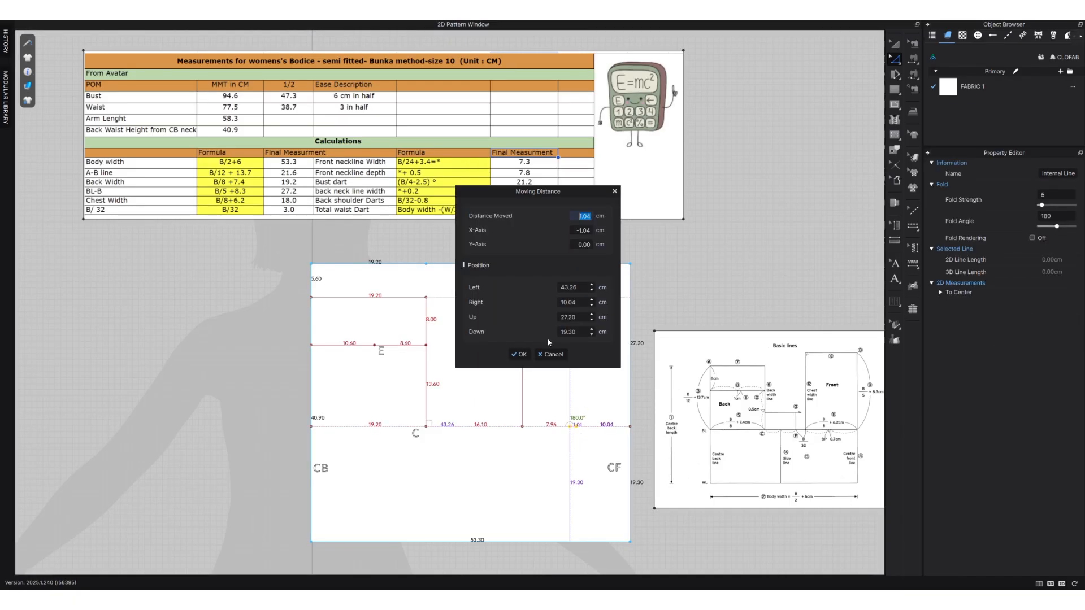
text(.7)
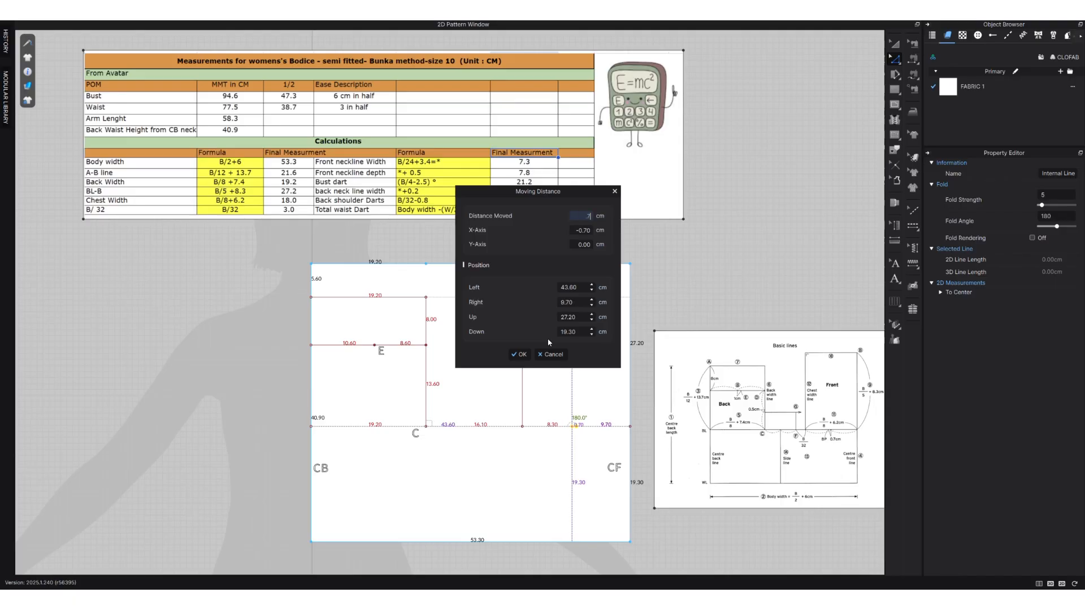
click(518, 354)
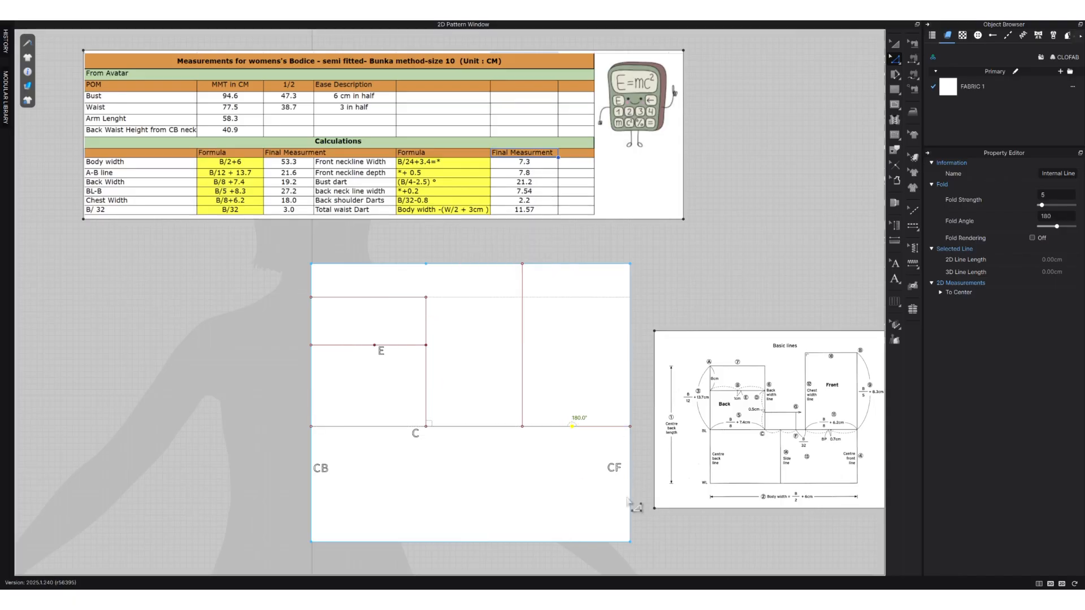
Add the text annotation "BP" just below the moved point on the bust line.
click(895, 280)
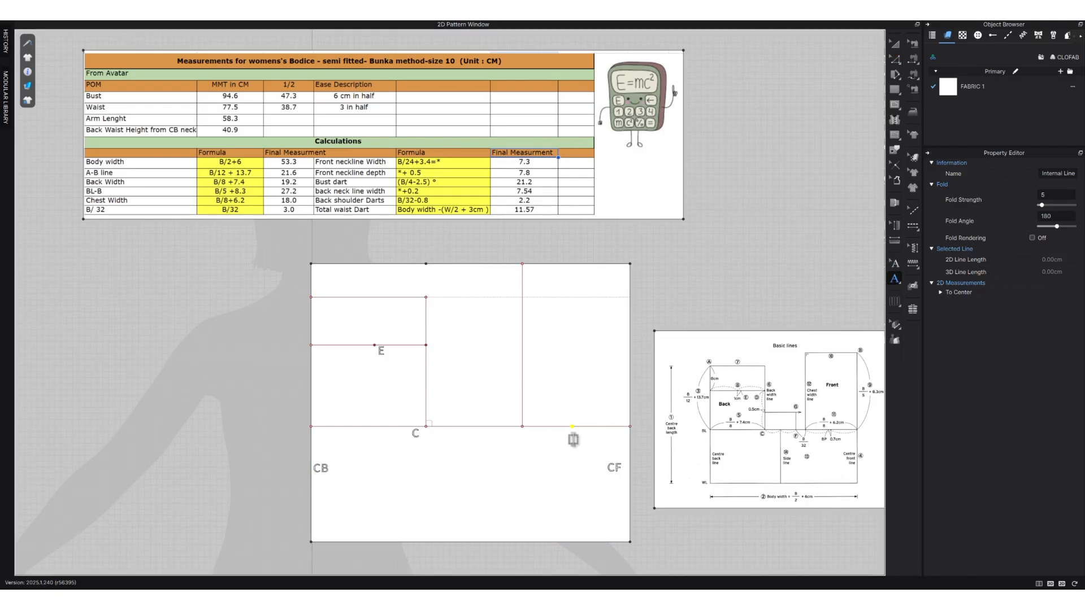
click(572, 438)
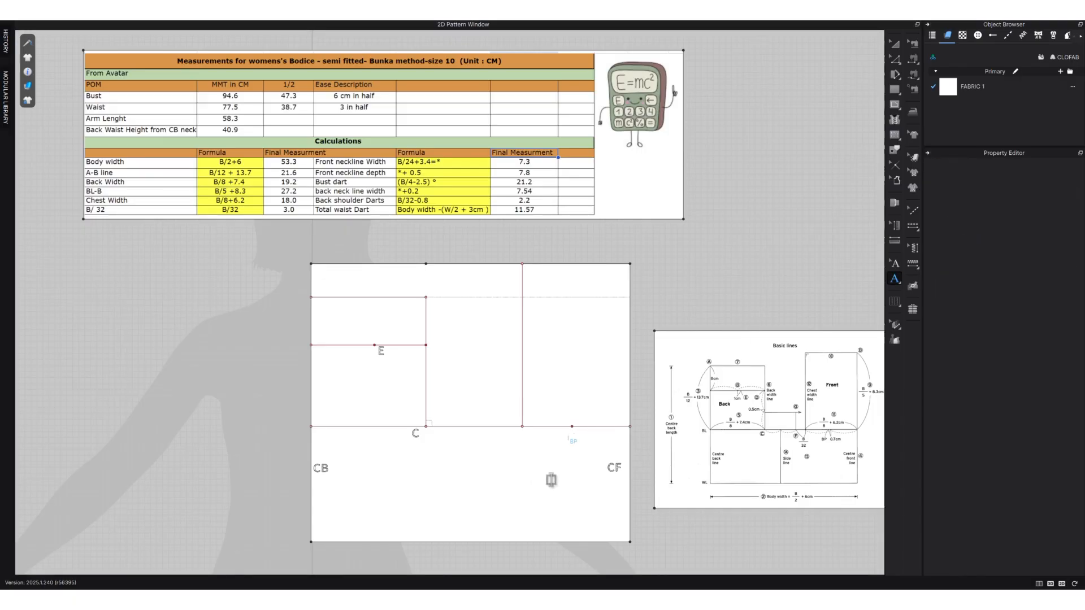
click(896, 48)
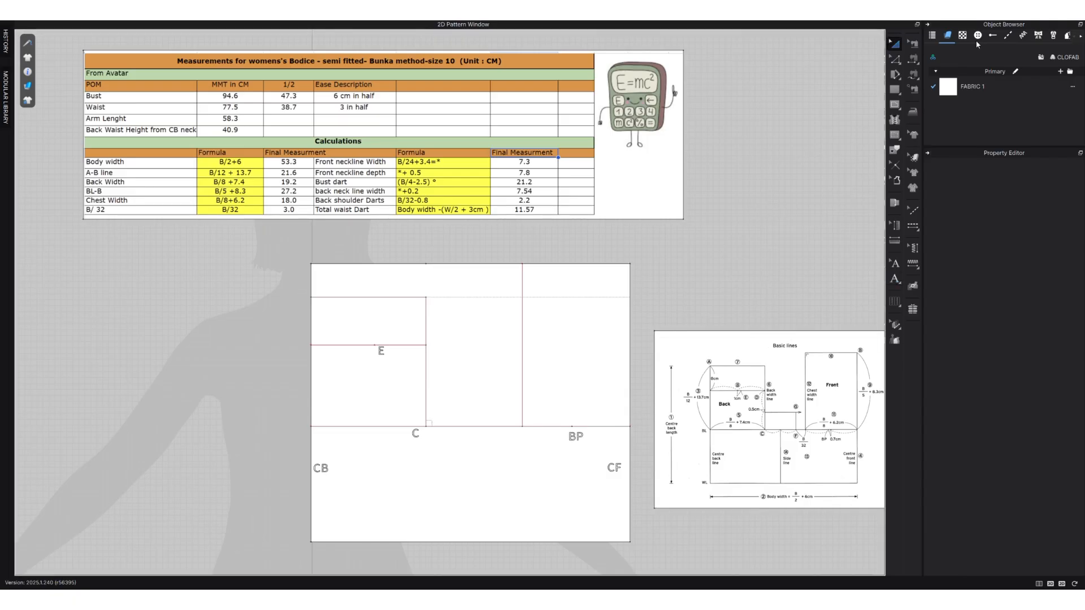
Collapse the Object Browser and the Property Editor to give the pattern area more room.
click(929, 27)
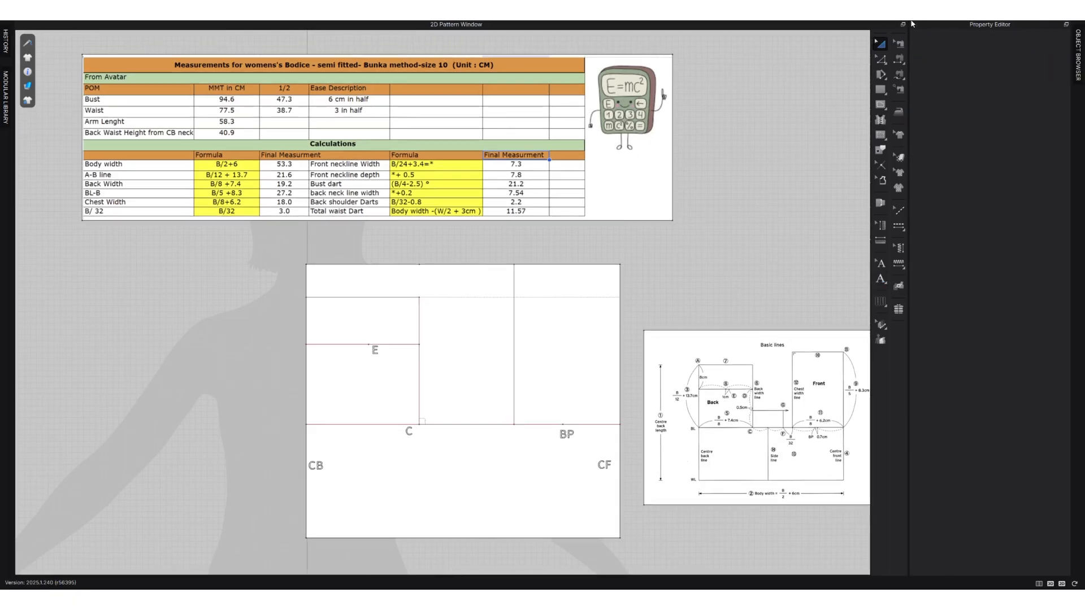
click(914, 26)
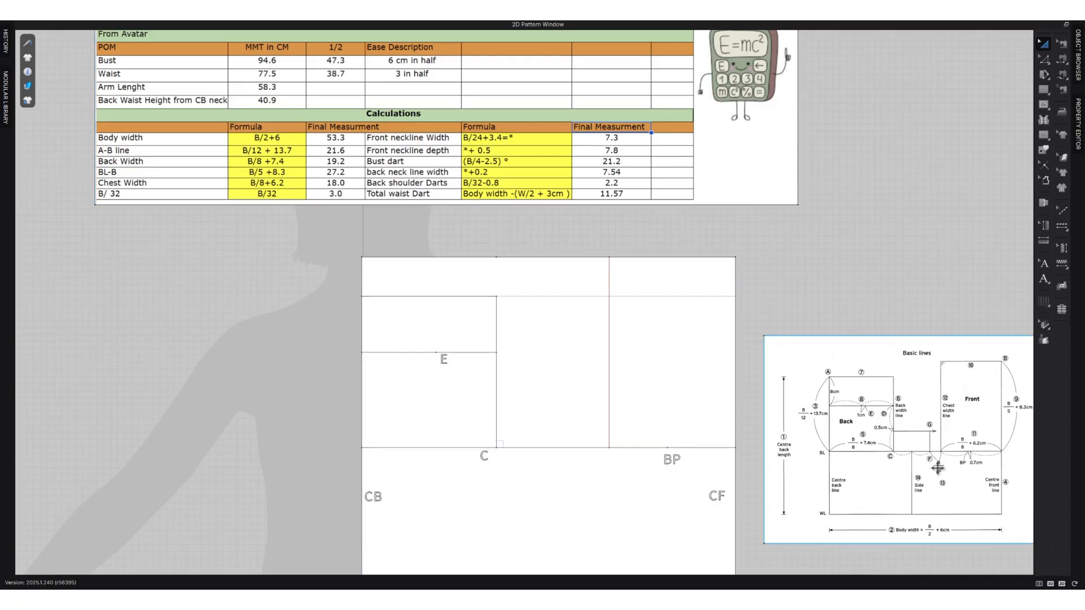
Split the bust line segment between point C and the chest width line, 3 cm from the chest width line.
click(567, 459)
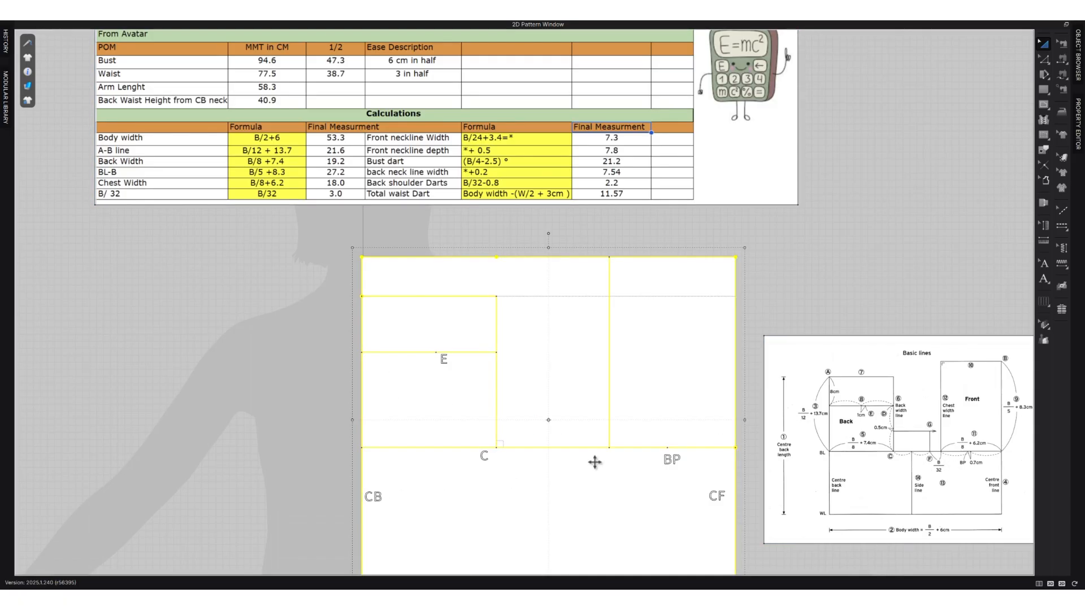
key(z)
click(588, 448)
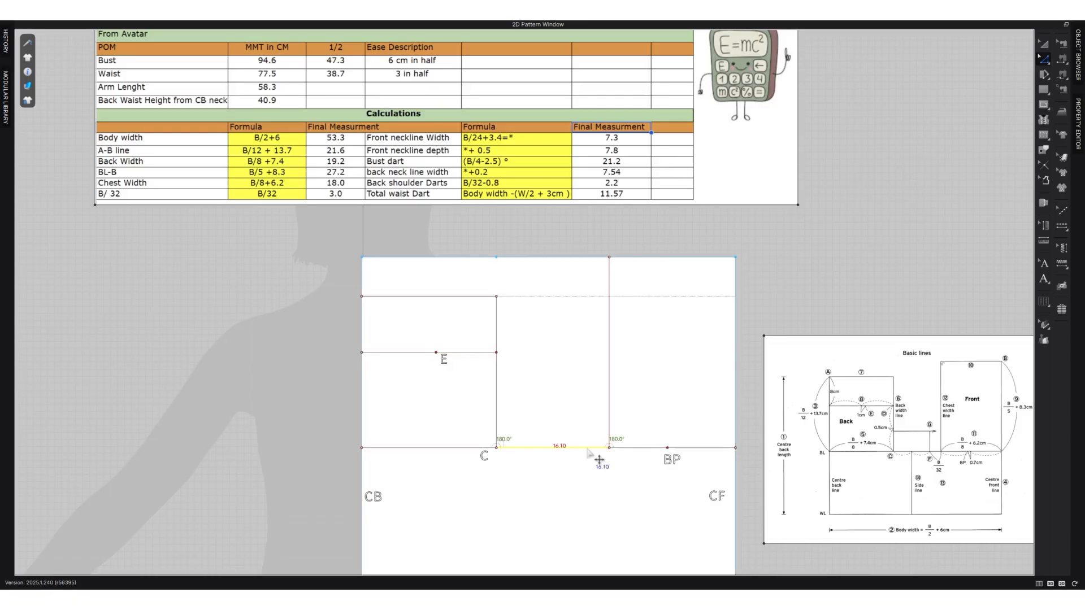
right_click(587, 448)
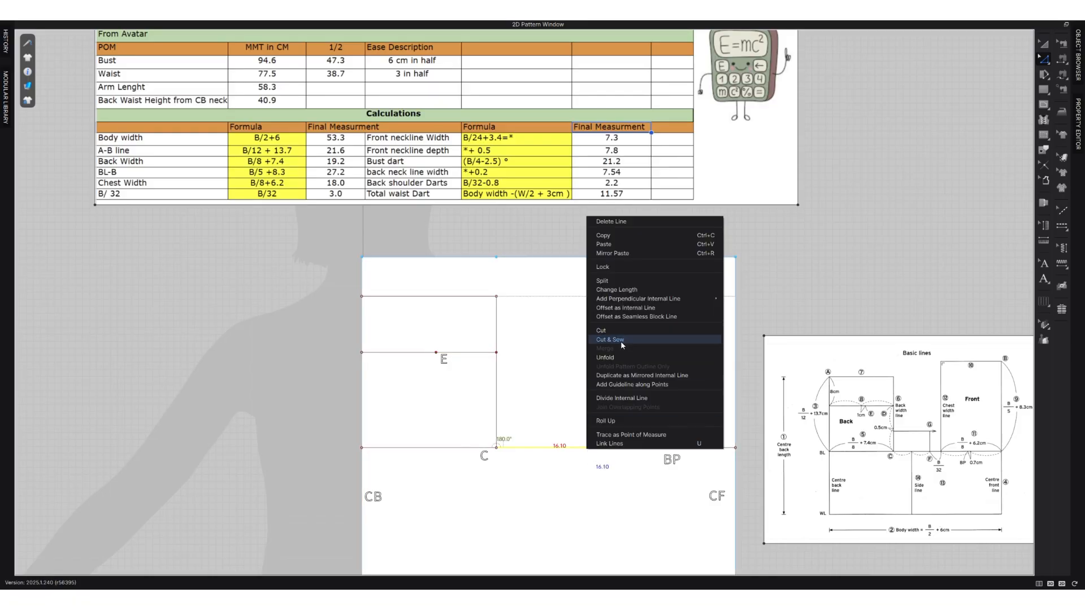
click(603, 281)
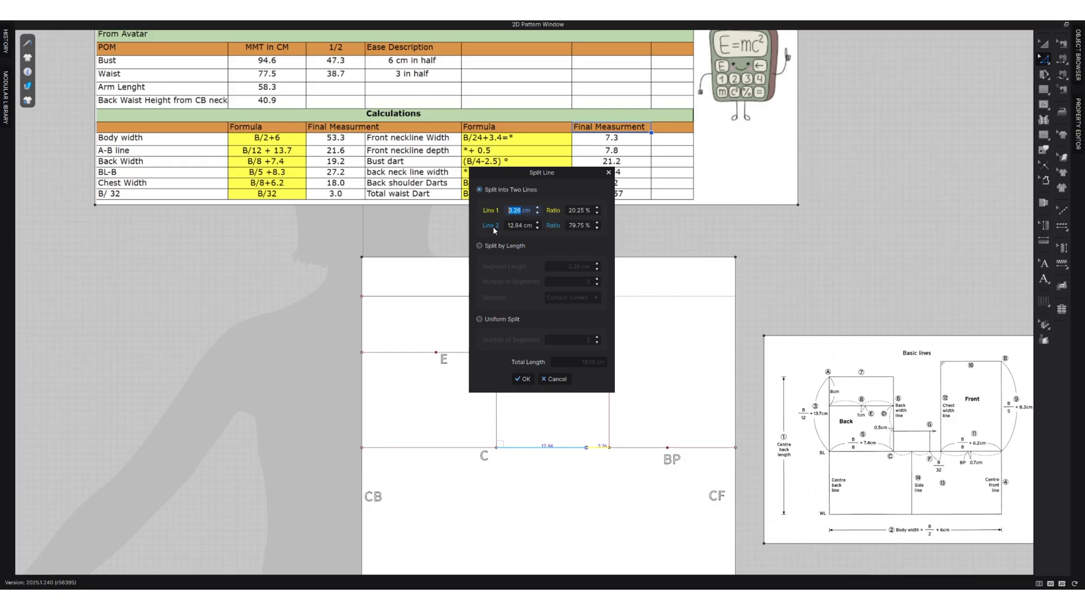
text(3)
click(523, 379)
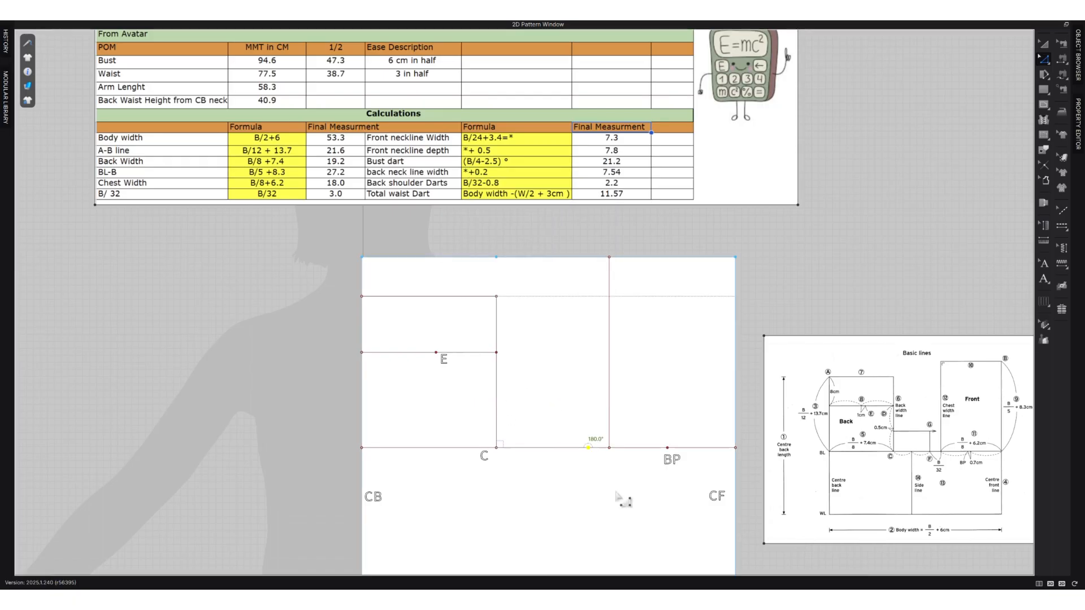
Add the text annotation "F" just below the split point on the bust line, between C and the chest width line.
click(1044, 279)
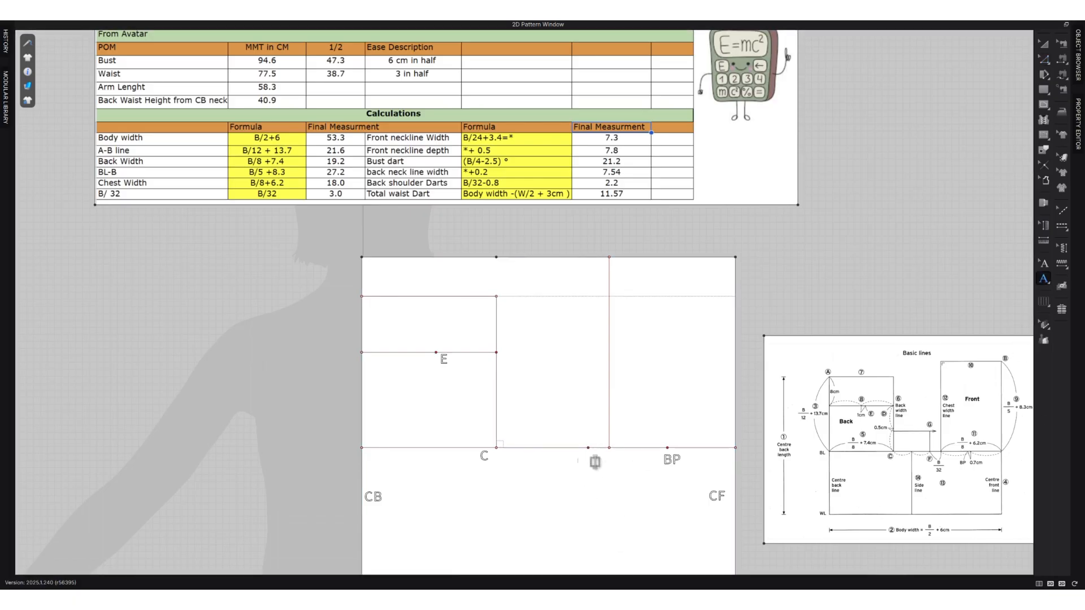
text(F)
click(1043, 45)
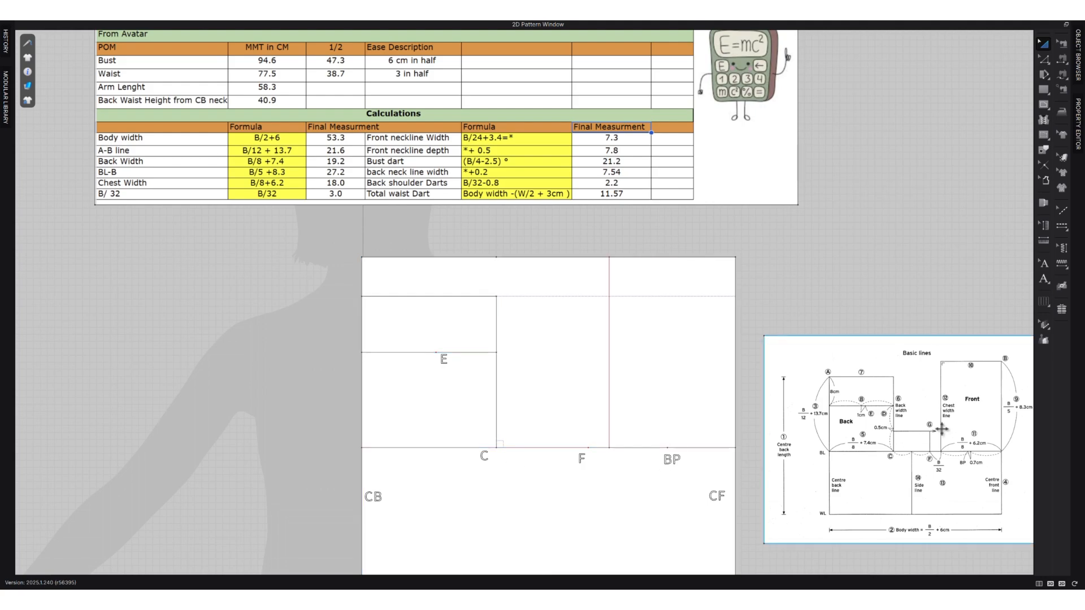
Split the back width line segment between the line through E and point C uniformly into two segments.
click(535, 382)
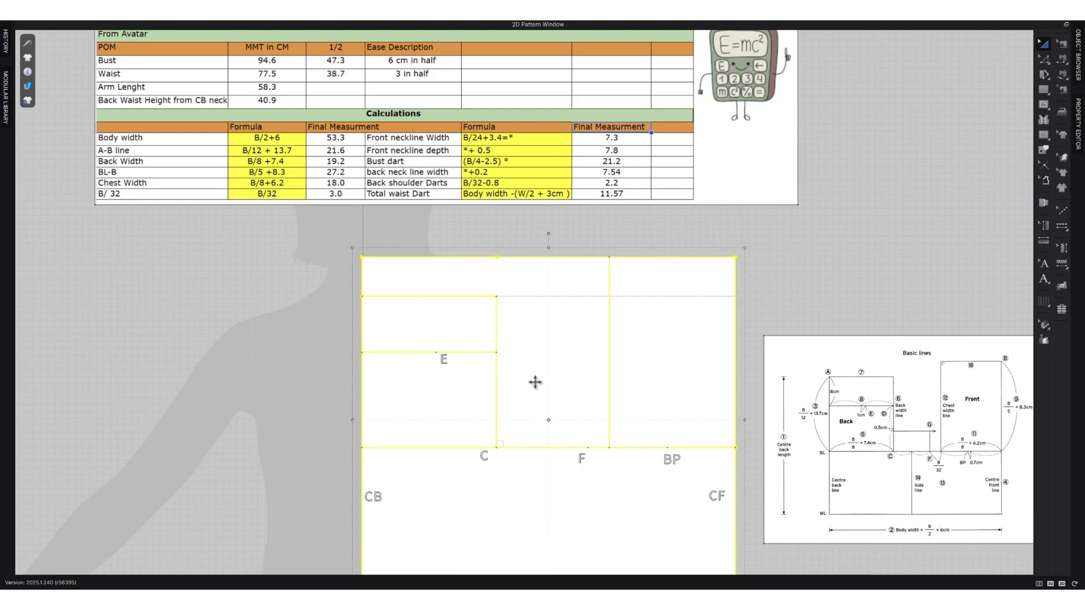
key(z)
click(498, 375)
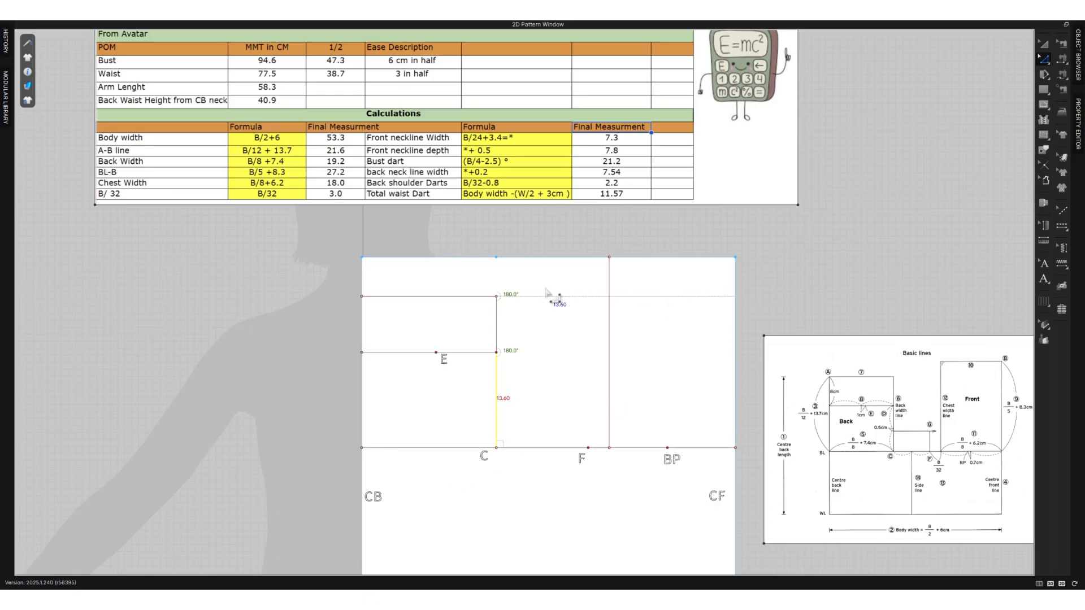
right_click(498, 399)
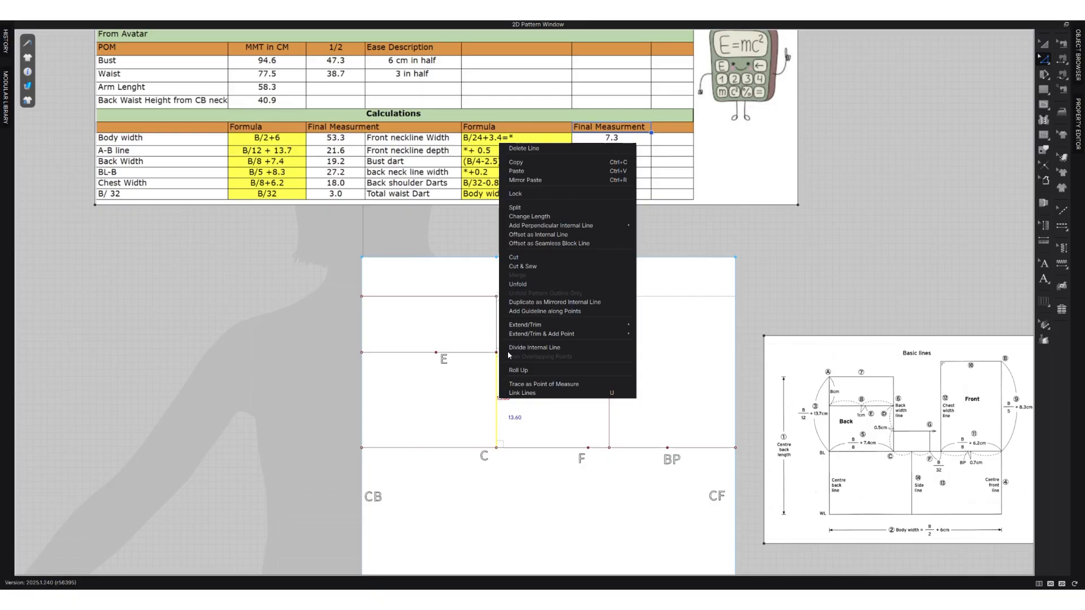
click(526, 208)
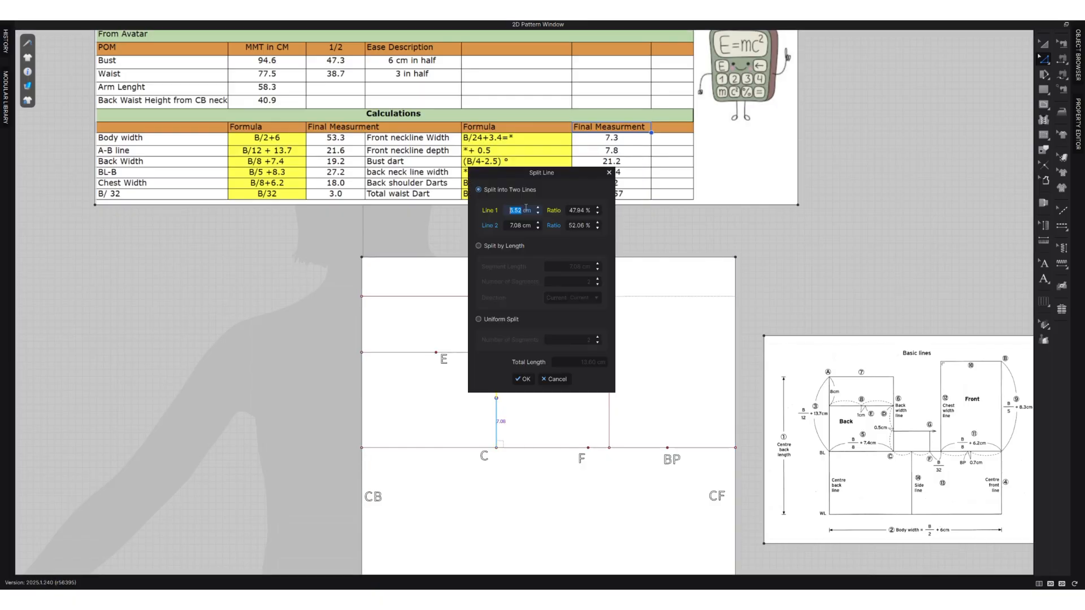
click(495, 320)
click(523, 379)
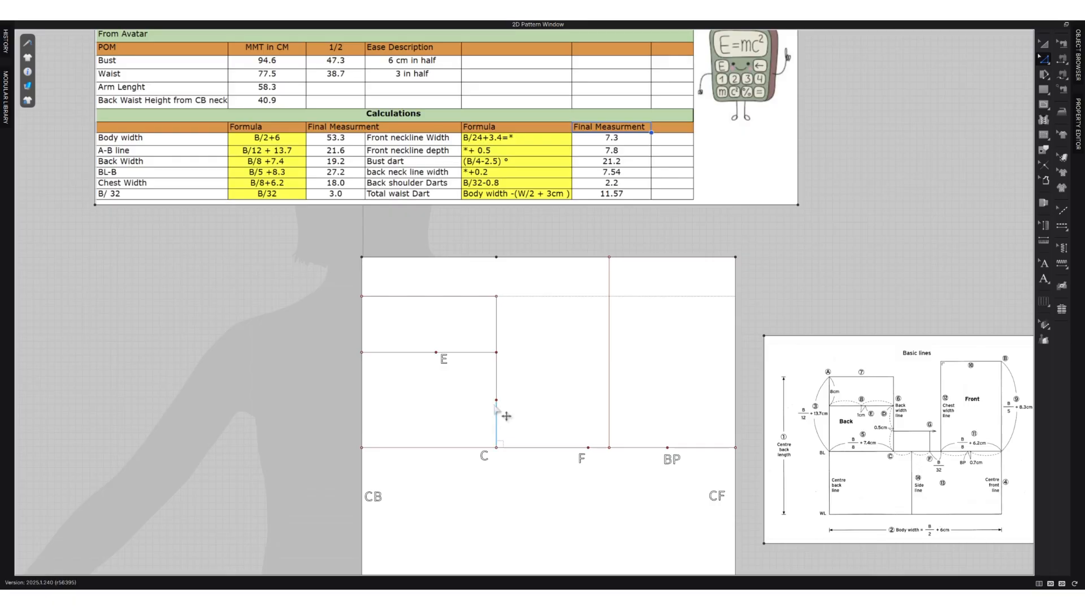
Move the midpoint of that back width line segment 0.5 cm straight down toward C.
drag(497, 400, 498, 406)
right_click(499, 406)
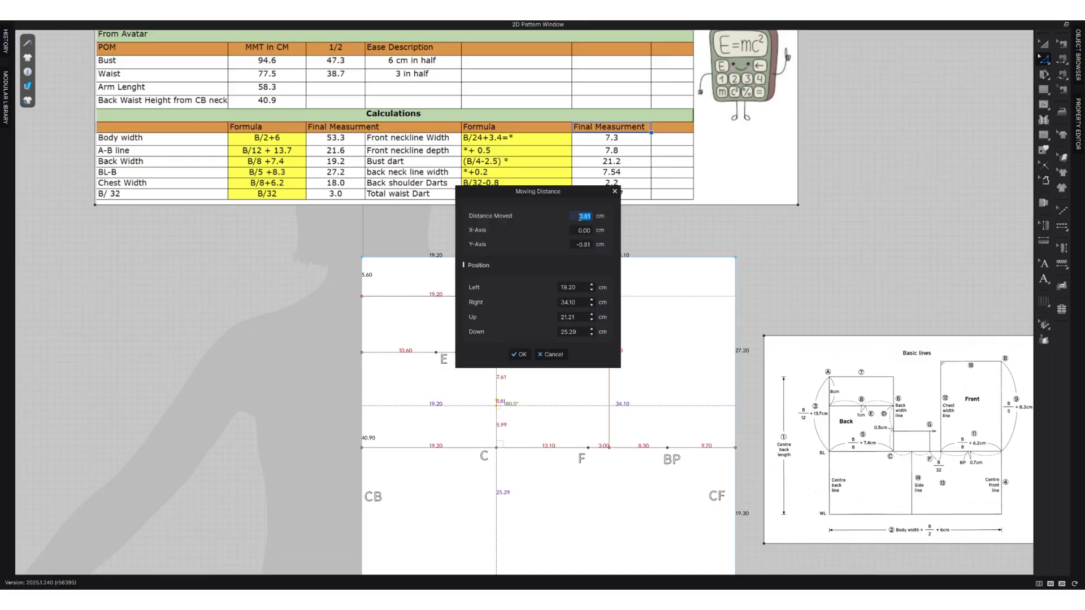
text(.5)
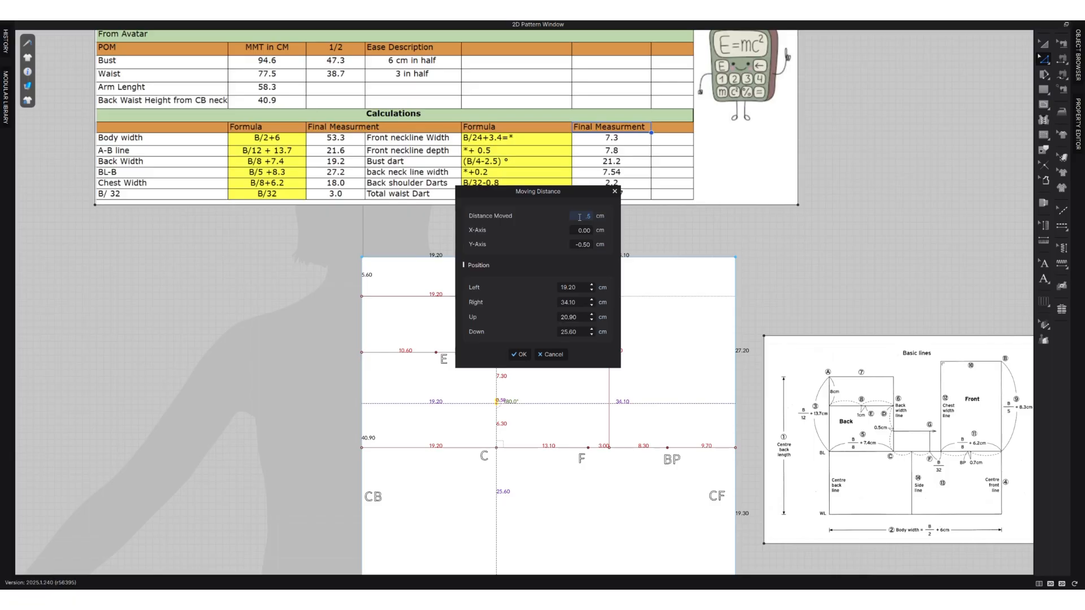
click(518, 354)
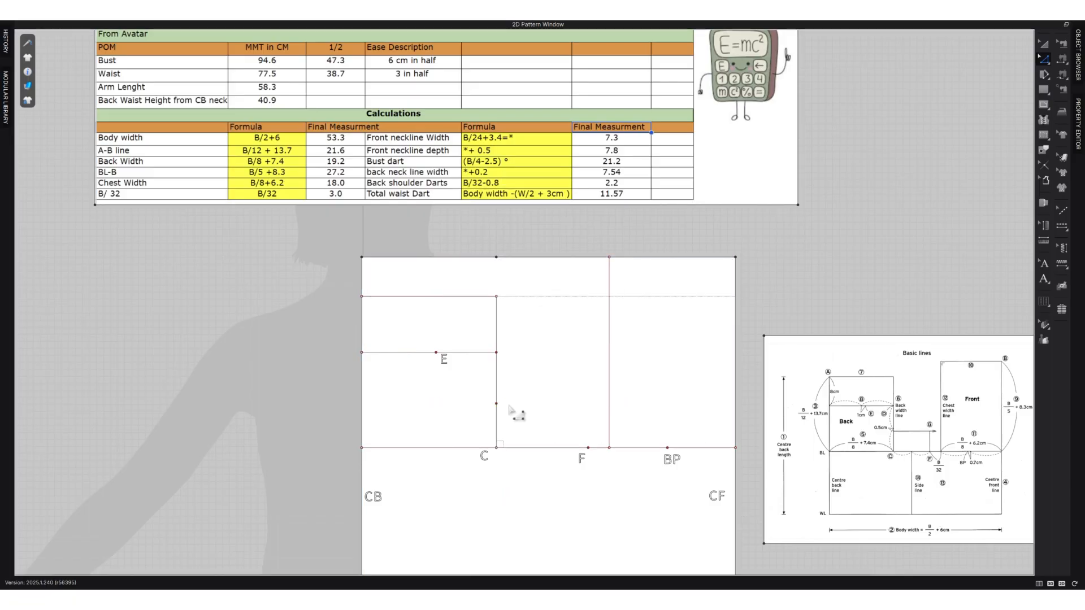
Draw an internal line from the lowered point horizontally until directly above F, continuing vertically down to F on the bust line.
key(g)
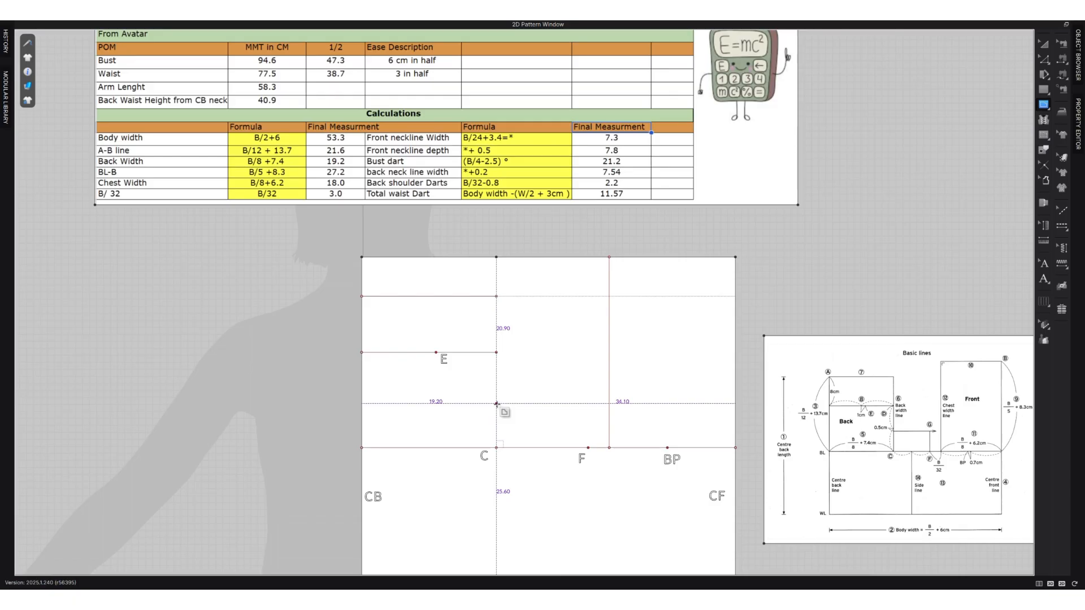
click(496, 403)
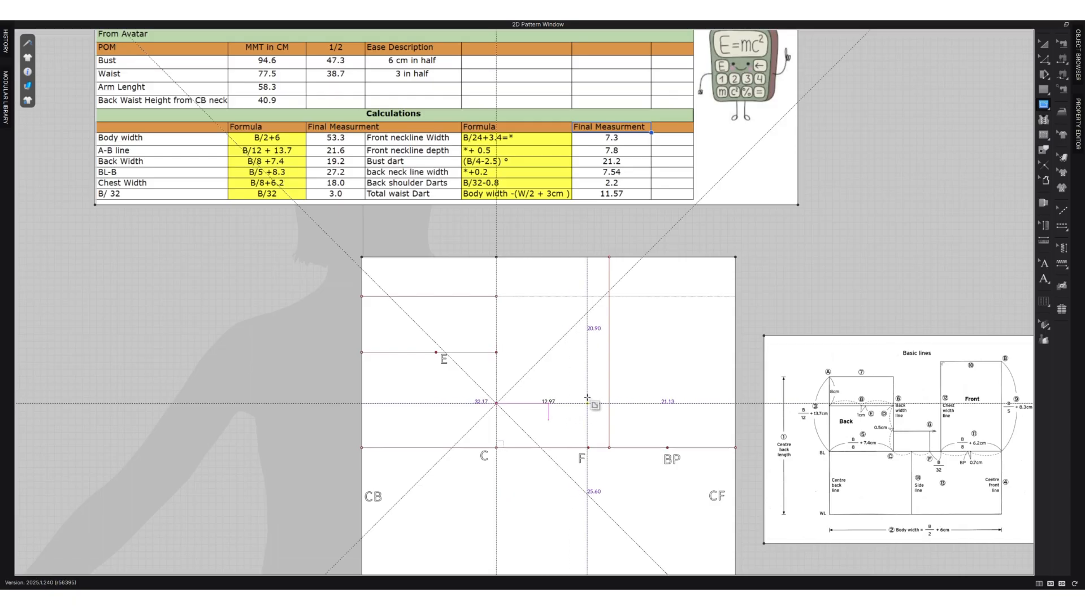
click(589, 403)
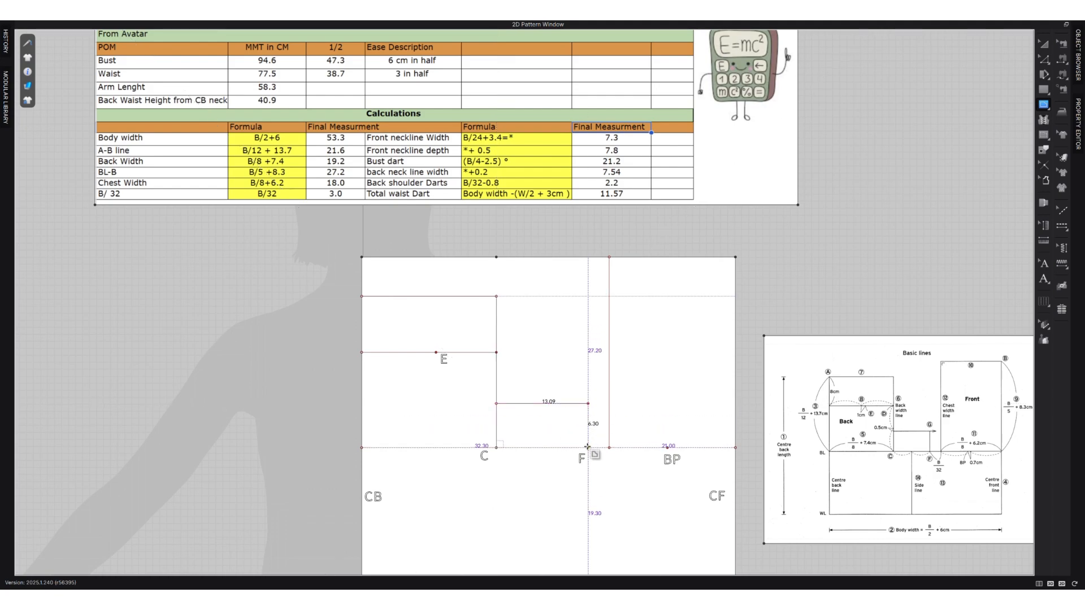
double_click(588, 447)
key(z)
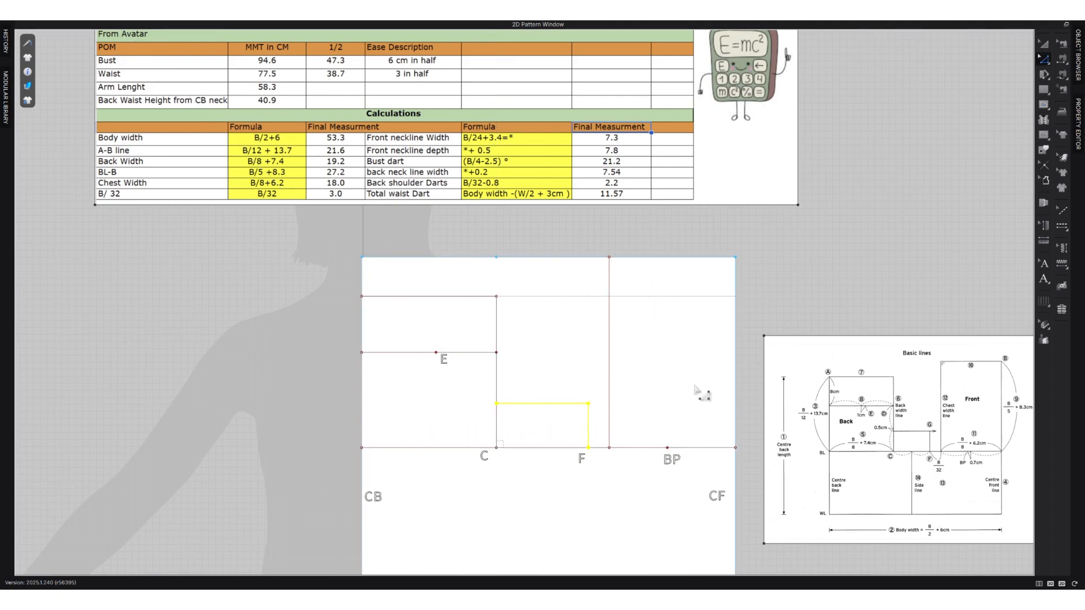
click(695, 384)
key(Escape)
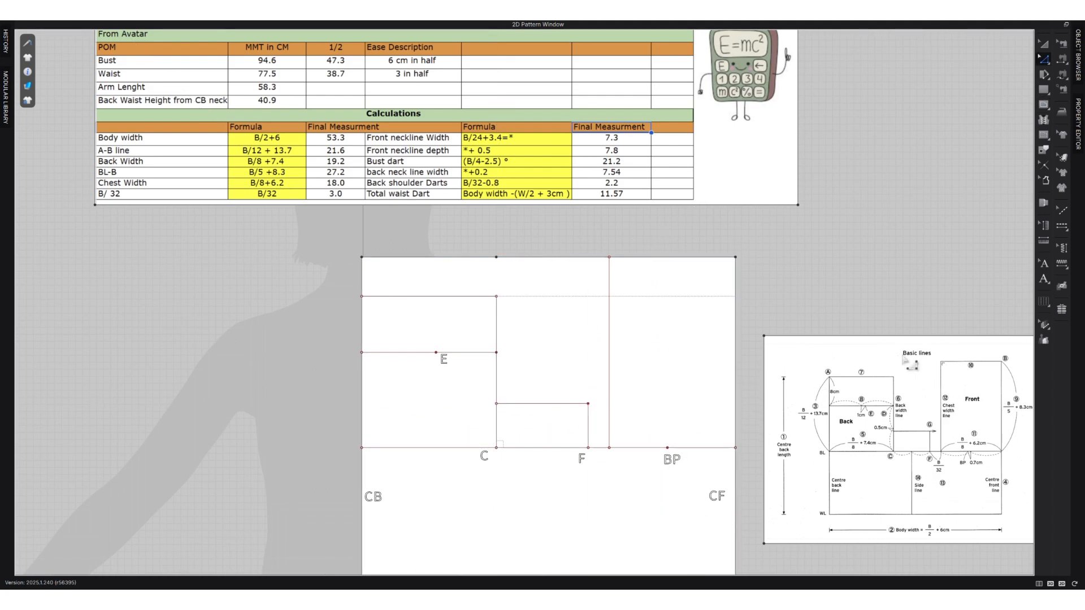
Add the text annotation "G" just above the corner of the new internal line above F.
click(1044, 279)
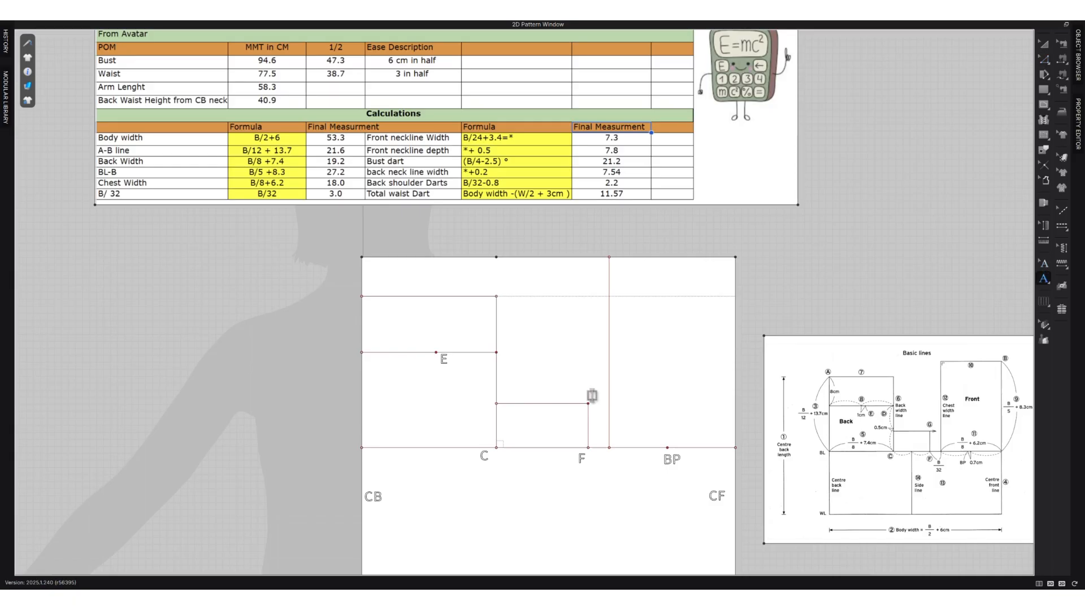
text(G)
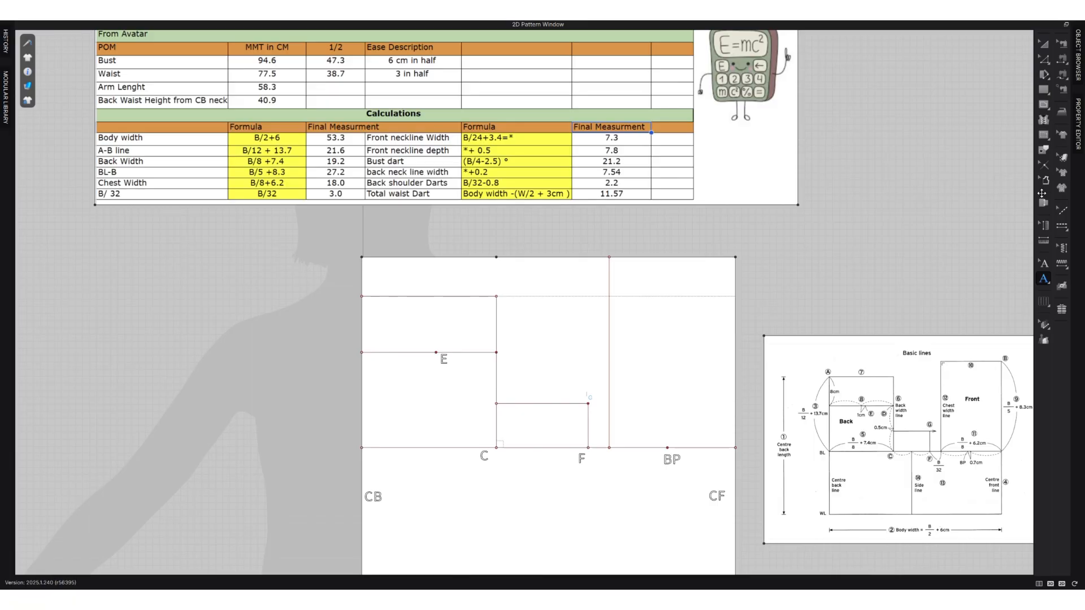
click(1043, 45)
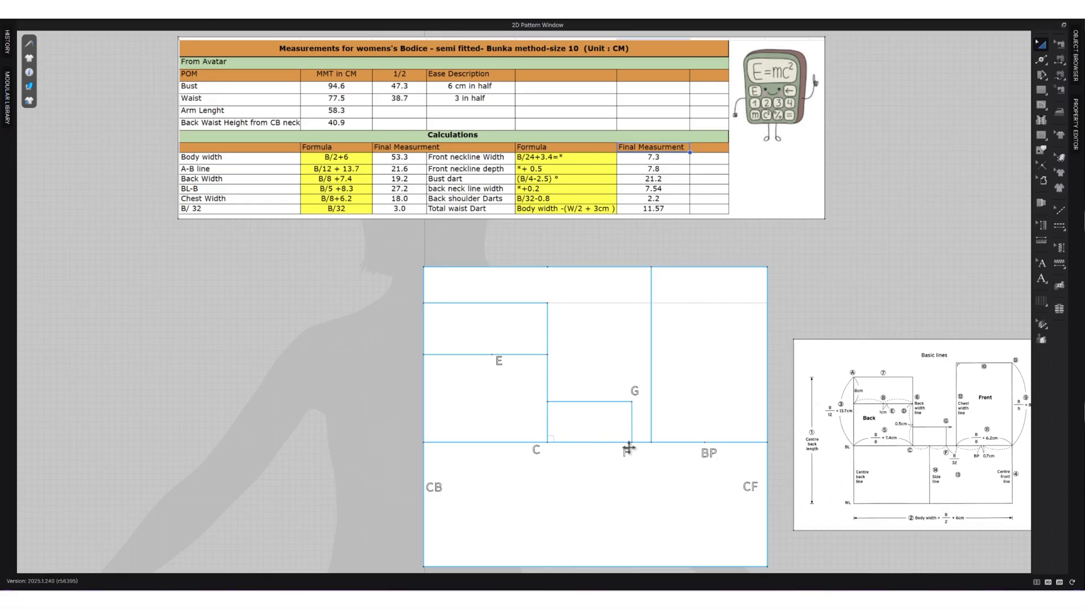
Split the bust line segment between C and F uniformly into two segments.
click(594, 448)
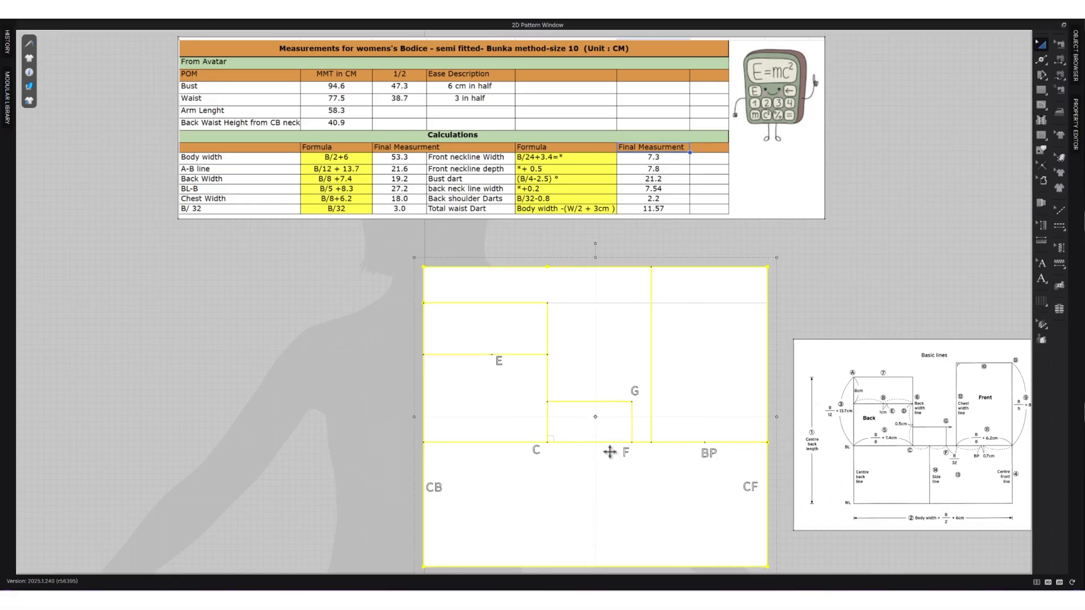
key(z)
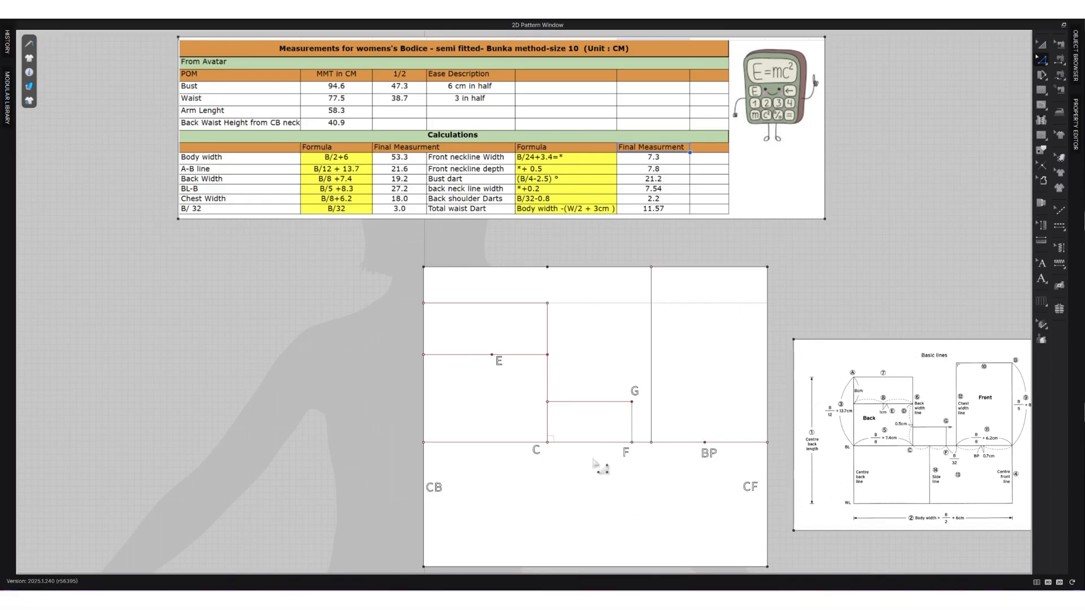
key(x)
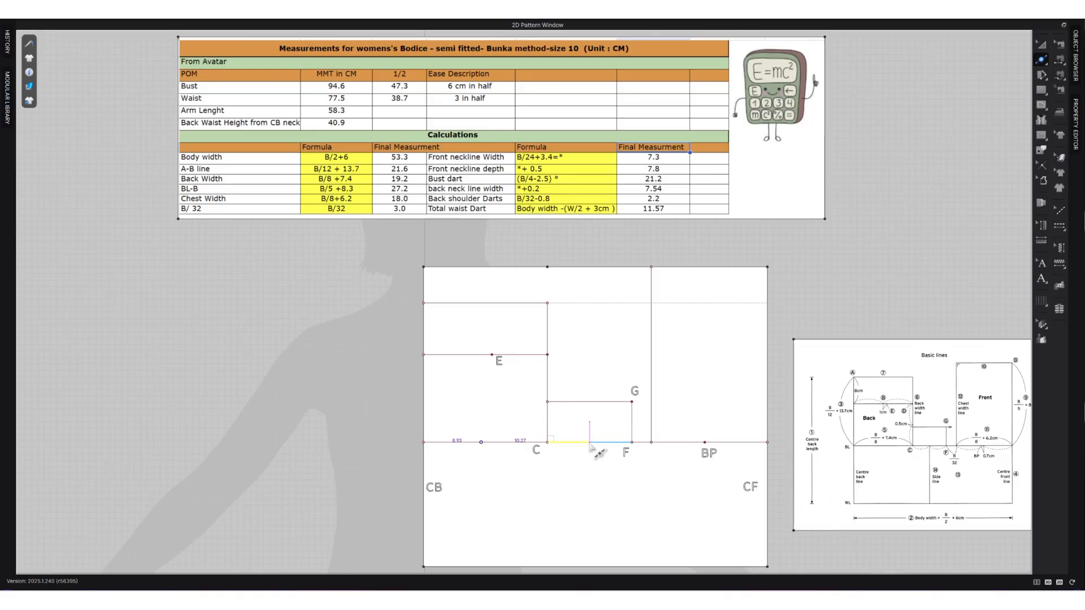
click(590, 444)
click(480, 319)
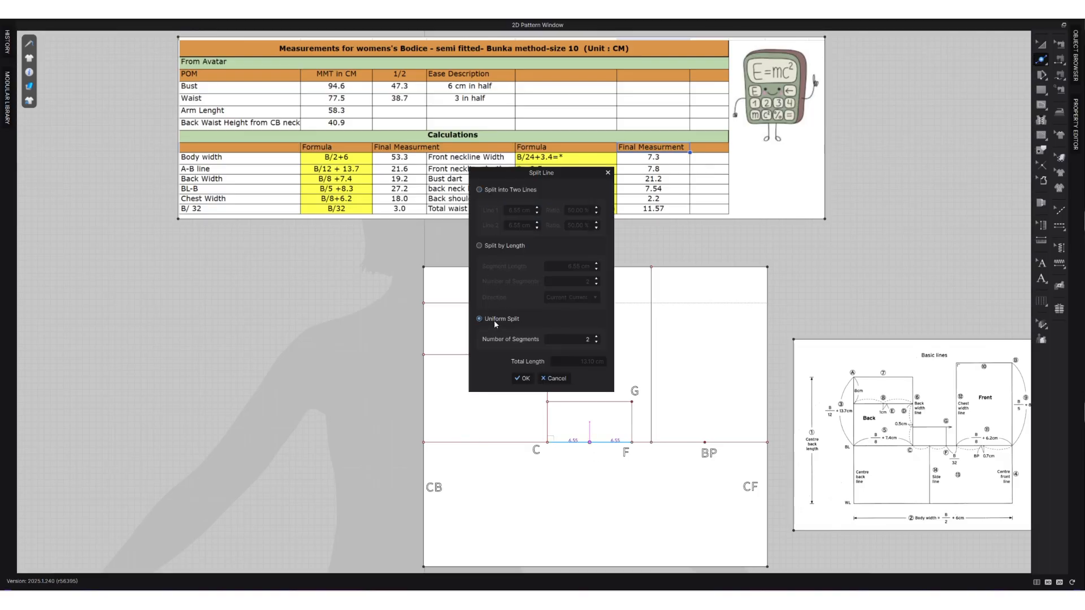
click(524, 379)
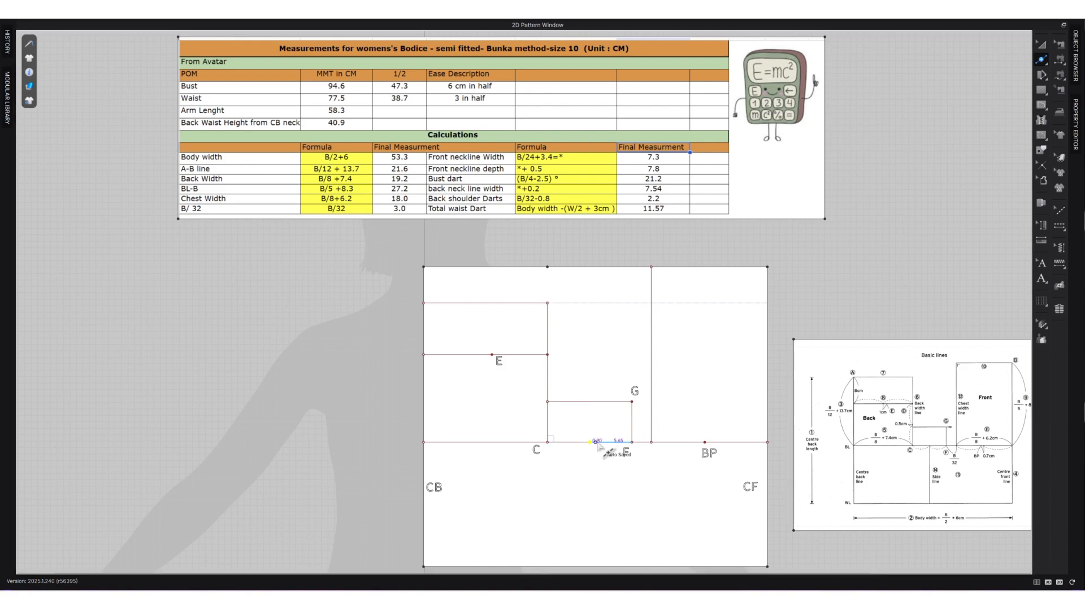
Draw a vertical internal side line from the midpoint between C and F down to the waist line.
key(g)
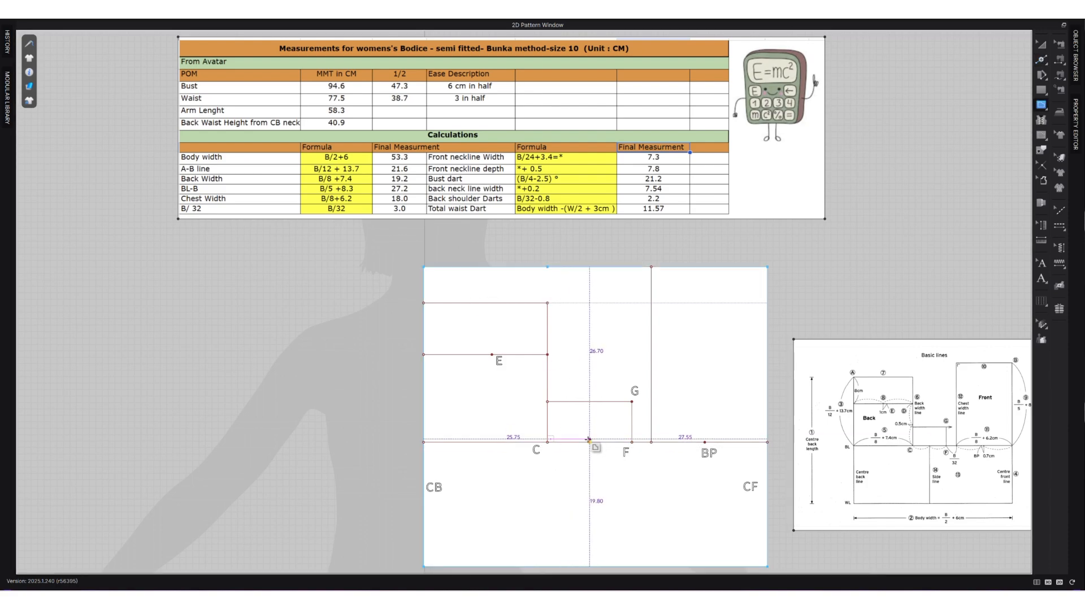
click(589, 443)
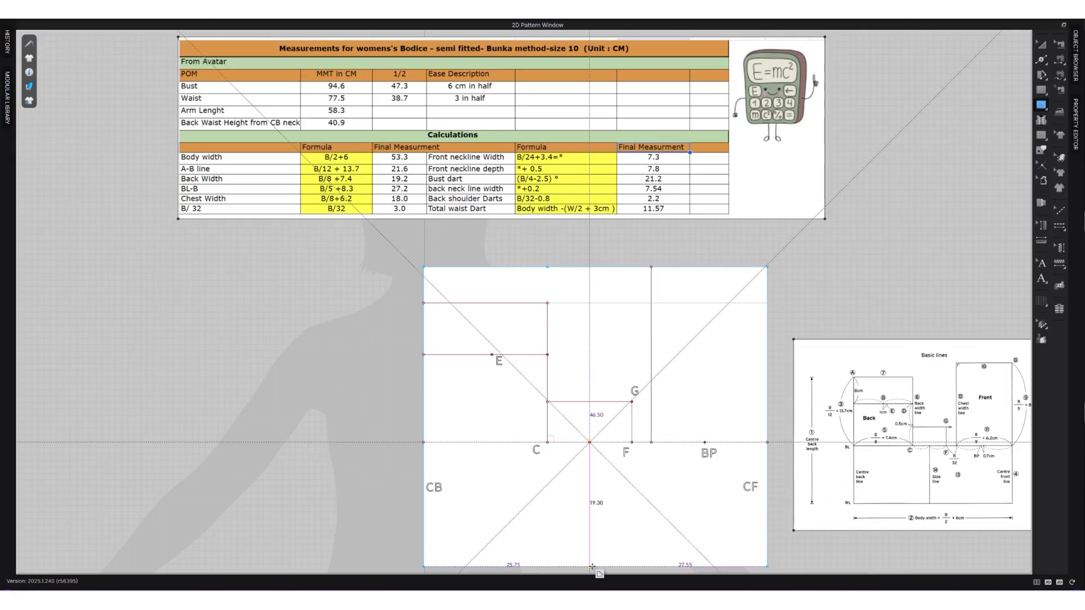
double_click(592, 565)
key(z)
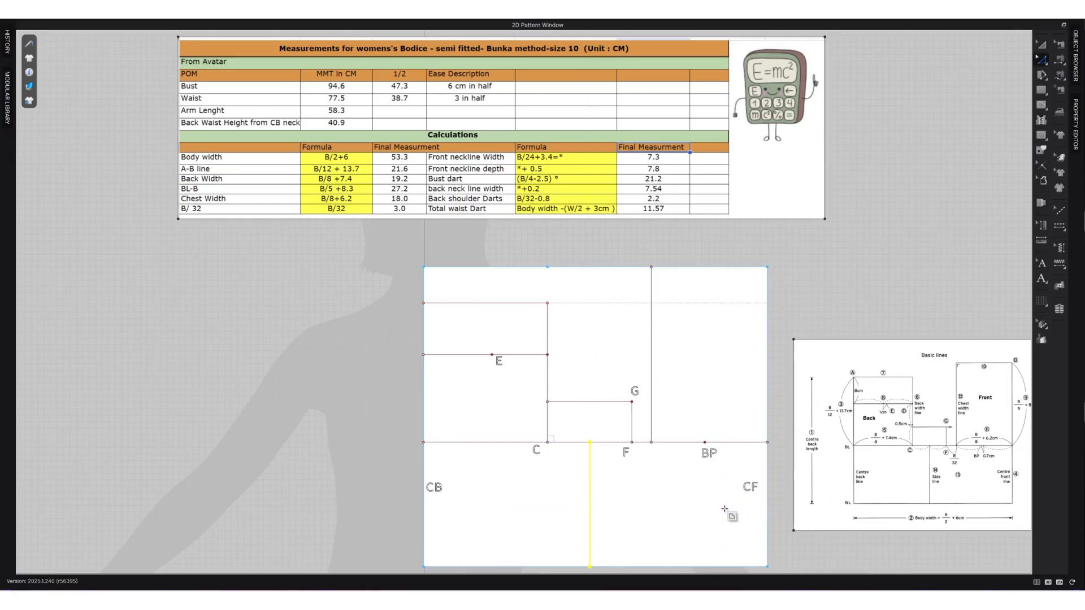
Add the text annotation "SS" beside the vertical side line, between the bust line and the waist line.
click(1041, 264)
click(1040, 279)
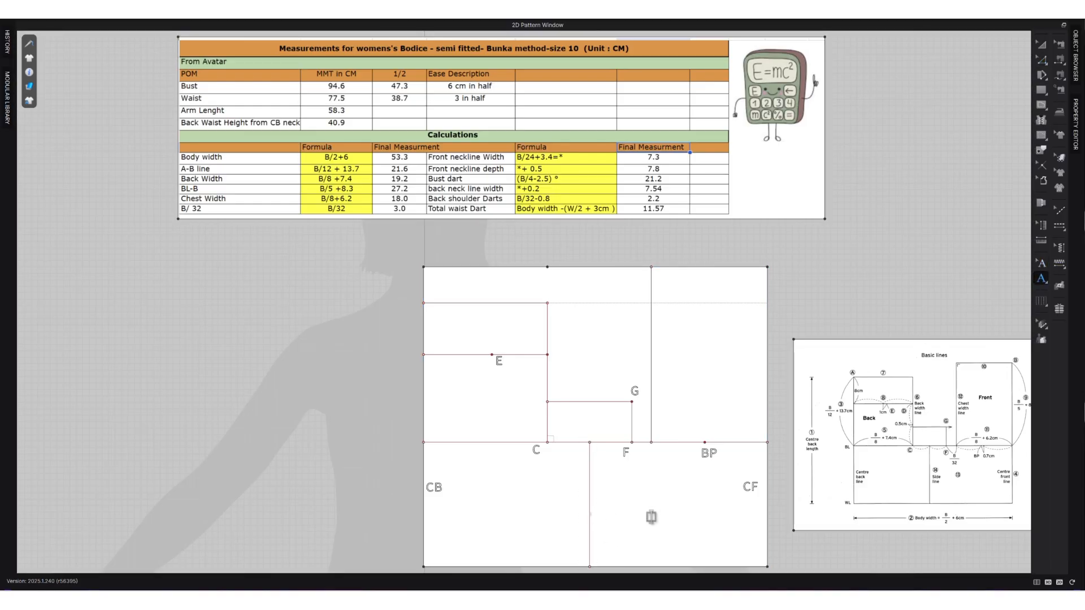
text(SS)
click(1041, 46)
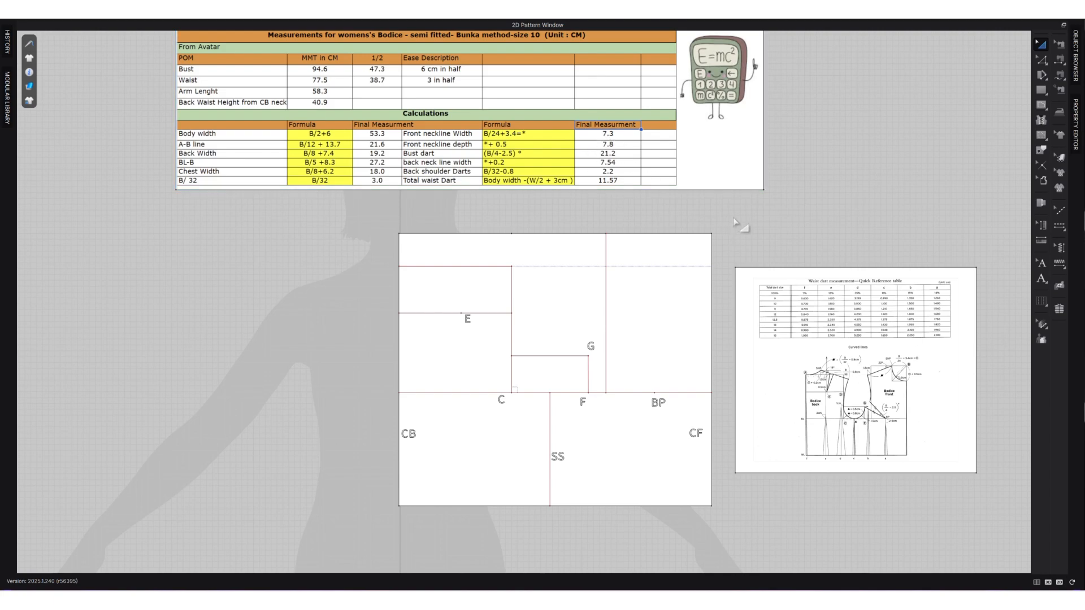
Split the top edge of the block 7.3 cm from the centre front corner for the front neckline width.
key(z)
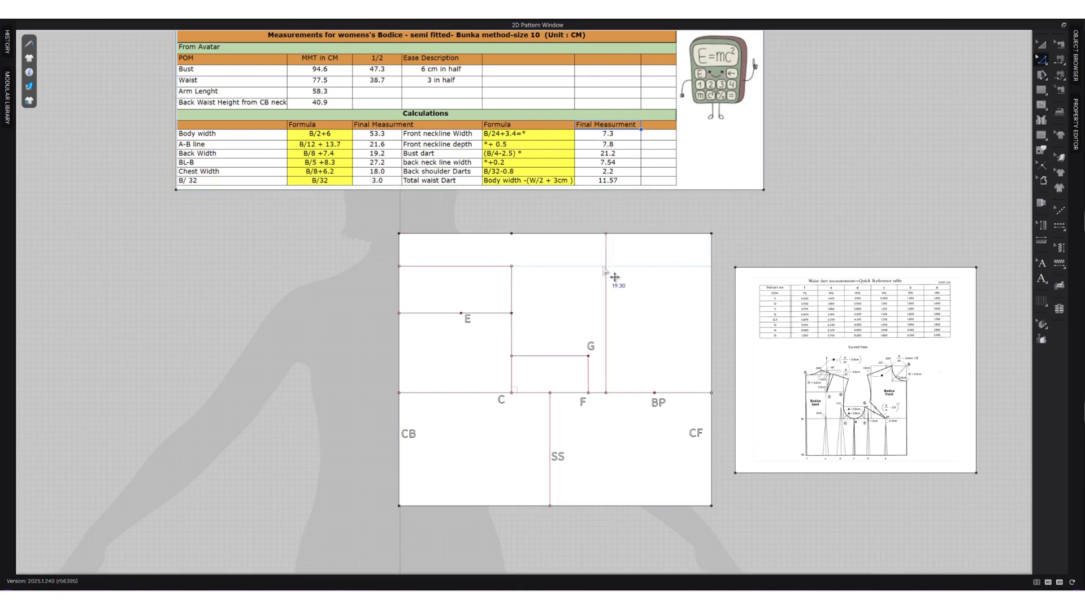
right_click(668, 235)
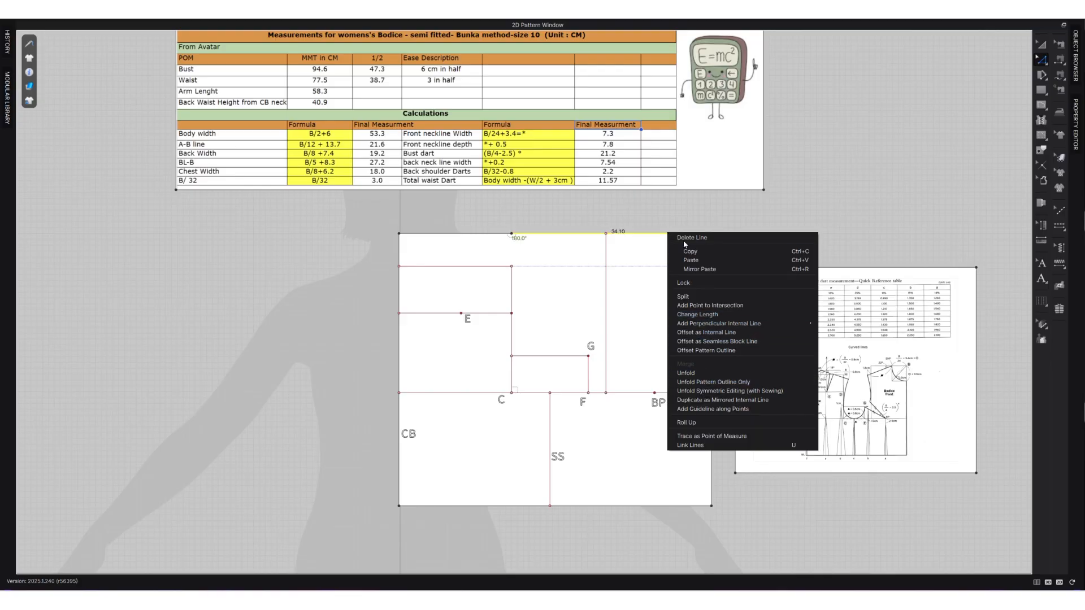
click(704, 201)
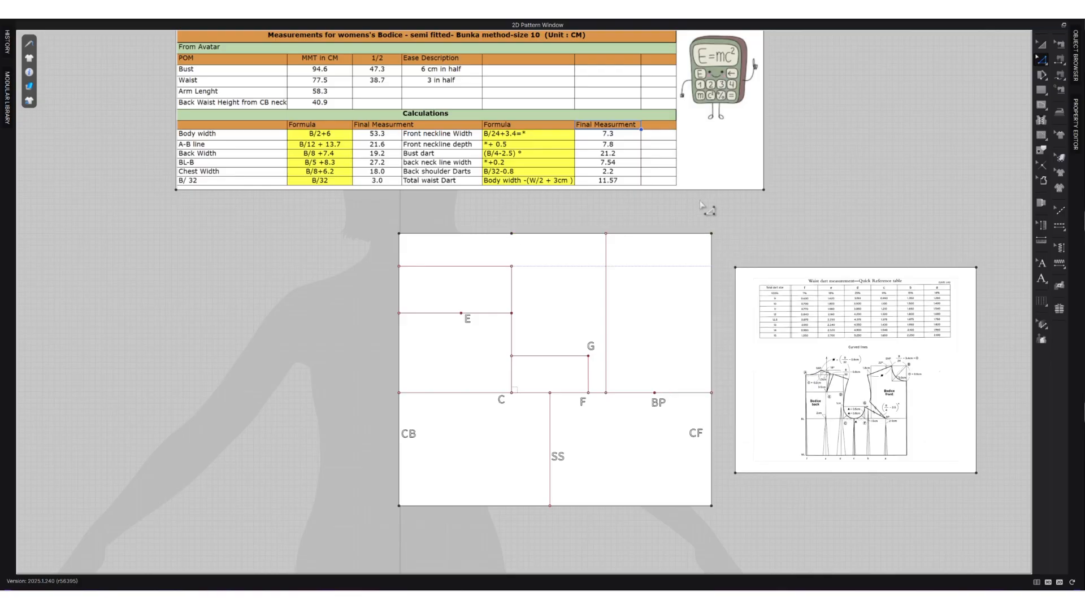
click(671, 234)
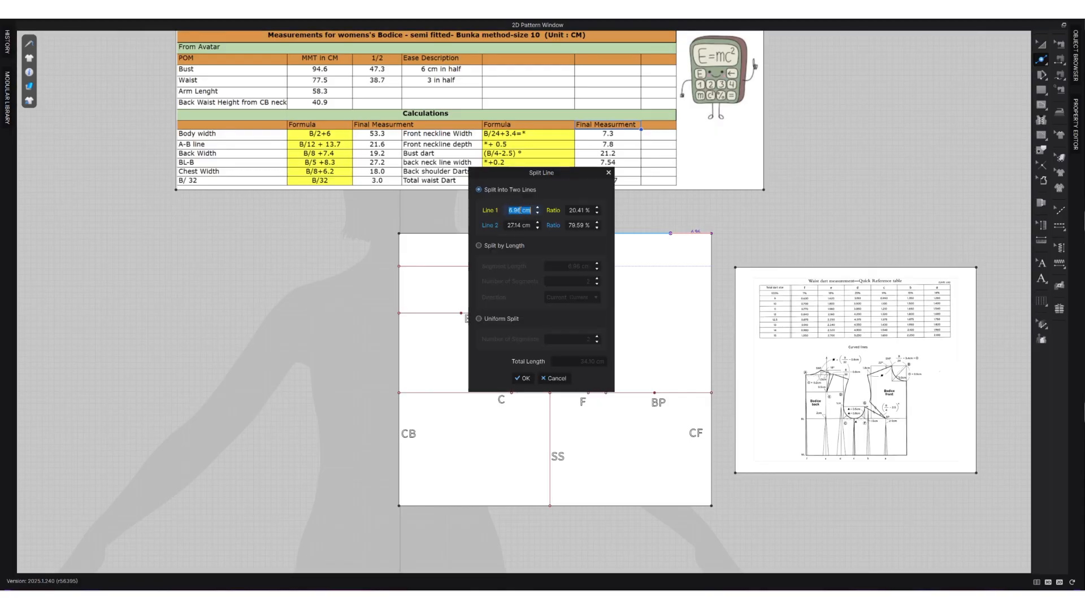
text(7.3)
click(527, 377)
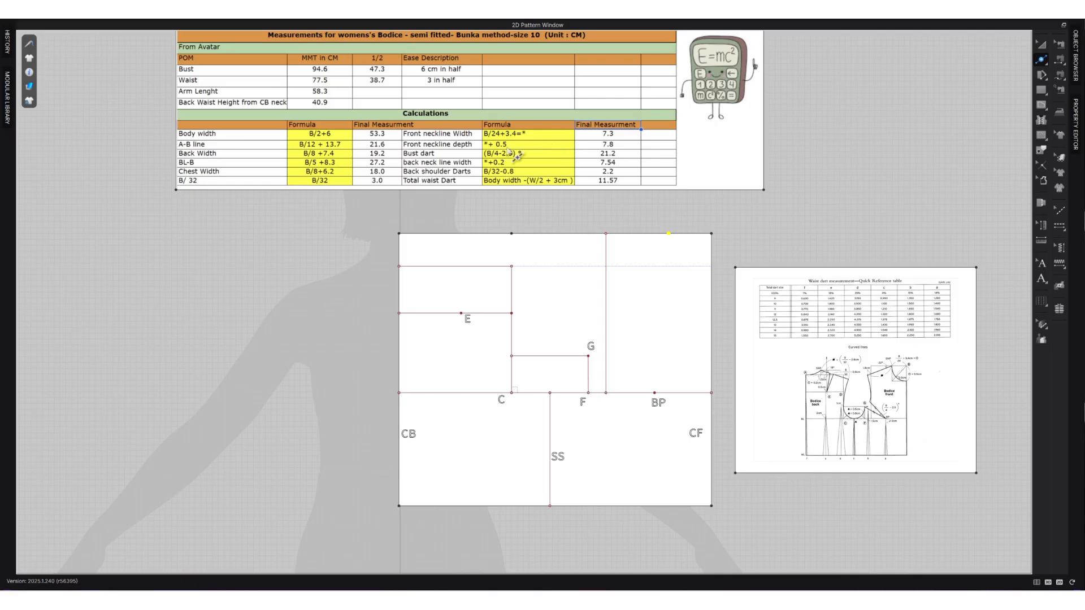
Split the centre front edge 7.8 cm below its upper corner for the front neckline depth.
click(711, 270)
text(7)
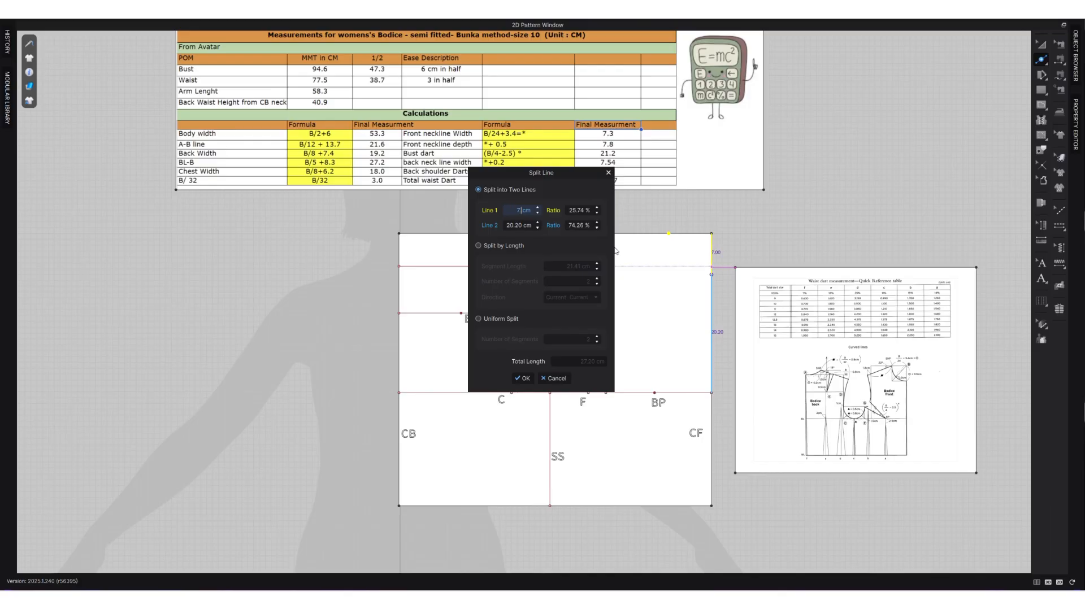
text(.8)
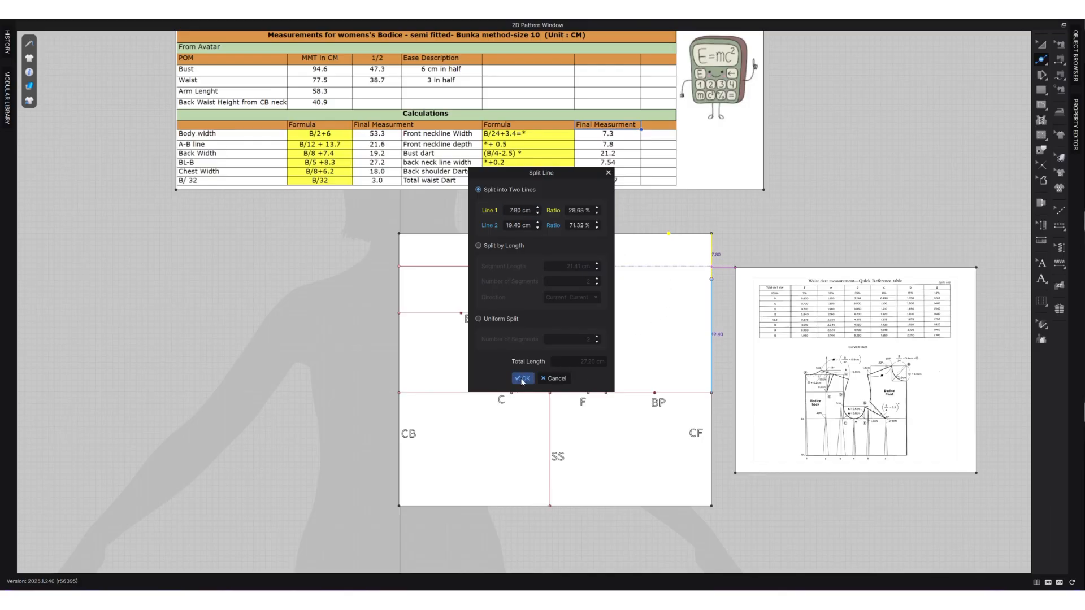
click(522, 378)
Draw an internal line between the front neckline width and depth points and bend it into an inward neckline curve.
key(g)
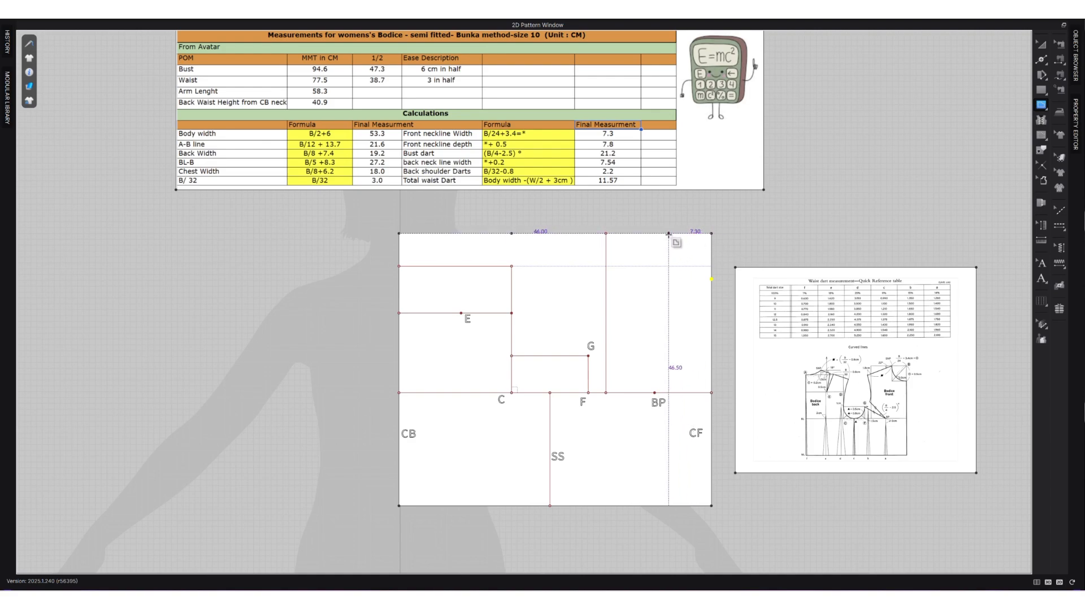
click(668, 233)
double_click(711, 279)
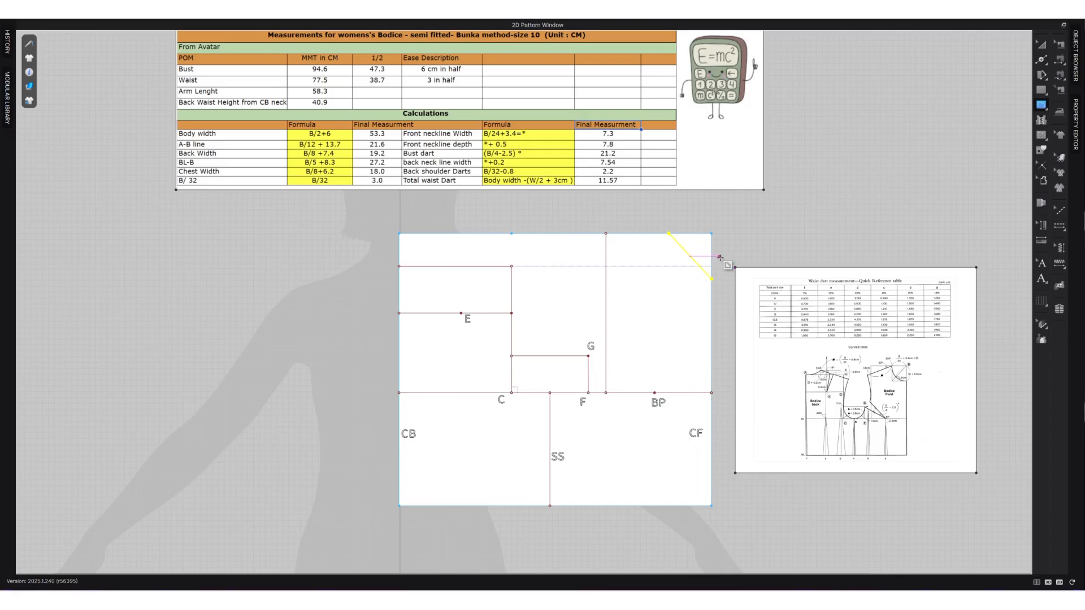
key(z)
click(698, 266)
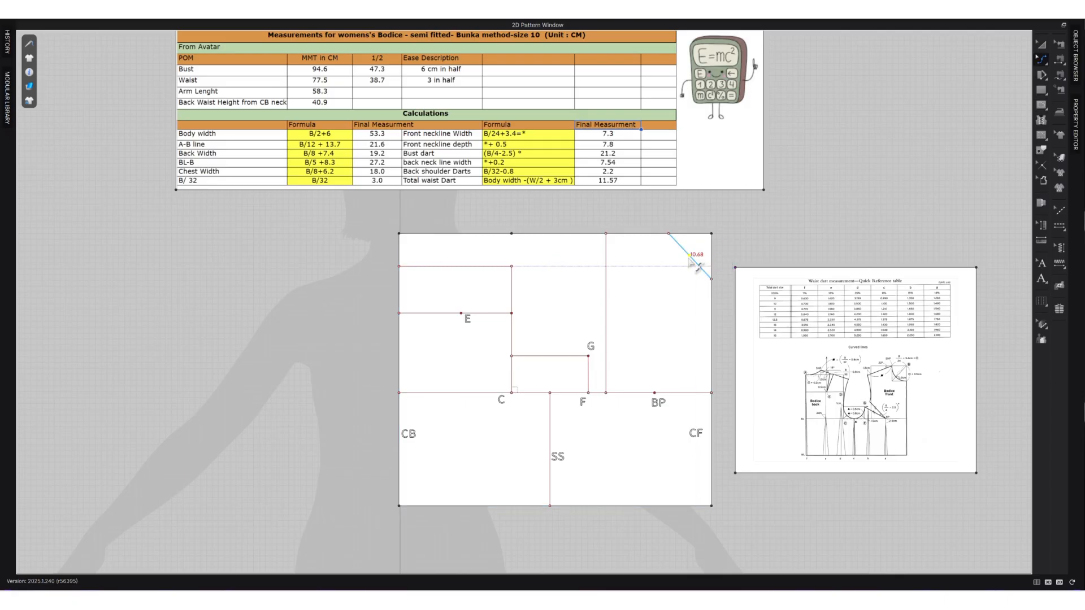
drag(698, 266, 685, 266)
scroll(736, 257, up, 2)
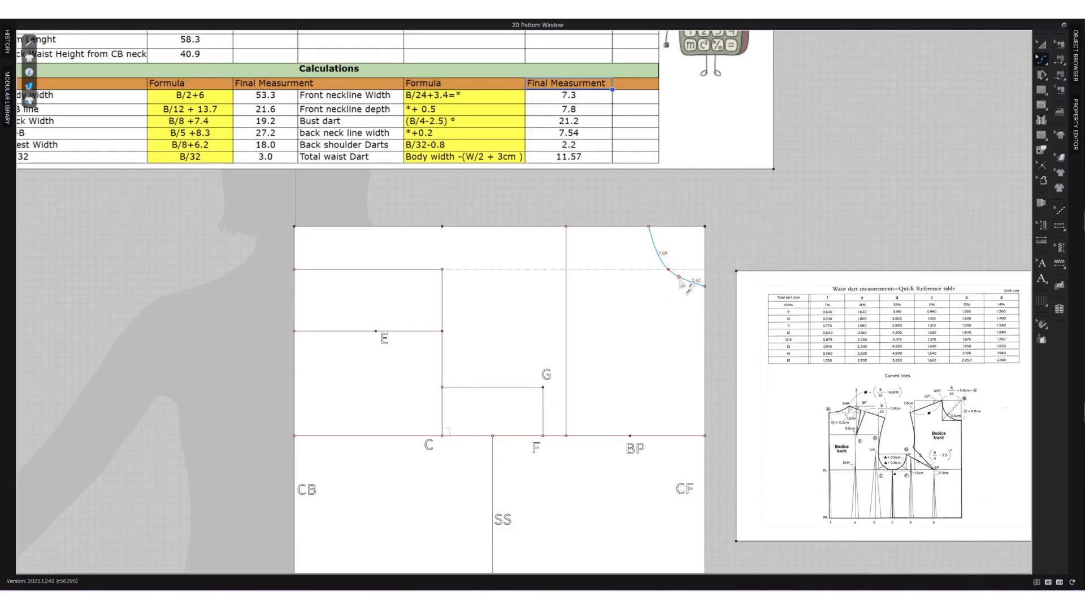
key(g)
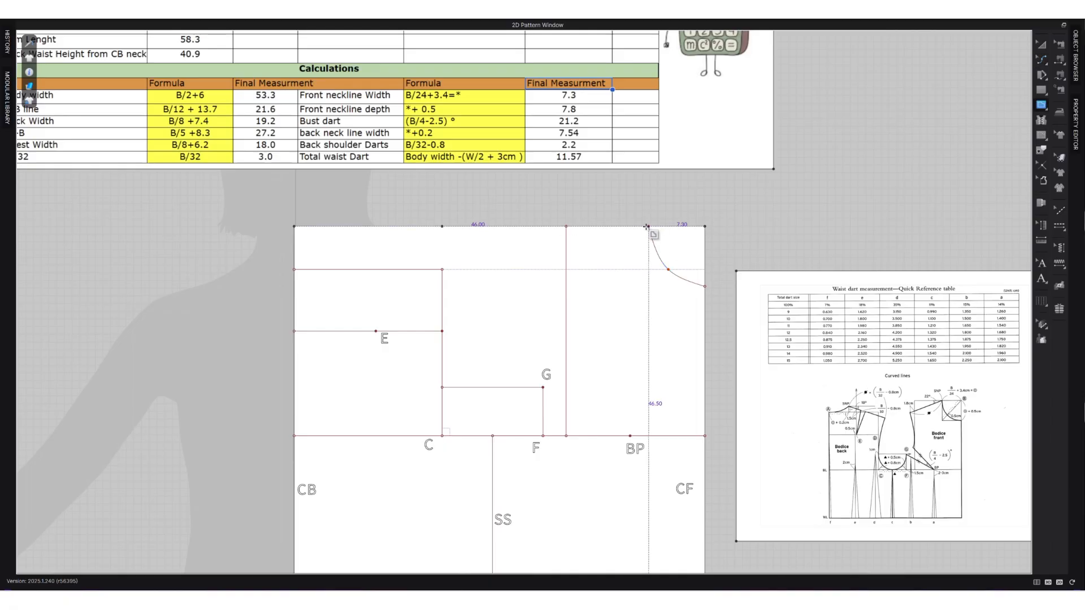
click(648, 226)
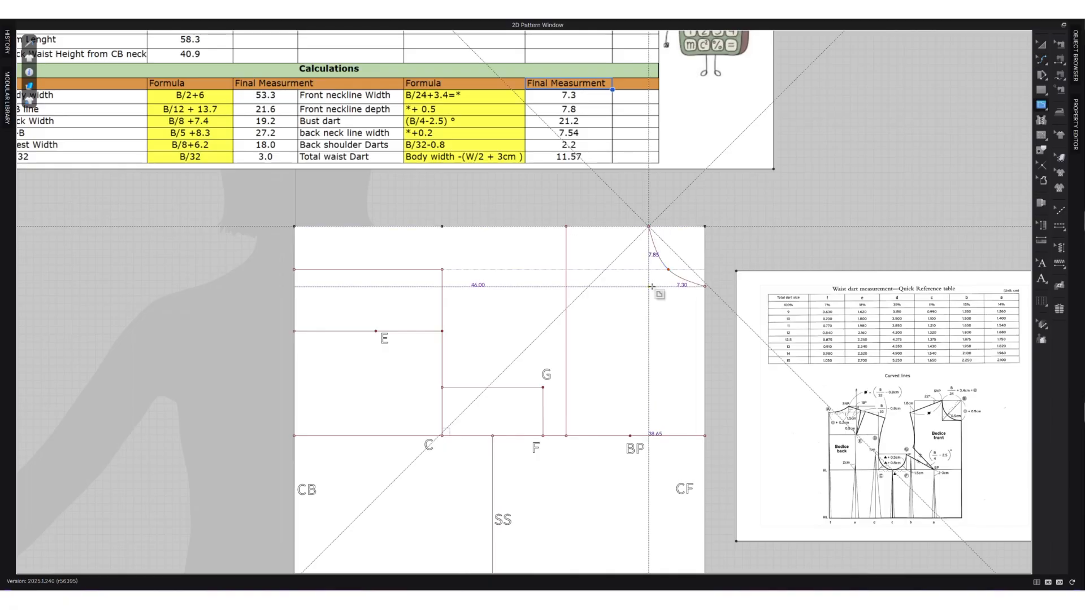
scroll(651, 286, up, 3)
click(648, 285)
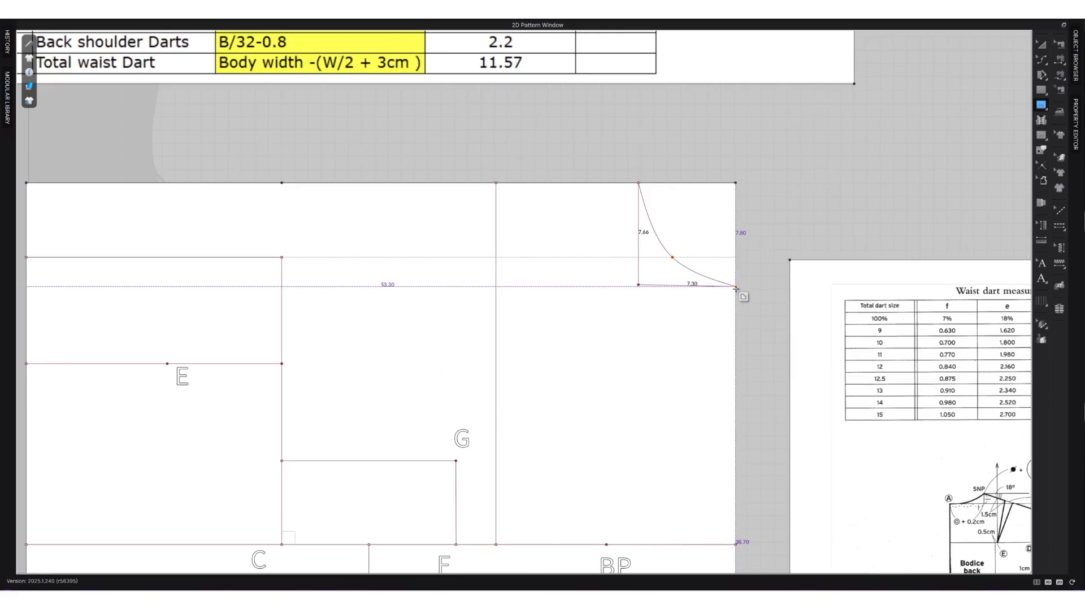
key(Escape)
Complete the front neckline rectangle with a 7.3 cm horizontal and a 7.8 cm vertical internal line, and draw its diagonal to the centre front corner.
click(735, 286)
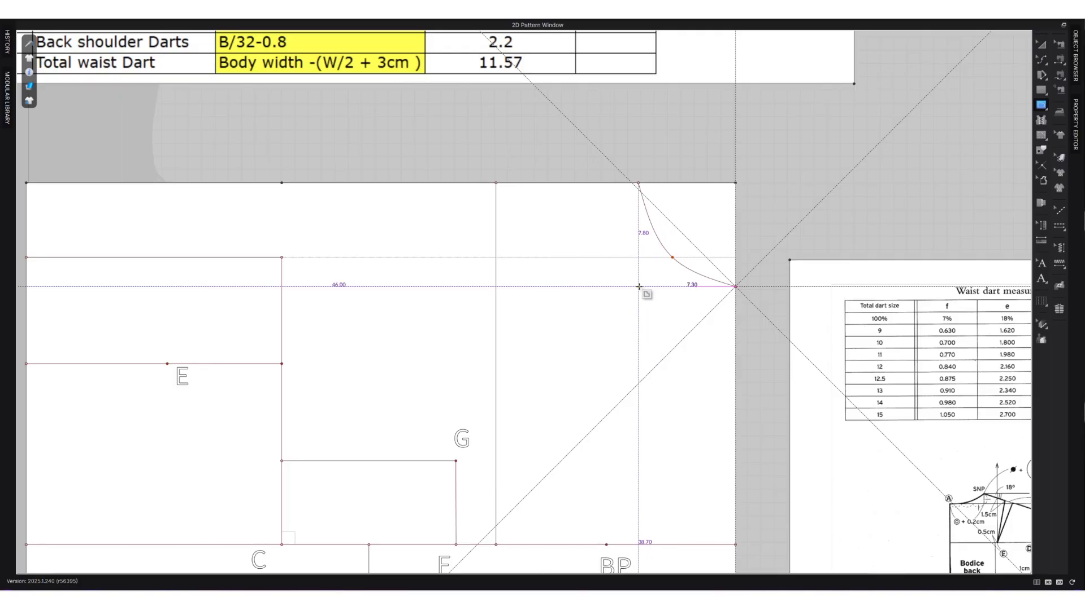
click(638, 286)
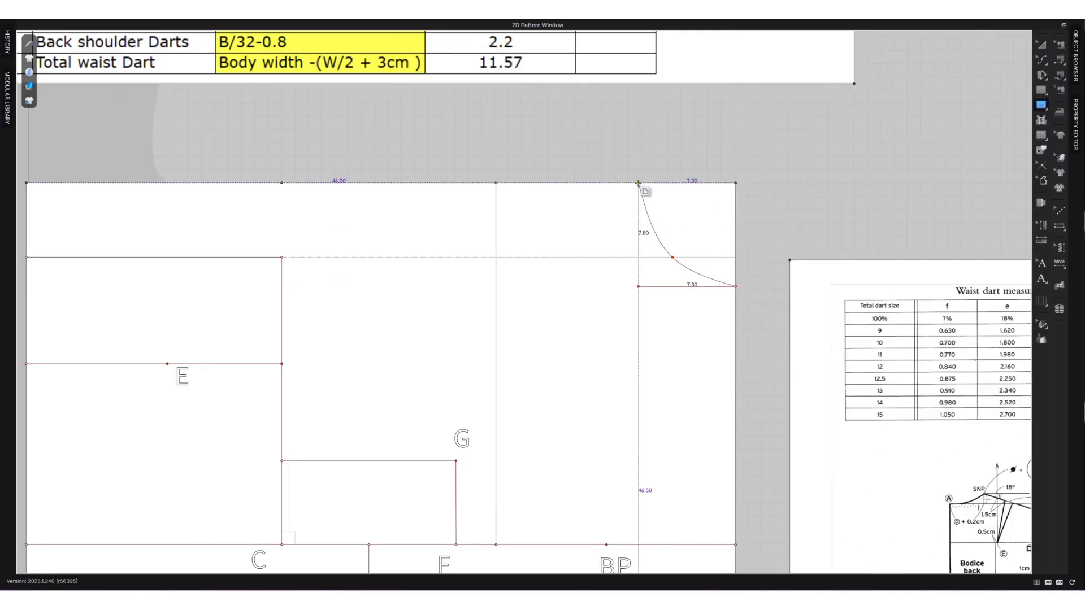
click(639, 183)
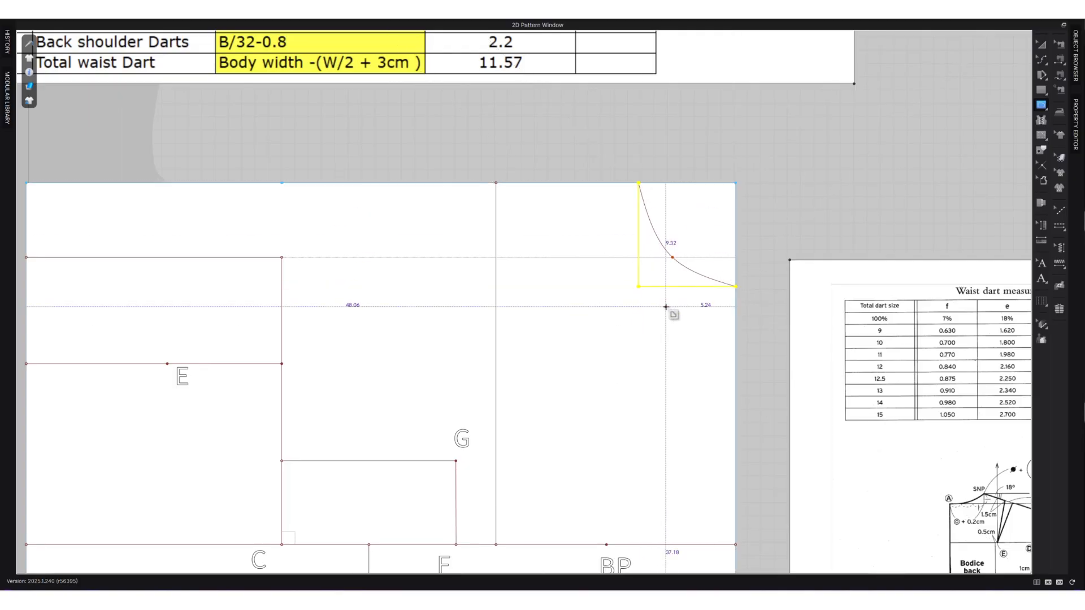
click(734, 183)
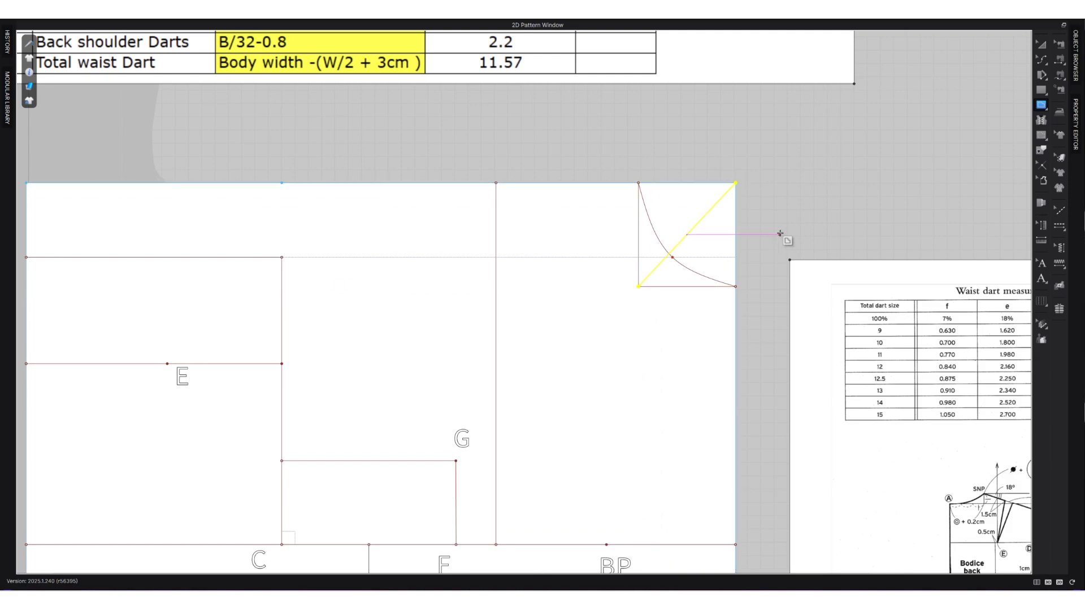
Split the diagonal of the front neckline rectangle uniformly into three segments.
key(z)
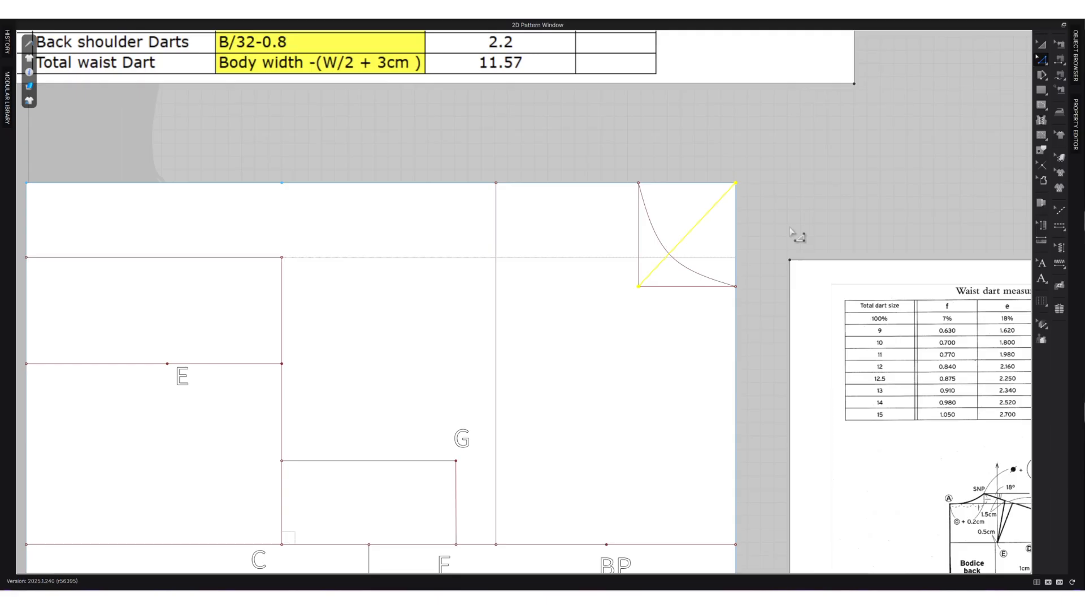
scroll(737, 233, down, 2)
scroll(741, 224, up, 3)
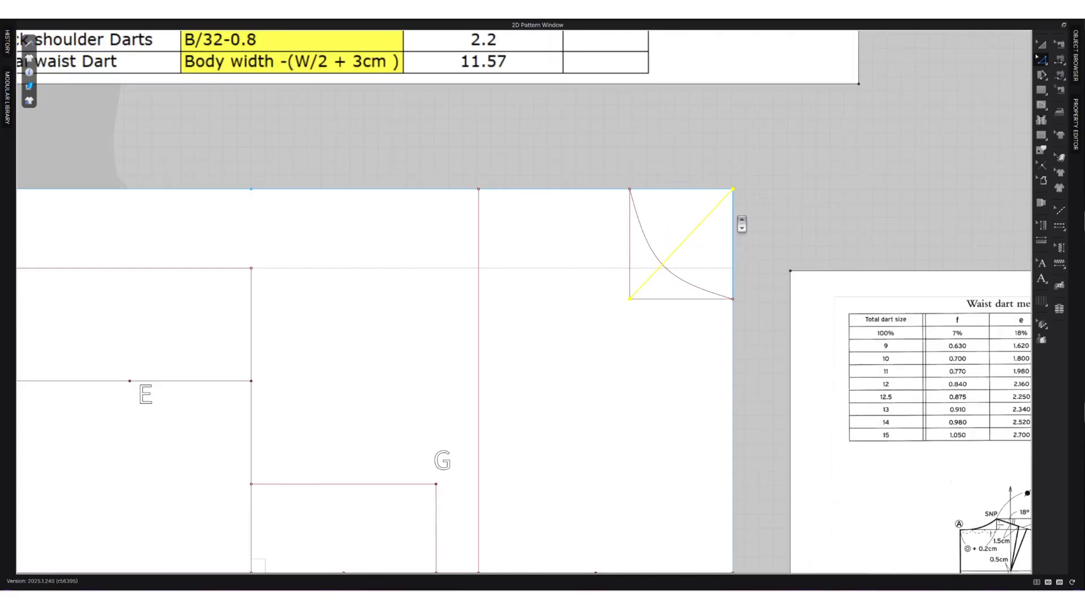
click(714, 300)
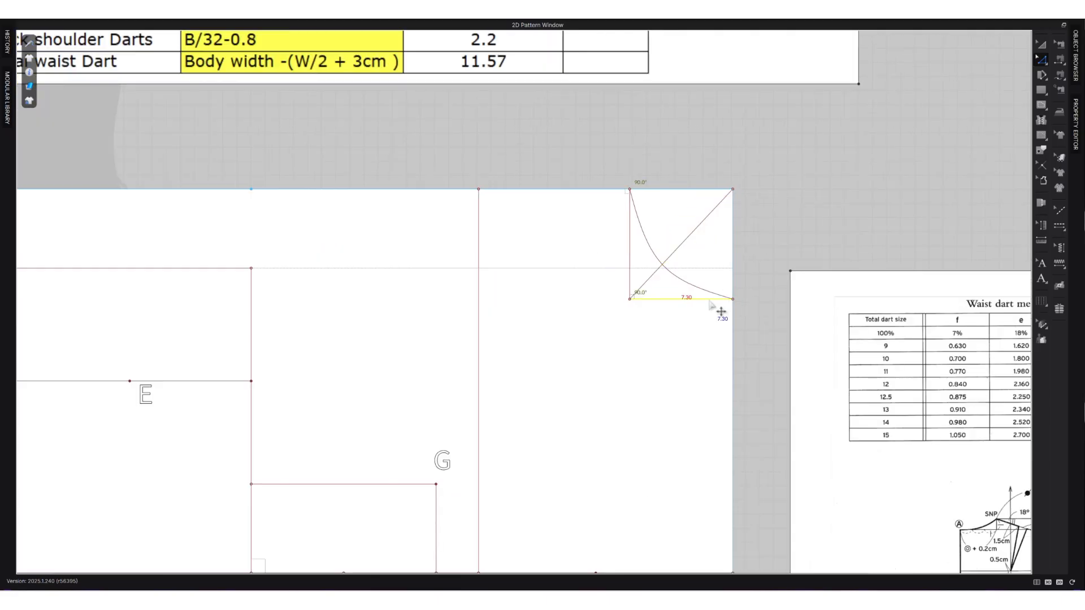
click(631, 276)
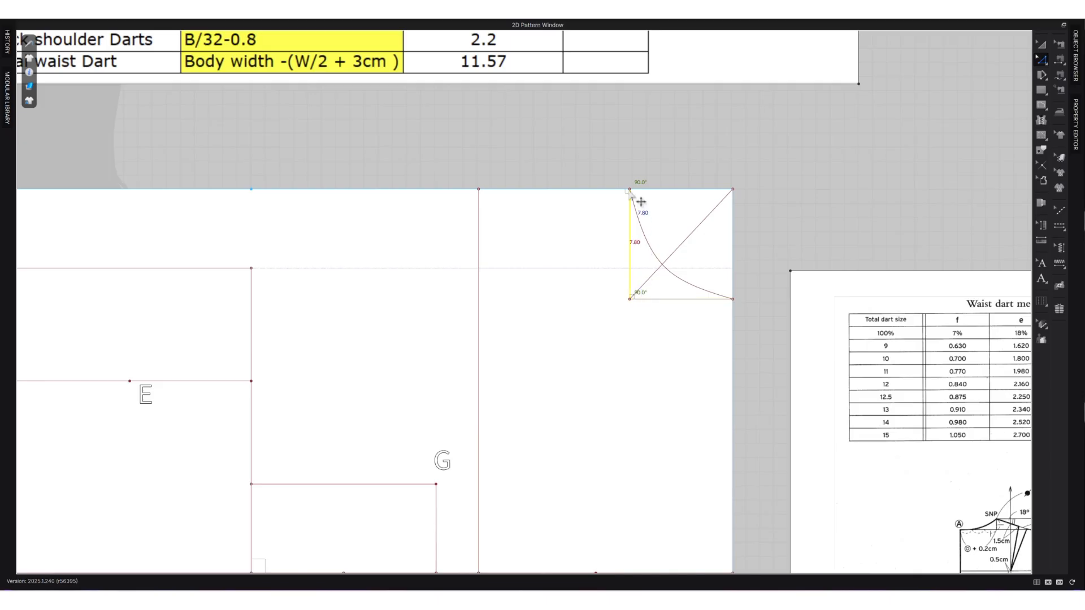
click(748, 264)
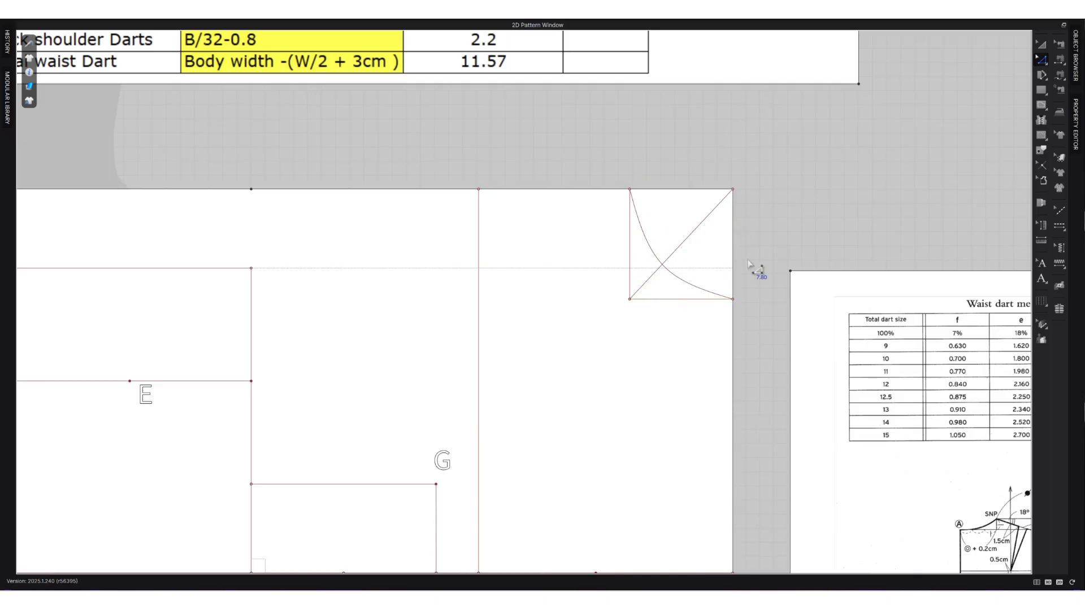
click(697, 250)
right_click(699, 251)
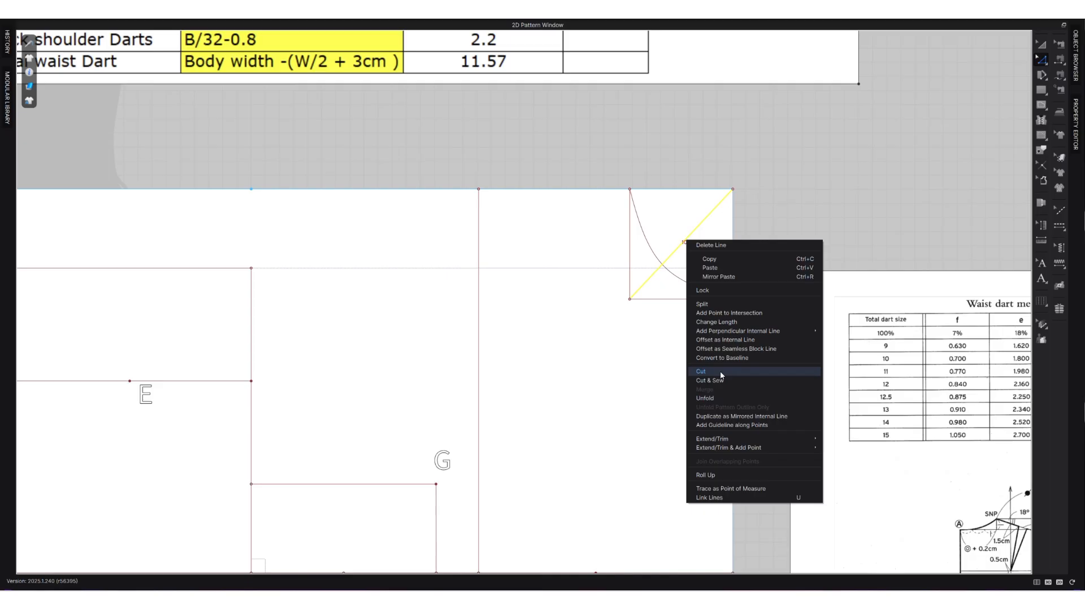
click(701, 304)
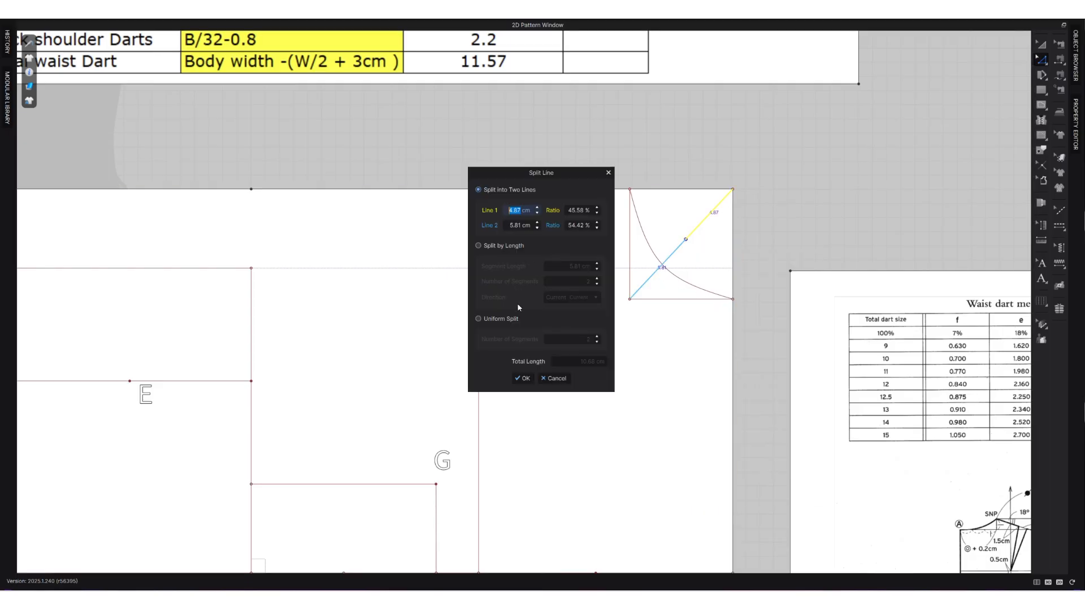
click(496, 320)
click(597, 336)
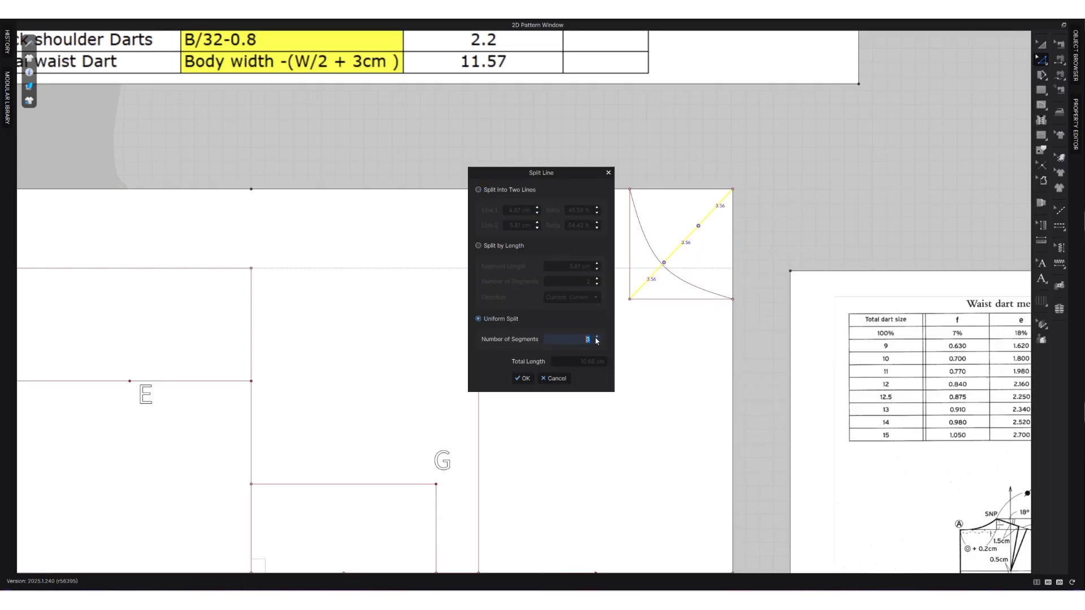
click(522, 378)
click(794, 198)
Move the lower division point of the neckline diagonal 0.5 cm along the diagonal towards the rectangle's inner corner.
scroll(672, 276, down, 2)
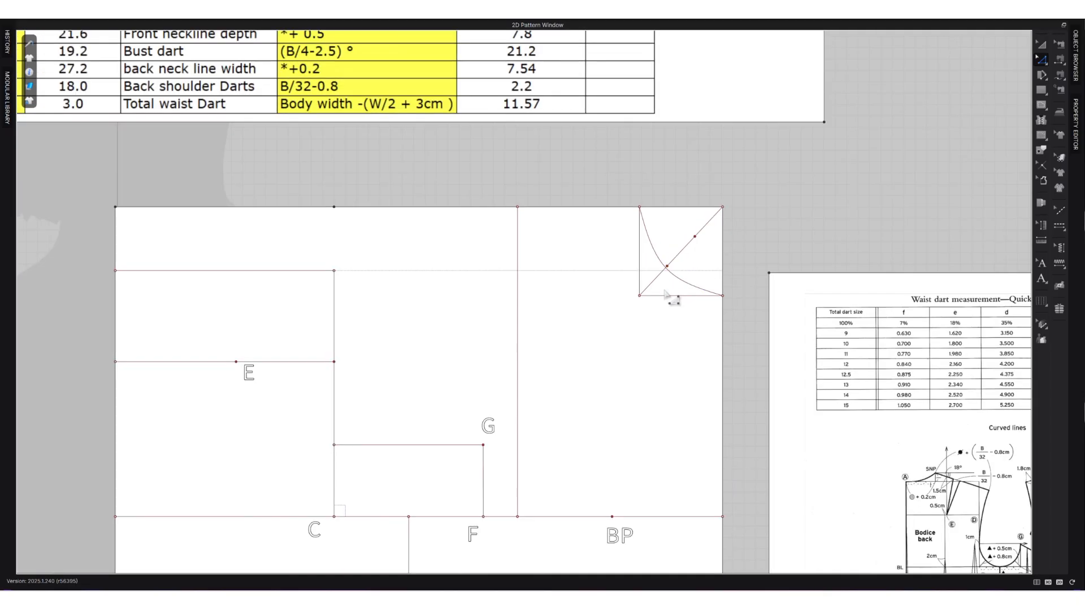
middle_drag(870, 266, 694, 248)
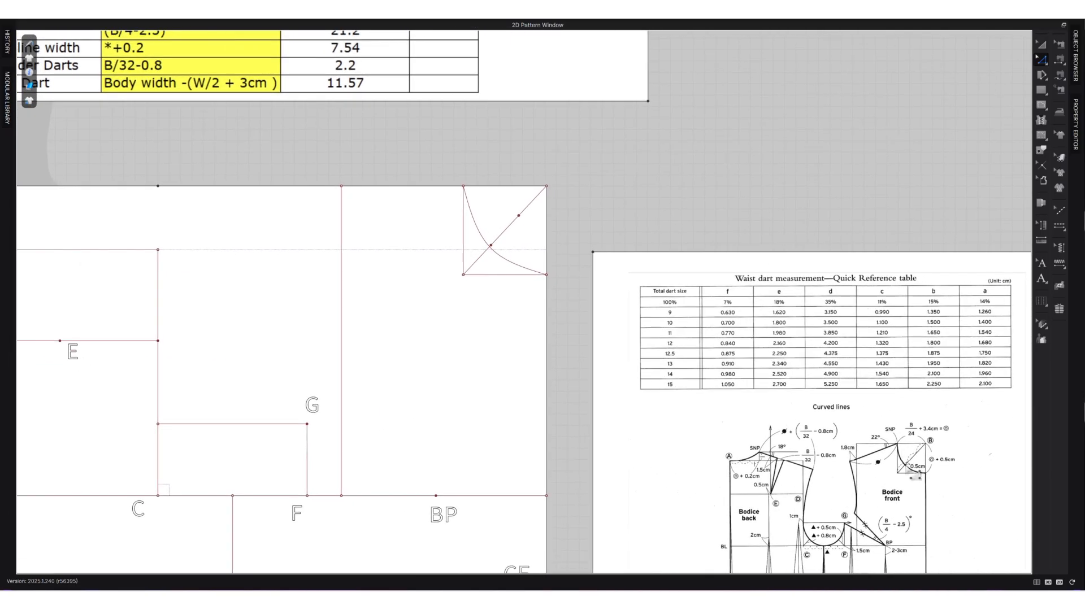
scroll(491, 244, up, 2)
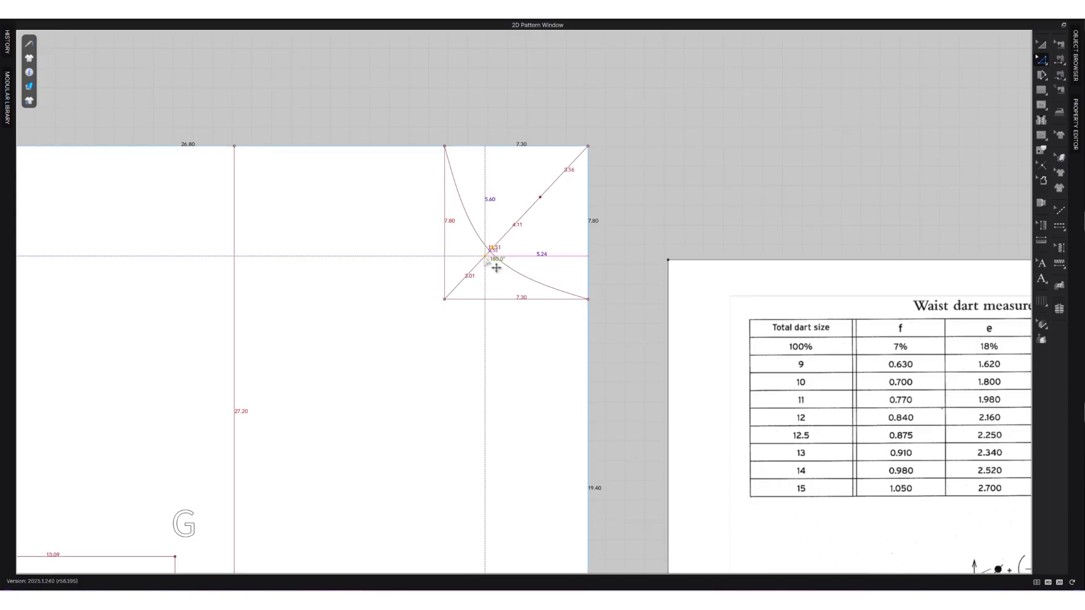
drag(487, 260, 484, 259)
right_click(484, 259)
text(0.5)
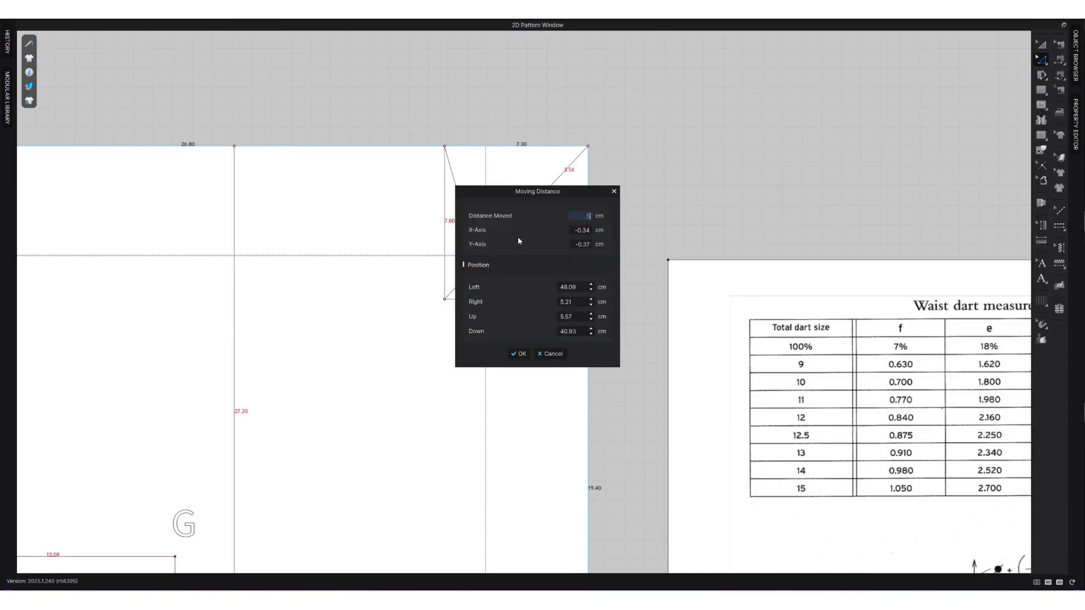
click(518, 353)
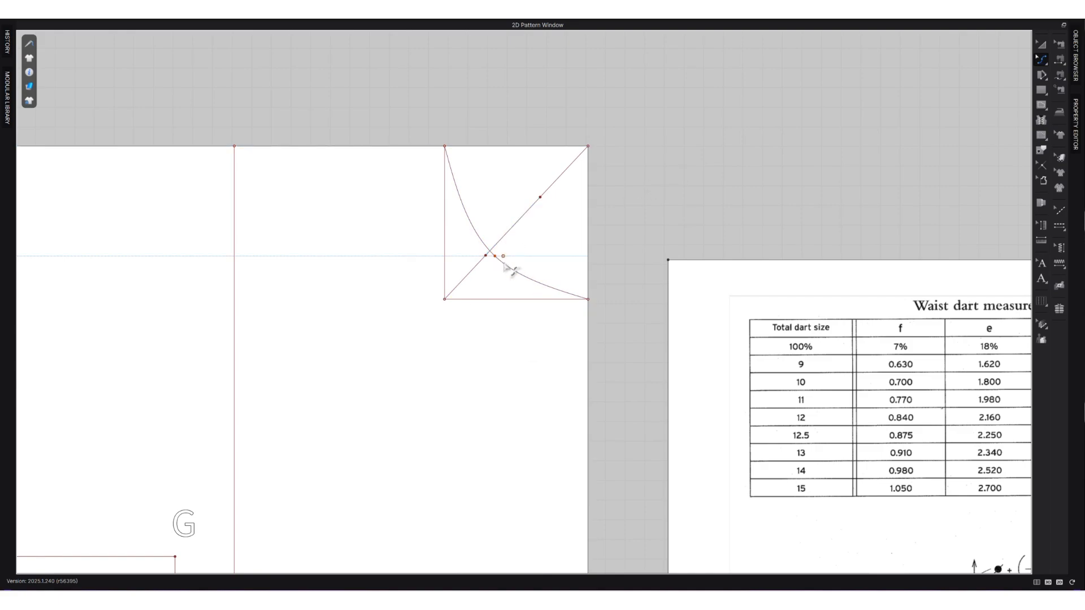
Reshape the front neckline curve to pass through the moved diagonal point and run smoothly into the centre front.
key(v)
drag(495, 259, 499, 272)
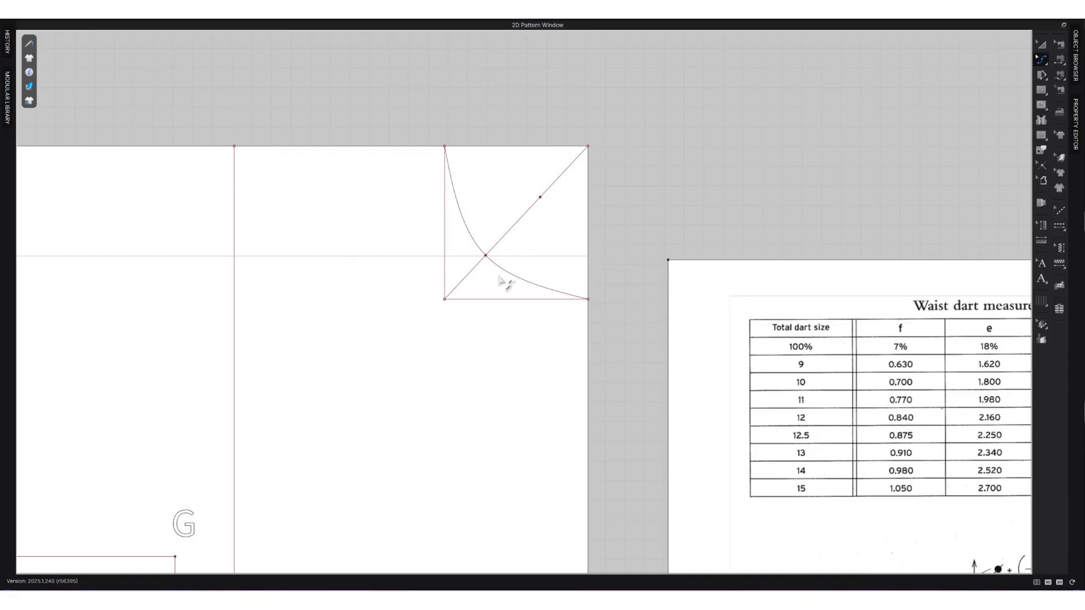
drag(525, 281, 524, 286)
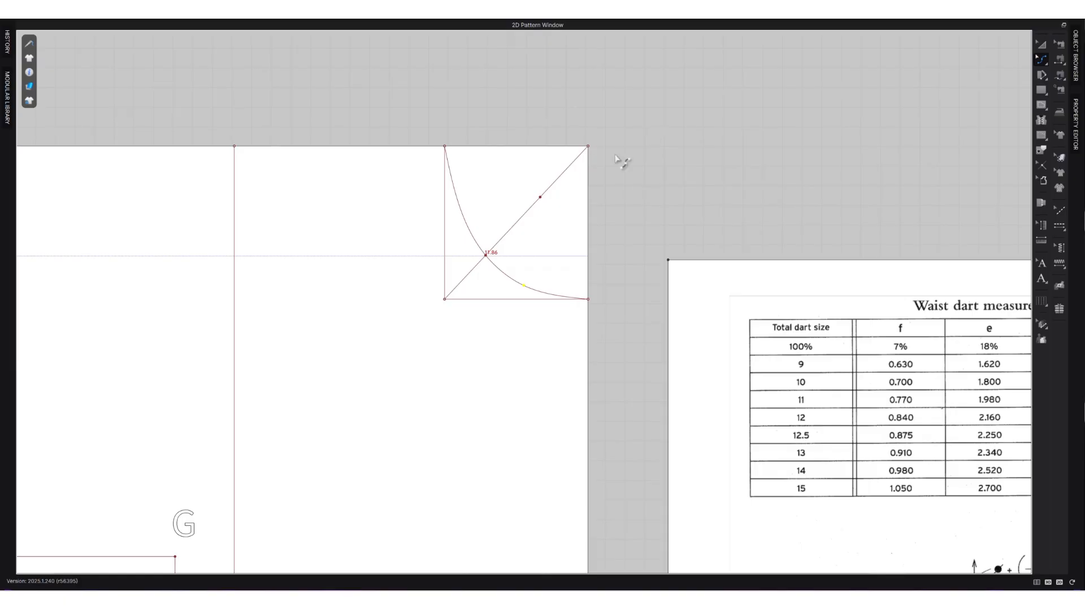
Add an extended internal line at -22° to the X-axis from the upper end of the front neckline curve as the shoulder slope.
scroll(630, 178, down, 5)
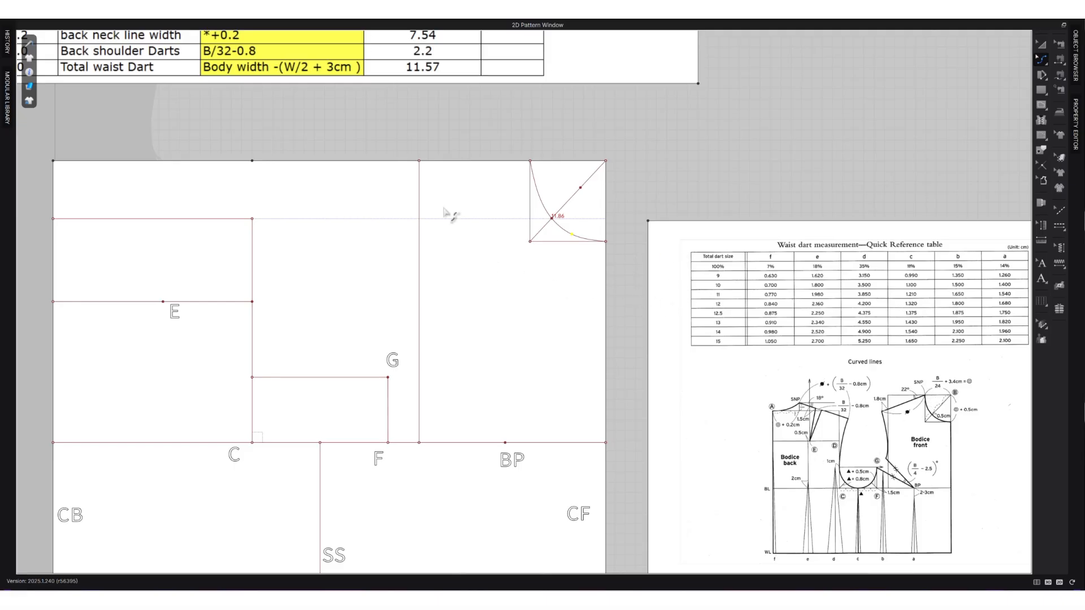
key(alt+Tab)
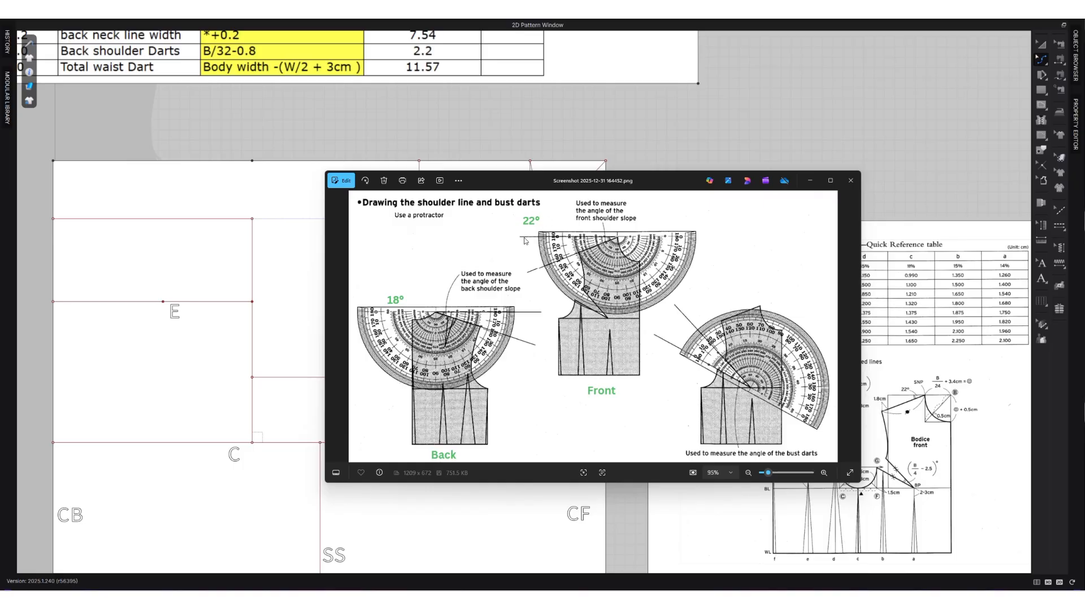
click(809, 181)
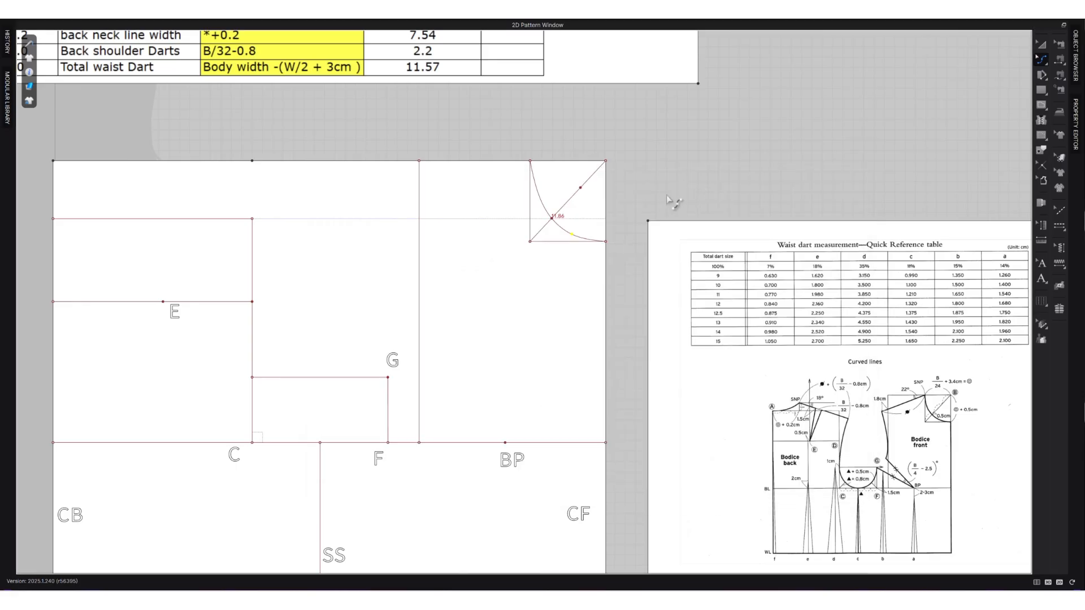
right_click(531, 161)
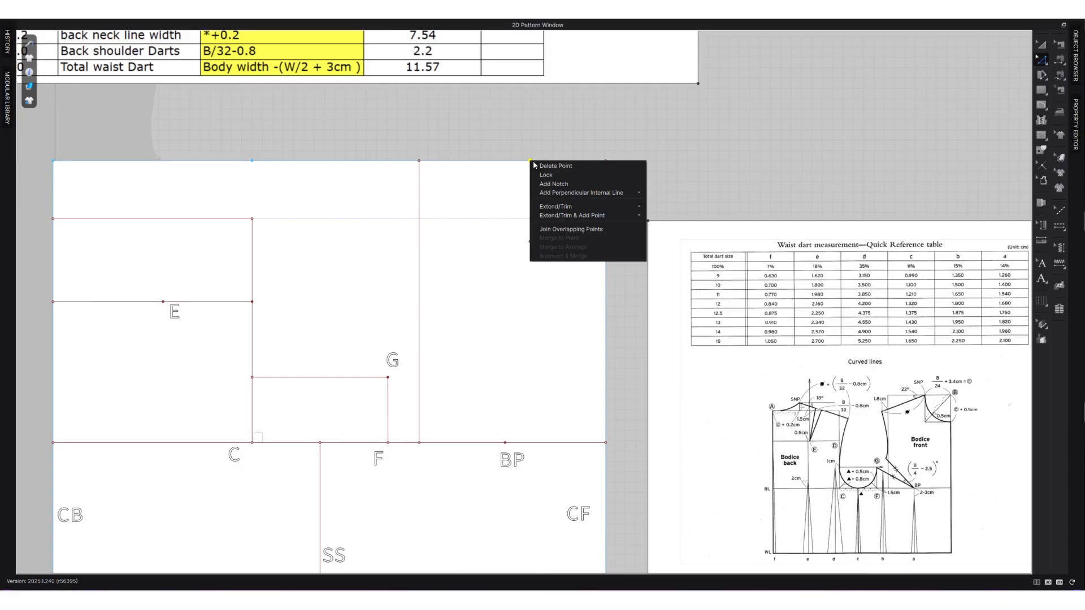
mouse_move(577, 195)
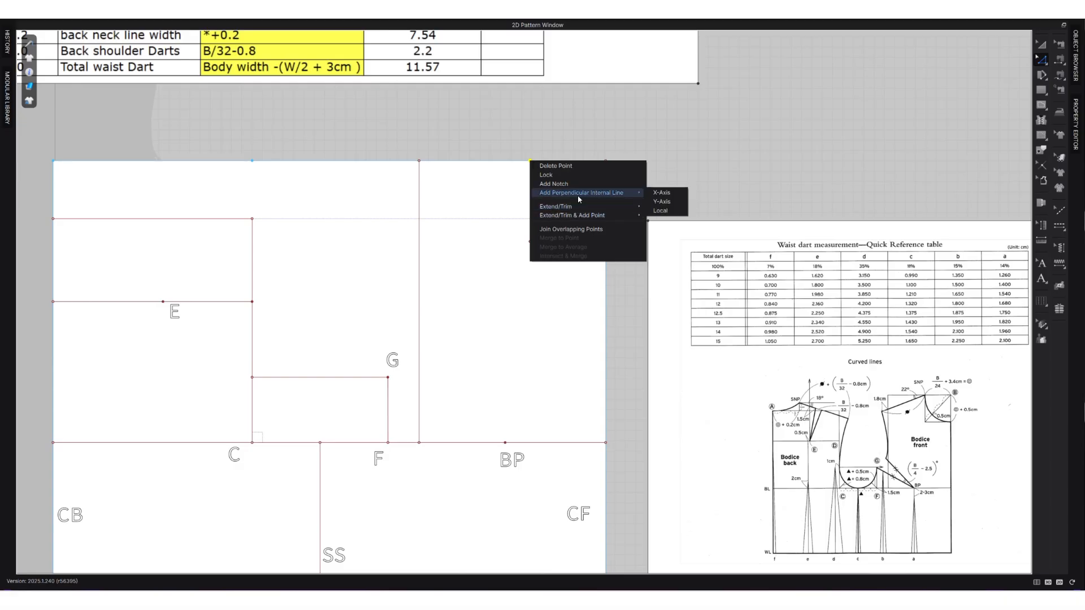
click(662, 193)
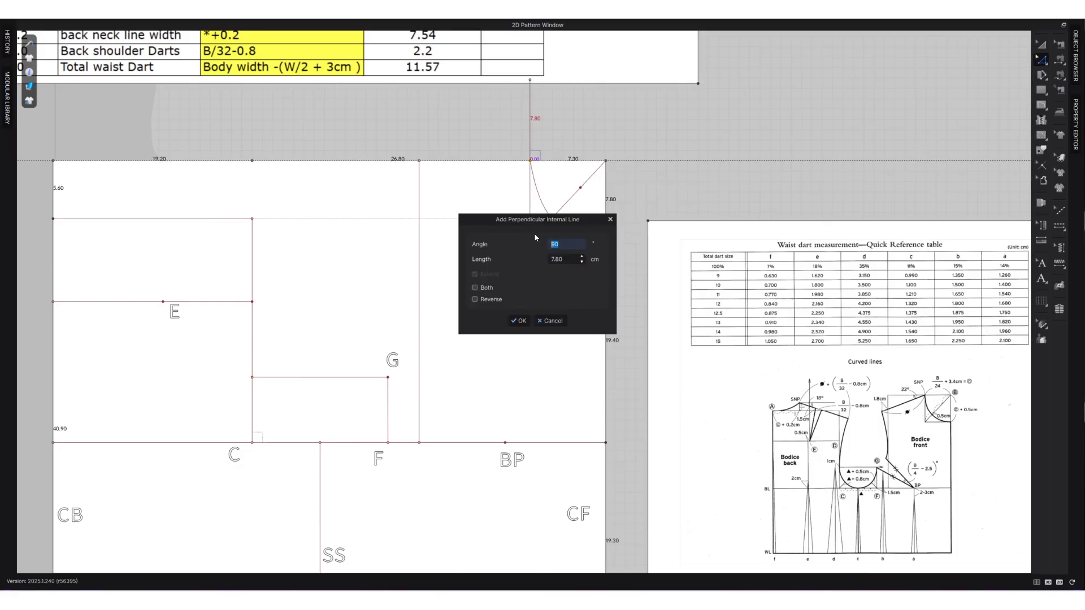
text(22)
text(22)
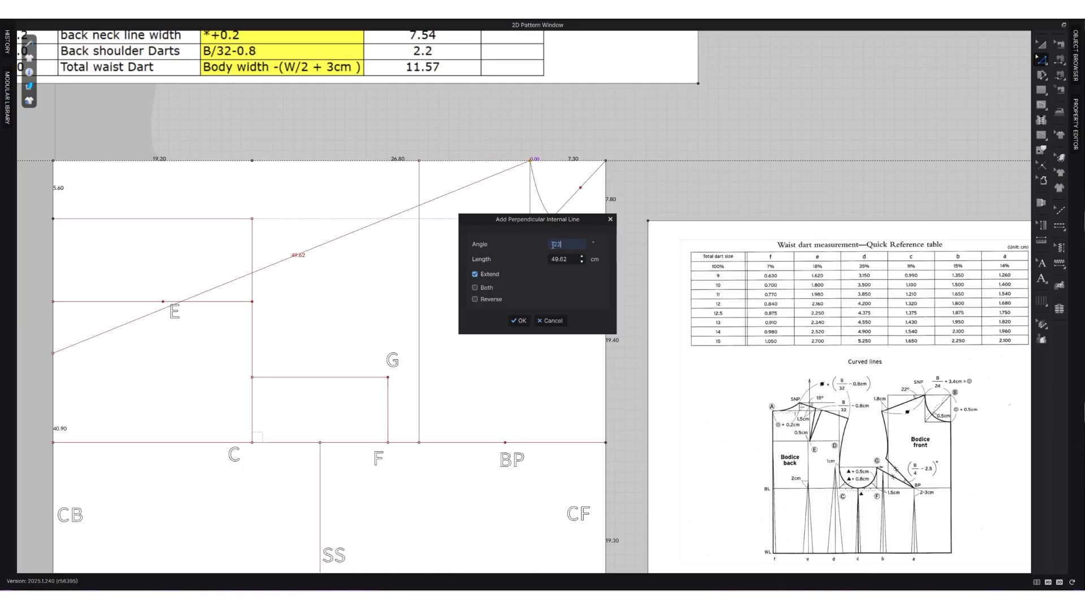
click(518, 320)
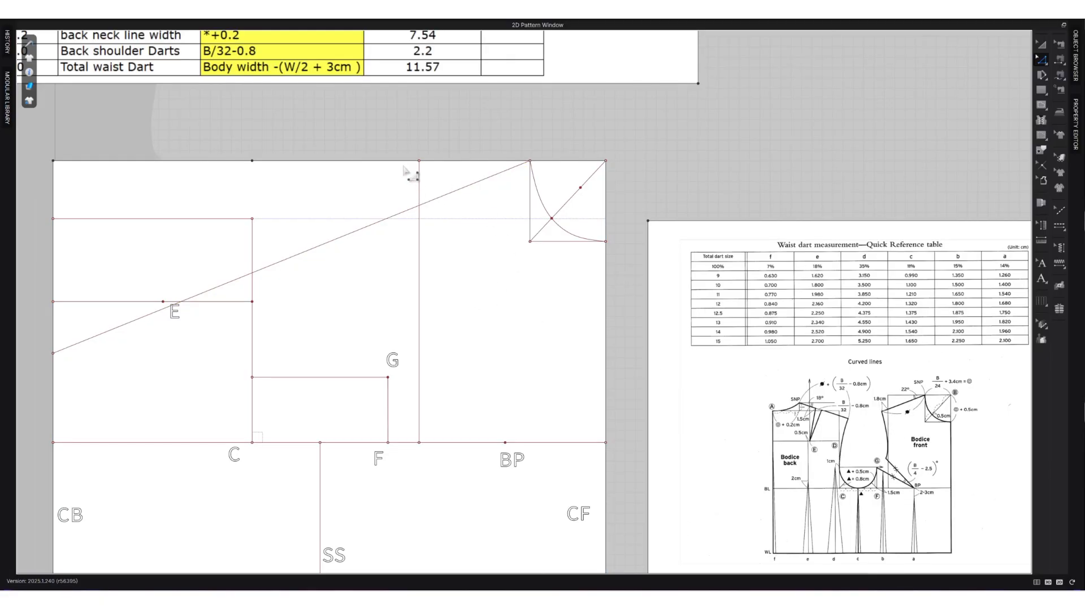
Add points where the shoulder slope line crosses other lines, divide it there, and delete everything beyond the vertical front width line.
click(411, 210)
right_click(411, 209)
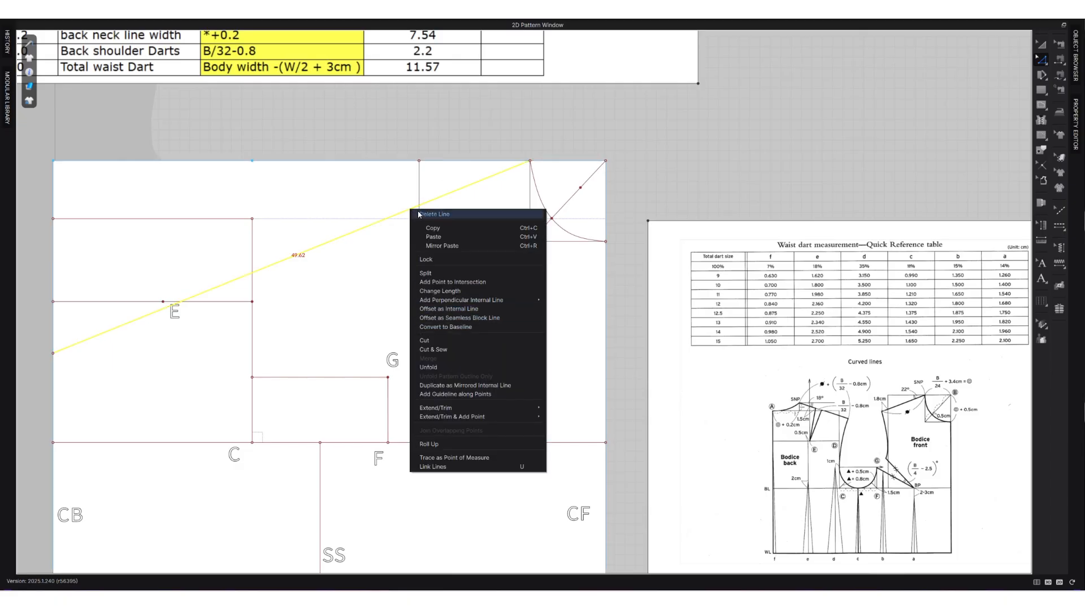
click(452, 282)
click(395, 216)
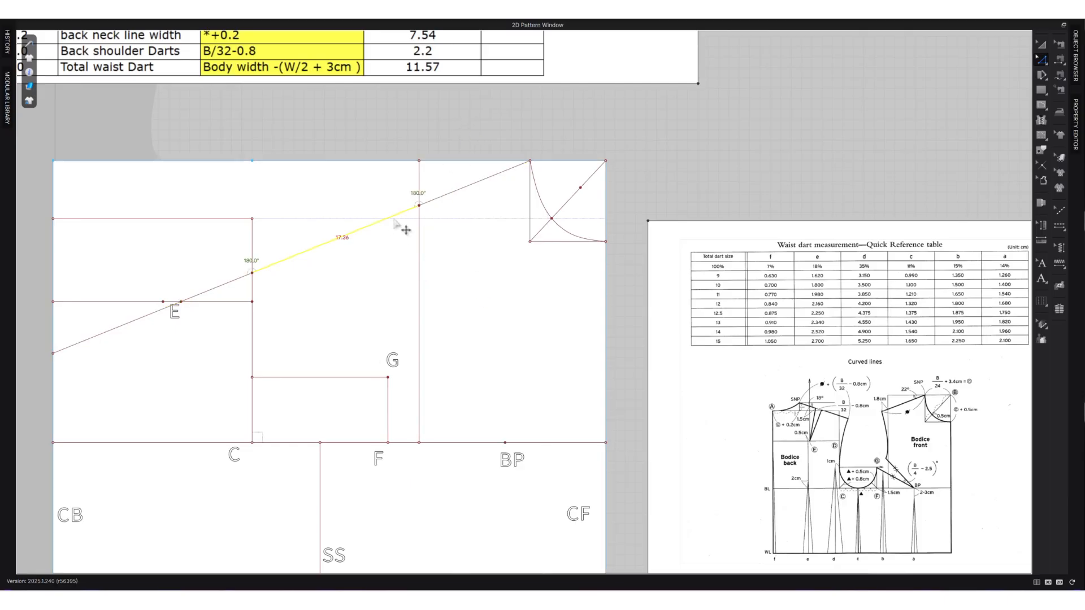
right_click(394, 217)
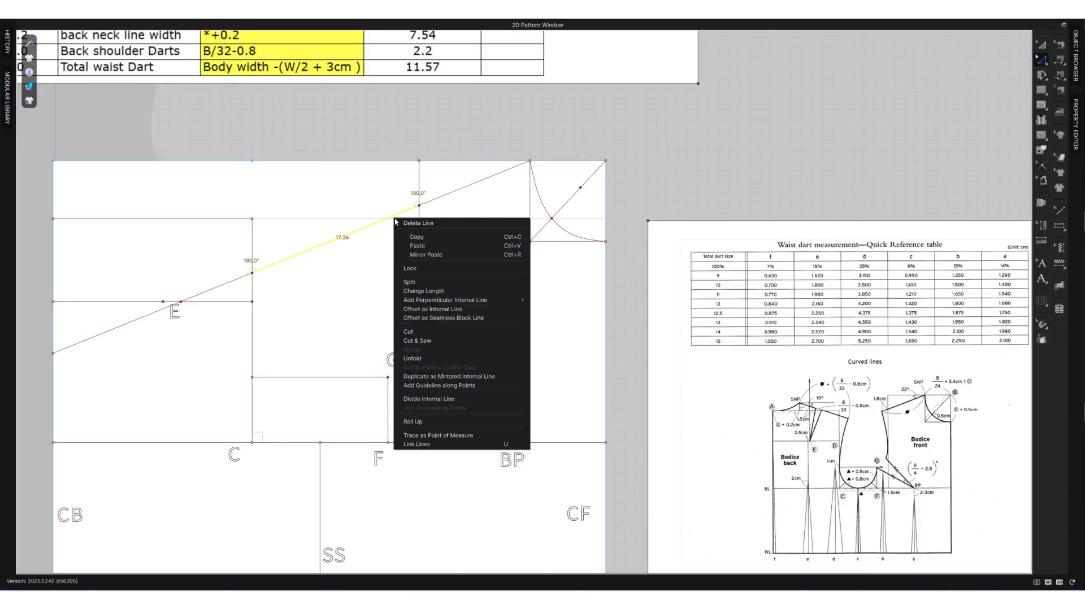
click(432, 400)
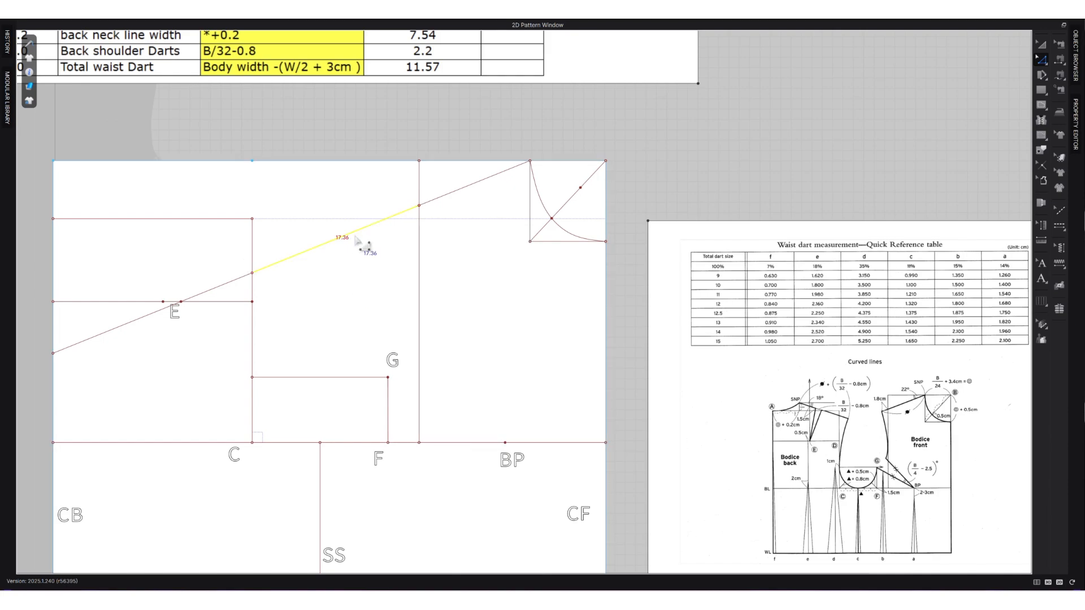
key(Delete)
click(148, 317)
key(Delete)
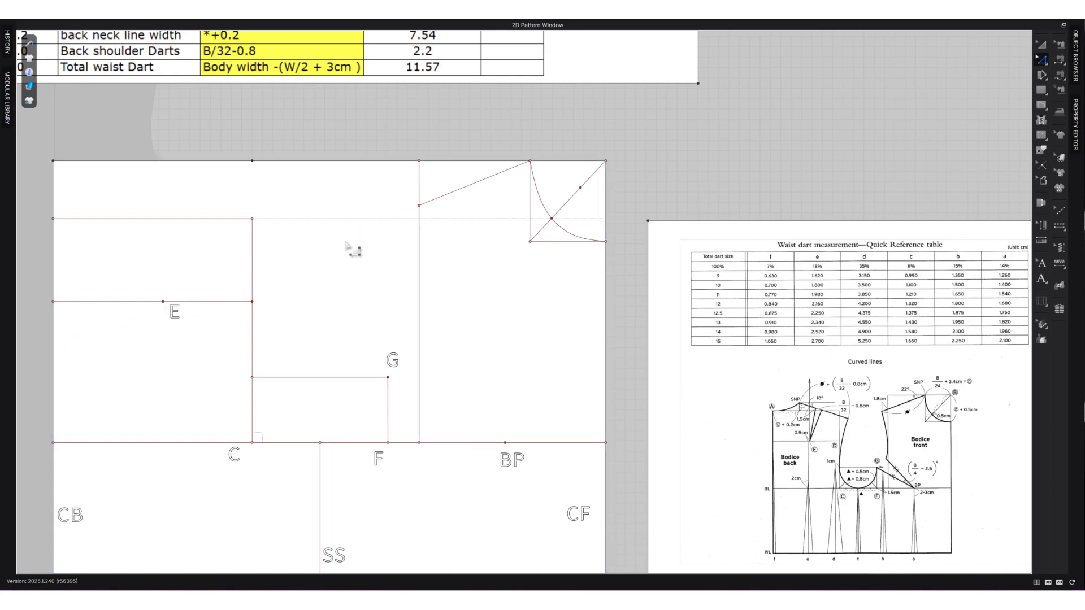
Extend the front shoulder line 1.8 cm along its slope past the vertical front width line.
click(489, 176)
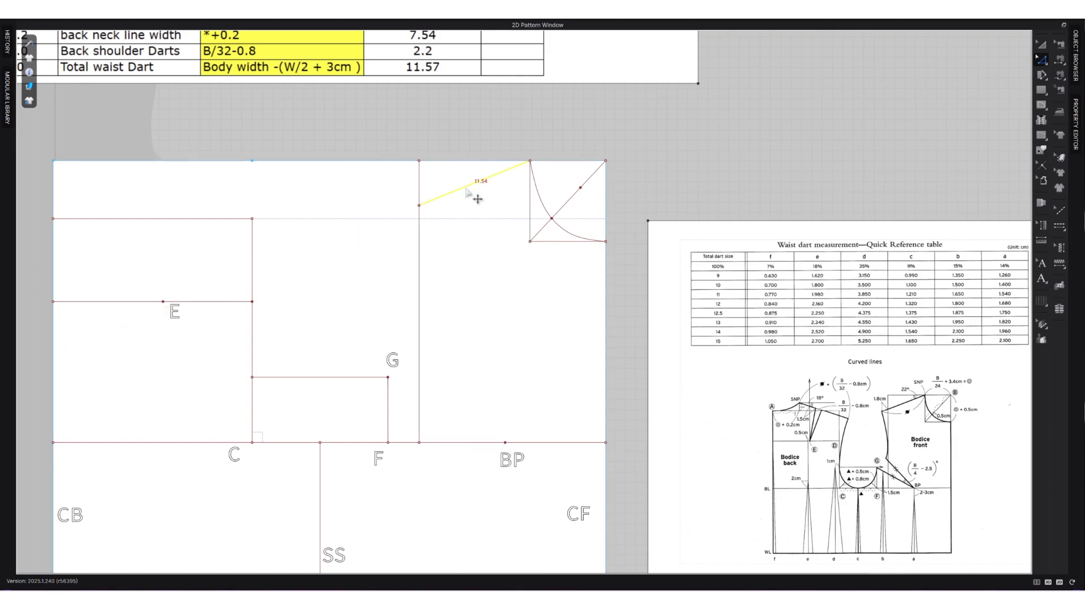
click(432, 214)
drag(419, 206, 382, 221)
right_click(382, 221)
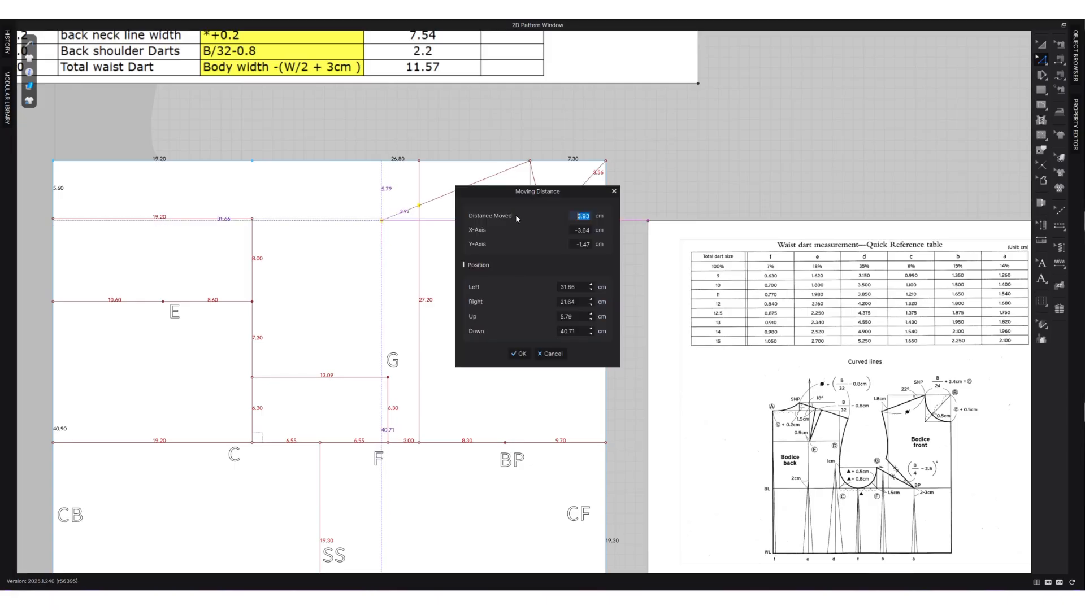
text(1.8)
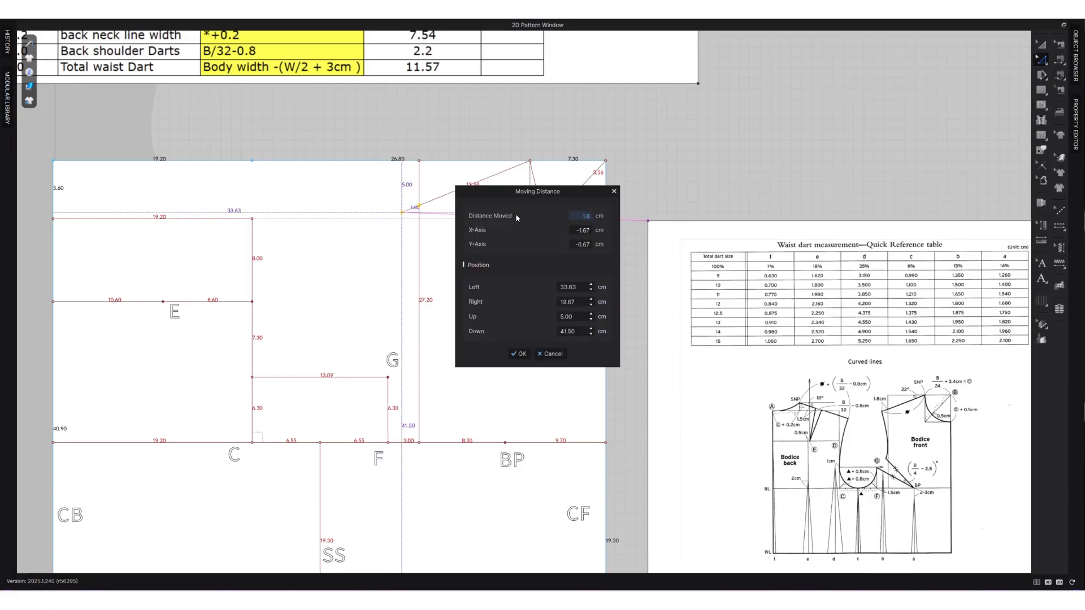
click(519, 353)
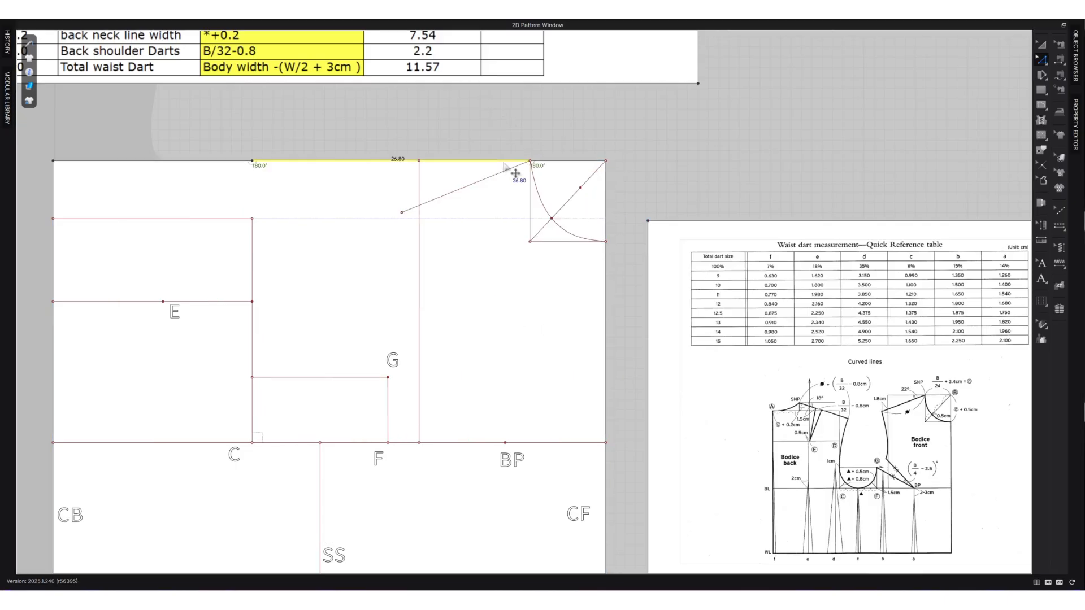
Draw a straight internal line from point G to the bust point BP as the lower bust dart leg.
key(a)
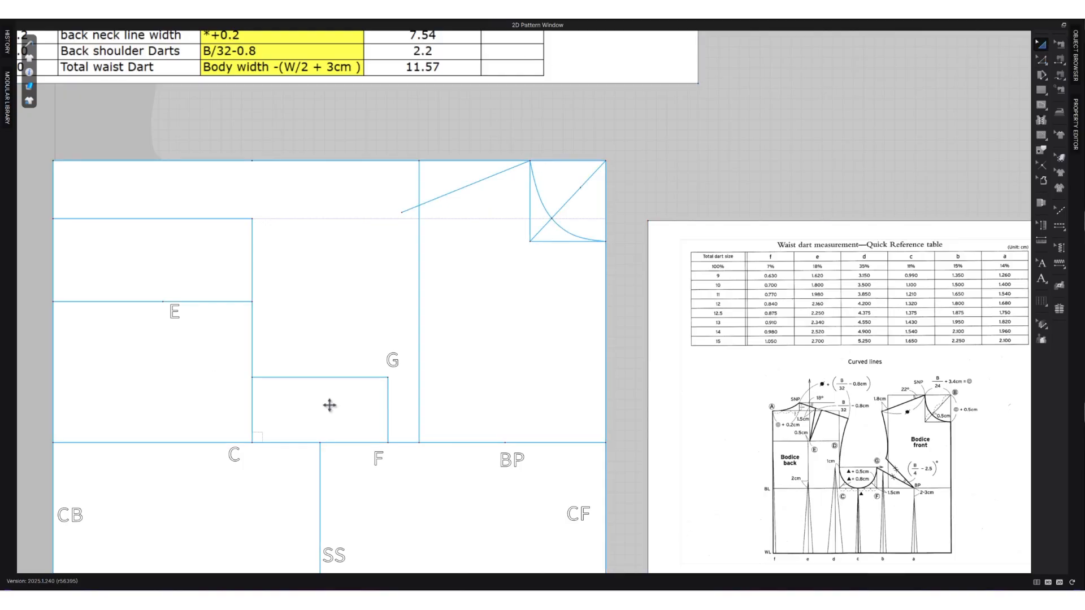
click(445, 370)
key(g)
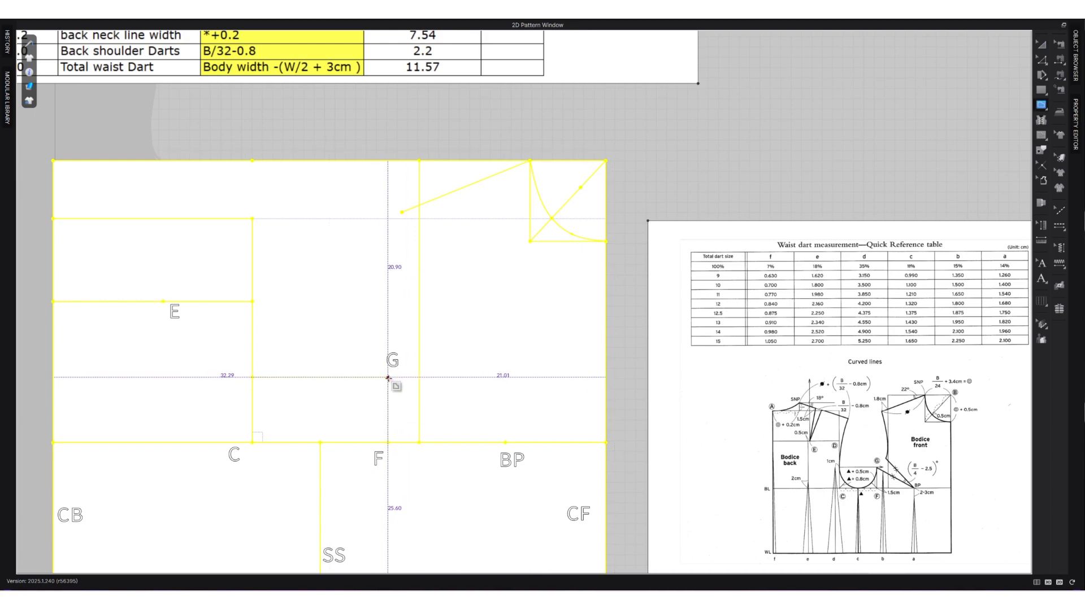
click(388, 377)
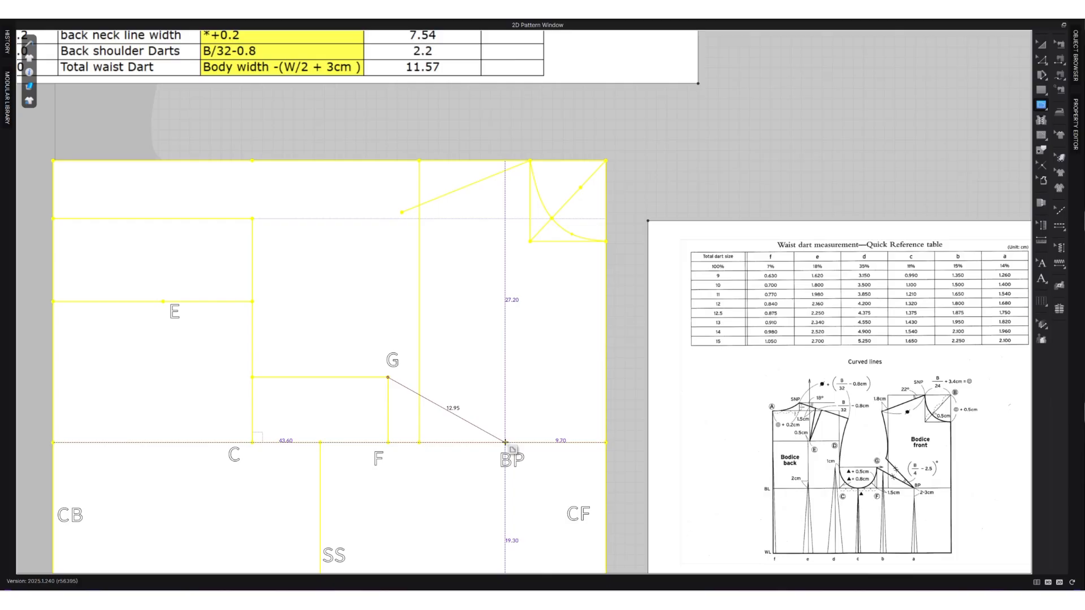
double_click(506, 443)
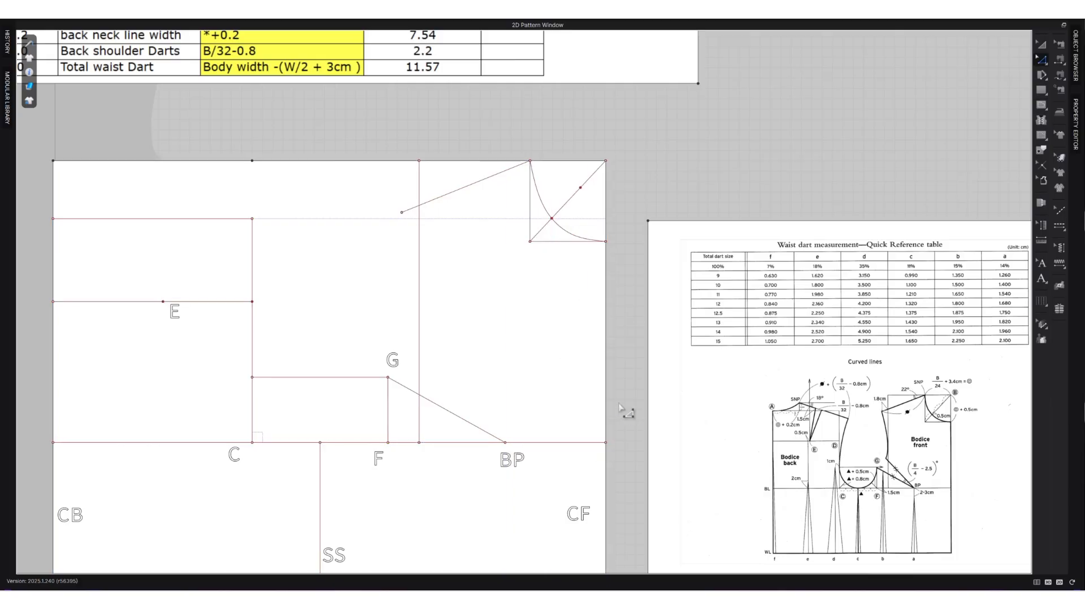
Add a reversed, extended internal line from BP at 21.2° to the lower bust dart leg, using the Local axis.
scroll(582, 471, down, 1)
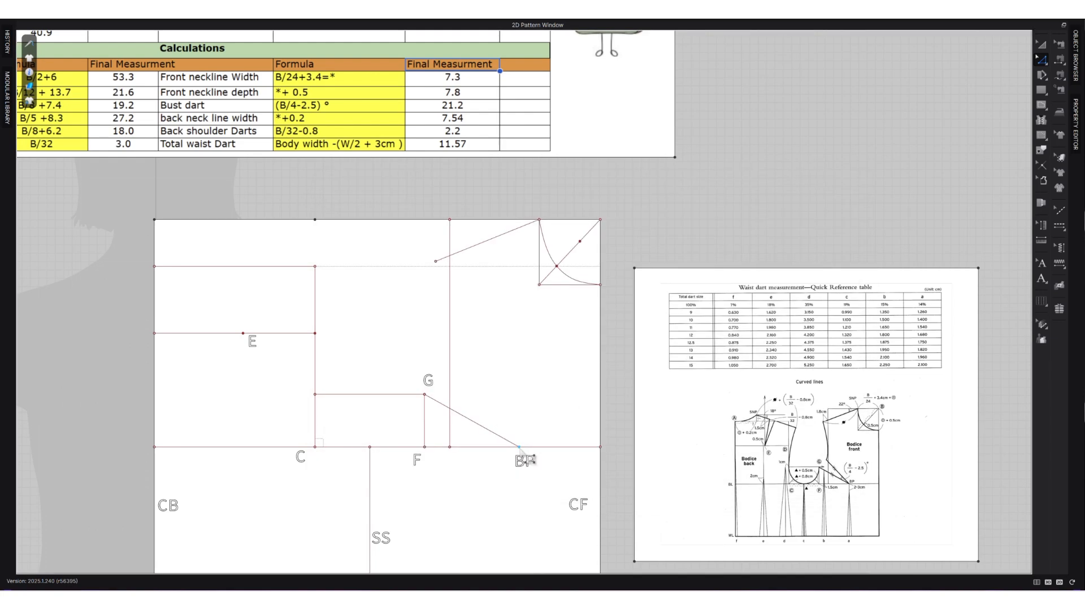
right_click(519, 448)
mouse_move(584, 483)
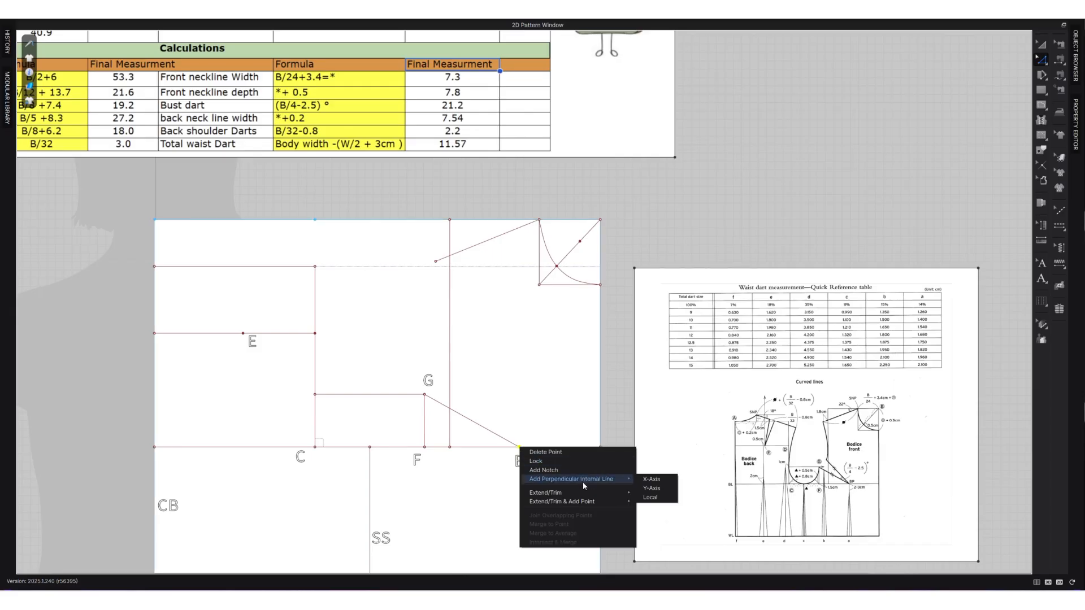
click(650, 497)
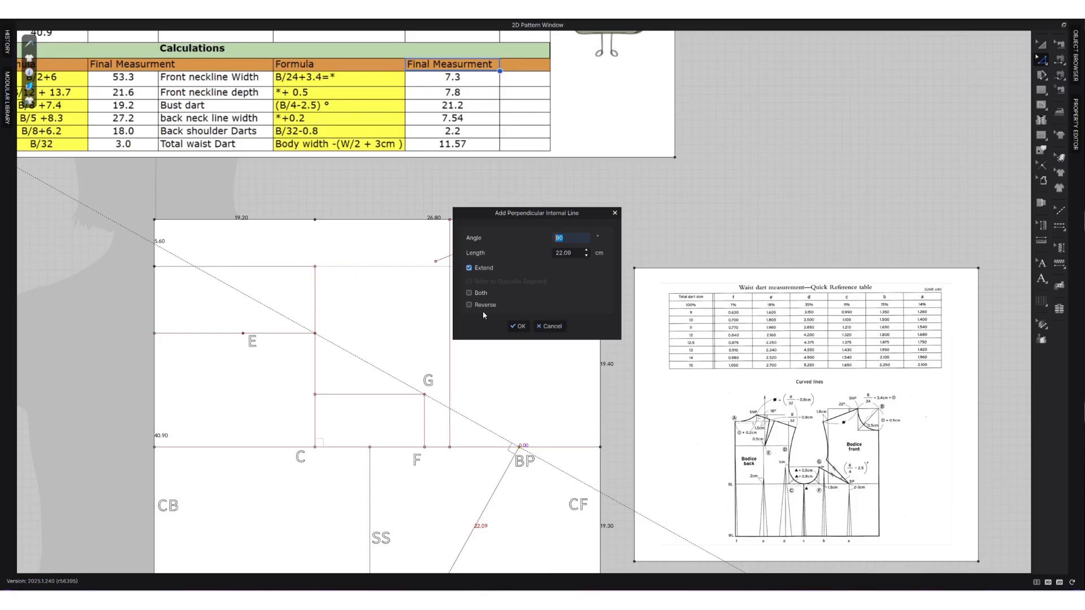
click(469, 305)
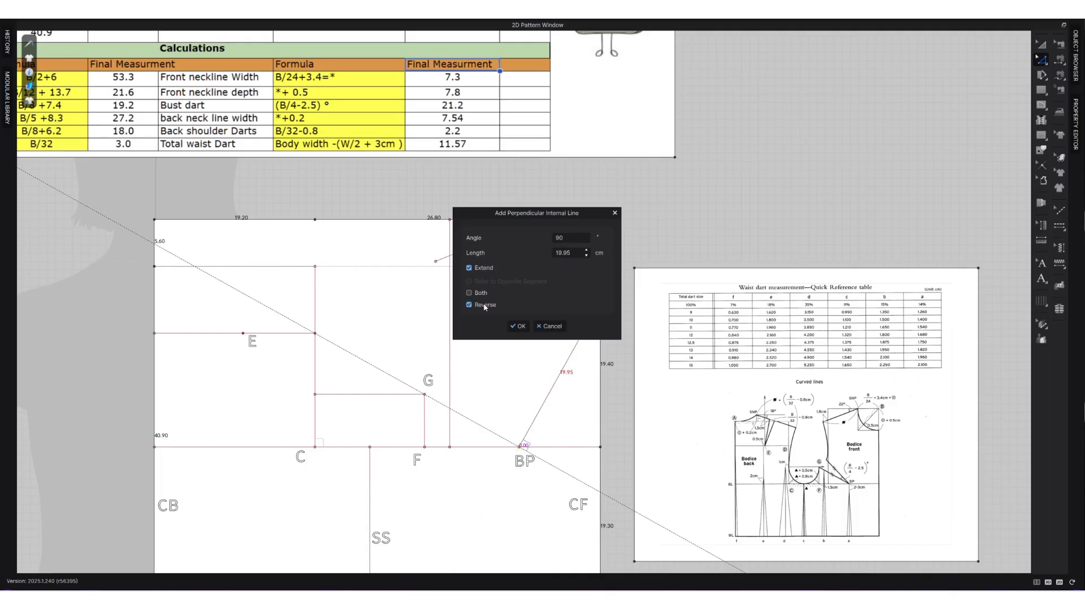
click(573, 238)
text(21.2)
key(Return)
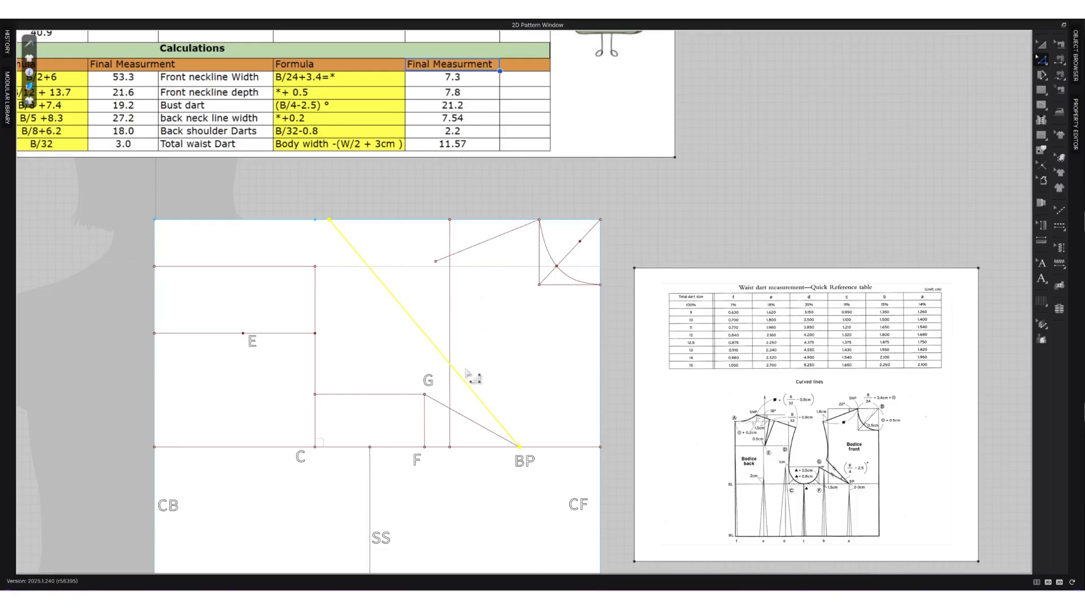
Split the upper bust dart line 13 cm from BP and remove the excess beyond the split point.
click(511, 409)
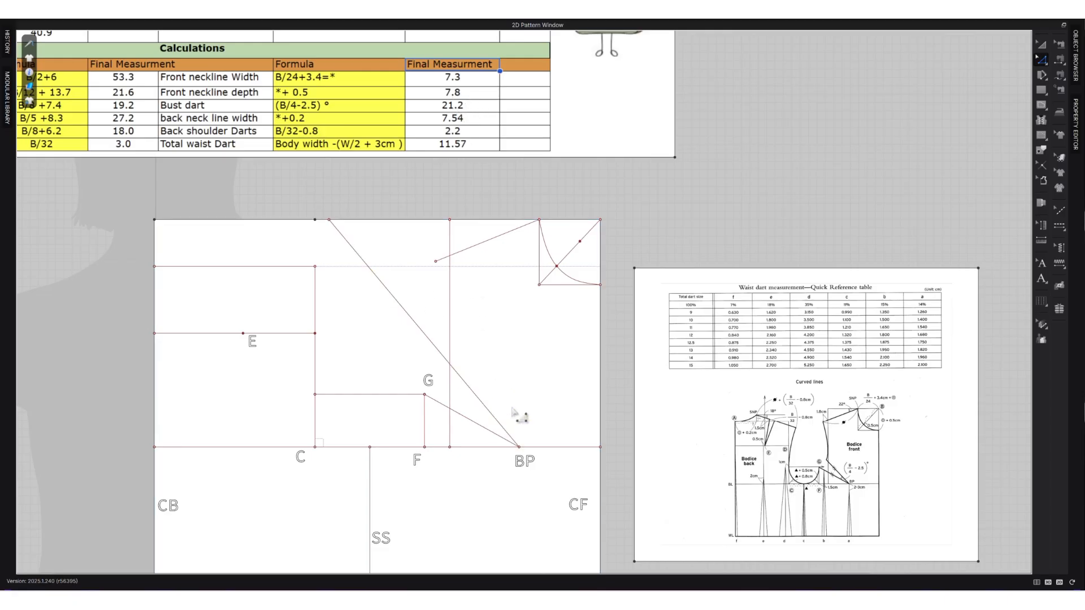
click(499, 421)
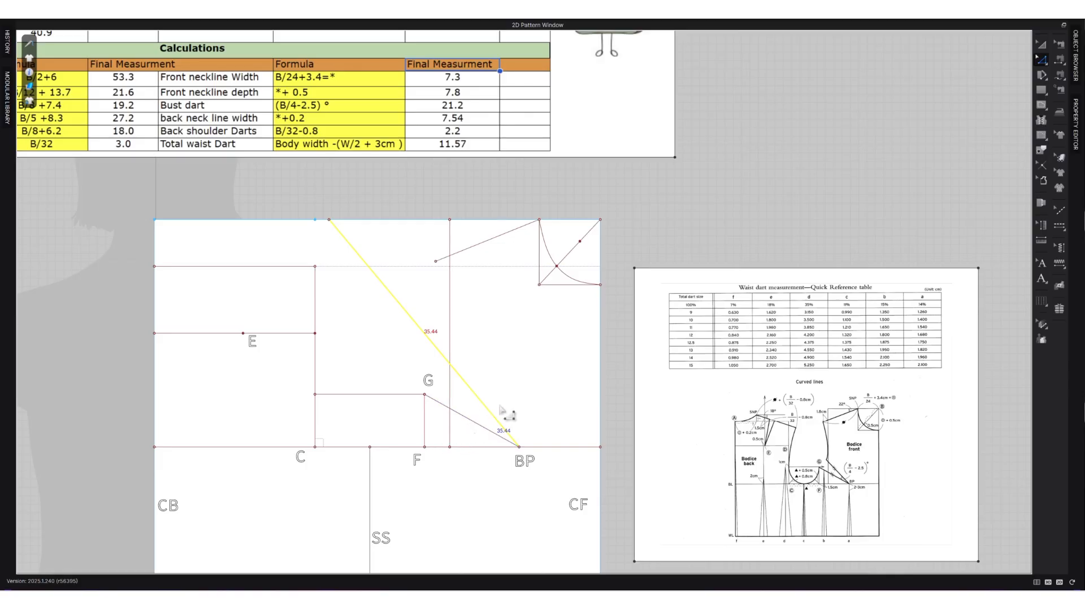
click(470, 421)
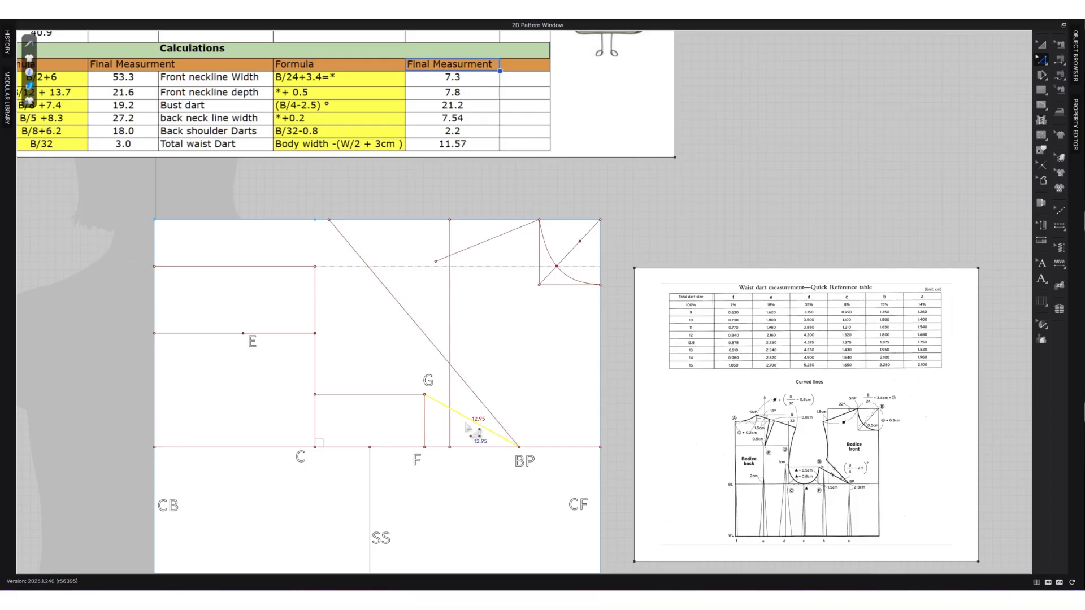
click(476, 396)
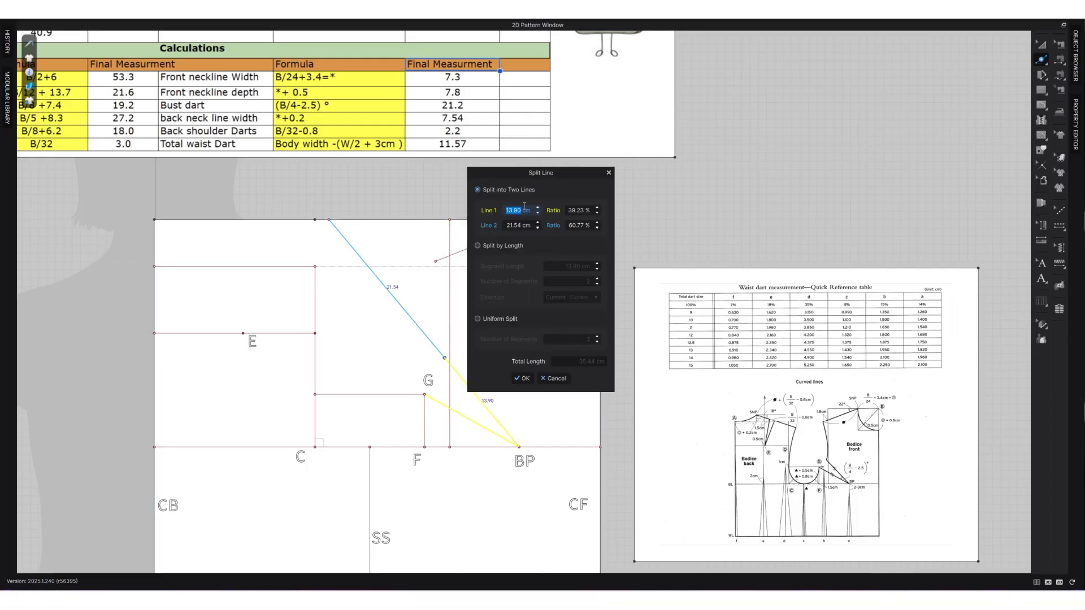
text(13)
click(521, 378)
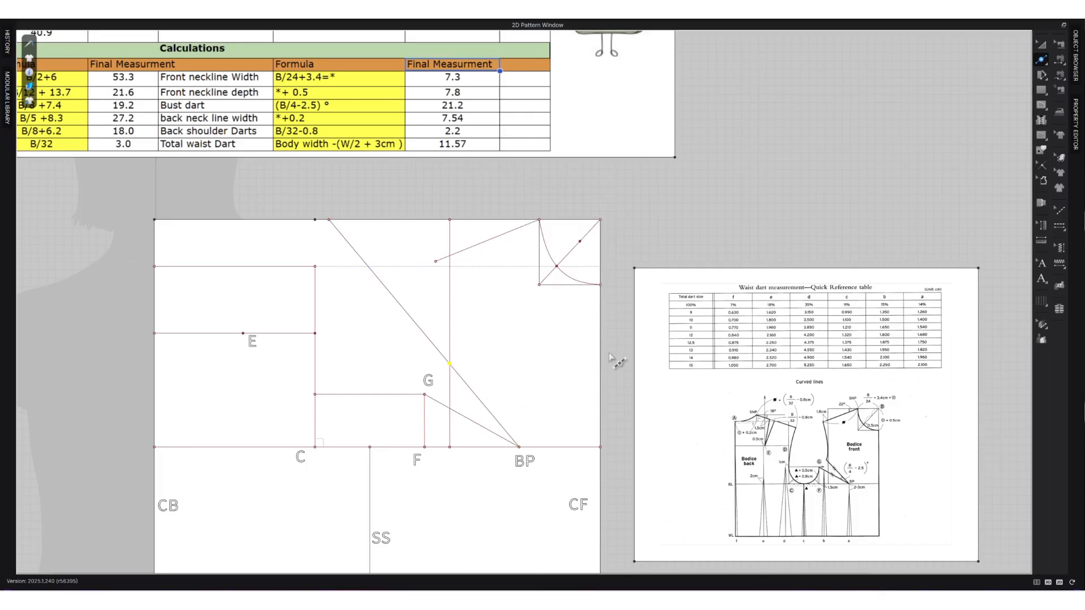
right_click(414, 318)
click(442, 516)
Draw a straight internal line from the front shoulder tip to the outer end of the upper bust dart leg.
scroll(455, 417, up, 3)
key(g)
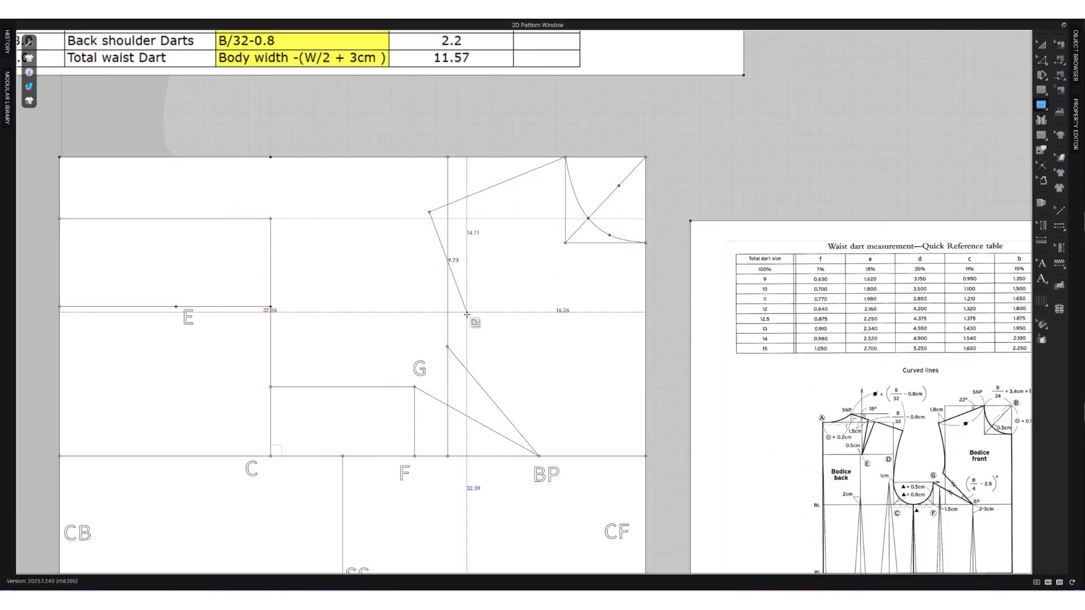
scroll(448, 348, up, 5)
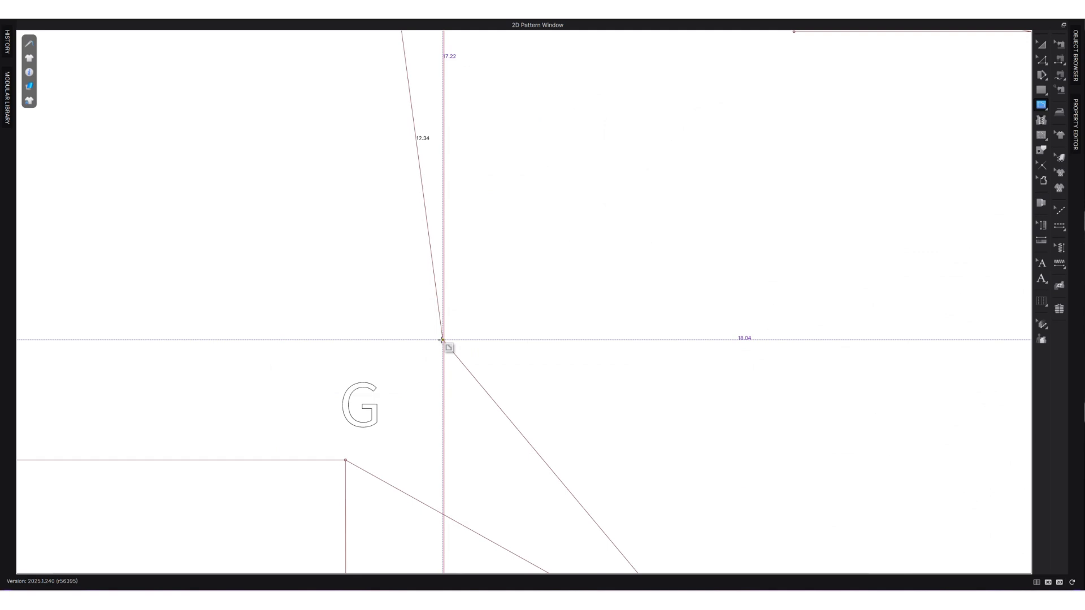
scroll(446, 344, up, 3)
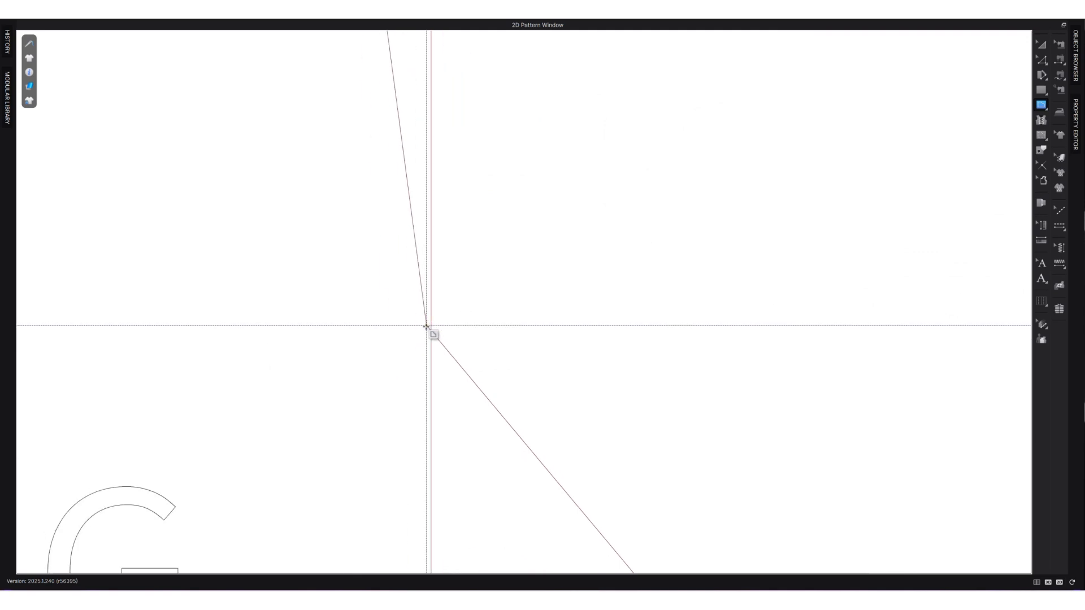
click(426, 326)
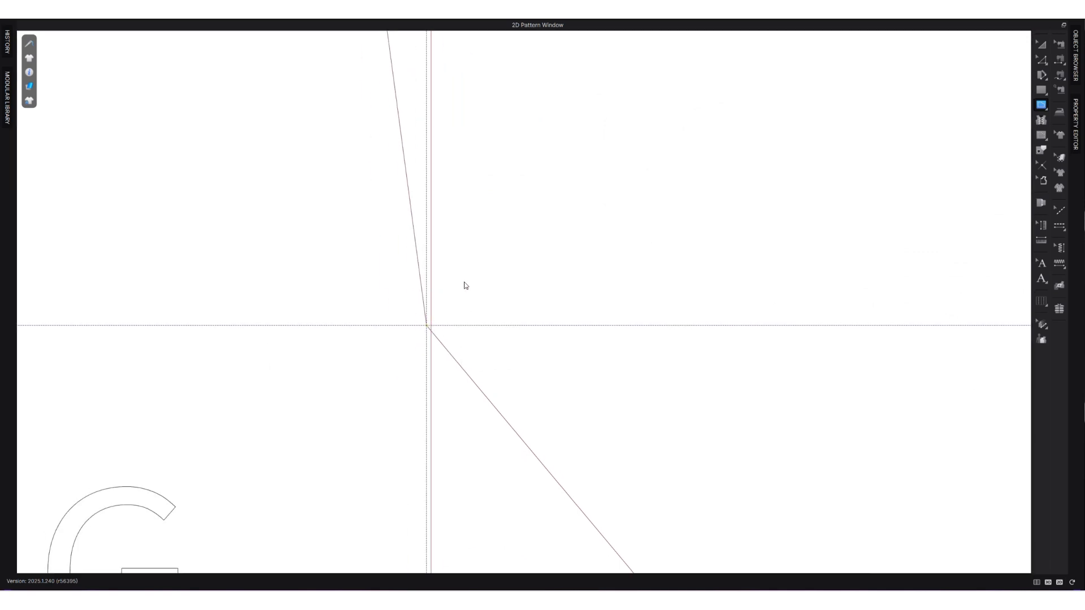
Bend the straight line between the front shoulder tip and the upper bust dart leg slightly toward centre front to shape the upper armhole.
scroll(464, 285, down, 6)
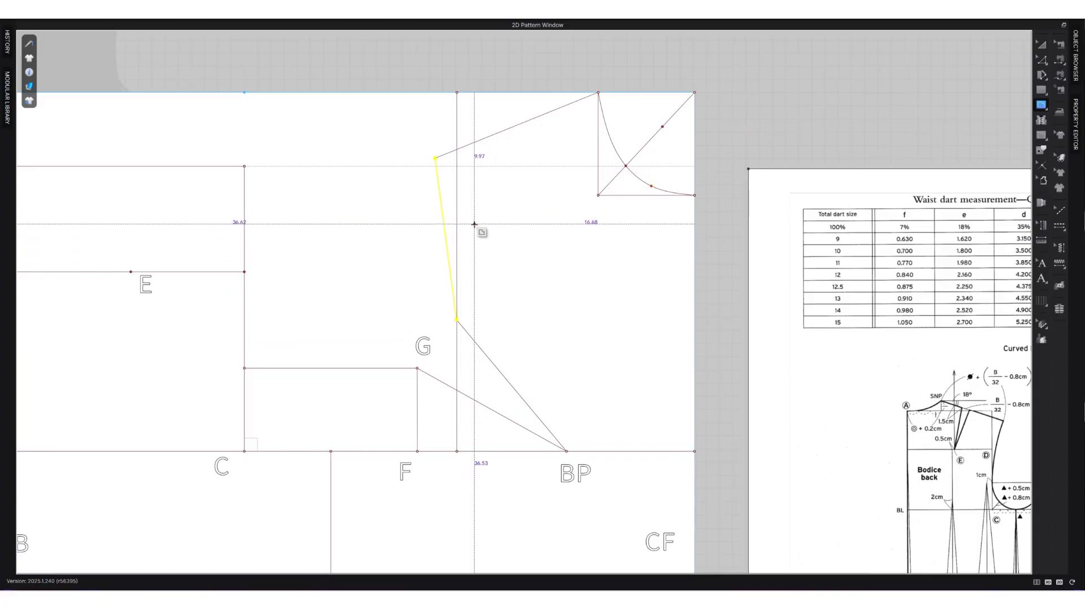
key(v)
click(445, 230)
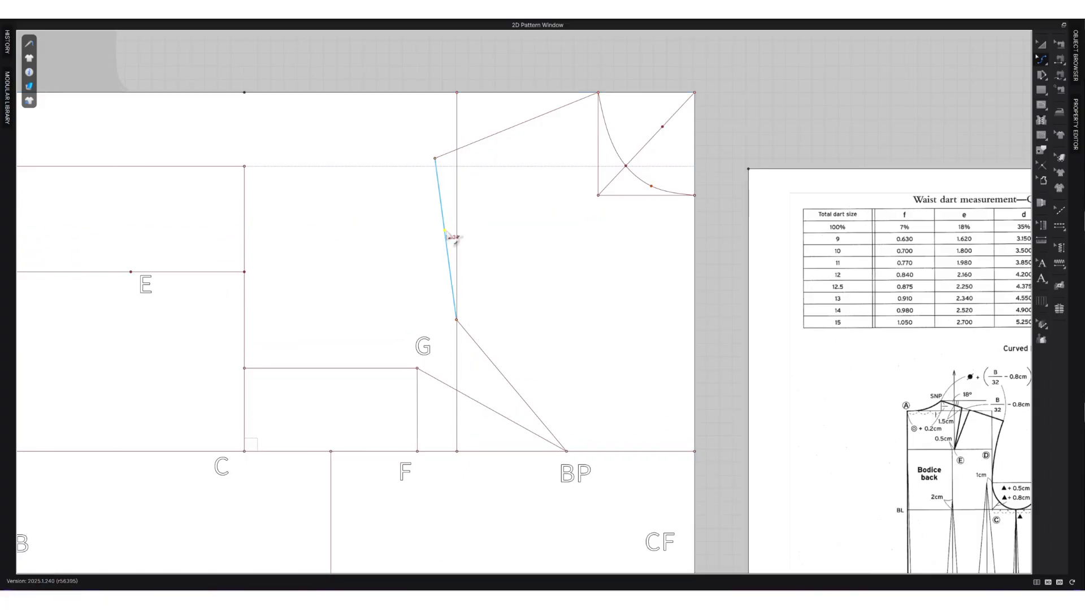
drag(454, 238, 458, 238)
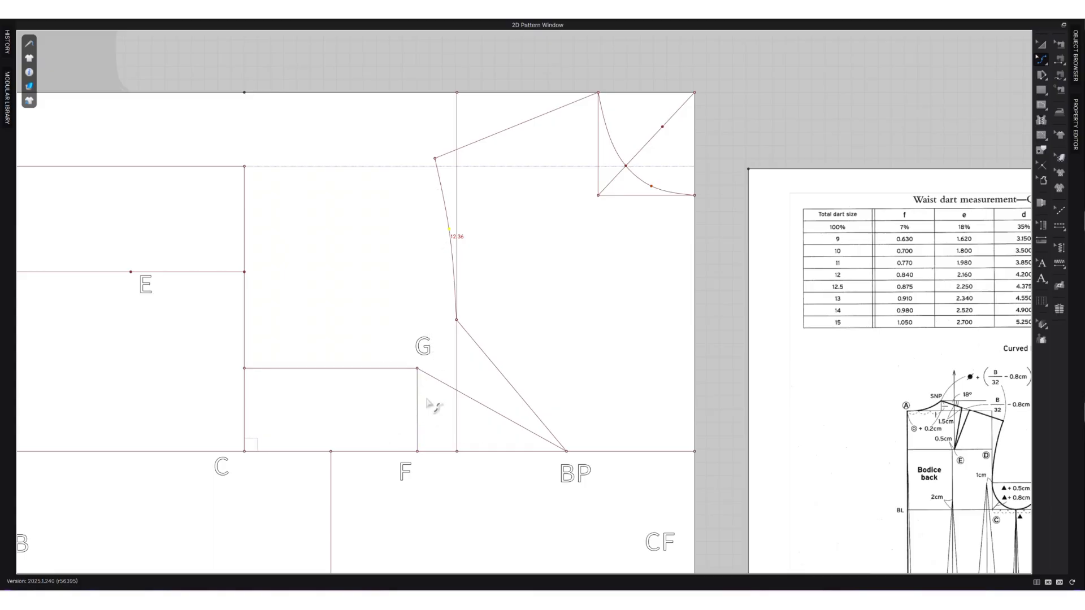
Split the bust line segment between the side seam SS and point F uniformly into 3 segments.
scroll(430, 395, down, 2)
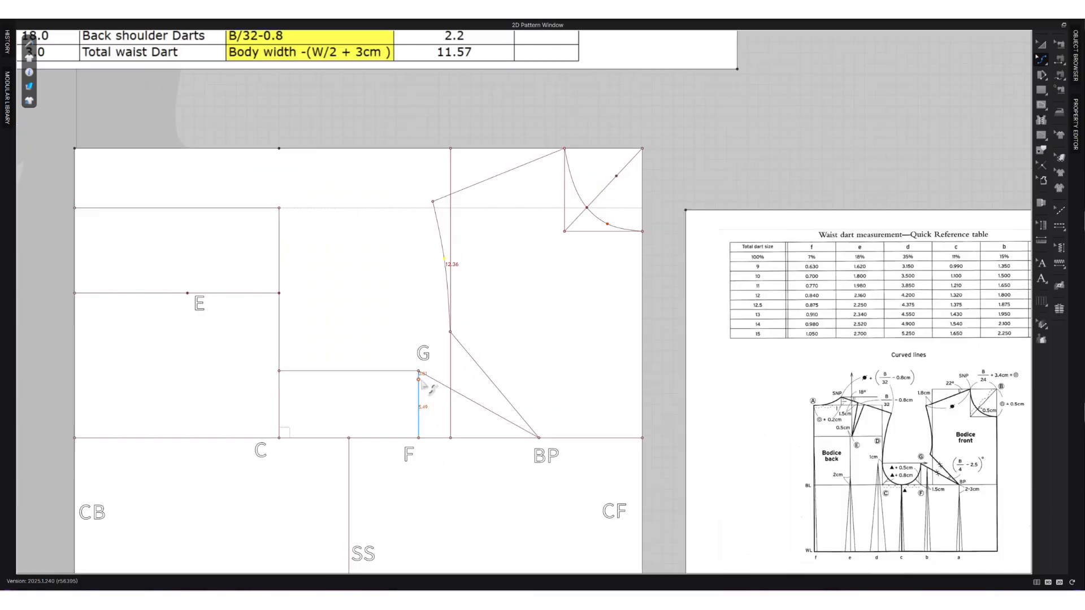
right_click(389, 438)
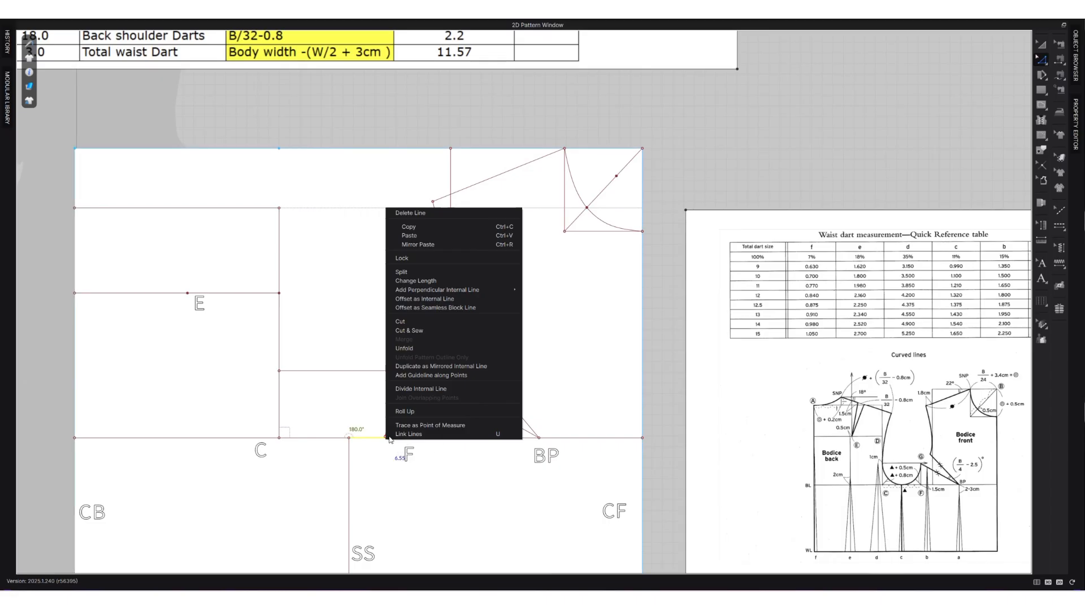
click(401, 272)
click(492, 318)
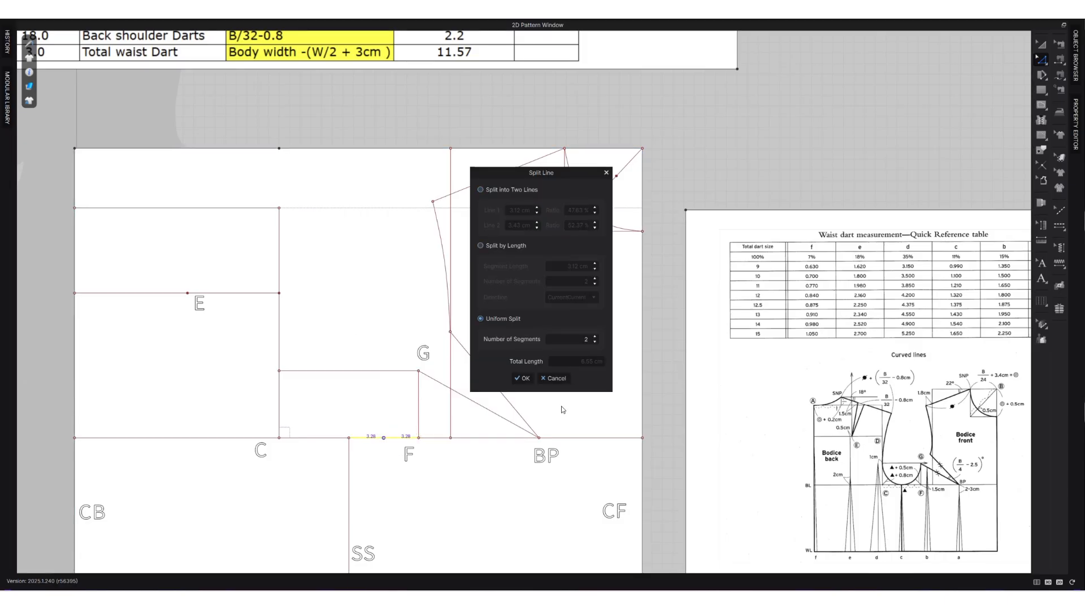
click(522, 378)
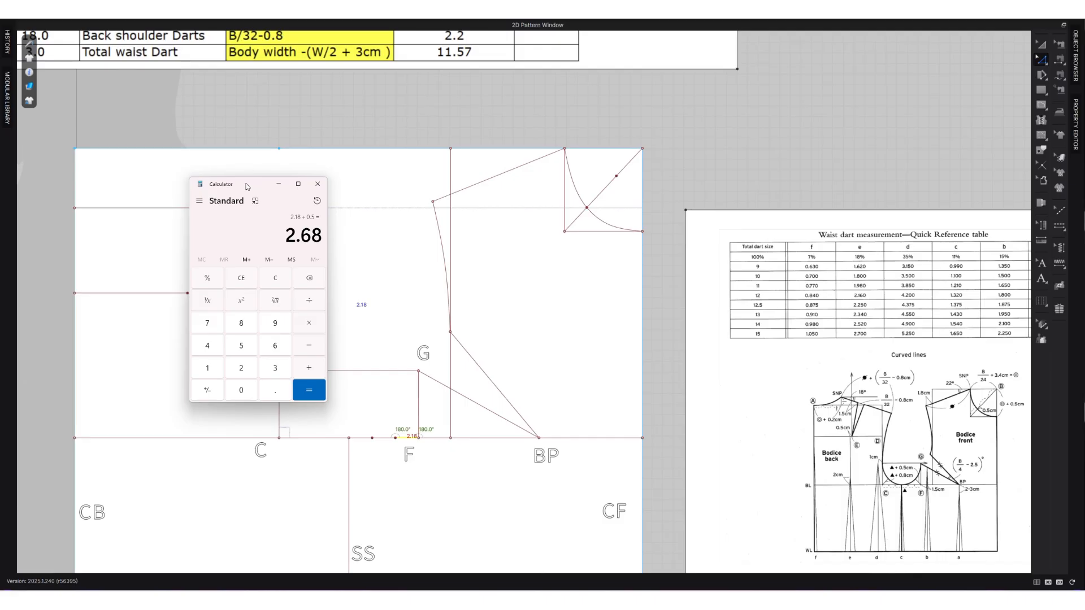
Calculate 2.18 + 0.5 and add a 2.68 cm internal line from point F at 45° relative to the X-Axis, with Extend off.
drag(247, 187, 119, 305)
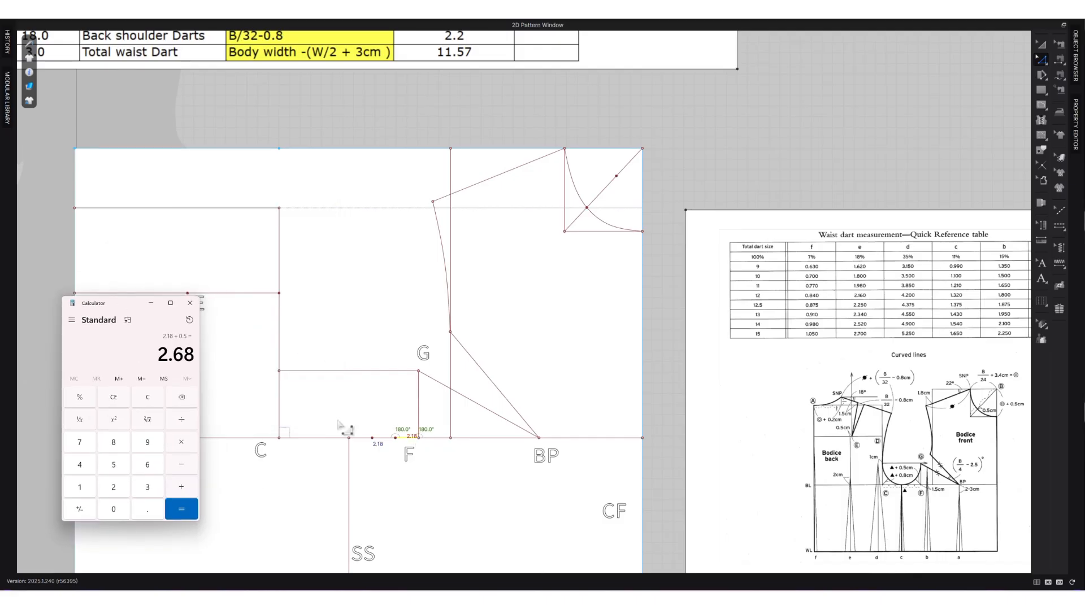
click(422, 450)
click(419, 438)
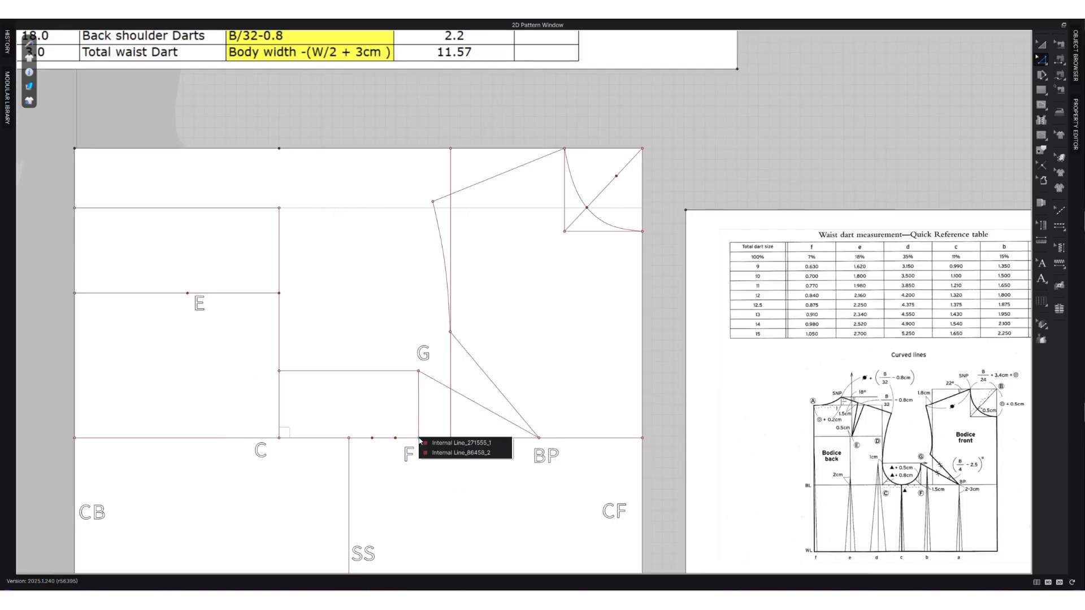
click(461, 443)
right_click(419, 439)
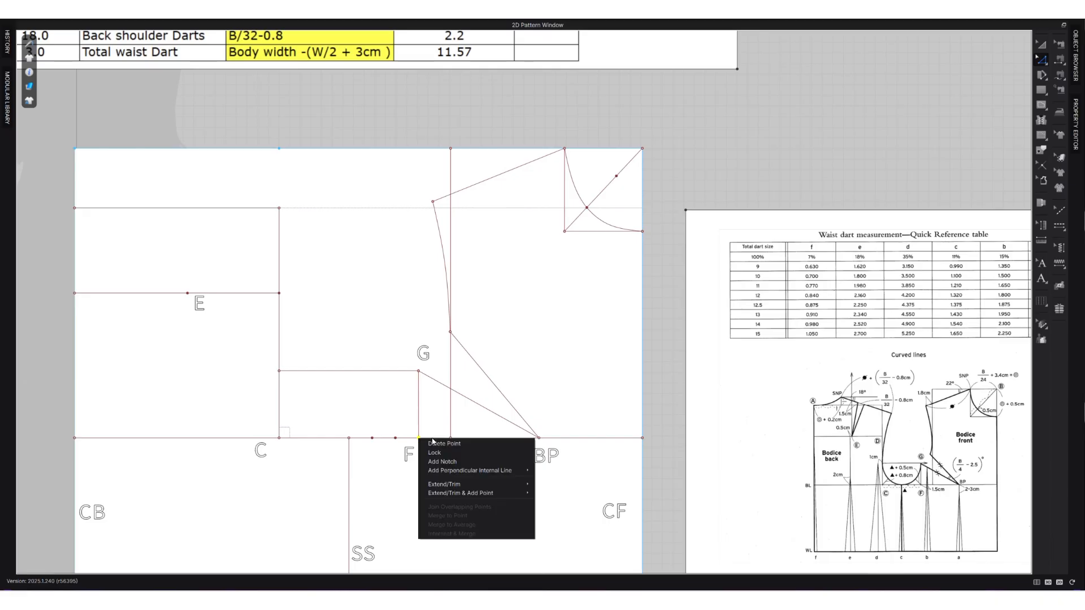
mouse_move(470, 471)
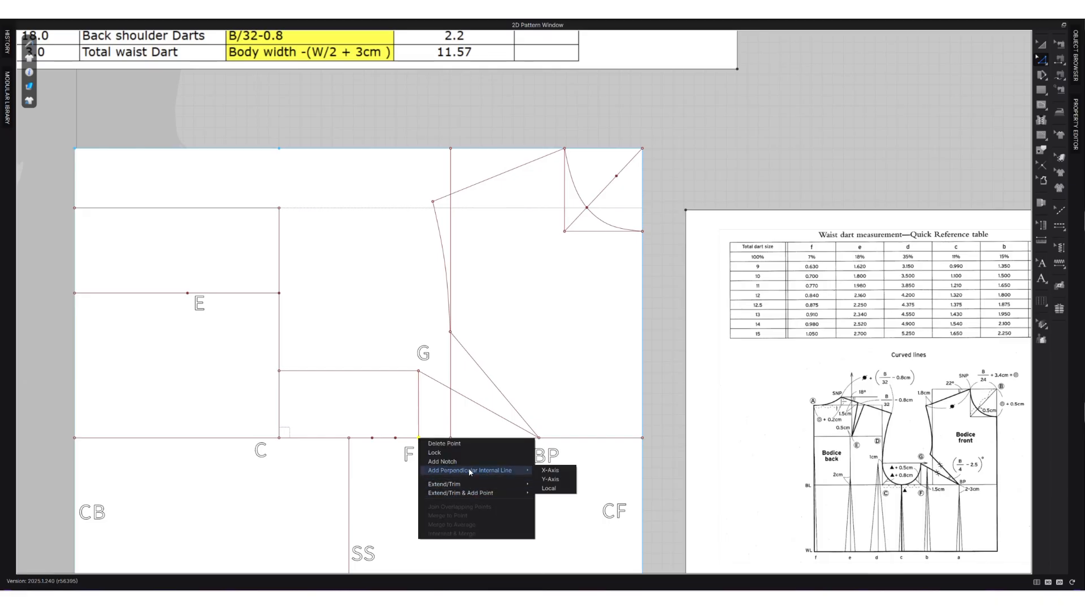
click(559, 472)
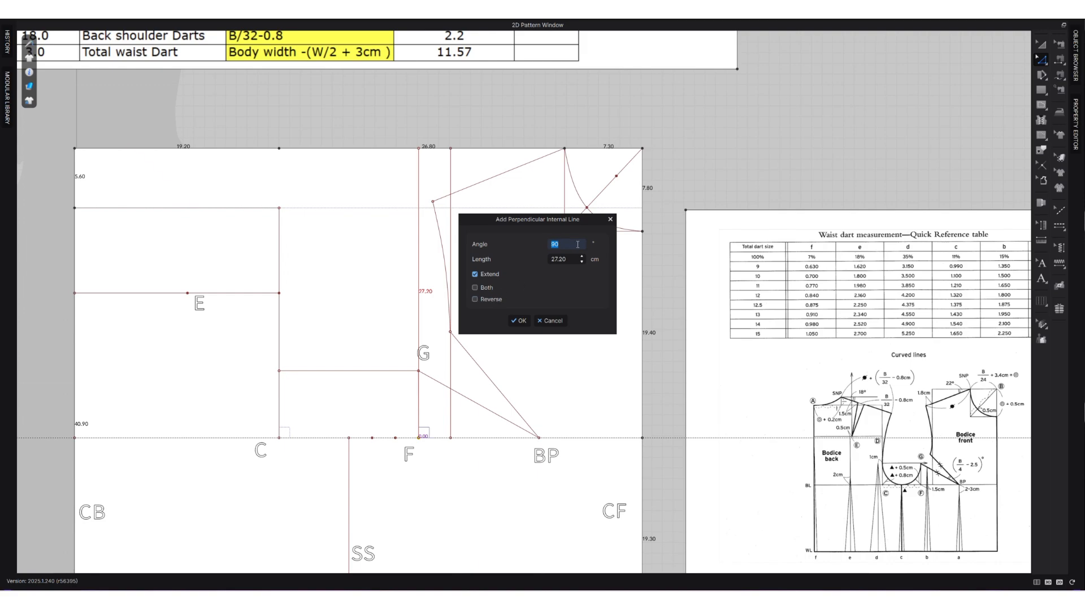
text(45)
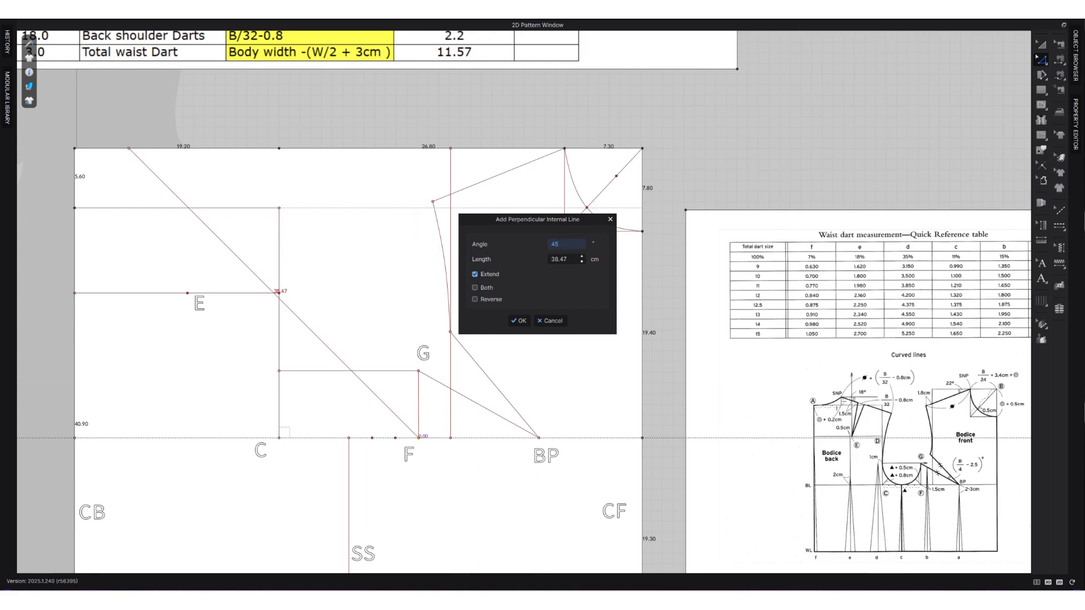
key(alt+Tab)
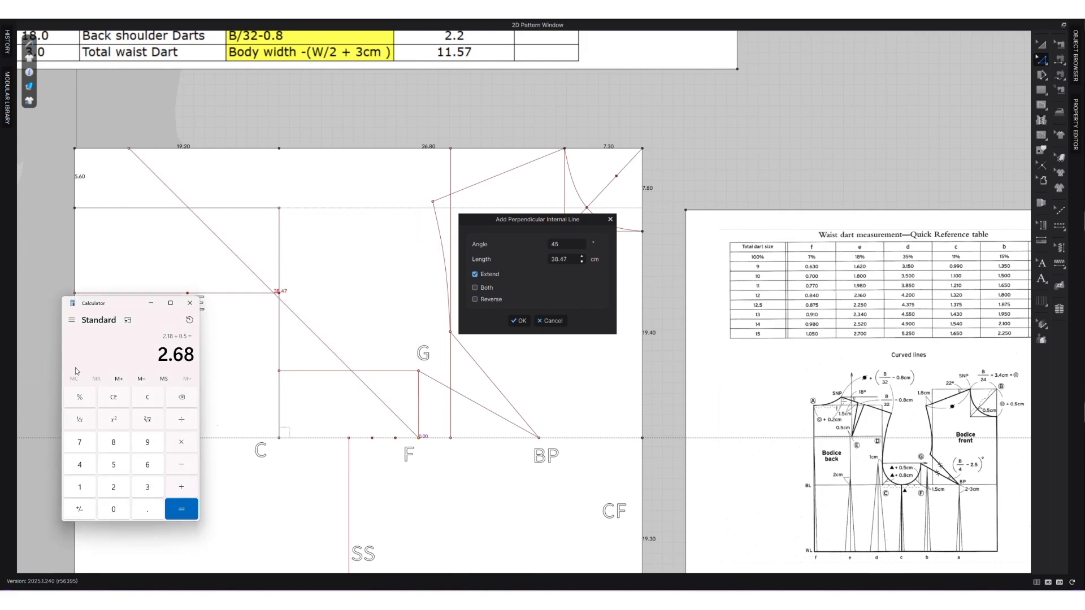
click(561, 260)
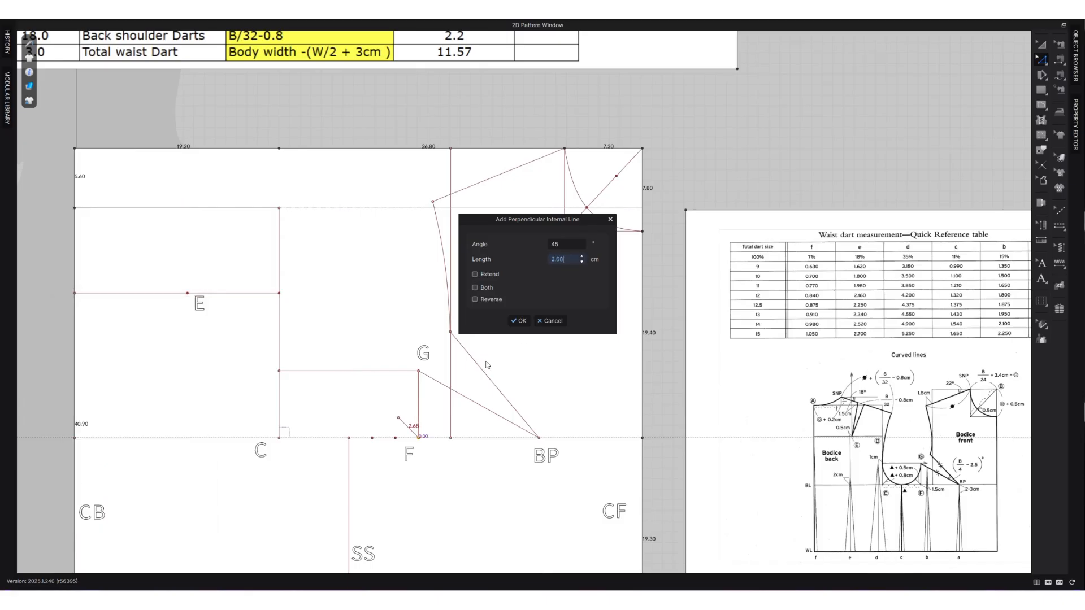
click(519, 320)
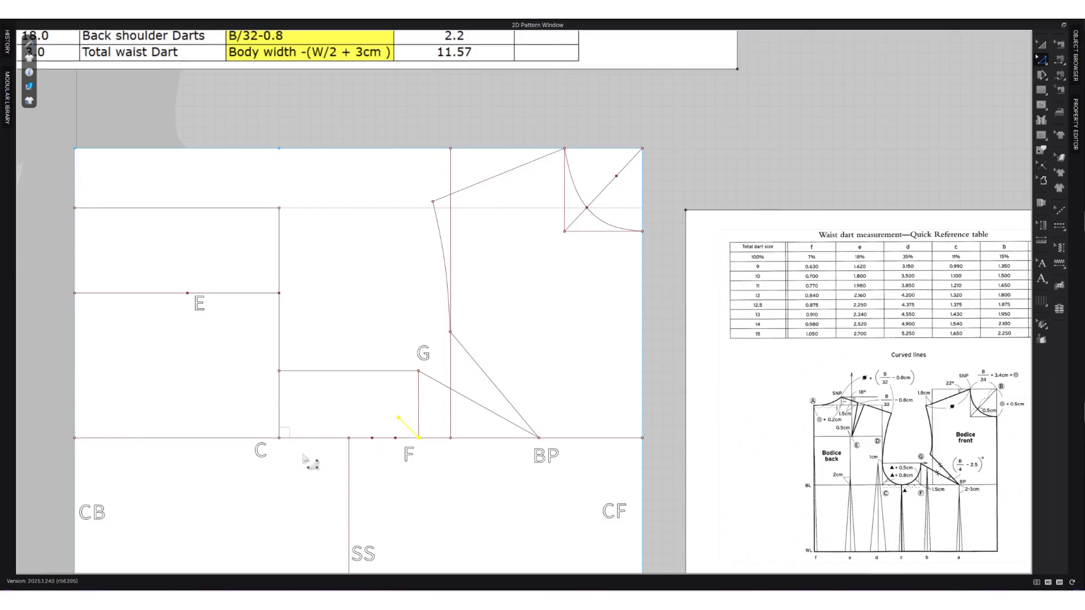
Draw a curved internal line from the side seam point on the bust line through the tip of F's diagonal to point G.
key(g)
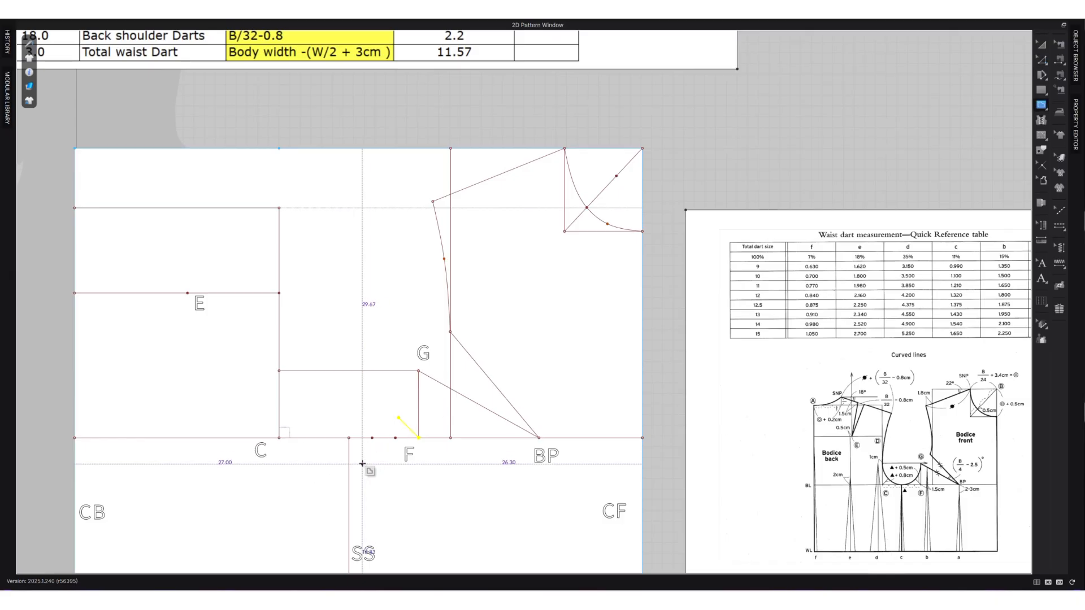
click(348, 438)
click(398, 418)
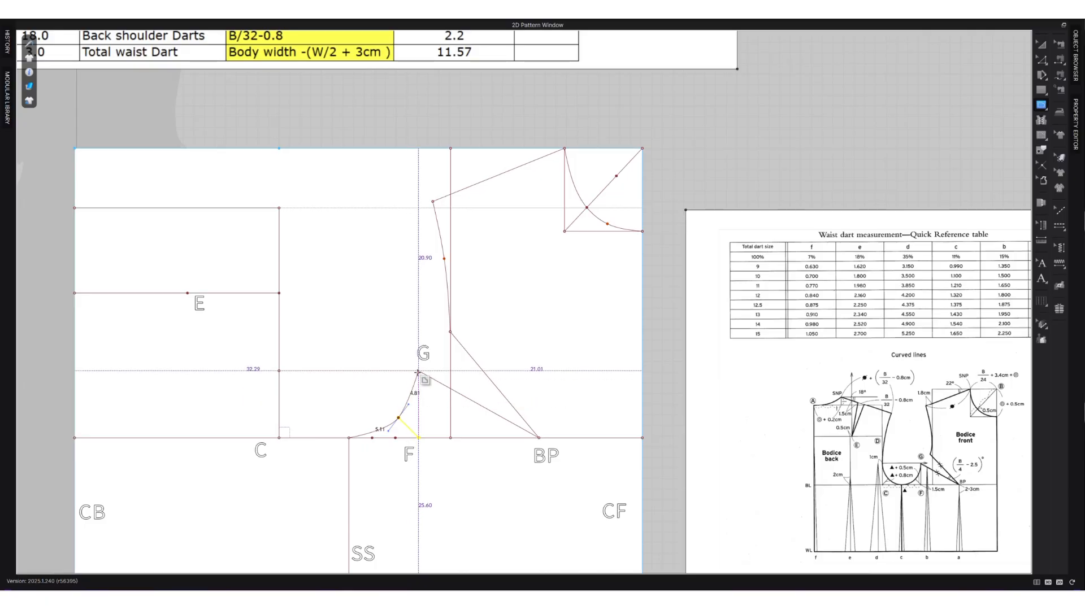
double_click(418, 371)
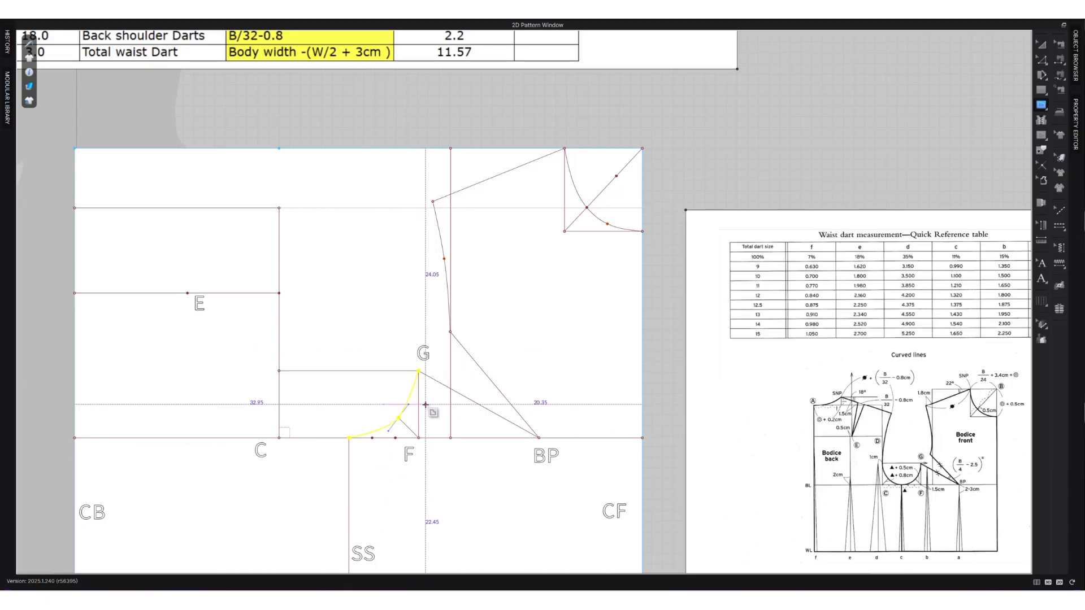
Adjust the curve handle at the diagonal's tip to give the lower front armhole a fuller, smoother curve.
key(z)
drag(409, 405, 421, 413)
scroll(411, 407, up, 5)
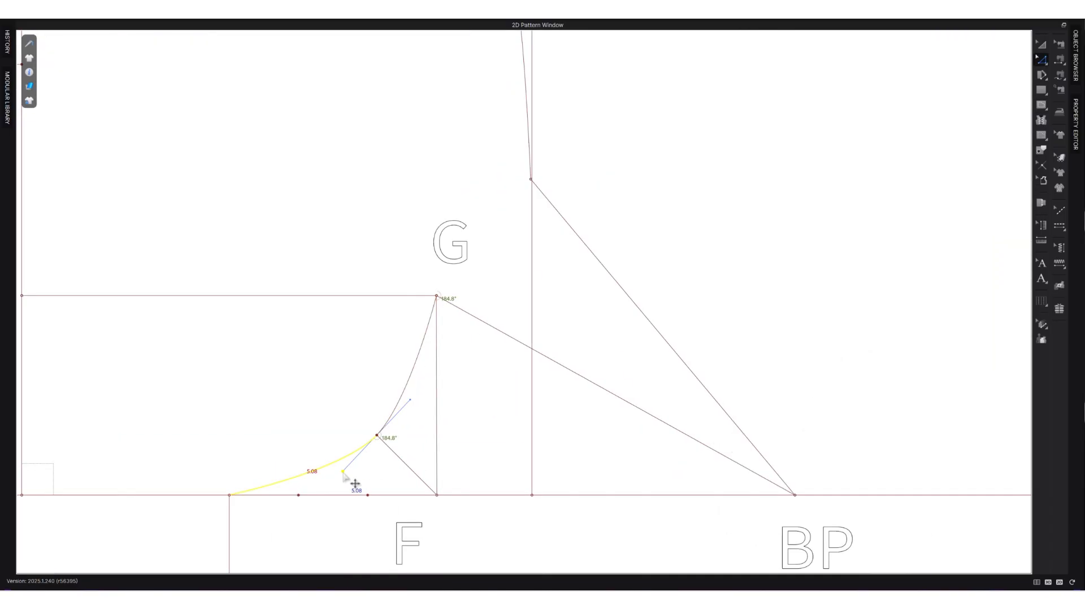
drag(343, 471, 351, 496)
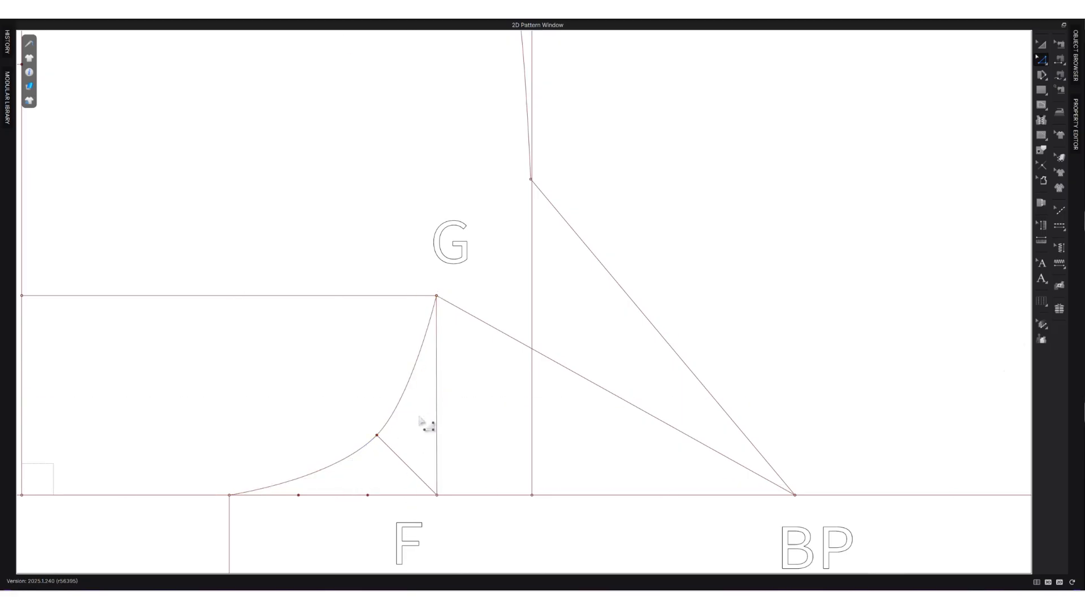
Split the horizontal back neck line into two lines, with the split point 7.54 cm from centre back.
scroll(426, 425, down, 5)
scroll(367, 427, down, 3)
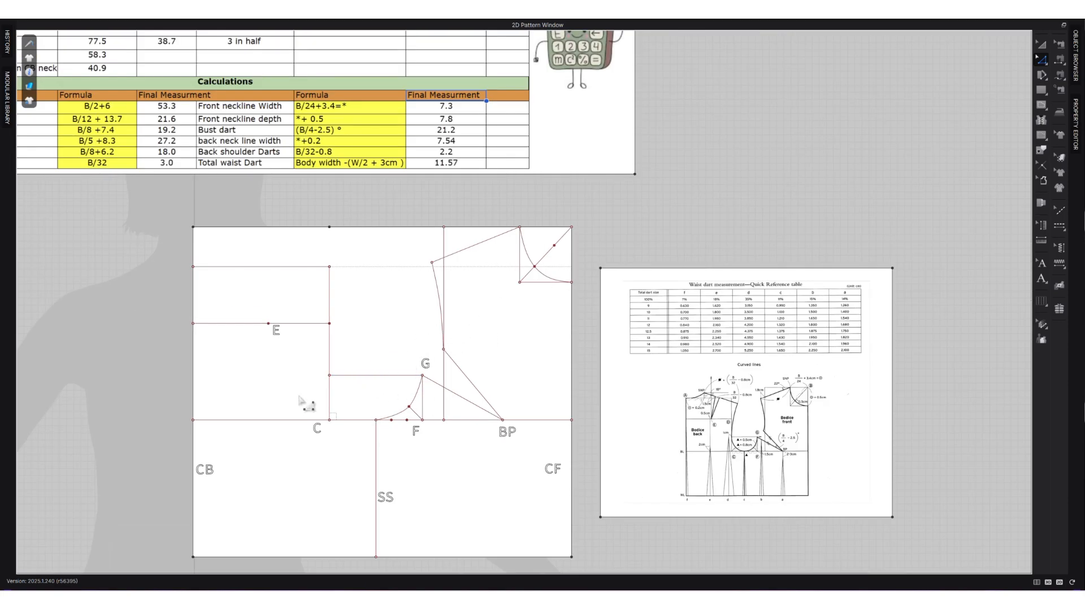
scroll(291, 396, up, 2)
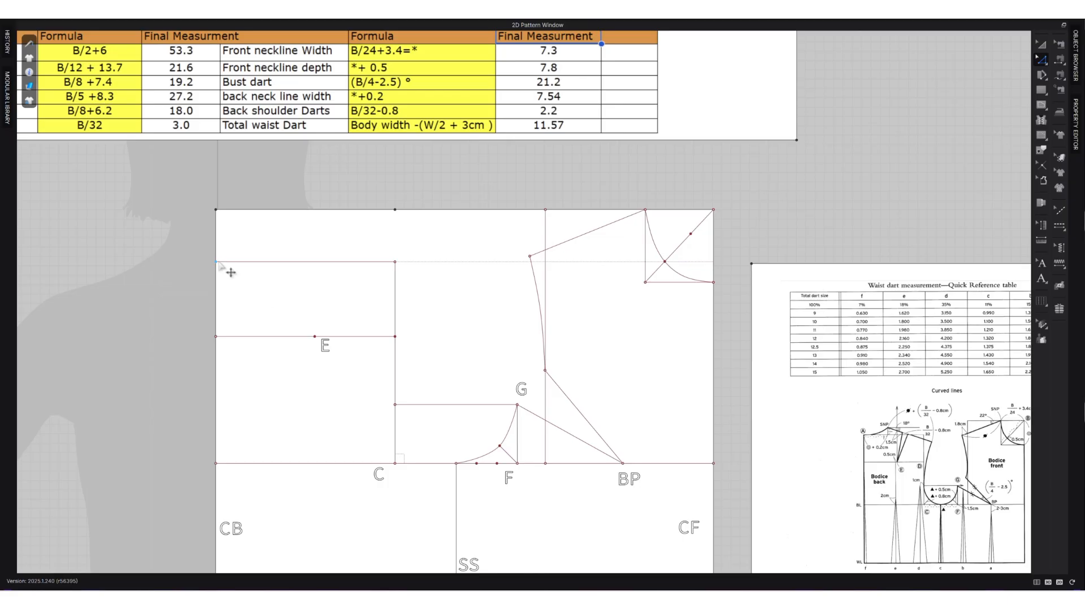
right_click(261, 264)
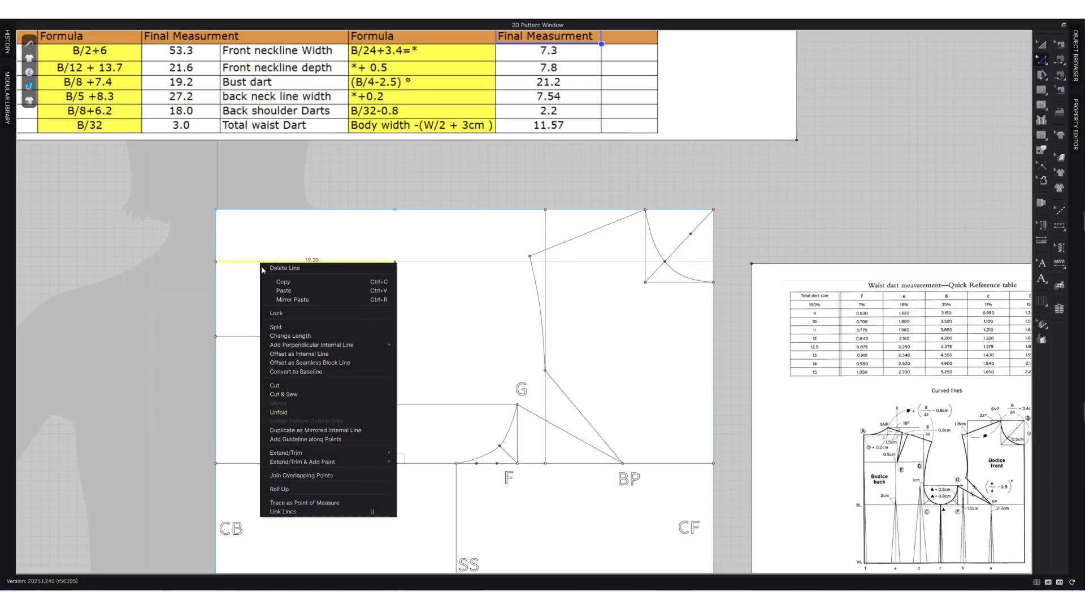
click(286, 329)
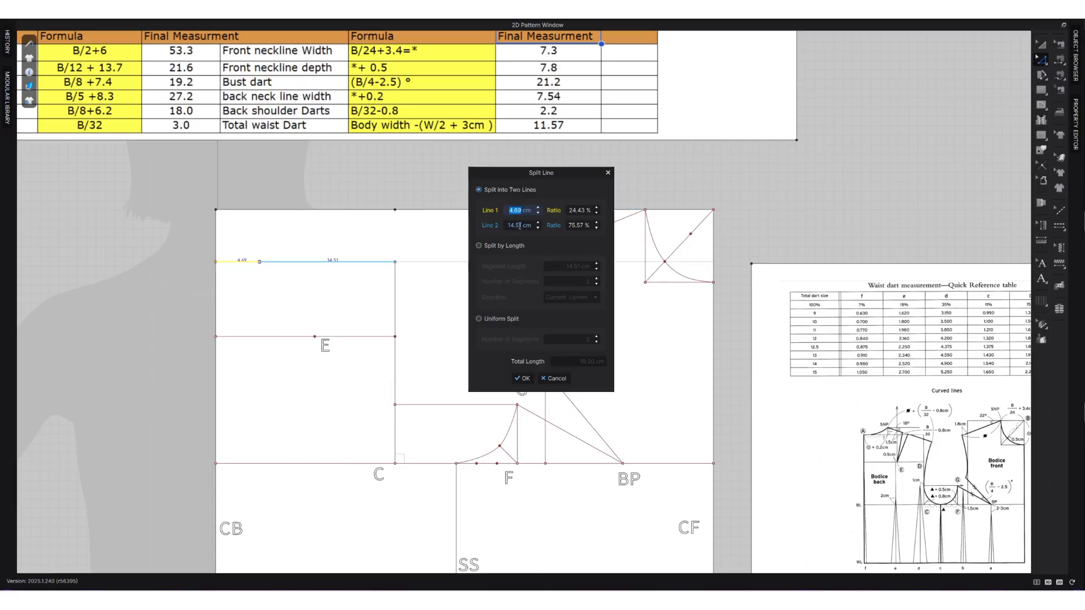
text(7.54)
click(522, 378)
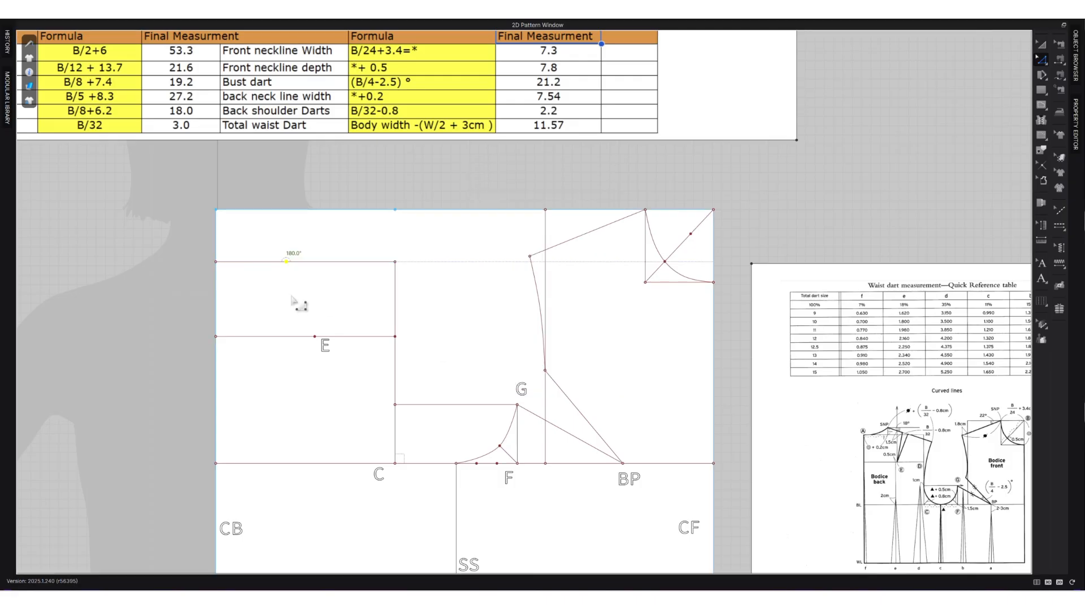
Split the 7.54 cm back neckline width segment uniformly into 3 segments.
right_click(253, 261)
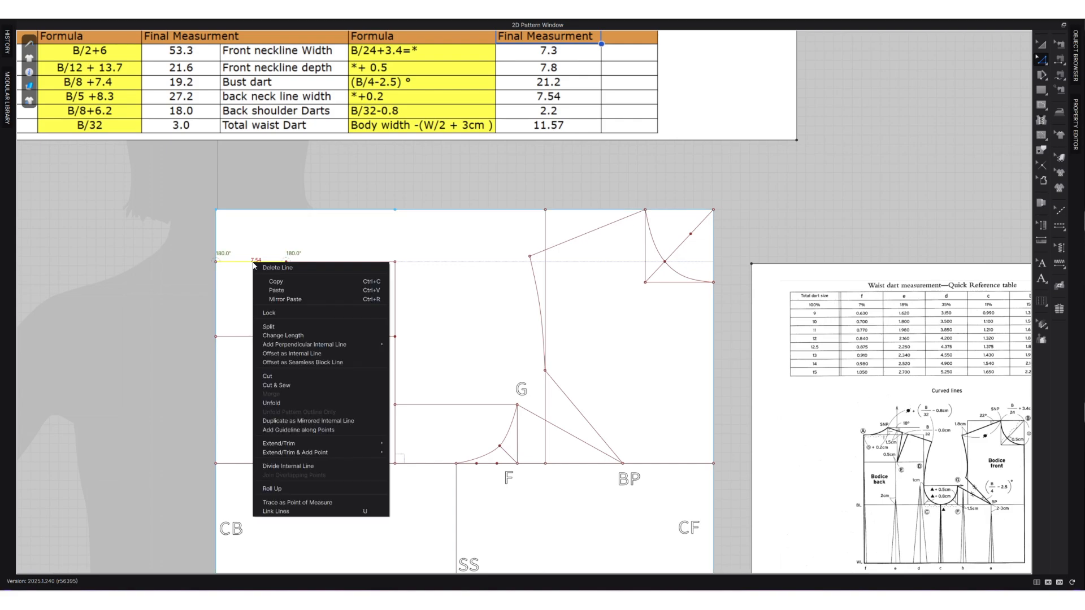
click(294, 328)
click(479, 318)
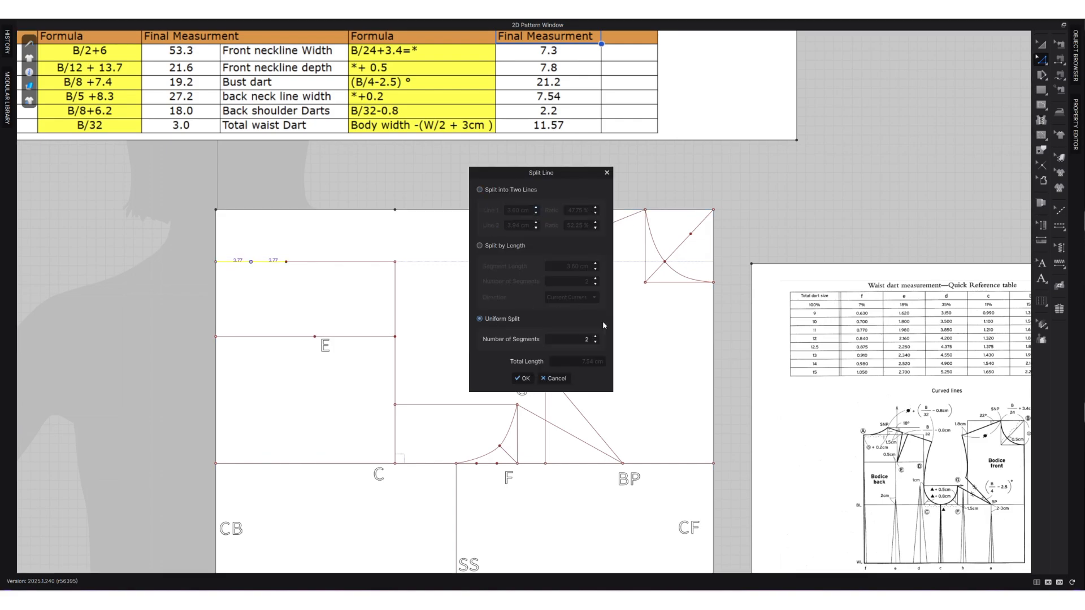
click(523, 378)
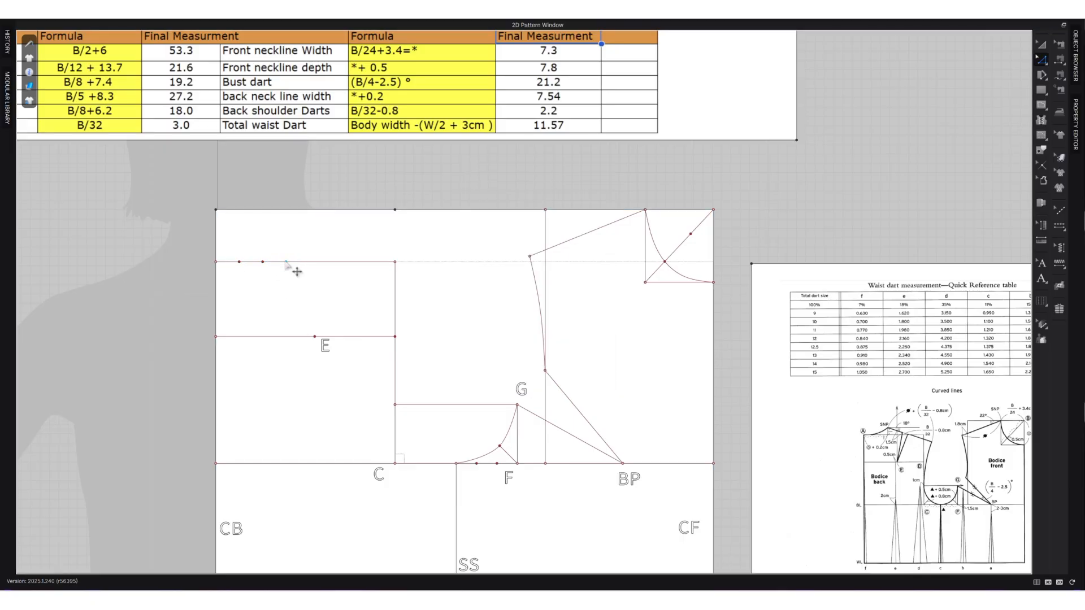
Add a perpendicular internal line relative to the X-Axis from the back neckline width point.
click(286, 262)
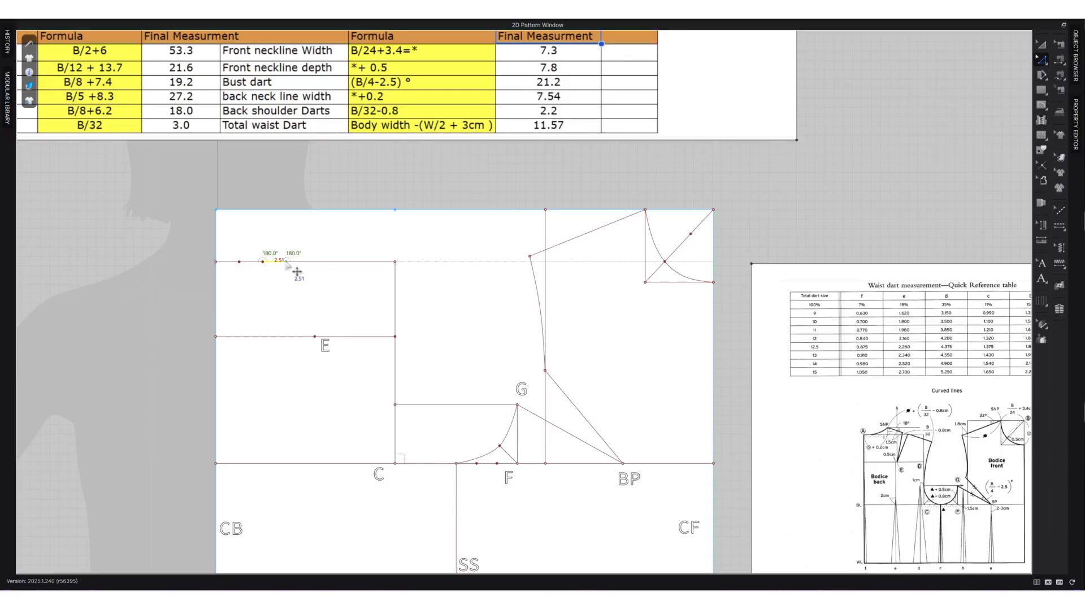
right_click(287, 263)
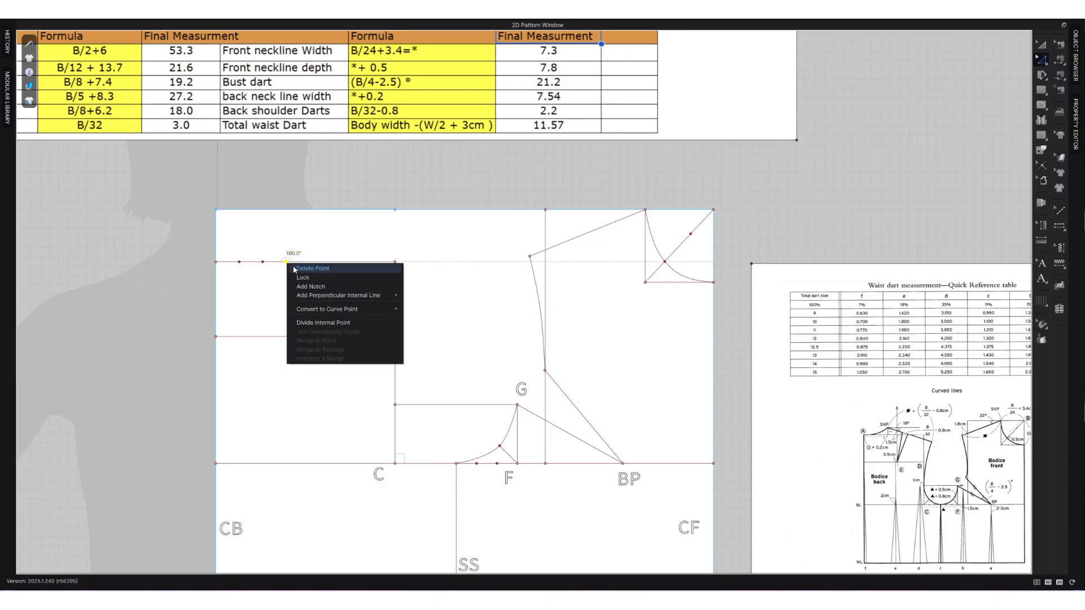
click(330, 309)
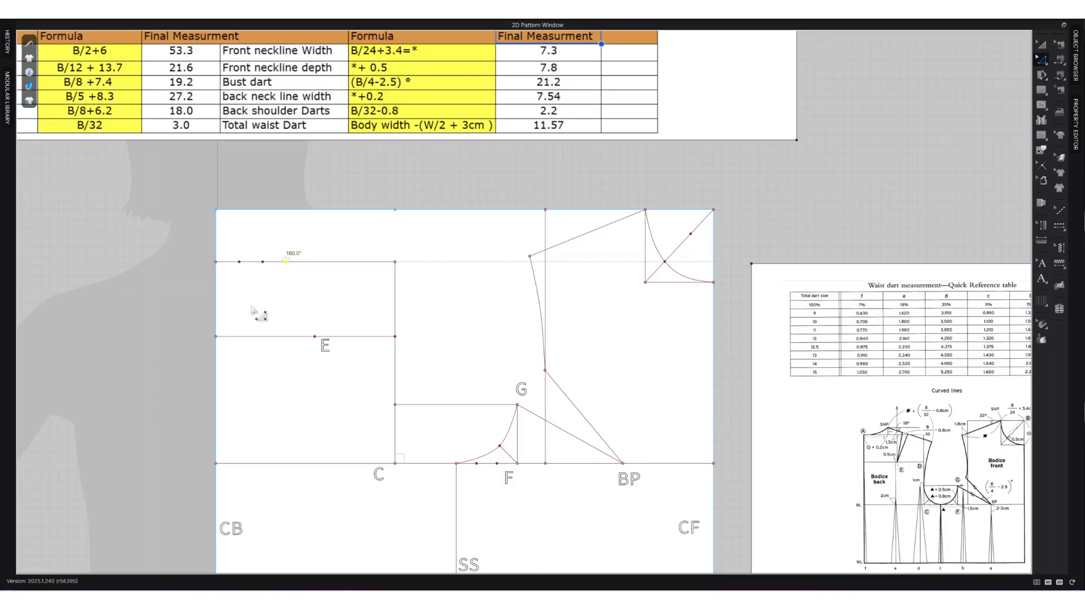
right_click(286, 263)
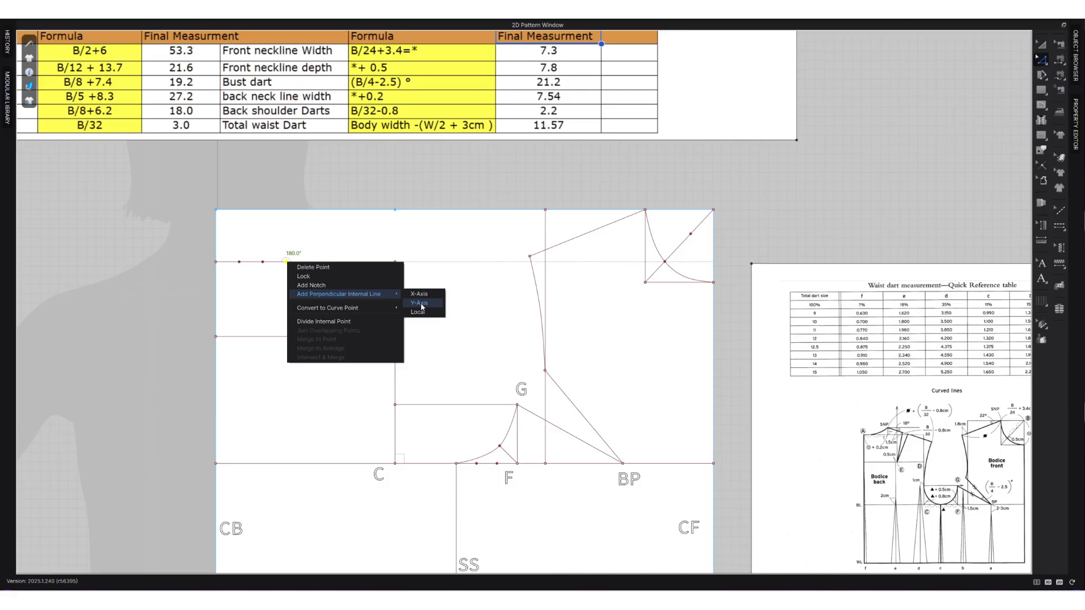
click(419, 295)
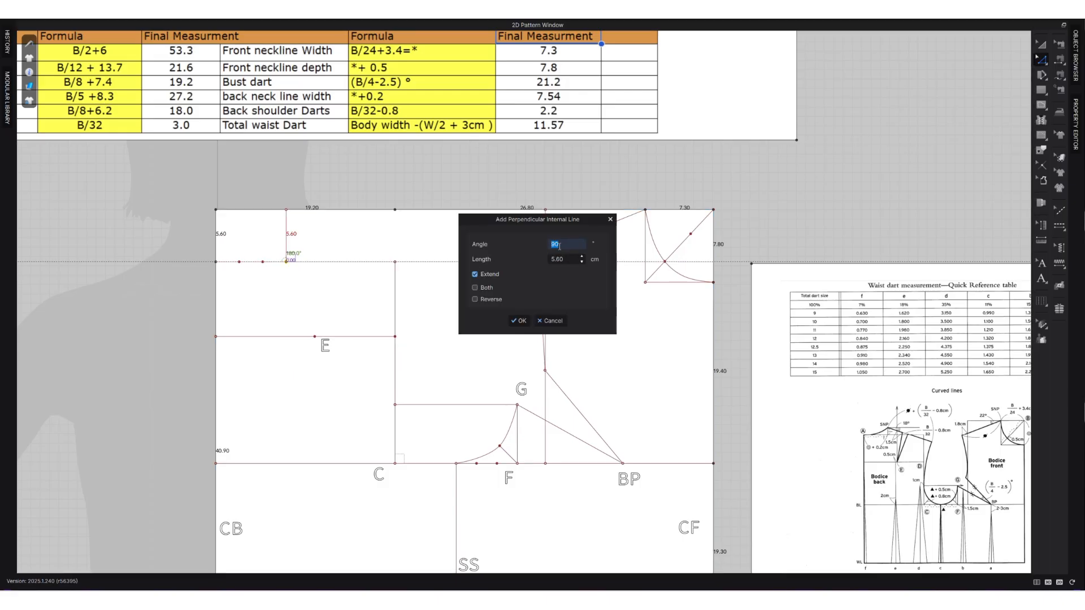
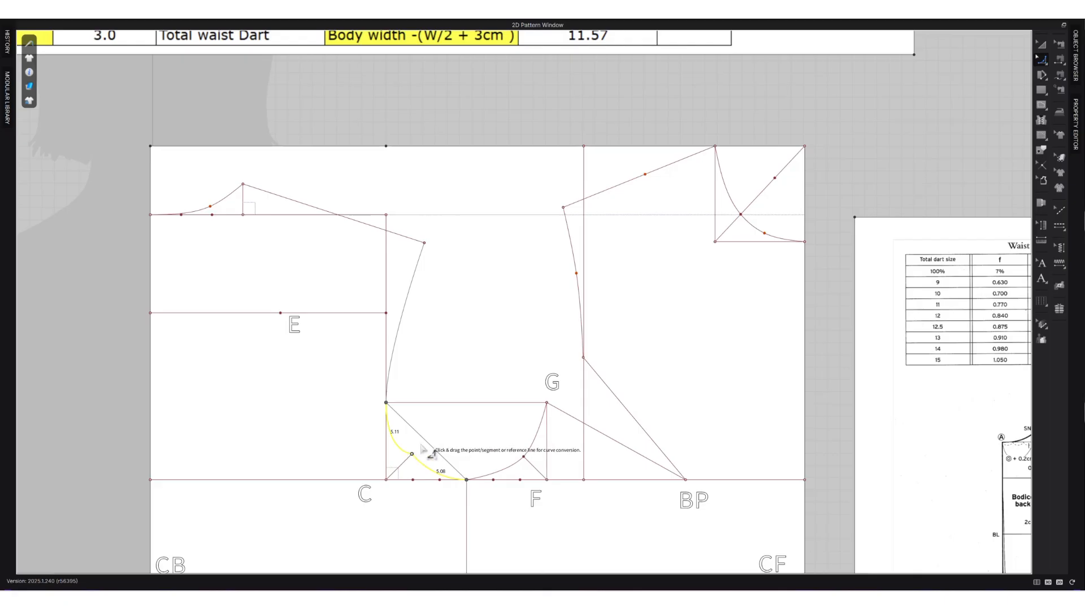
Reshape the lower back armhole between the armhole corner and the side seam into a smooth curve through the diagonal's tip.
mouse_move(427, 443)
mouse_down()
mouse_move(415, 459)
mouse_move(429, 464)
mouse_up()
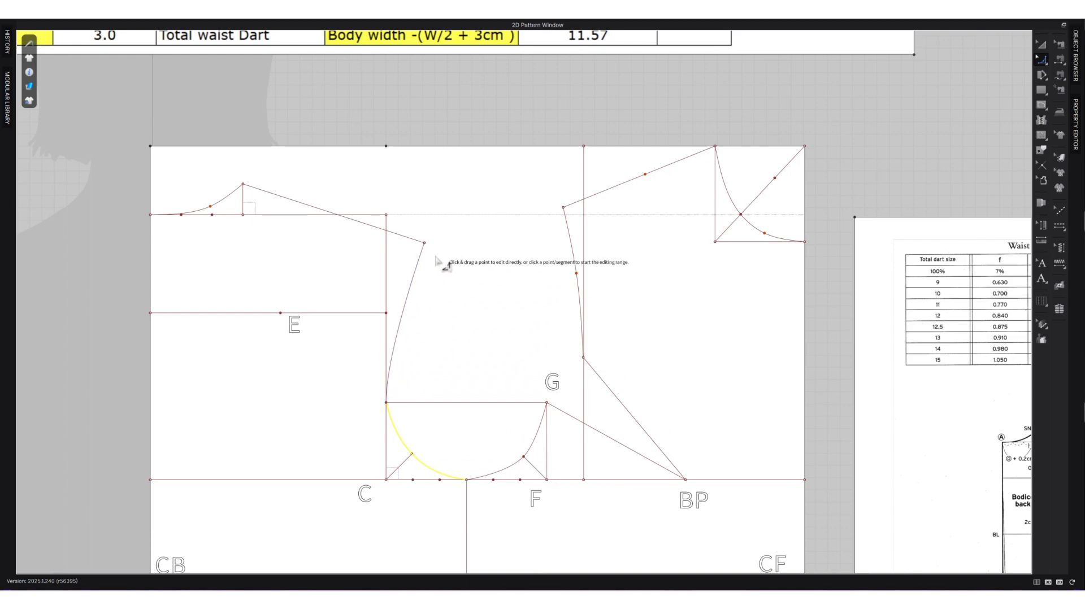
click(458, 291)
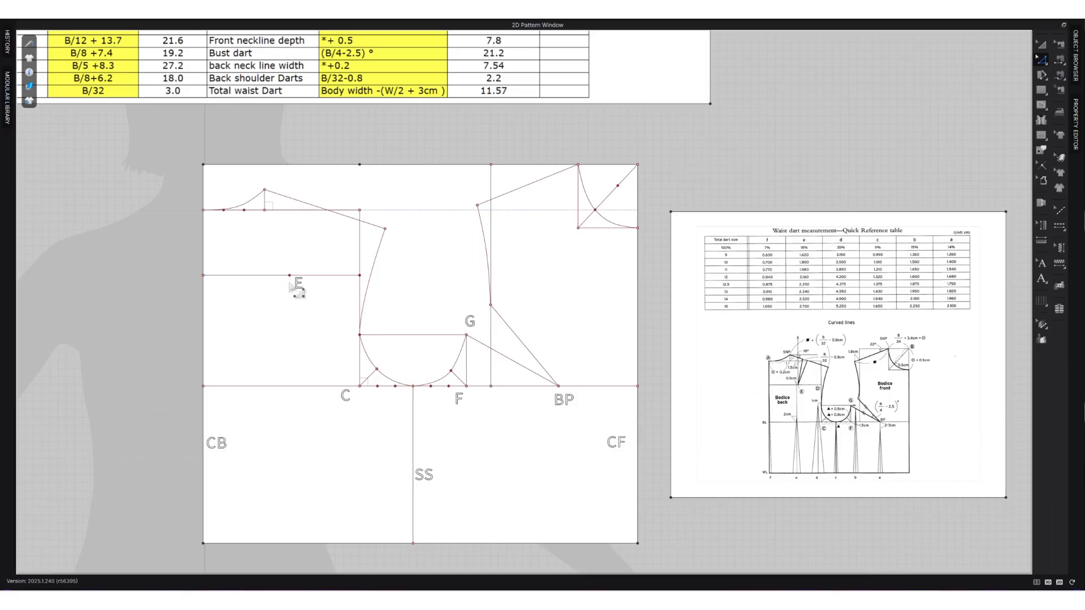
Draw a vertical internal line from point E up to the back shoulder line.
key(s)
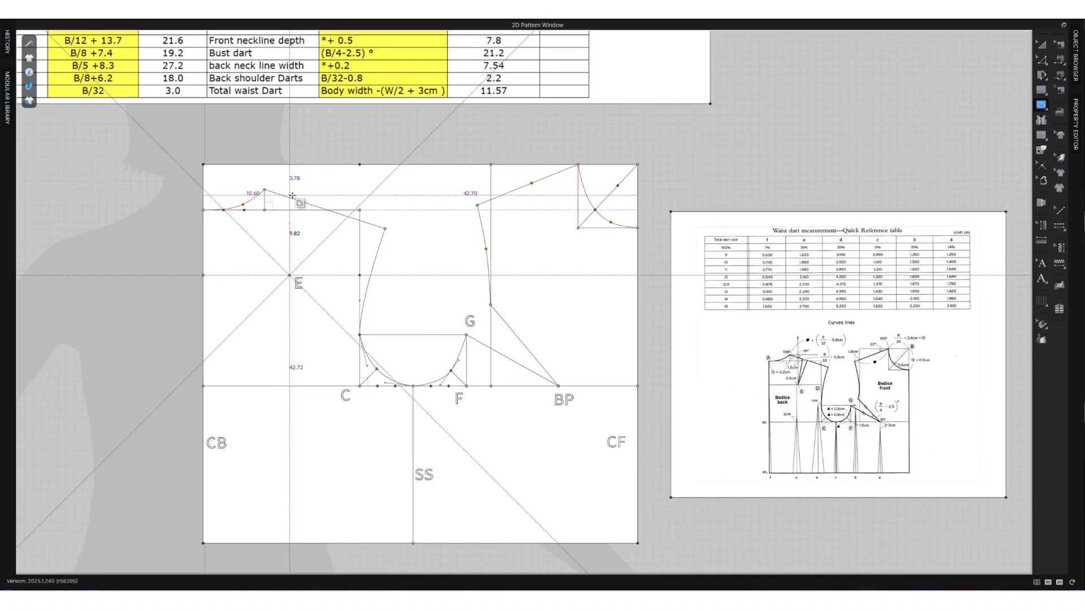
scroll(289, 199, up, 2)
key(z)
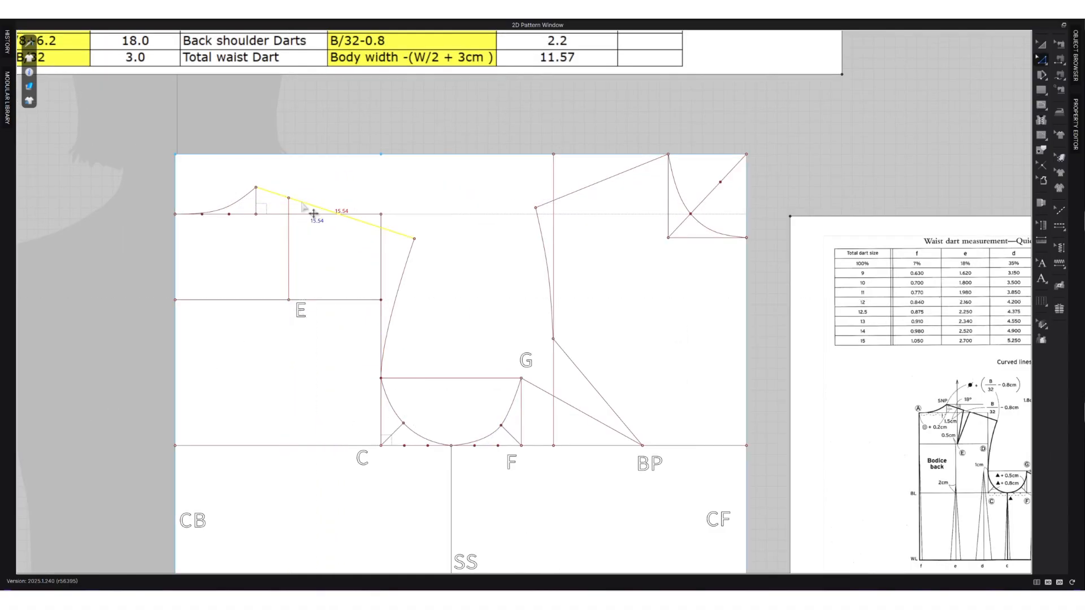
Add points on the back shoulder line where it intersects the other construction lines.
right_click(314, 214)
click(339, 283)
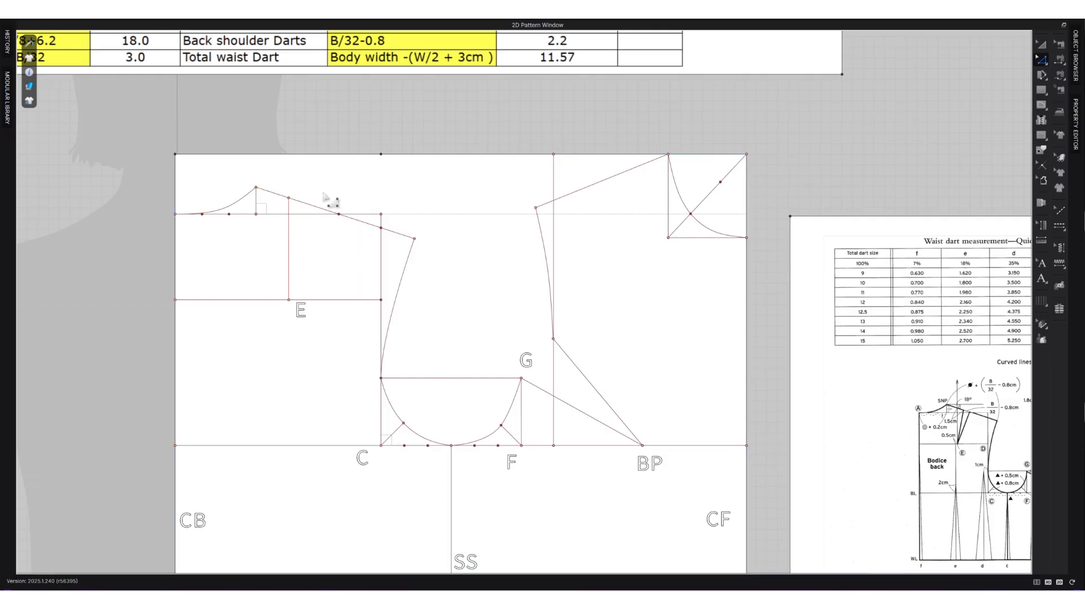
click(345, 215)
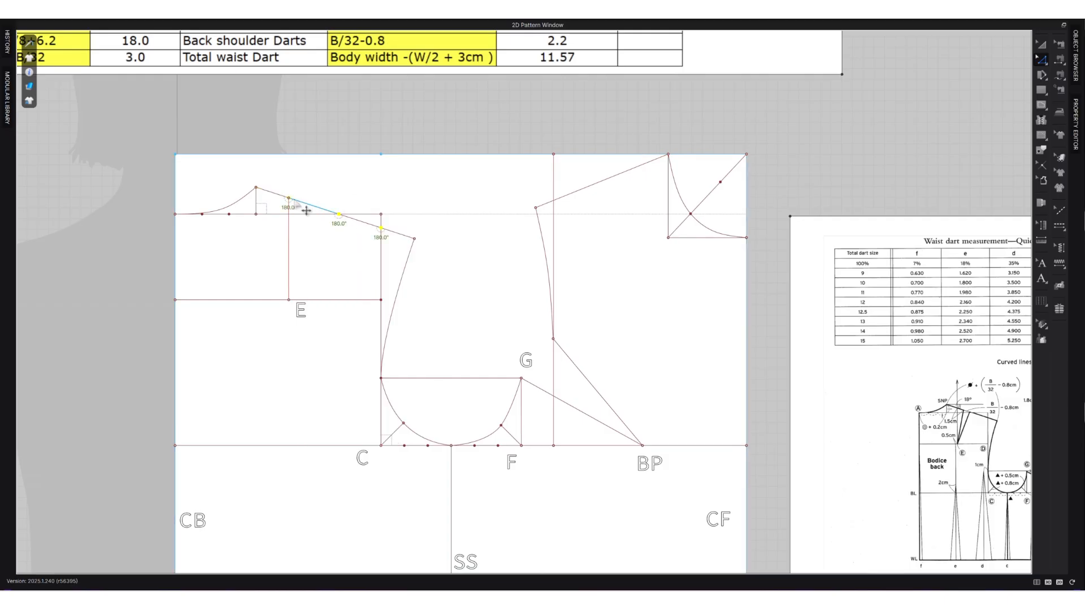
click(308, 187)
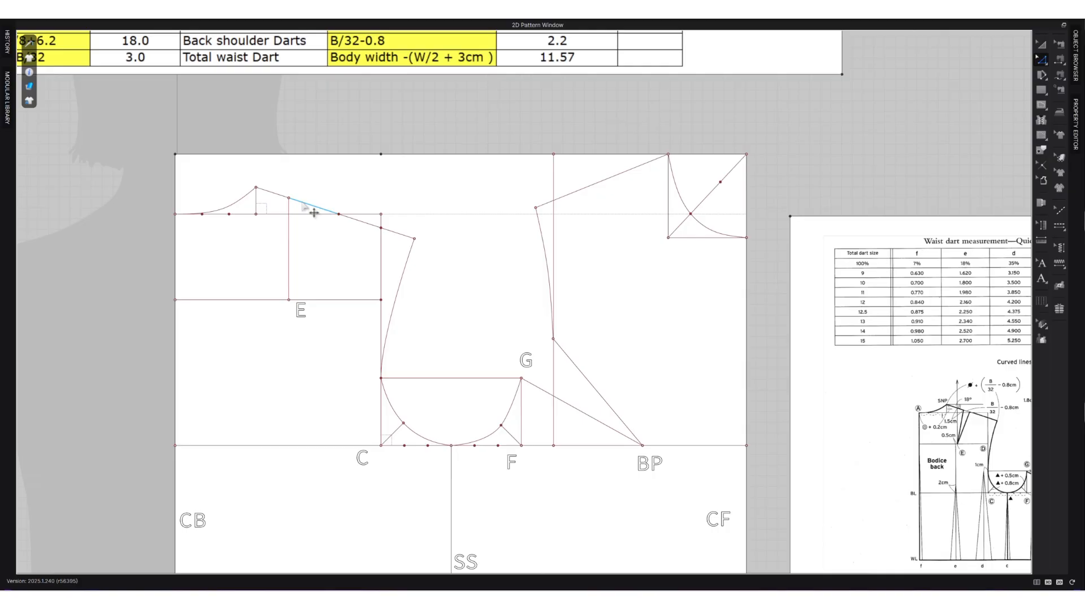
Split the back shoulder line 1.5 cm from the vertical line above E towards the armhole.
key(x)
click(306, 204)
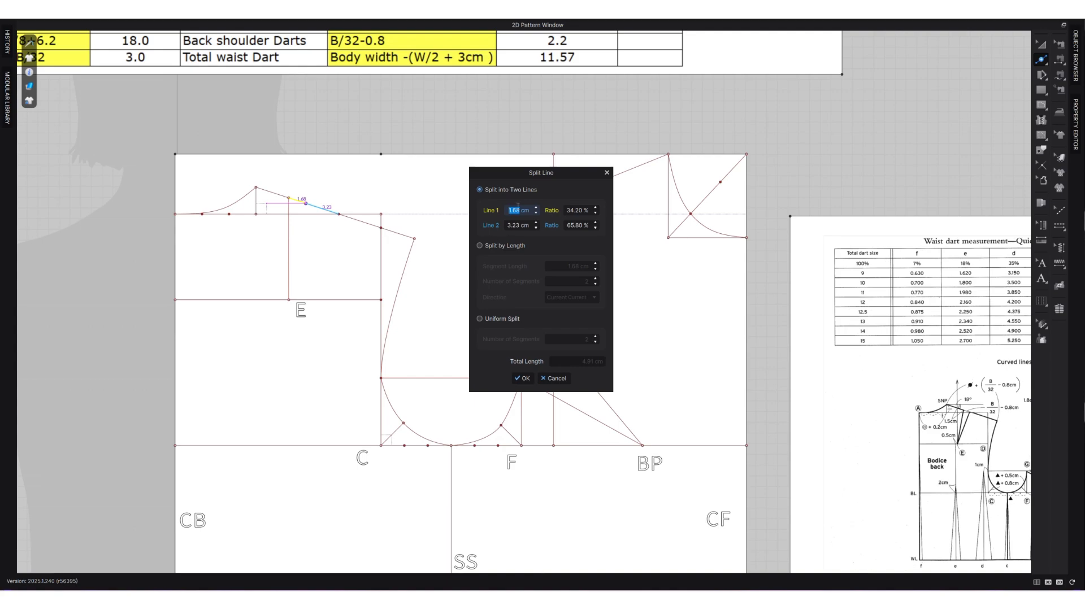
text(1.5)
click(522, 378)
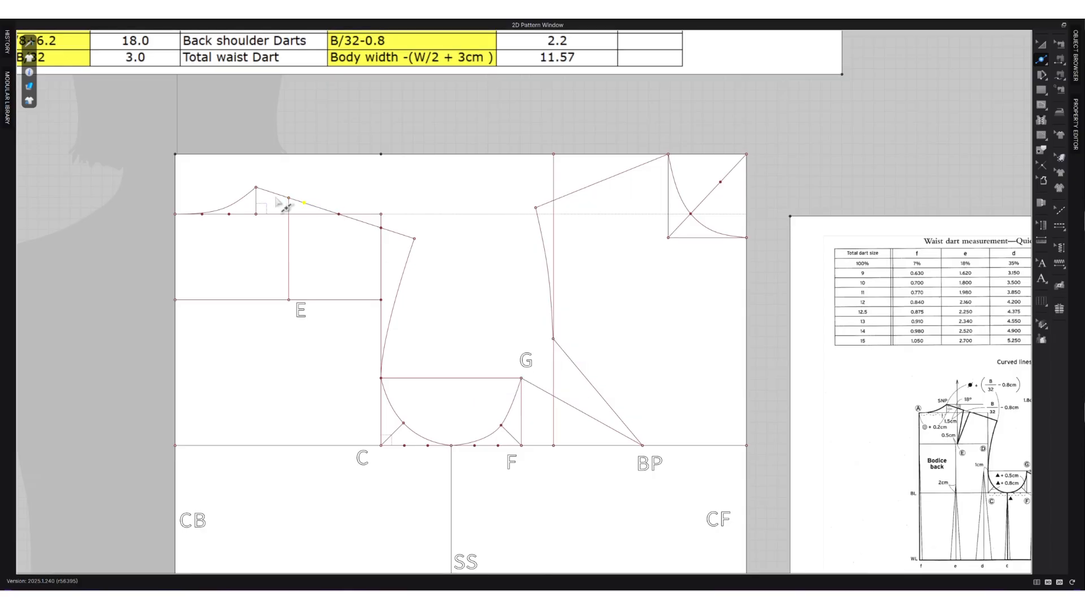
Split the remaining shoulder segment 2.2 cm beyond the 1.5 cm point to mark the back shoulder dart width.
right_click(333, 218)
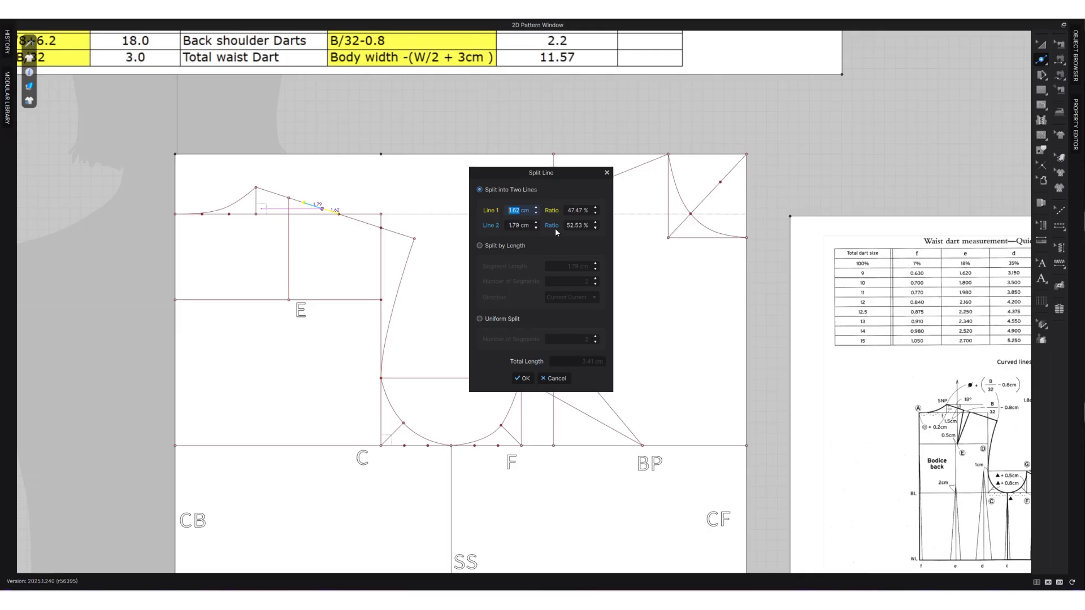
text(2.2)
click(523, 225)
text(2.2)
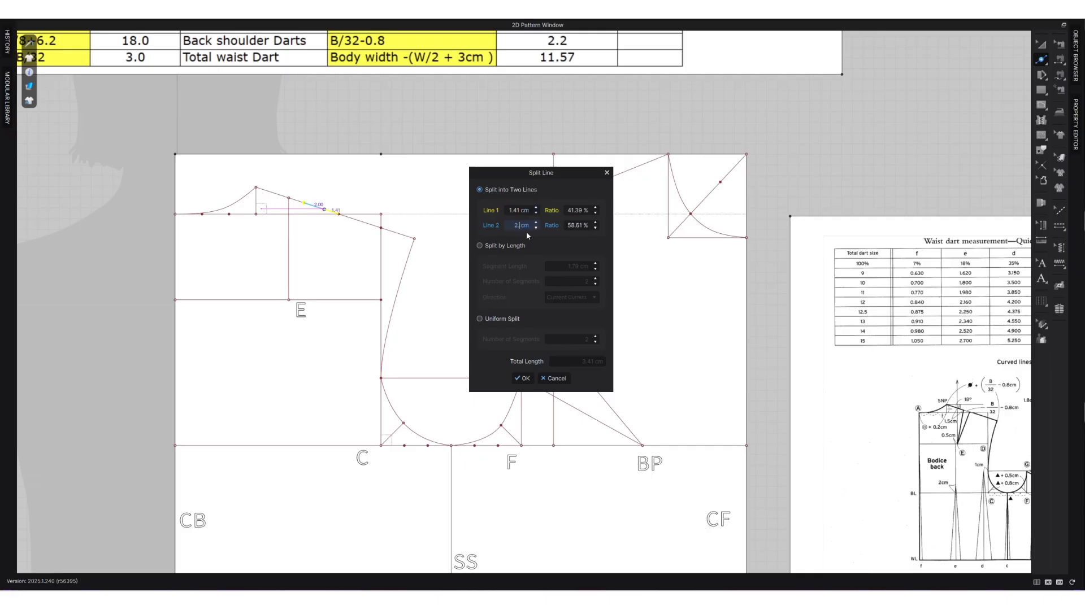
click(522, 378)
scroll(318, 225, up, 2)
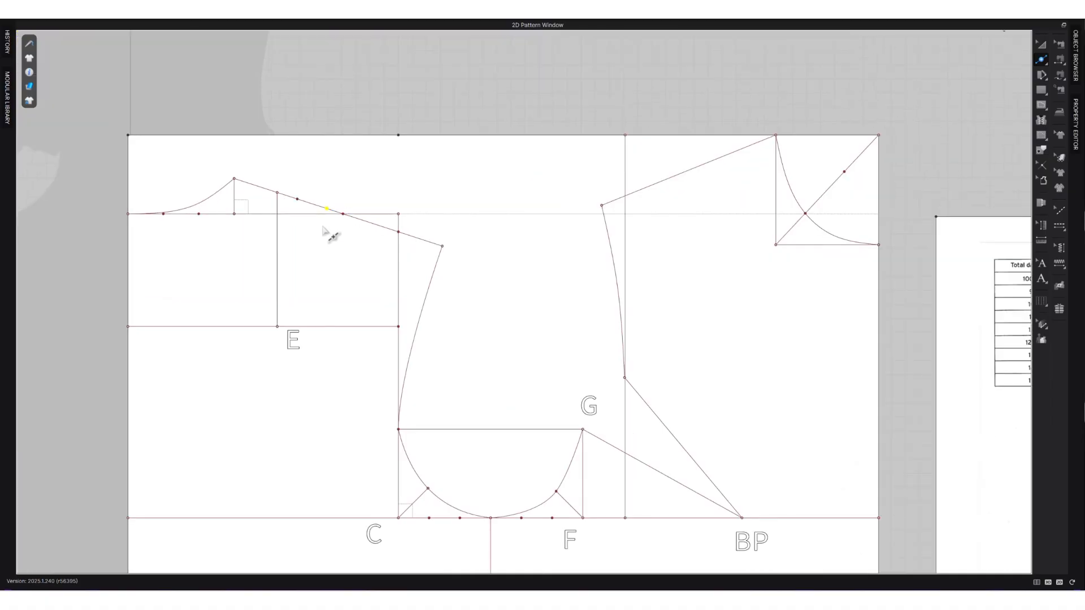
Draw both back shoulder dart legs as internal lines joining the two dart width points to point E.
key(g)
click(327, 209)
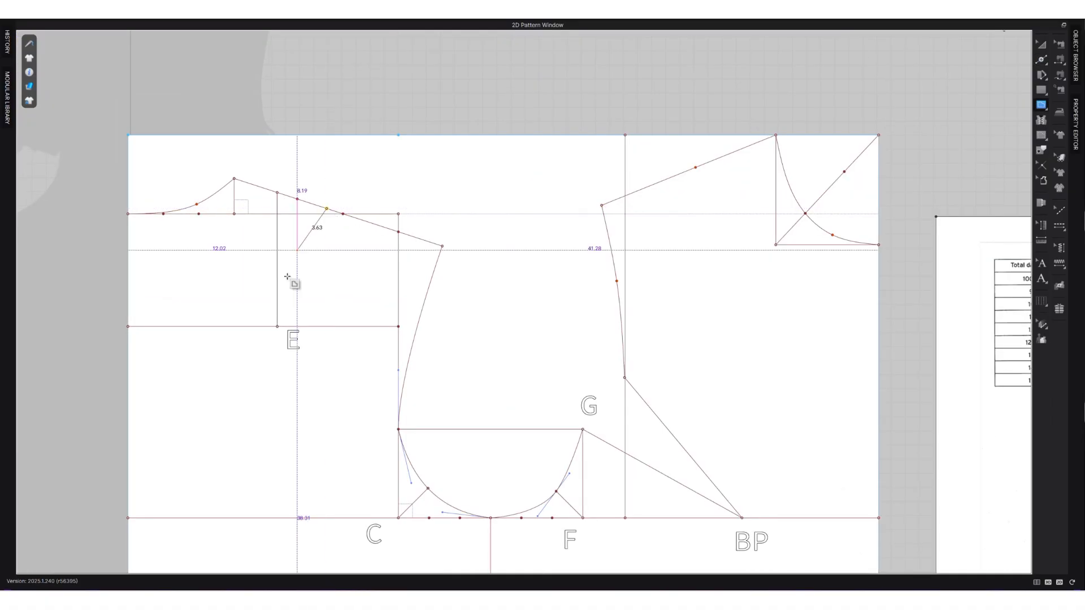
click(278, 326)
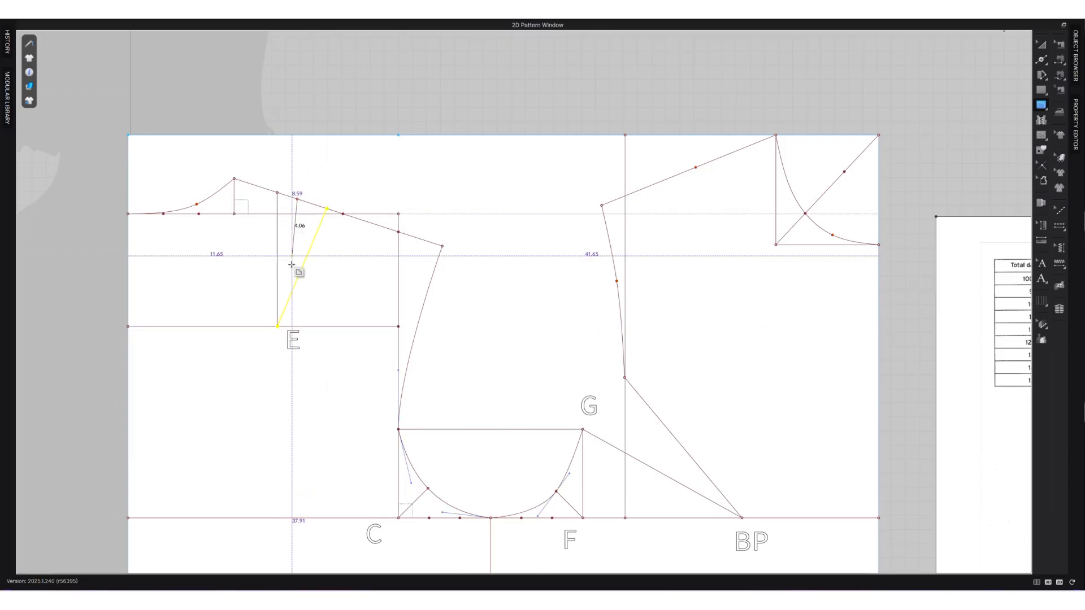
click(297, 199)
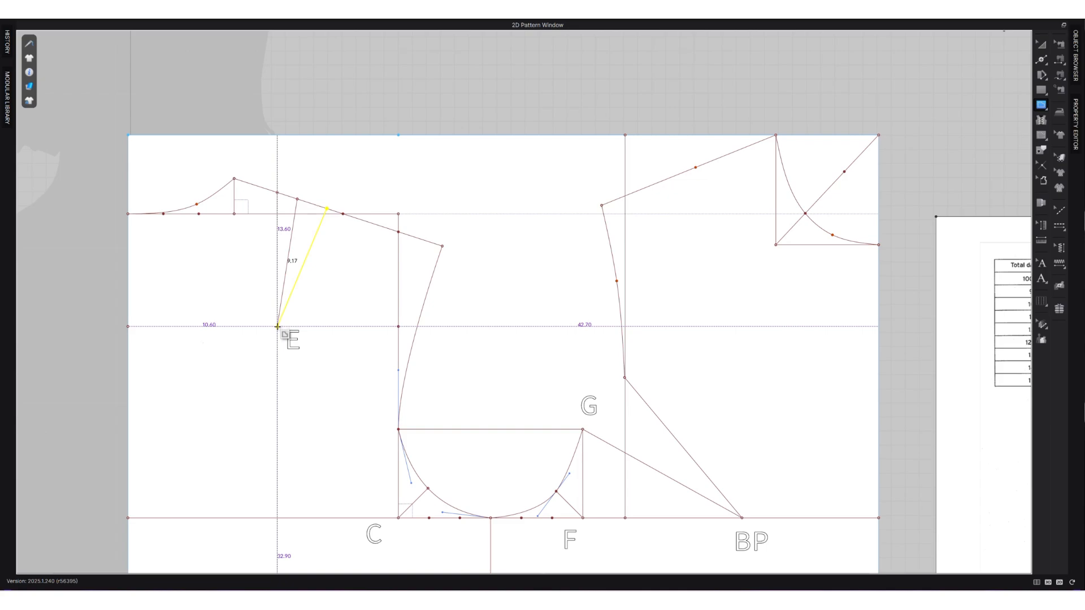
double_click(277, 326)
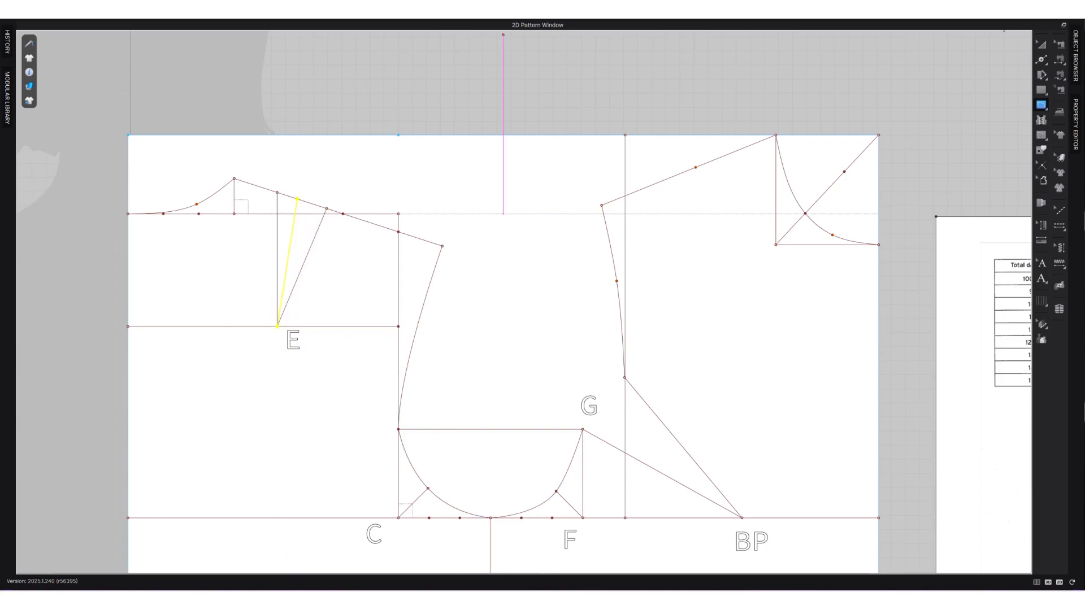
click(1043, 52)
click(554, 143)
key(z)
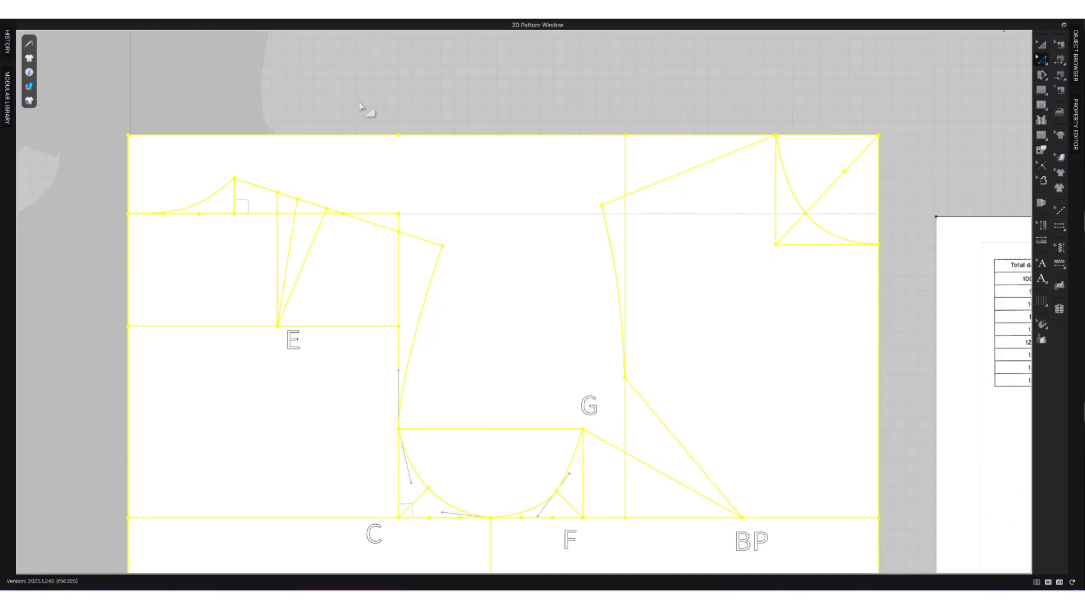
click(360, 105)
scroll(353, 186, down, 3)
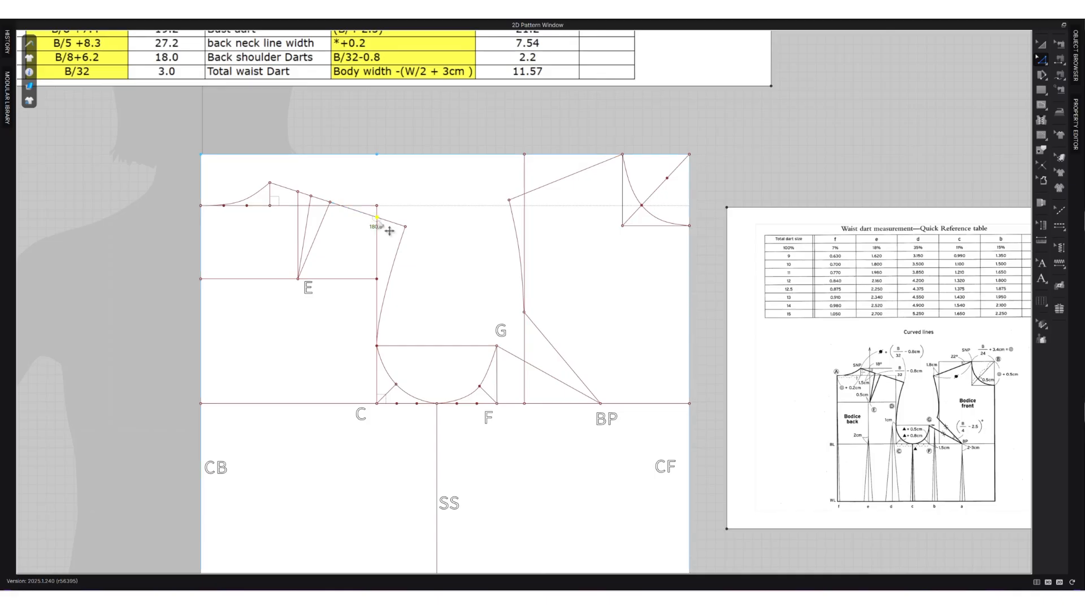
click(299, 226)
Examine the waist dart quick reference table, including the row for total dart size 12, and the dart positions on the bodice diagram.
scroll(339, 280, down, 1)
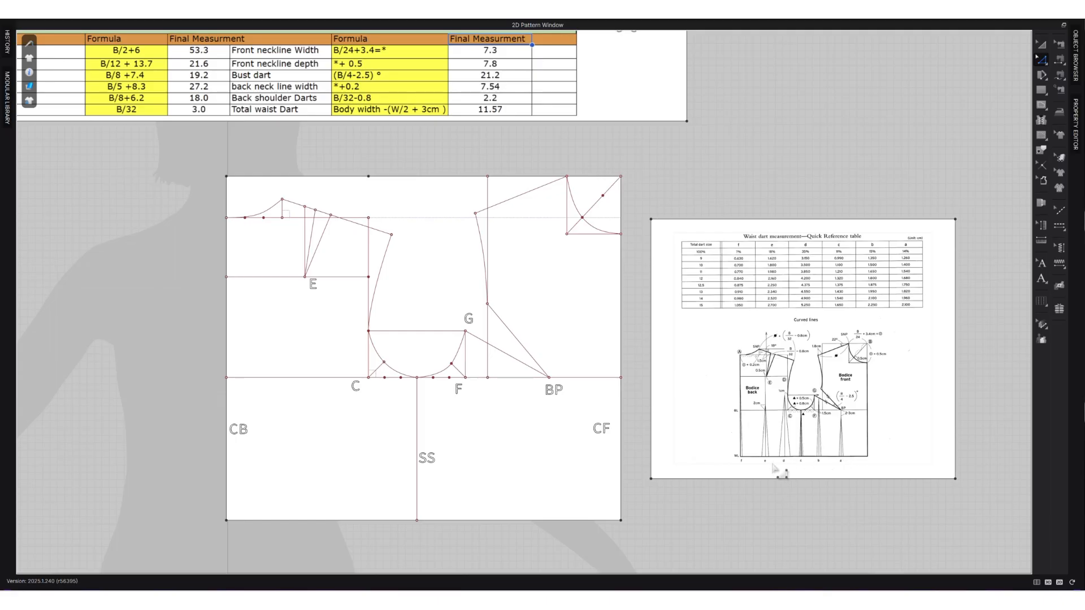
scroll(854, 473, up, 3)
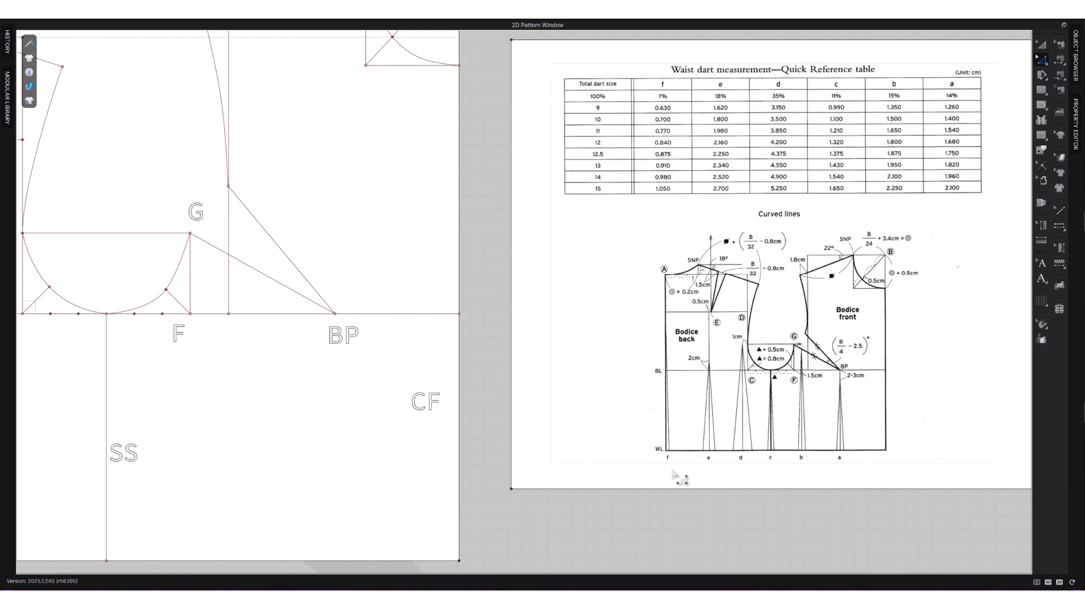
scroll(671, 473, down, 5)
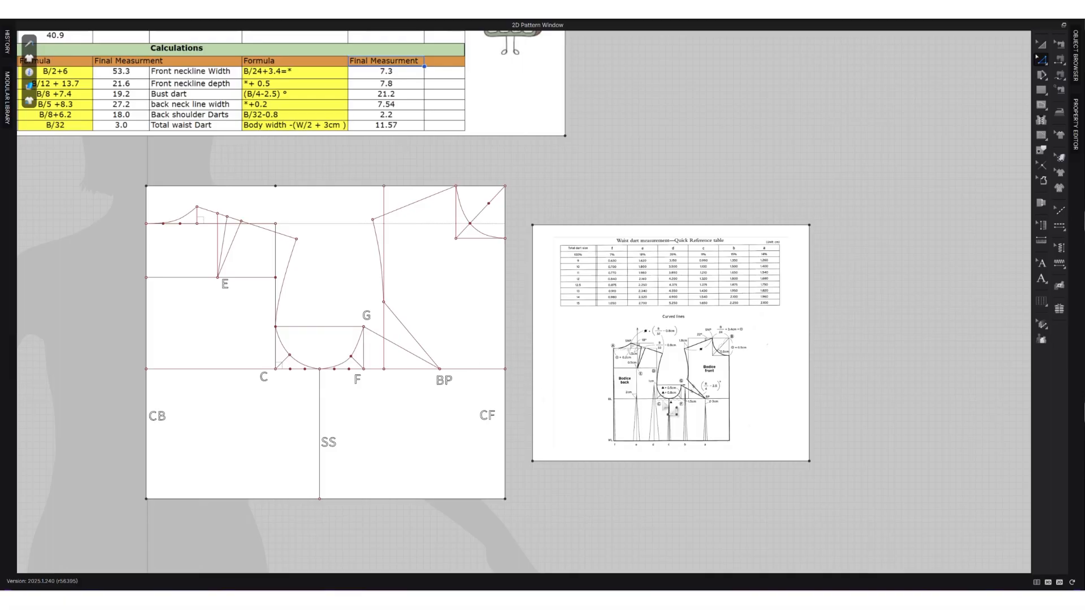
scroll(722, 288, up, 2)
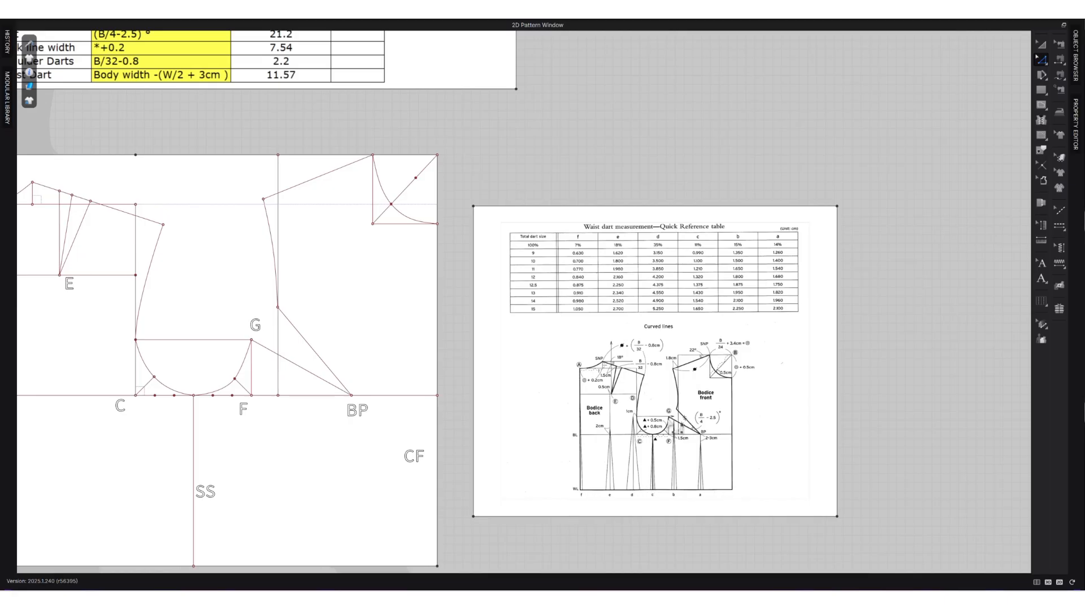
scroll(763, 429, up, 1)
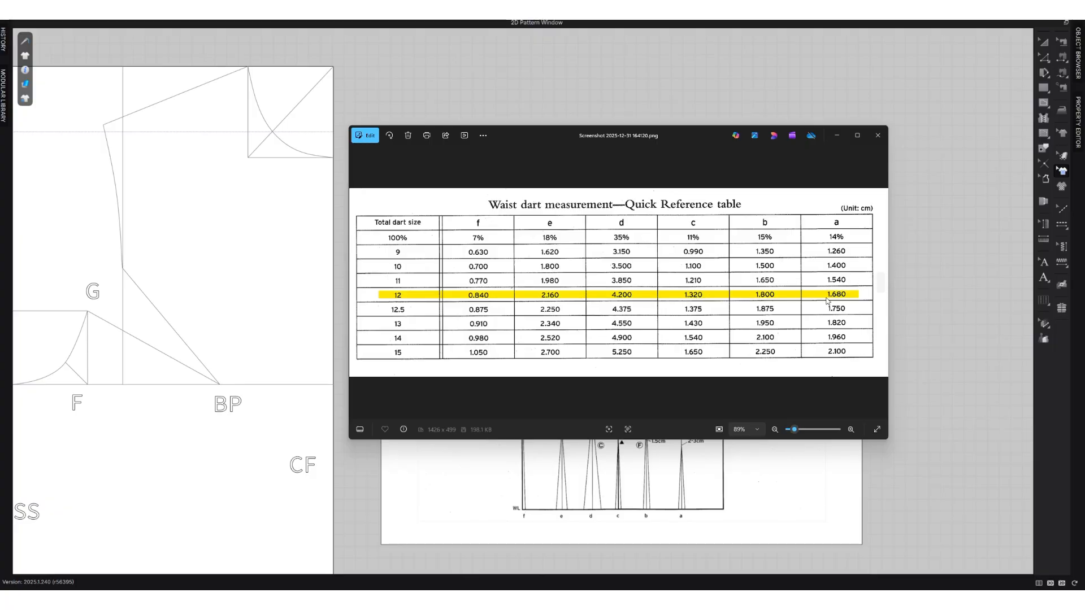
click(837, 135)
scroll(417, 379, down, 2)
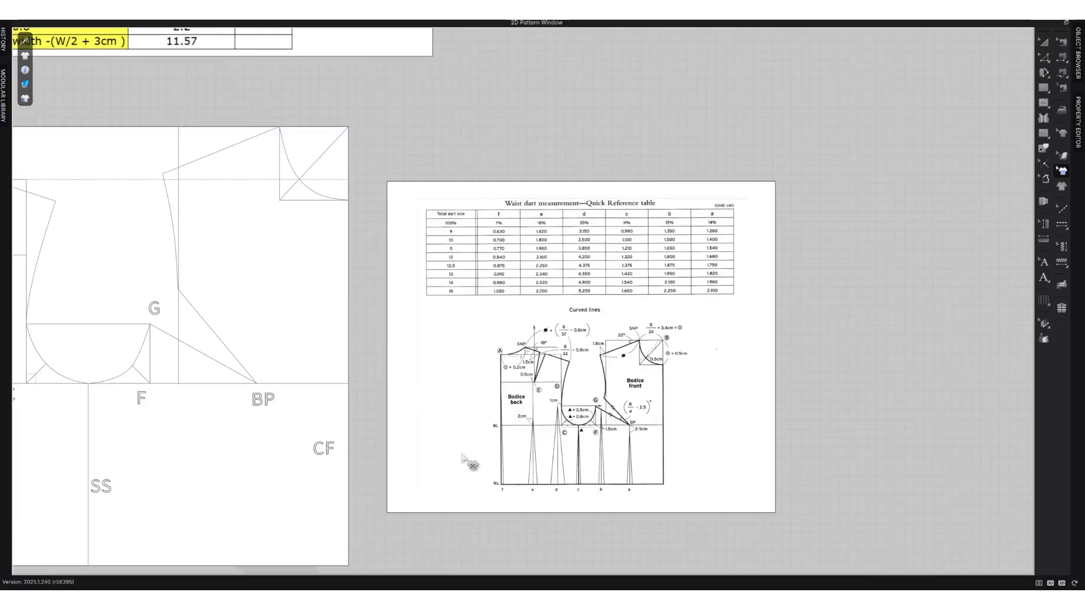
Draw a vertical internal line from BP down to the waistline as the centre line of the front waist dart.
middle_drag(150, 414, 339, 353)
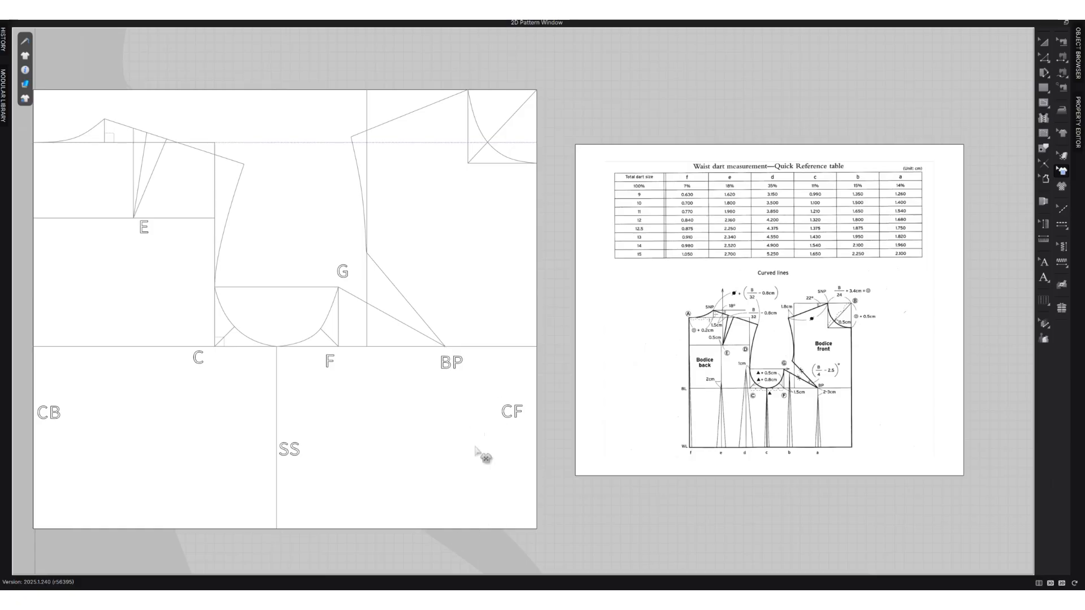
key(a)
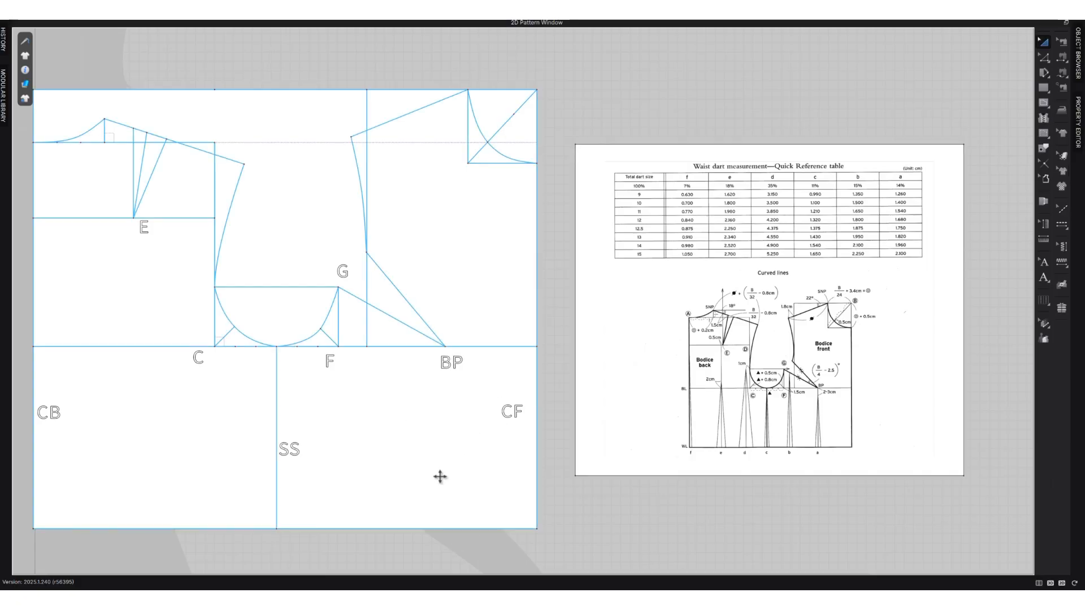
click(441, 470)
click(593, 516)
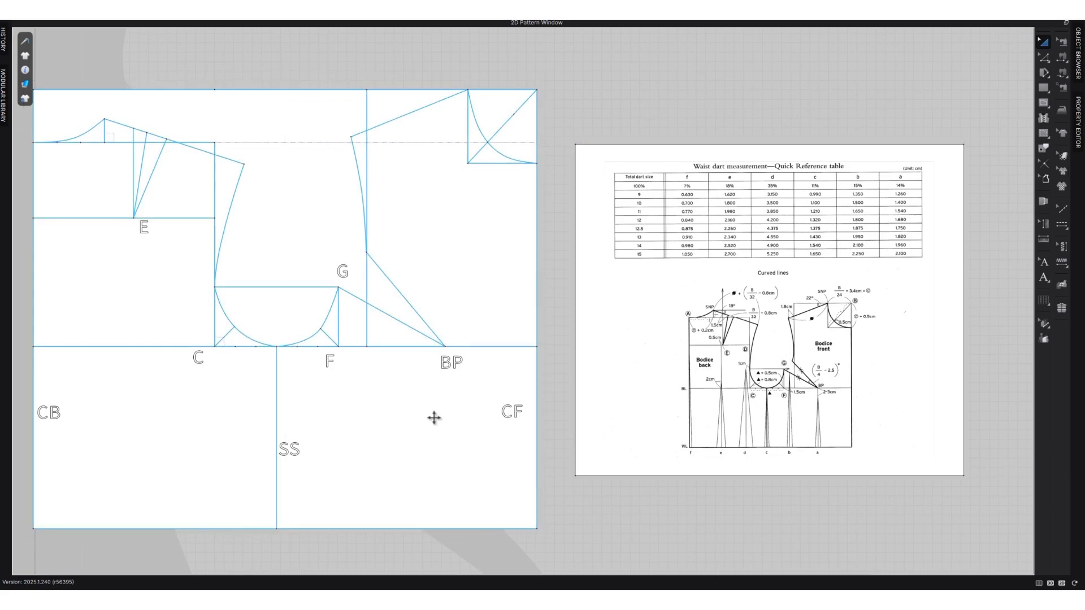
key(g)
click(444, 347)
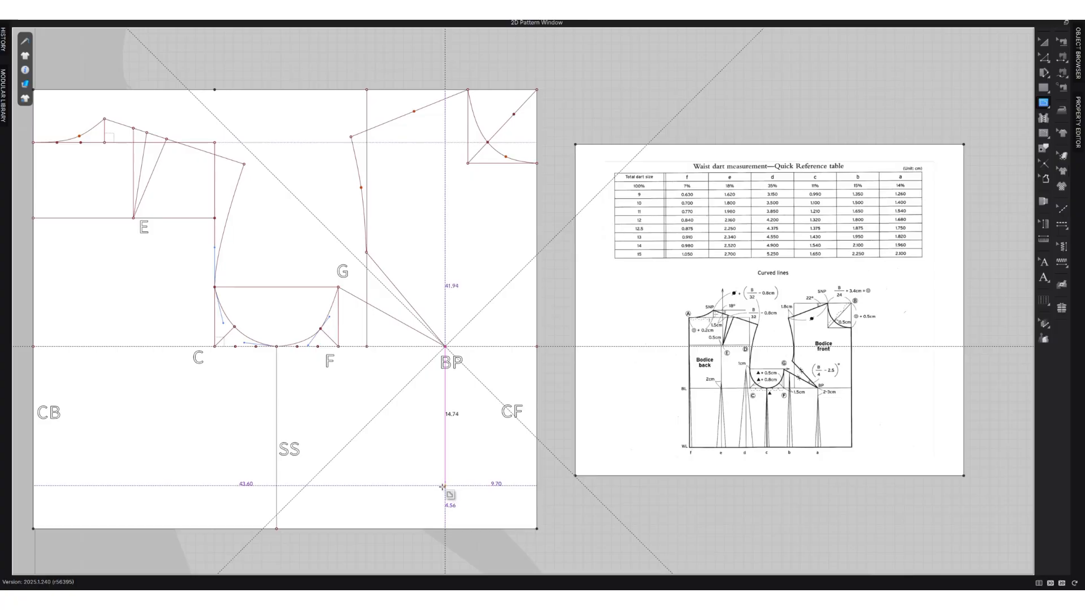
double_click(445, 530)
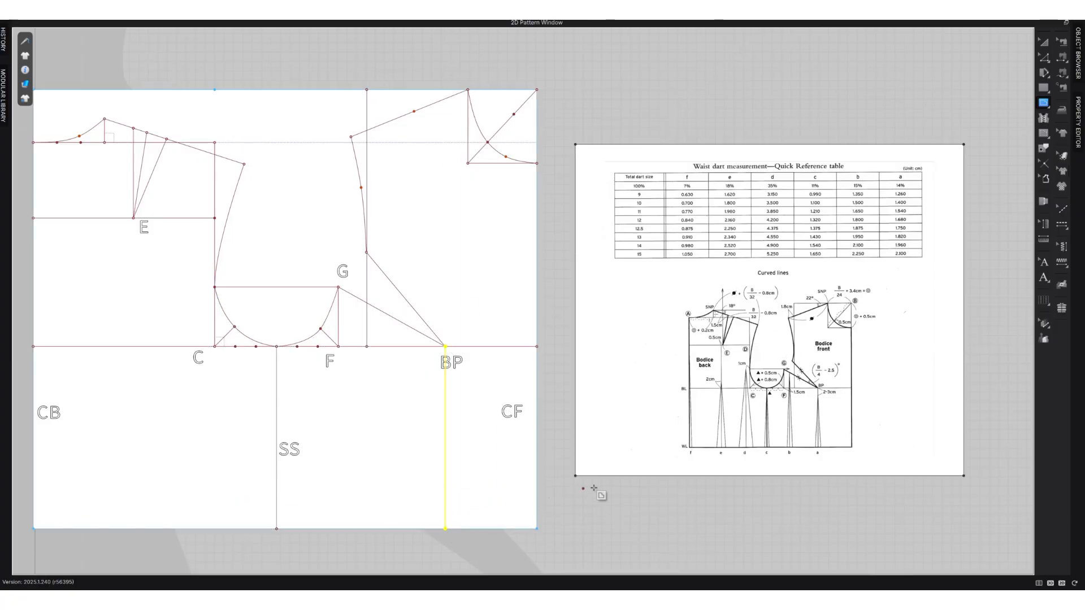
Add the text label "a" beside the lower end of the BP dart line, just above the waistline.
click(1043, 262)
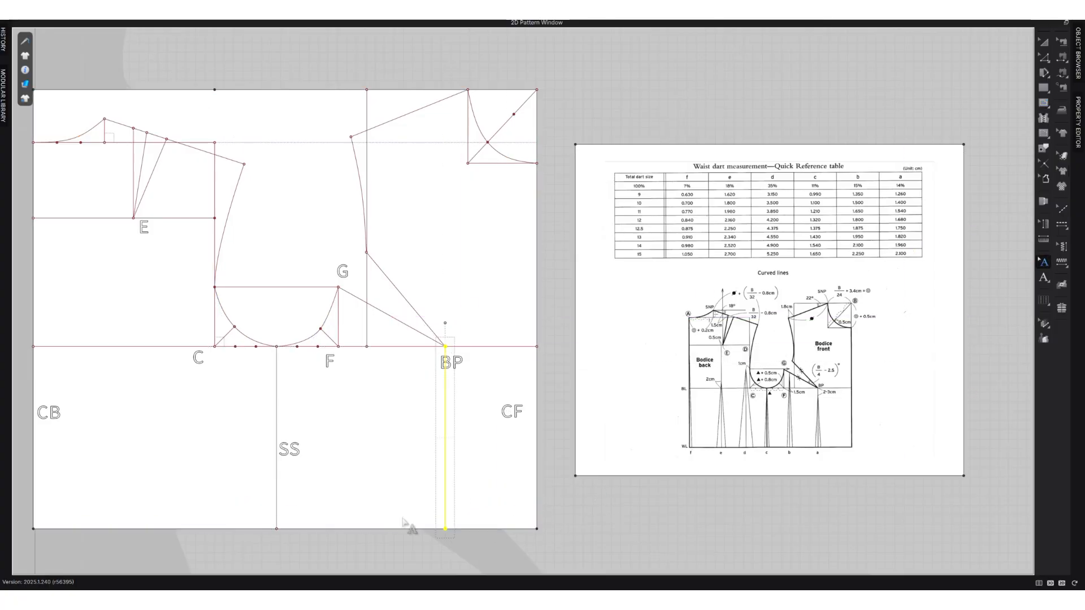
click(1043, 277)
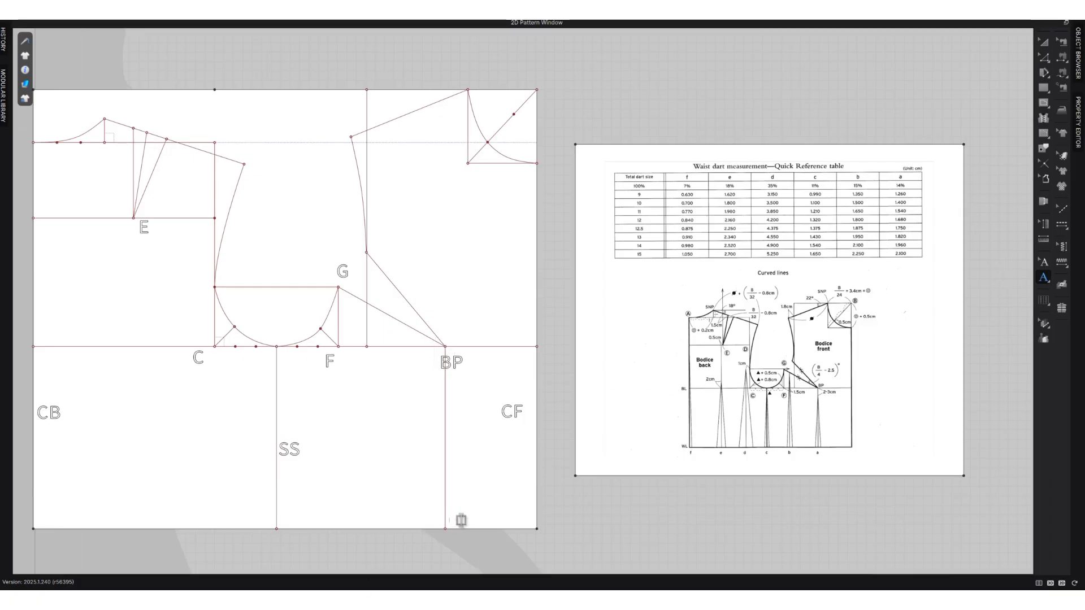
text(a)
click(583, 517)
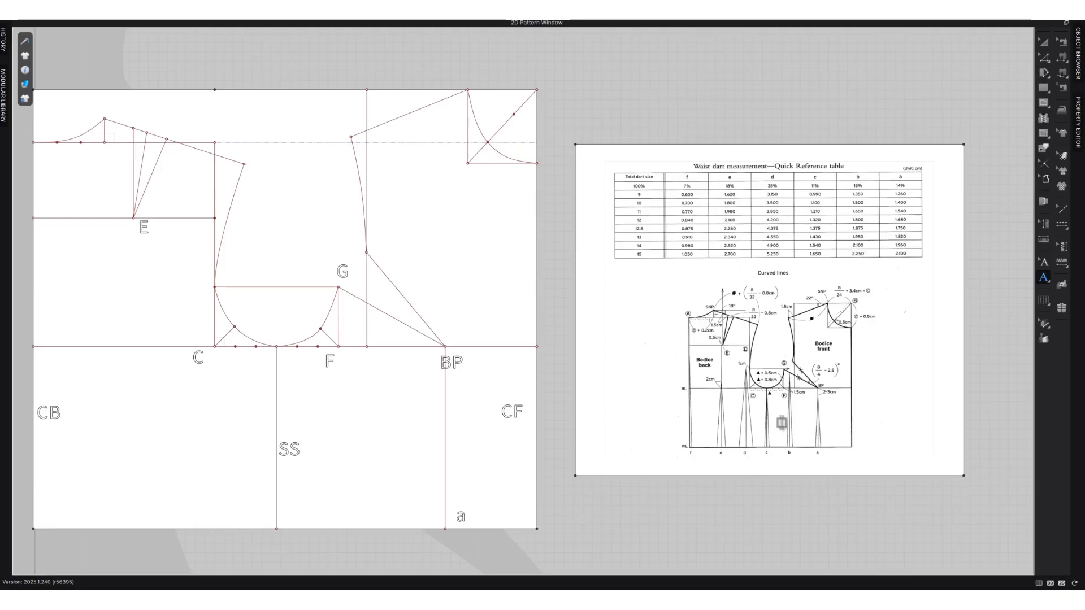
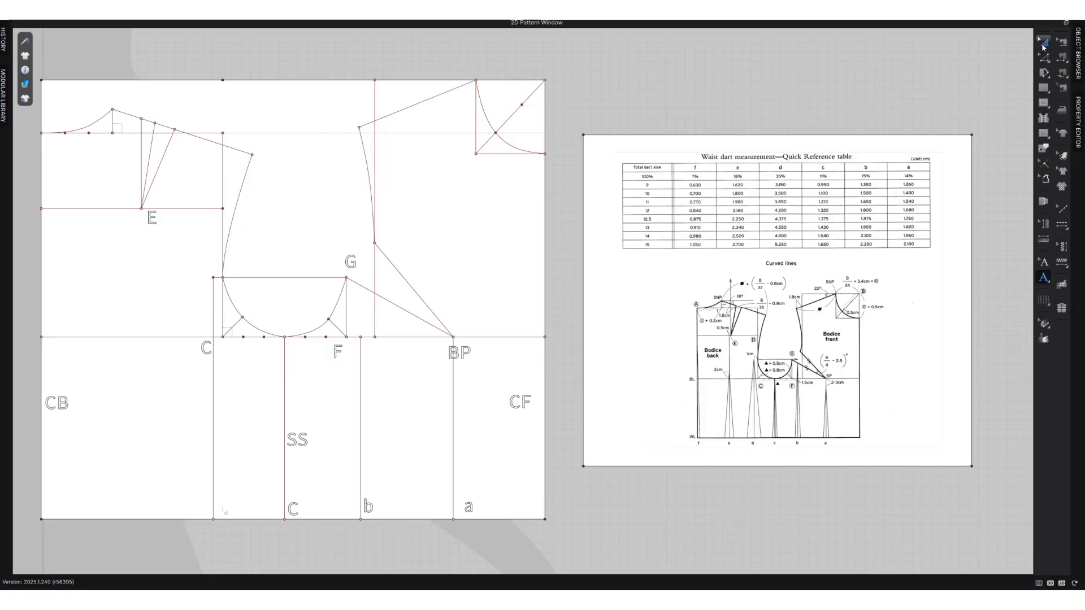
Split the horizontal guideline through E at 0.5 cm from point E towards centre back.
click(460, 287)
click(183, 388)
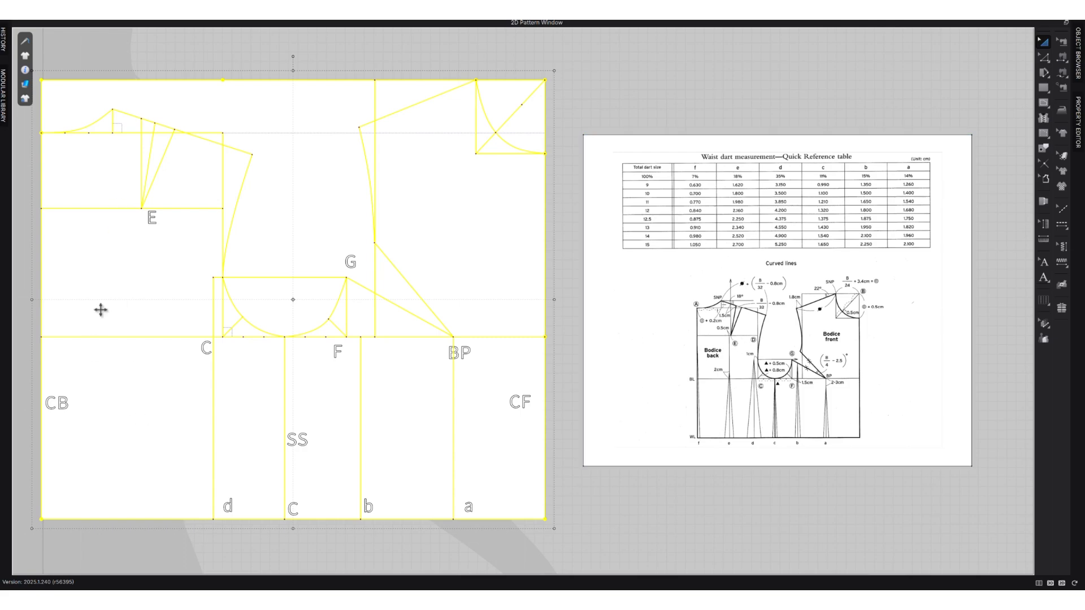
key(z)
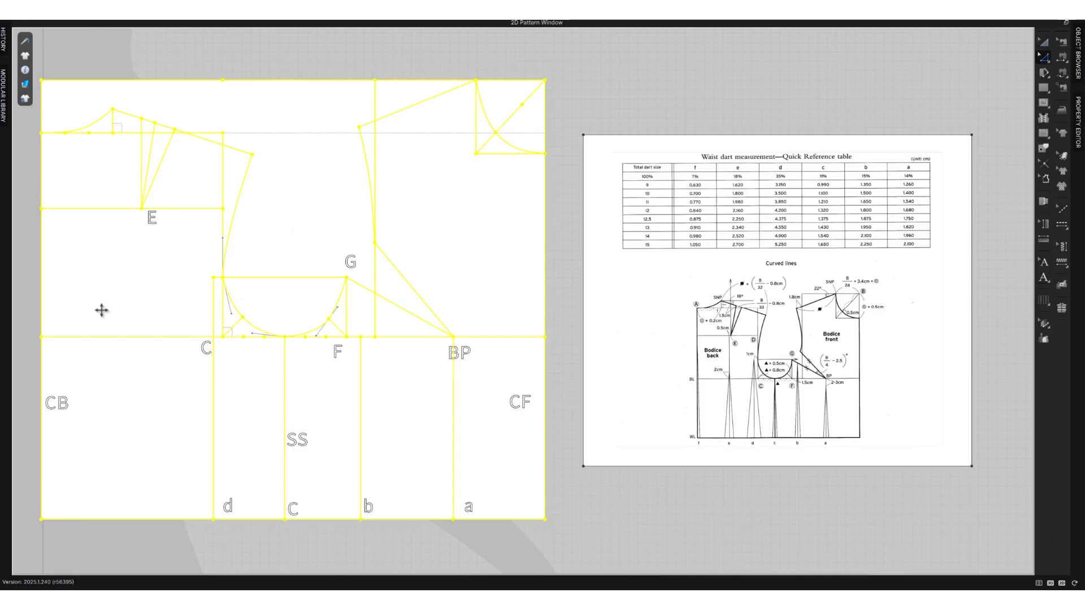
click(101, 310)
right_click(138, 213)
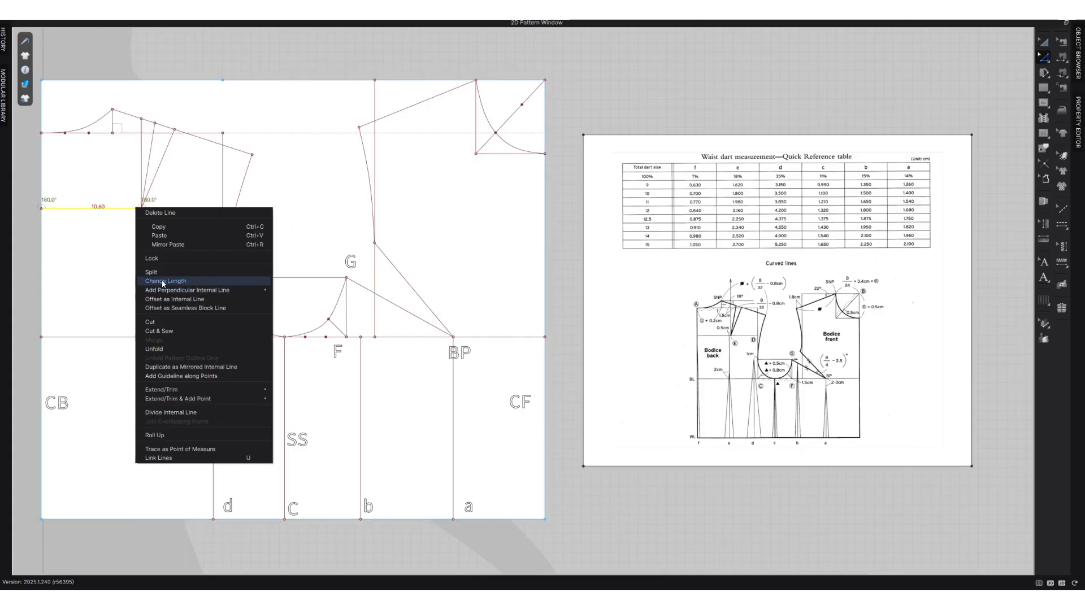
click(165, 276)
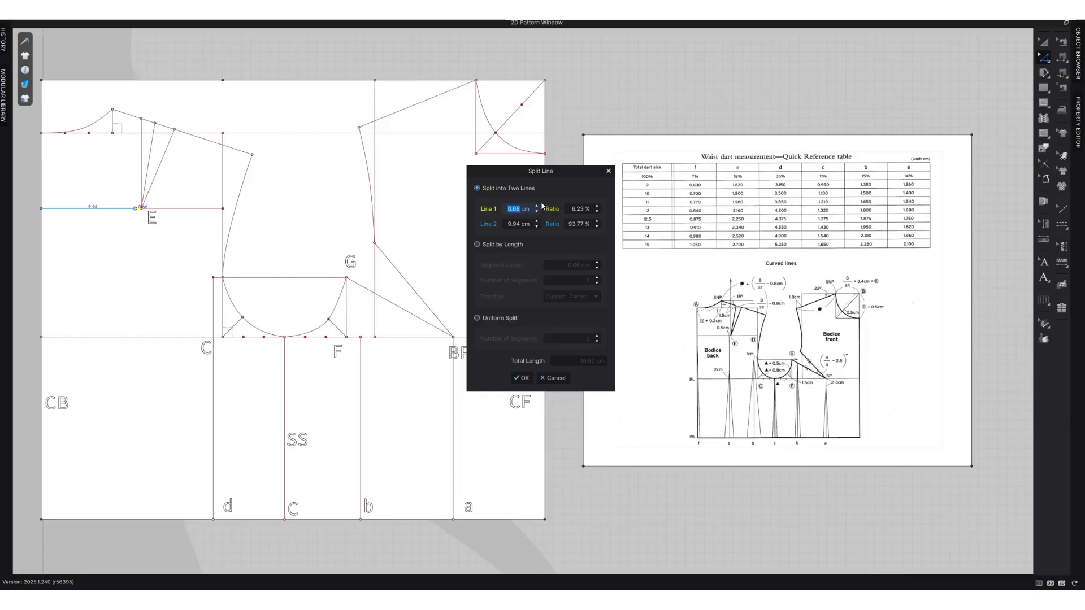
click(521, 378)
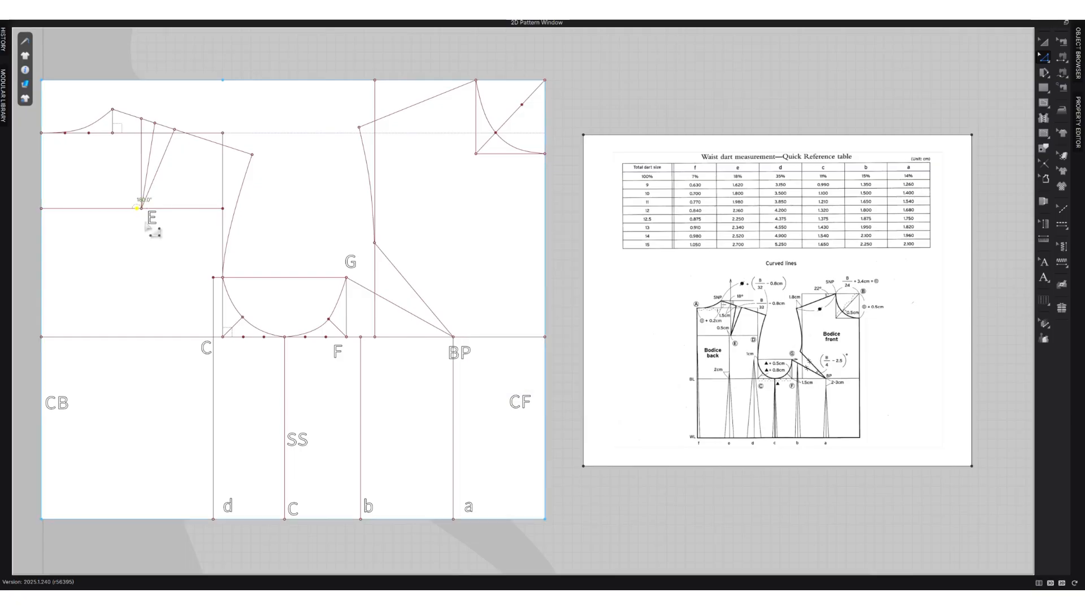
Draw a vertical internal line from the new point beside E down to the waistline as back waist dart centre line.
key(g)
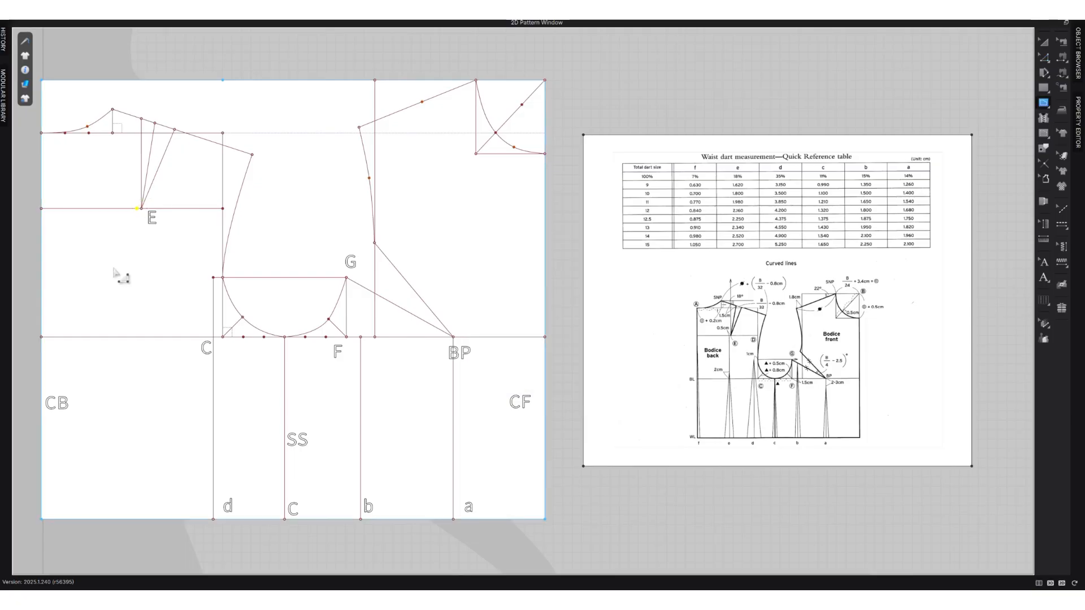
click(138, 208)
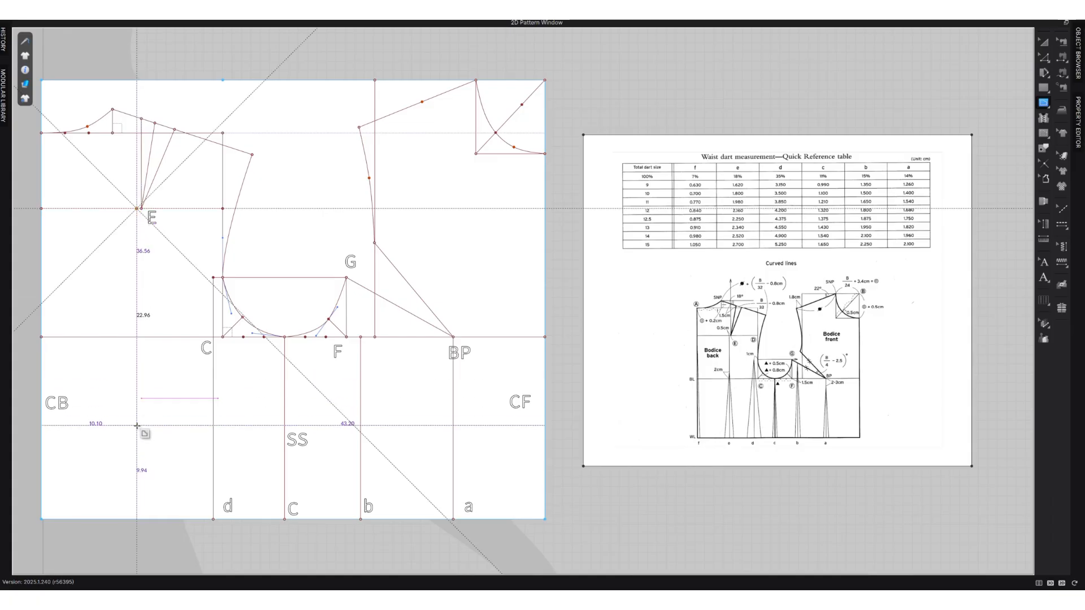
double_click(136, 519)
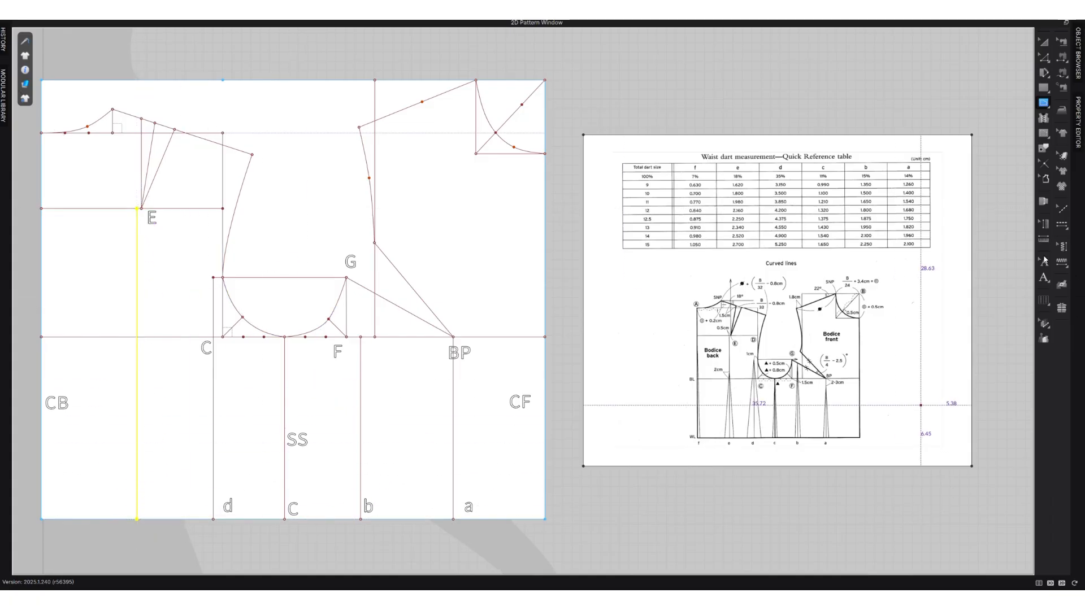
Add the text labels "e" beside the new dart line and "f" at centre back, just above the waistline.
click(1043, 277)
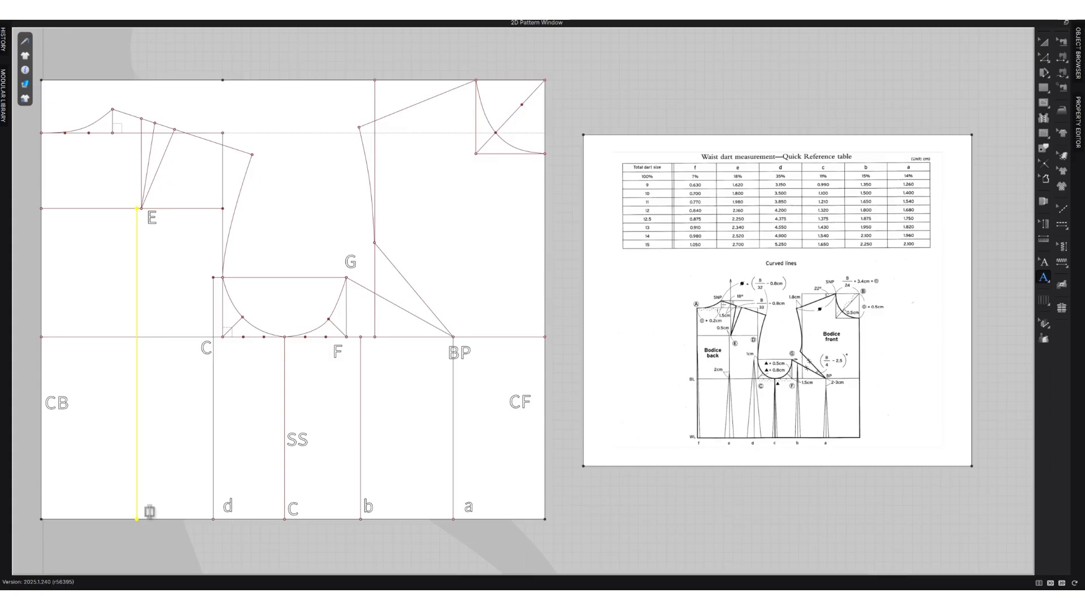
text(e)
click(49, 510)
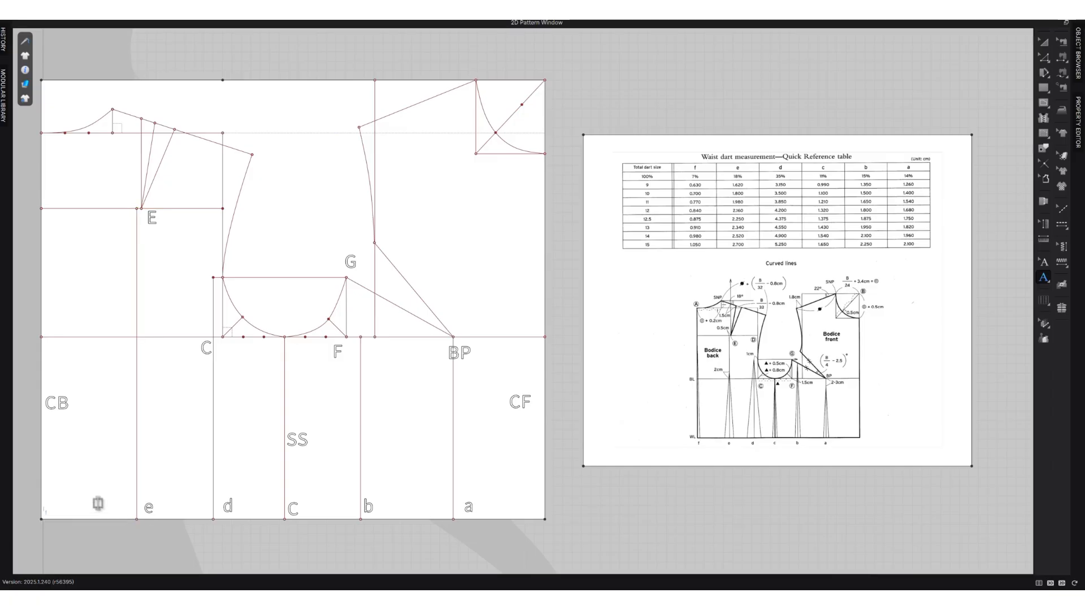
text(f)
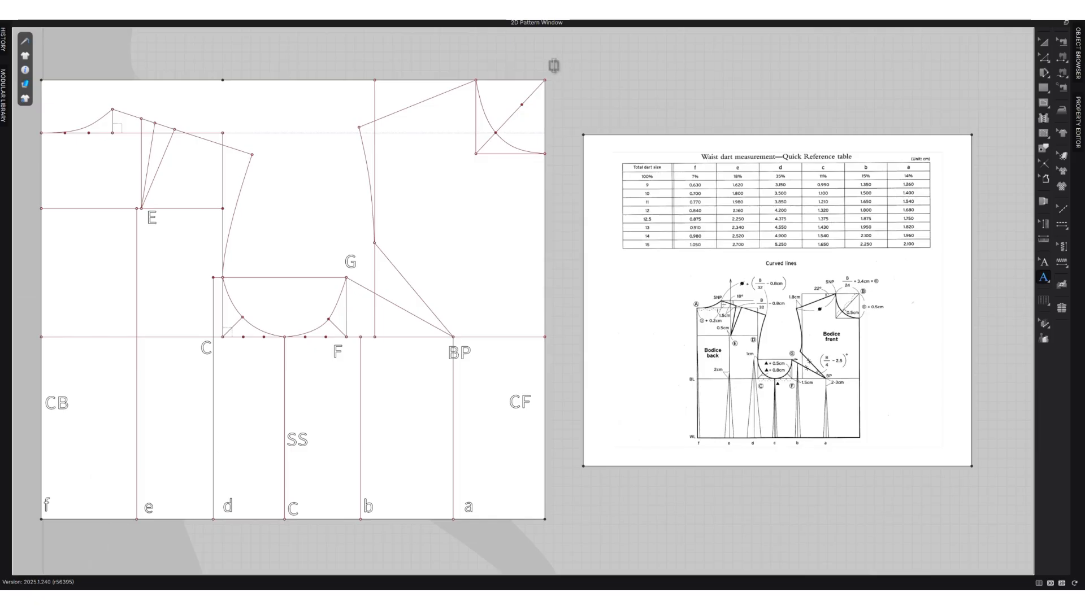
scroll(660, 188, down, 3)
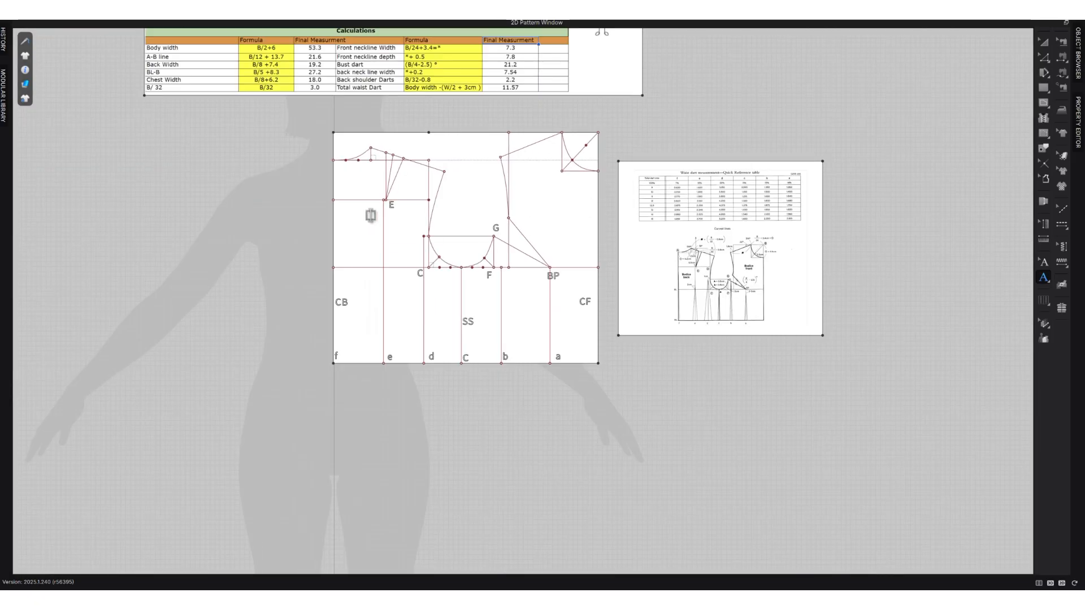
click(266, 301)
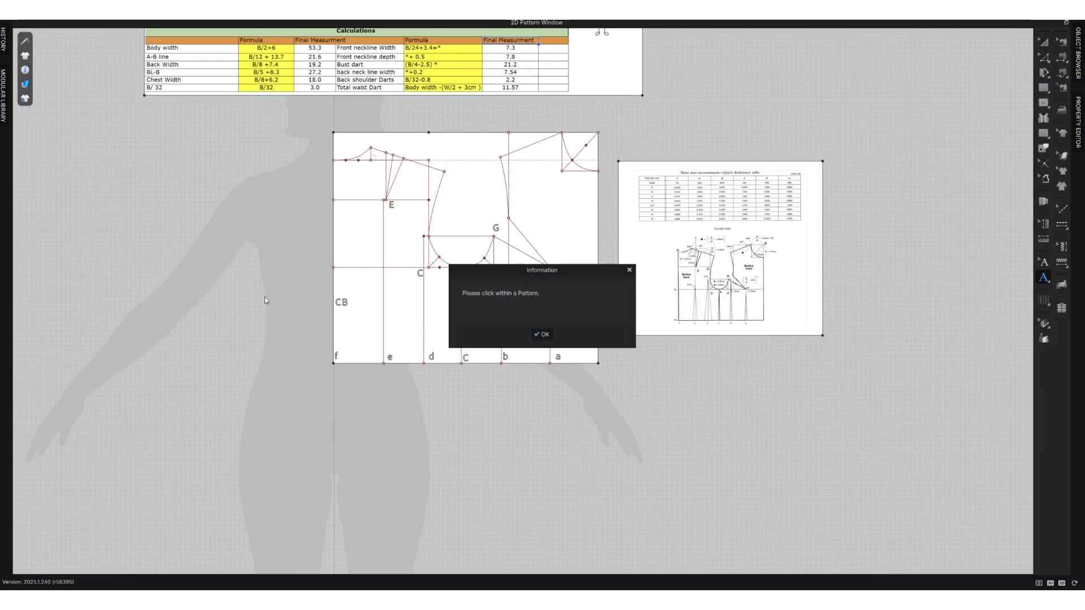
click(630, 270)
Trace the front bodice's shoulder, neckline, centre front, waistline, side seam, armhole and bust dart lines as a separate pattern beside the draft.
key(i)
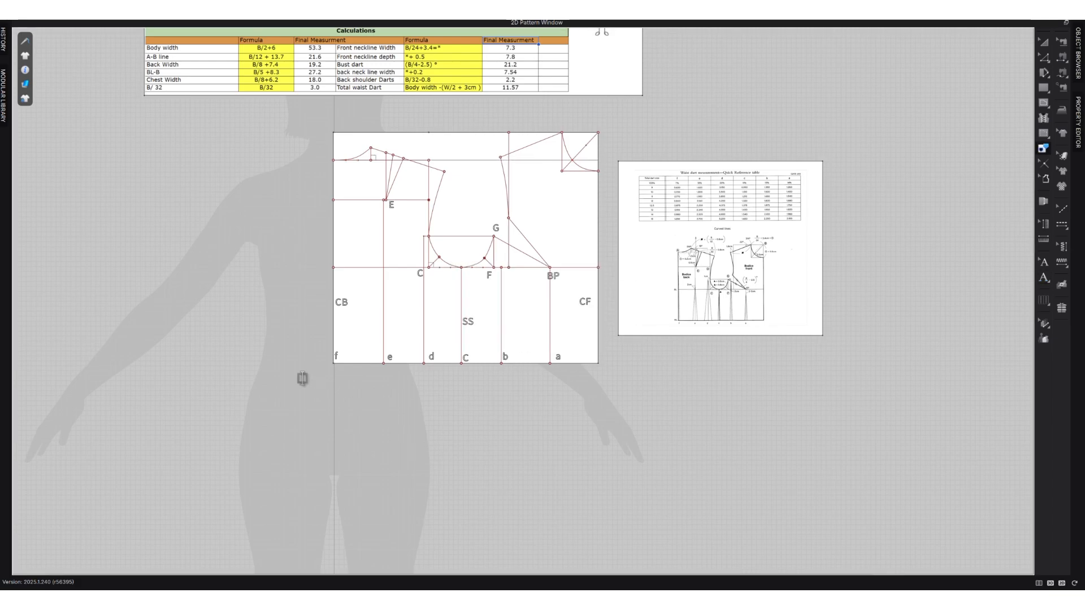
click(542, 146)
click(580, 168)
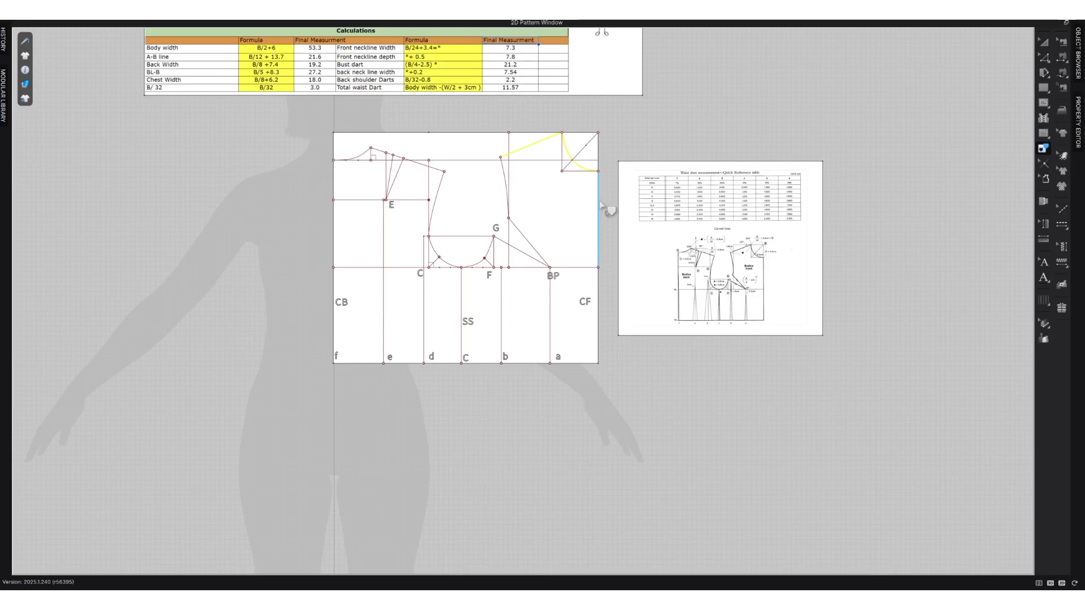
click(598, 319)
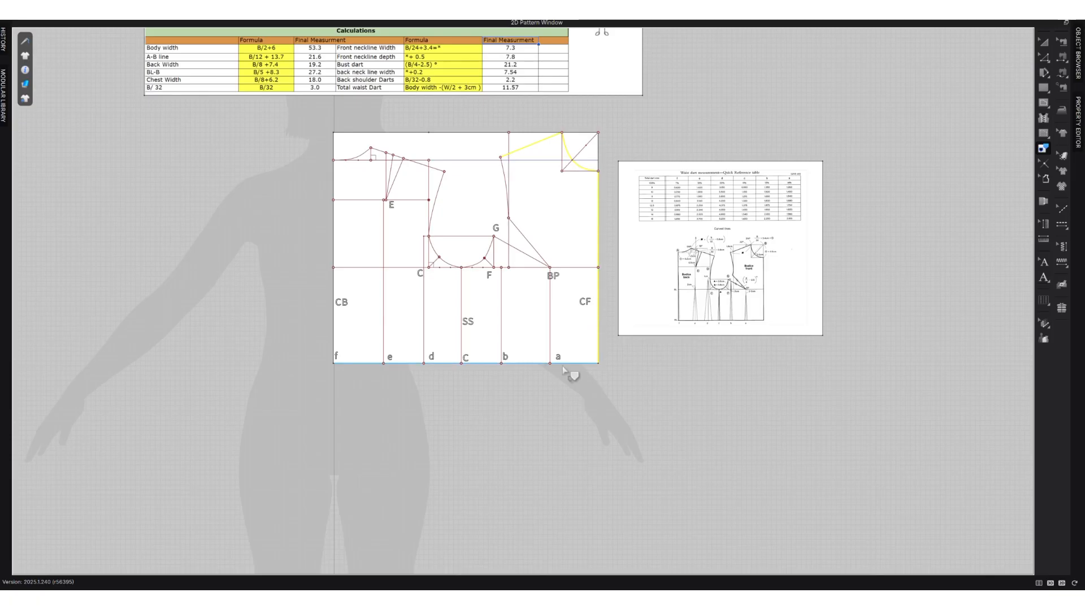
click(565, 365)
click(465, 337)
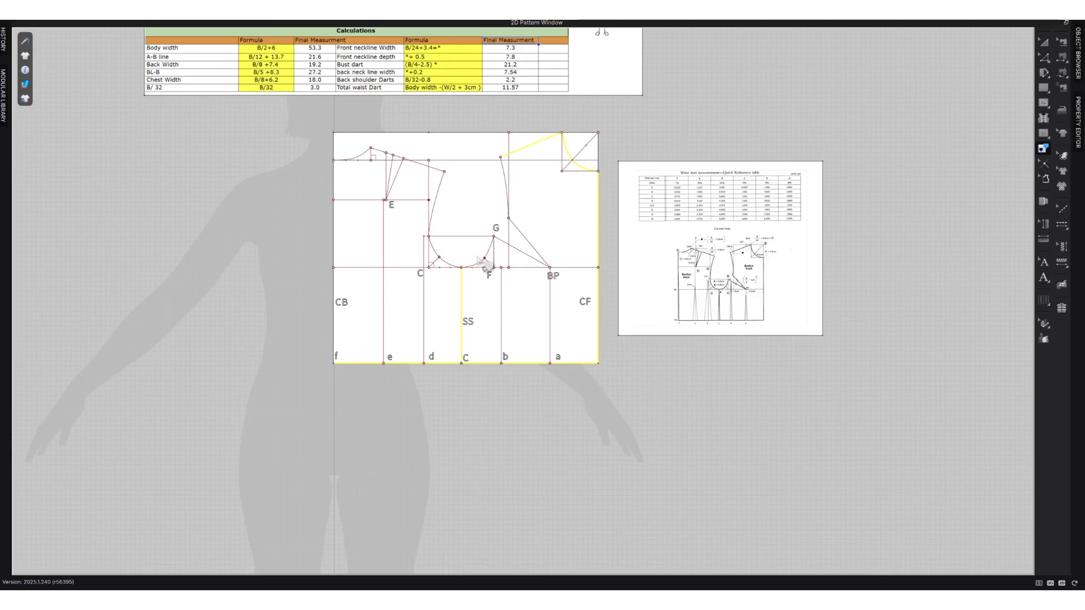
click(485, 260)
click(520, 251)
click(531, 245)
right_click(506, 174)
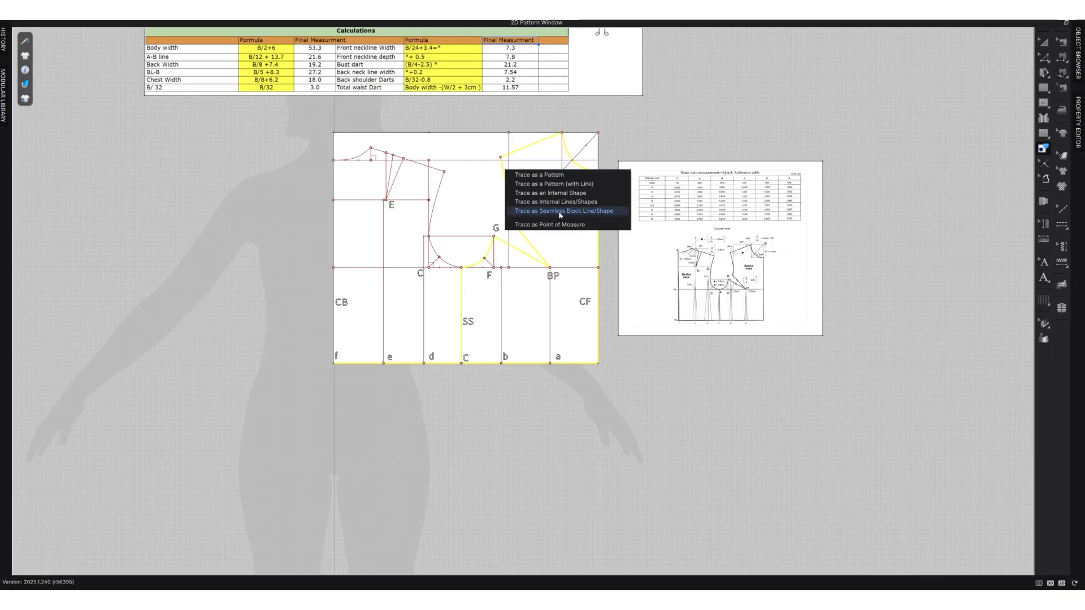
click(550, 176)
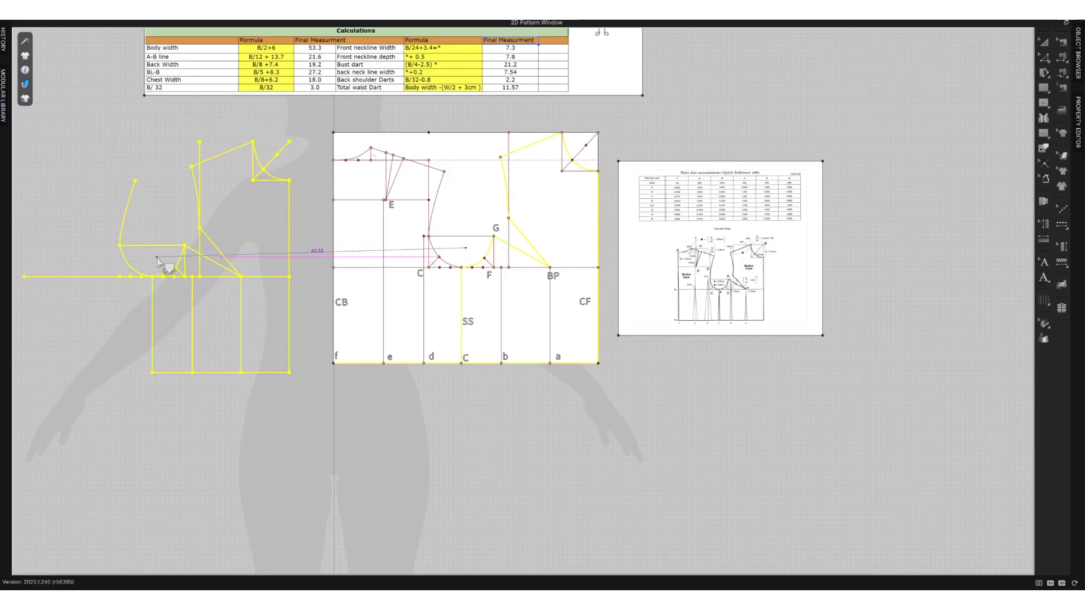
click(159, 260)
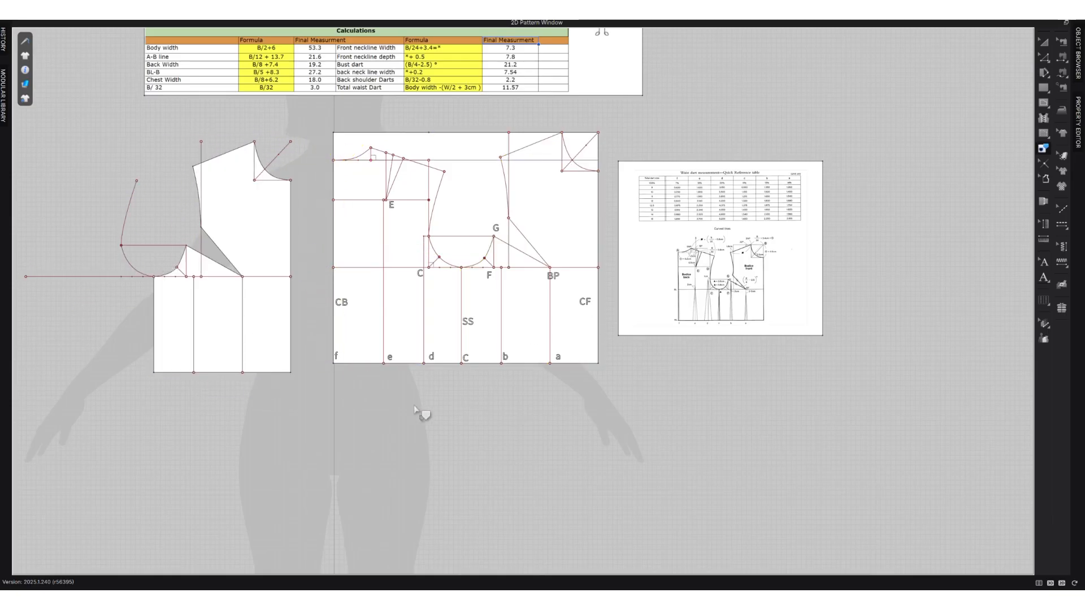
Trace the back neckline, shoulder, dart legs, armhole, side seam, waistline and centre back as a separate pattern next to the front piece.
key(z)
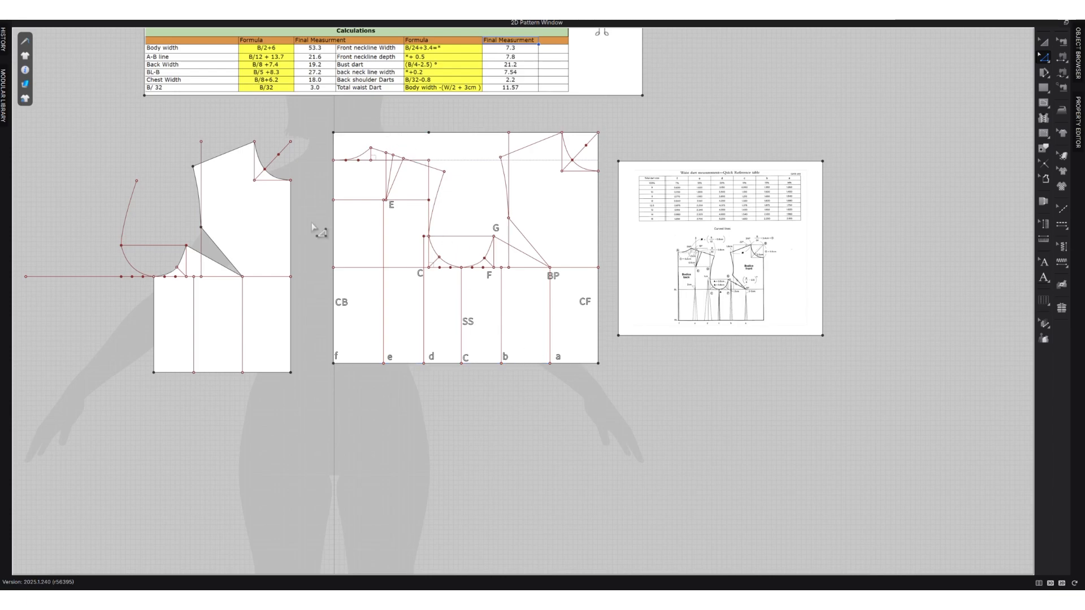
key(i)
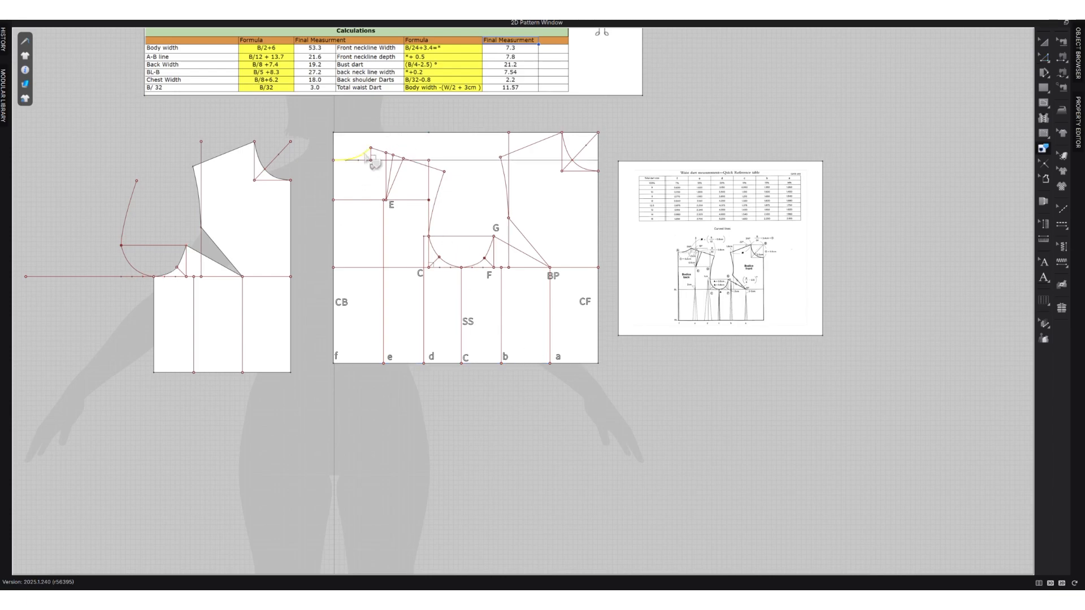
shift+click(379, 151)
shift+click(391, 163)
shift+click(400, 167)
shift+click(422, 164)
shift+click(434, 252)
shift+click(461, 313)
shift+click(438, 364)
shift+click(333, 257)
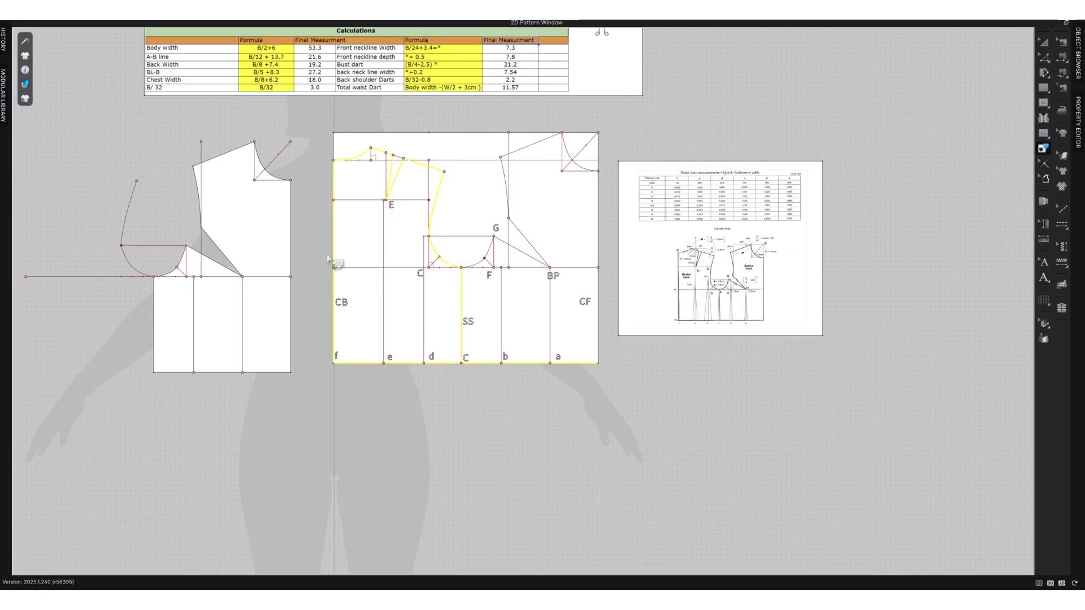
right_click(333, 180)
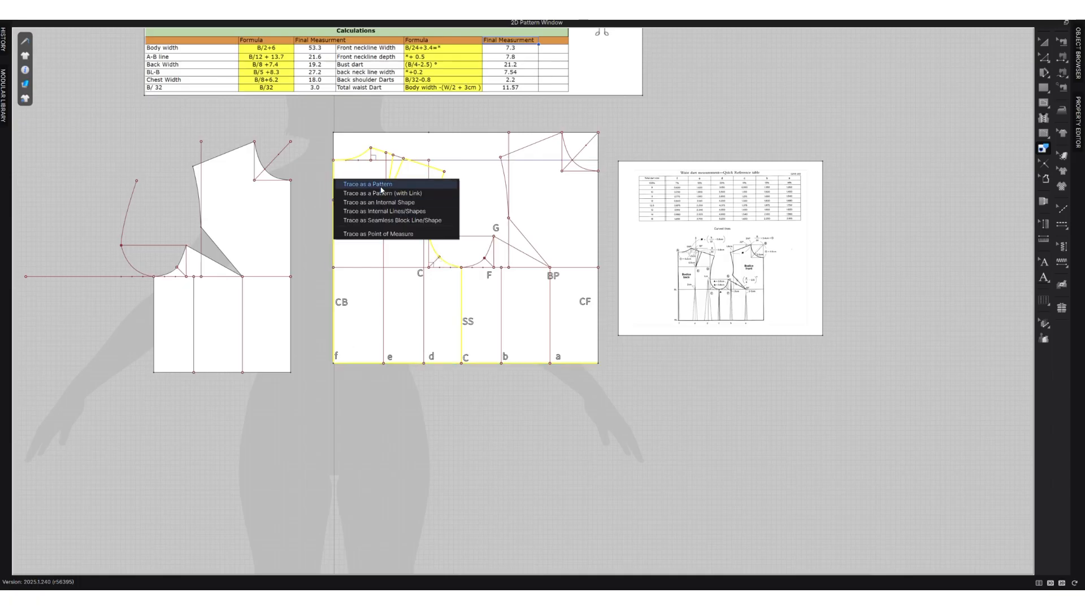
click(380, 185)
scroll(484, 343, down, 4)
click(248, 300)
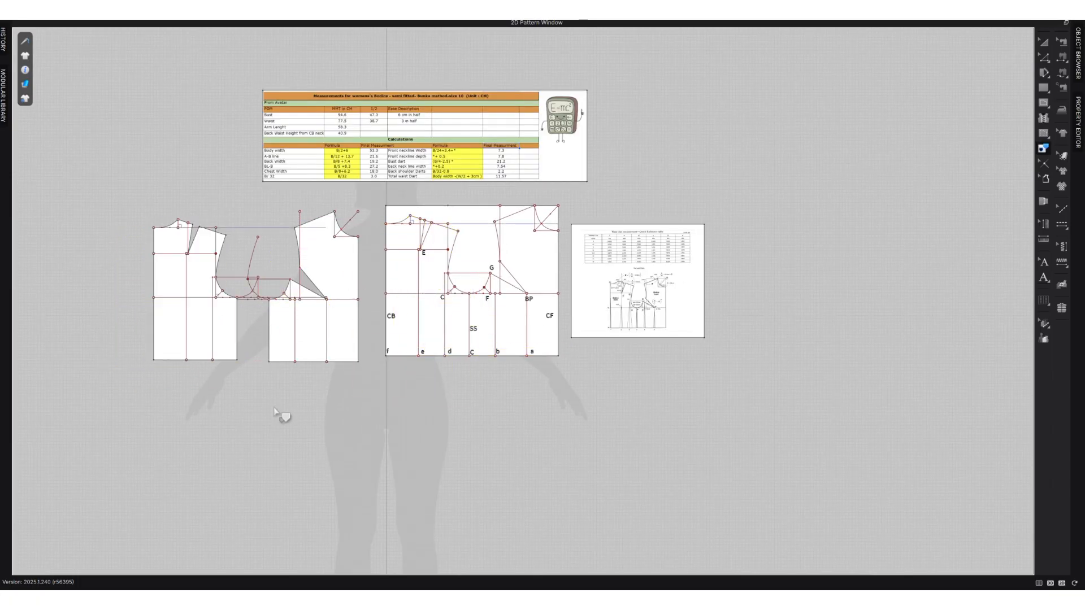
Remove the long vertical construction line from the traced front piece and convert its neckline diagonal to a baseline.
scroll(207, 261, up, 2)
scroll(271, 308, up, 2)
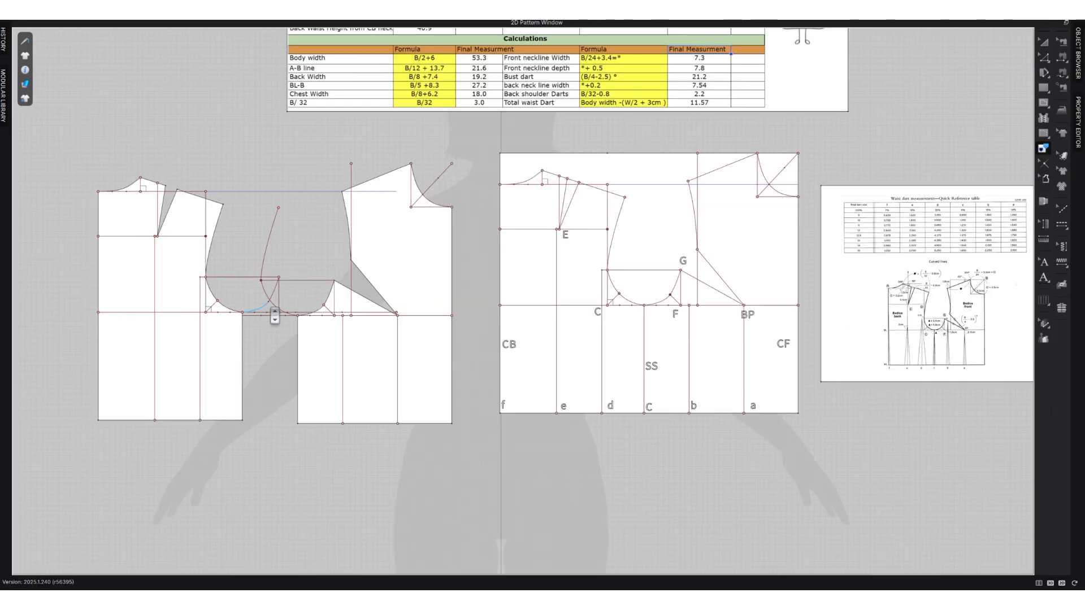
click(351, 174)
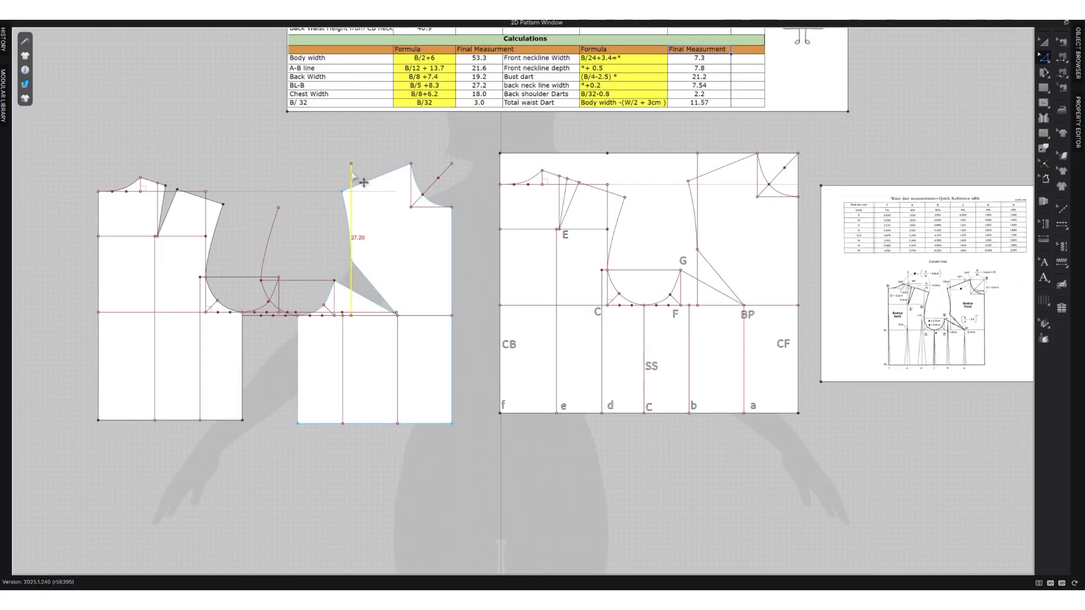
right_click(413, 196)
click(461, 266)
scroll(305, 378, up, 5)
scroll(331, 371, down, 2)
Copy the point labels from the draft onto the traced pieces and move the back piece closer to the front piece.
click(1043, 263)
click(866, 411)
click(1043, 42)
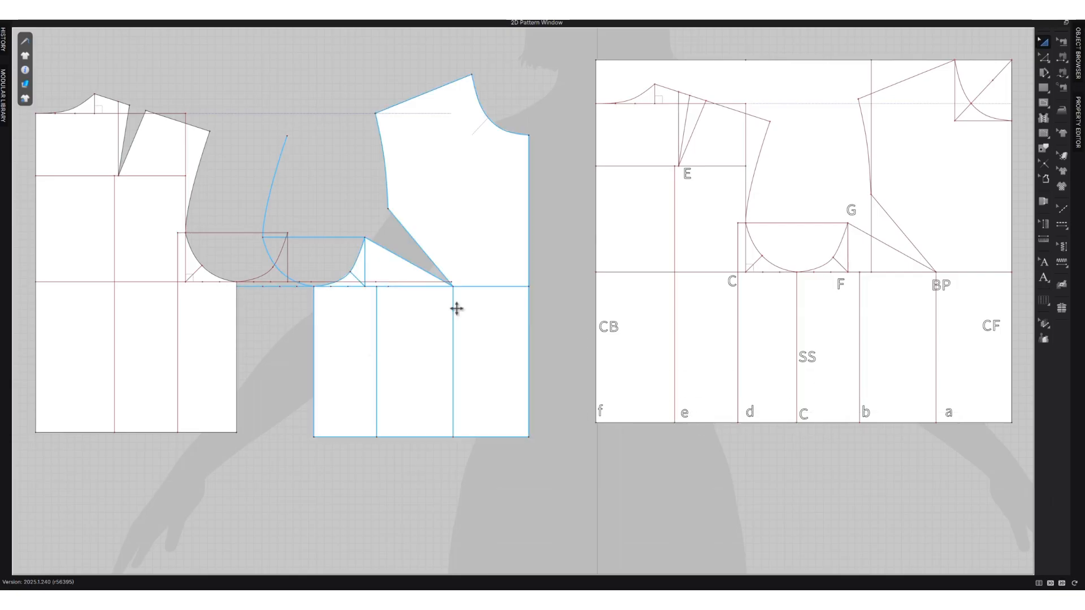
drag(169, 339, 236, 344)
Delete the leftover back armhole curve and the horizontal guideline through G from the traced front piece.
click(1043, 57)
click(270, 187)
key(Delete)
click(314, 237)
key(Delete)
click(161, 111)
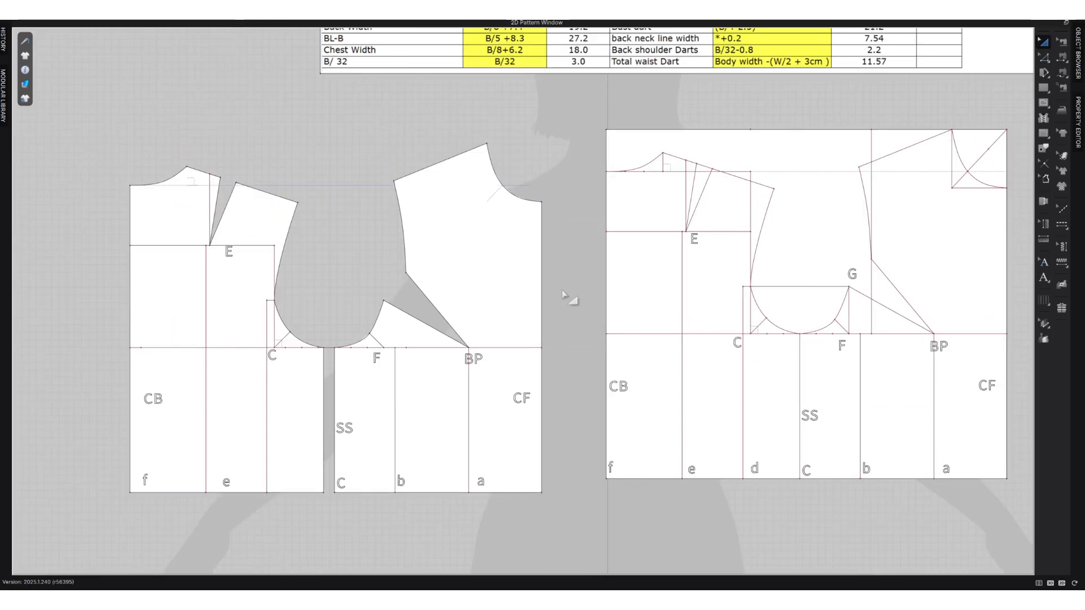
Divide the traced back piece's bust line and remove the leftover bust line segments from the front and back pieces.
key(z)
right_click(207, 164)
click(249, 367)
scroll(122, 319, up, 1)
click(556, 351)
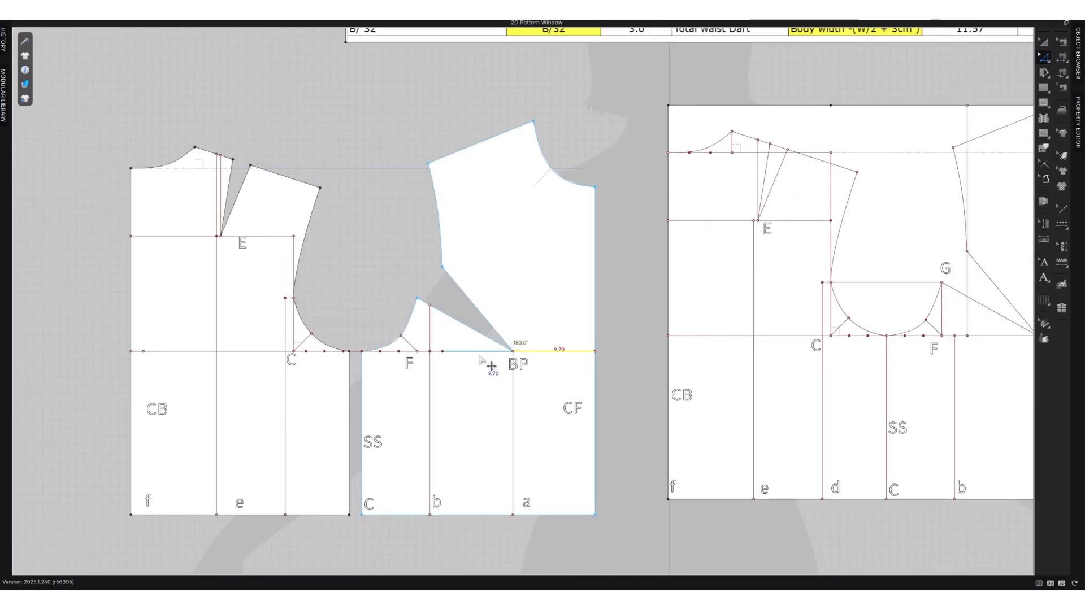
shift+click(327, 352)
right_click(303, 350)
click(368, 484)
right_click(305, 351)
click(307, 352)
right_click(322, 352)
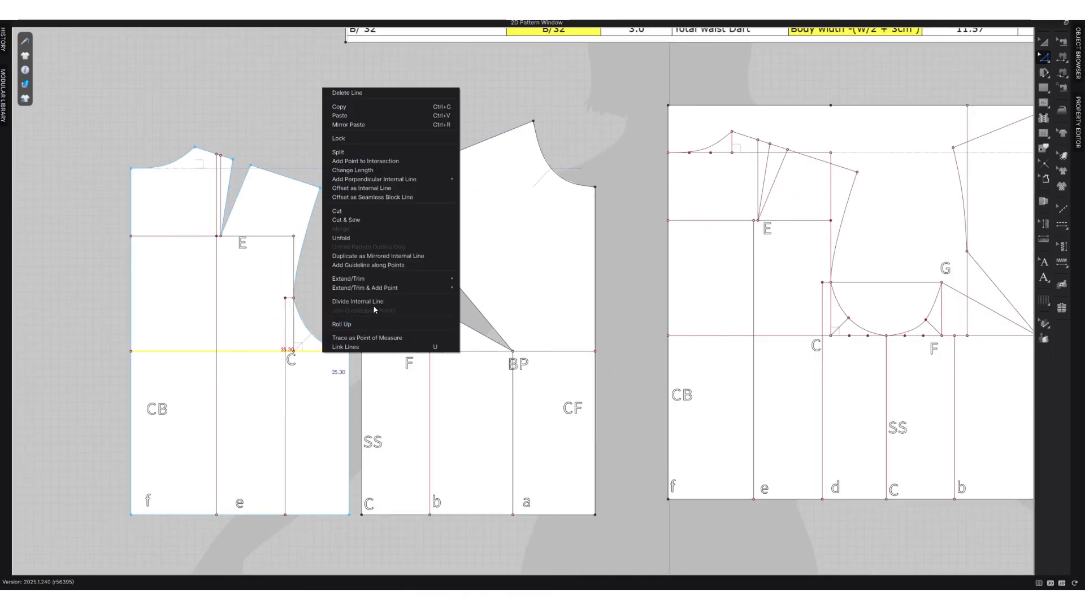
click(373, 305)
Redraw the bust line as a single internal line across each traced piece, ending at the side seam and centre edges.
scroll(349, 351, up, 5)
key(g)
scroll(385, 362, down, 3)
double_click(730, 358)
scroll(376, 378, down, 5)
click(370, 371)
Convert the bust lines of the traced front and back pieces to baselines.
key(z)
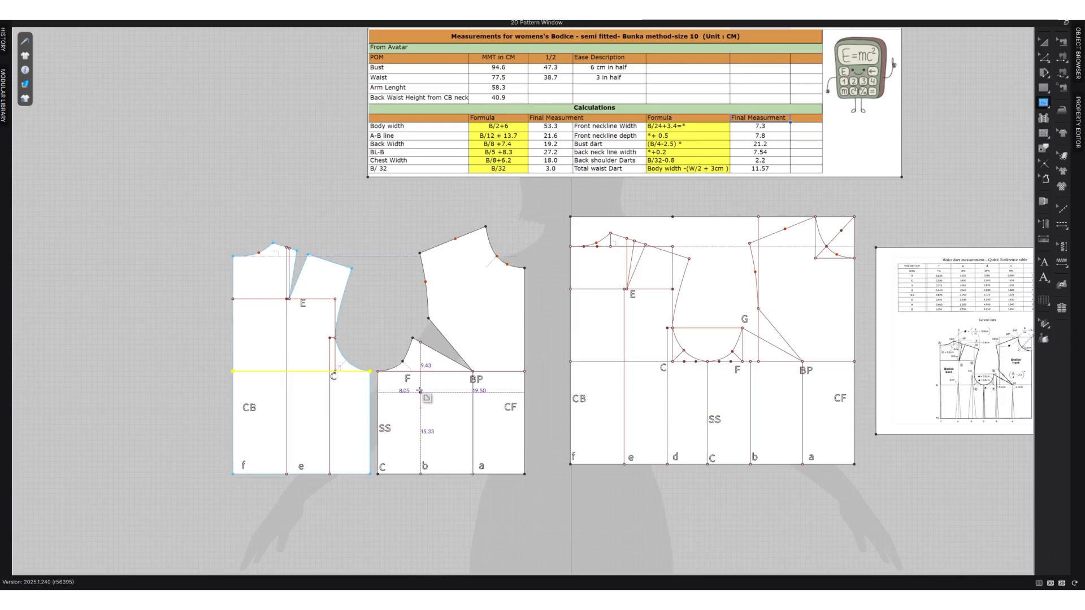
click(510, 372)
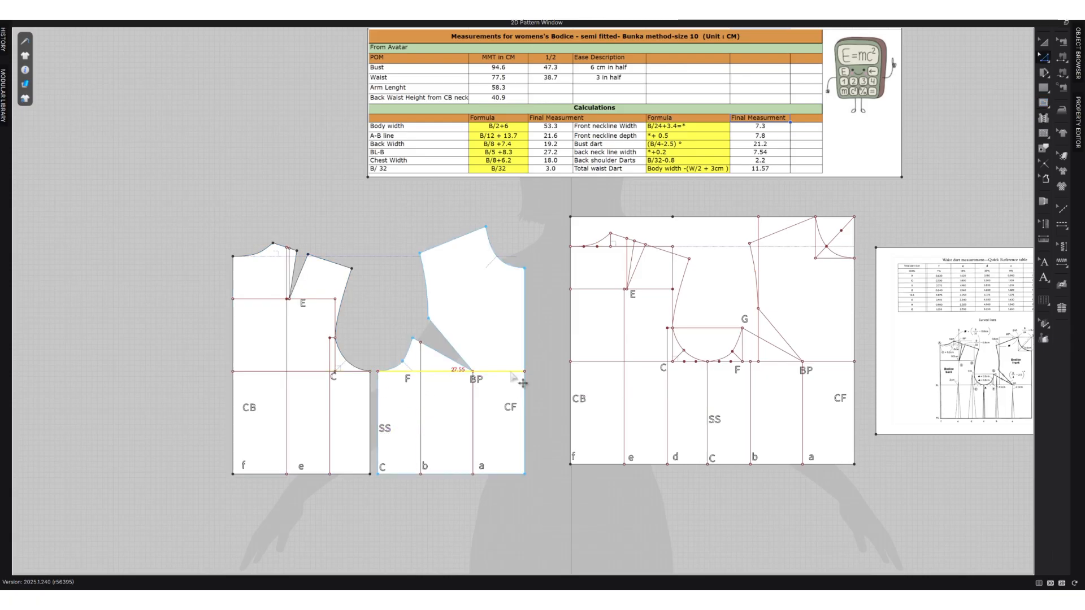
right_click(511, 374)
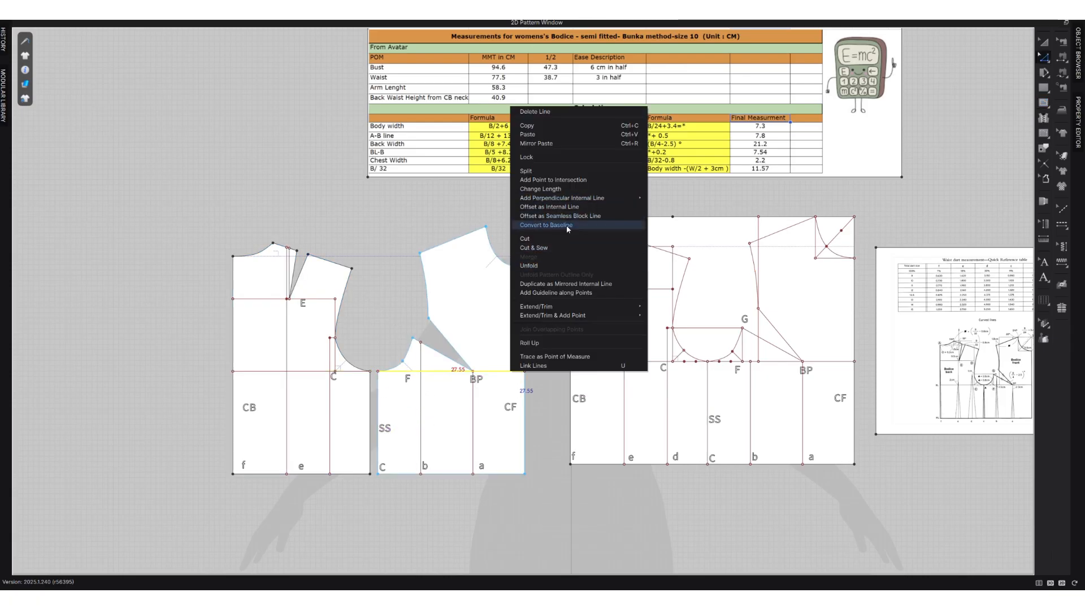
click(571, 225)
click(315, 372)
right_click(314, 372)
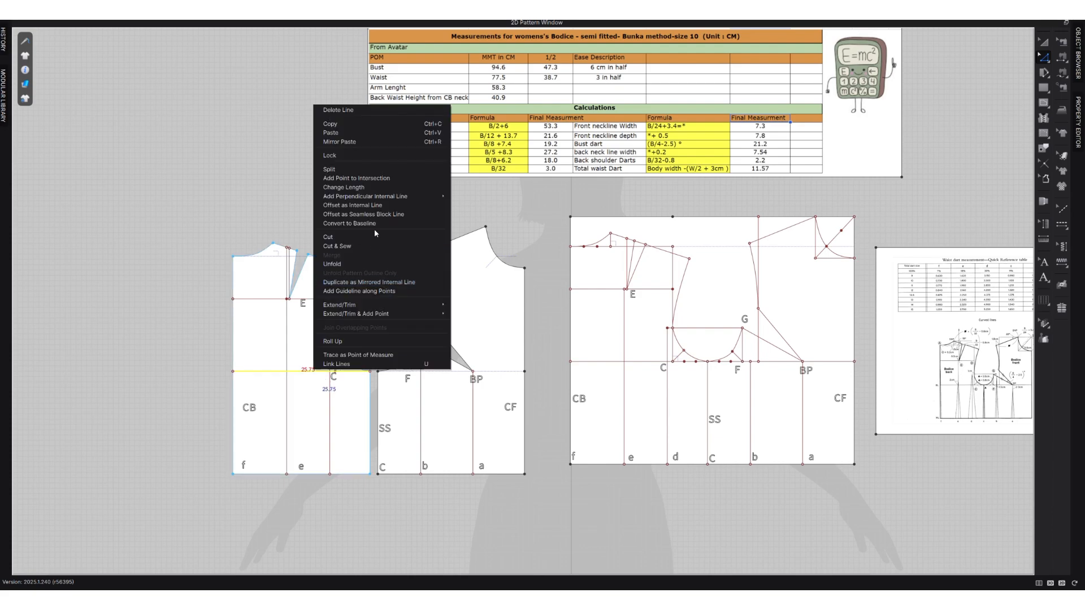
click(380, 224)
scroll(335, 314, up, 4)
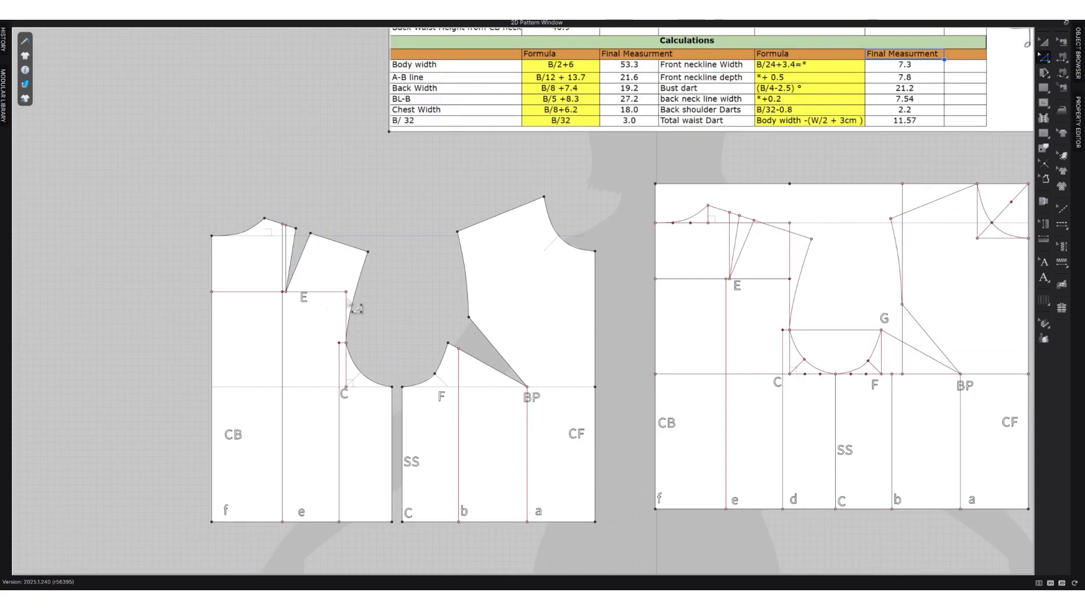
Convert the line through E on the back piece to a baseline and raise the top end of dart line e by 2 cm.
right_click(337, 304)
click(393, 426)
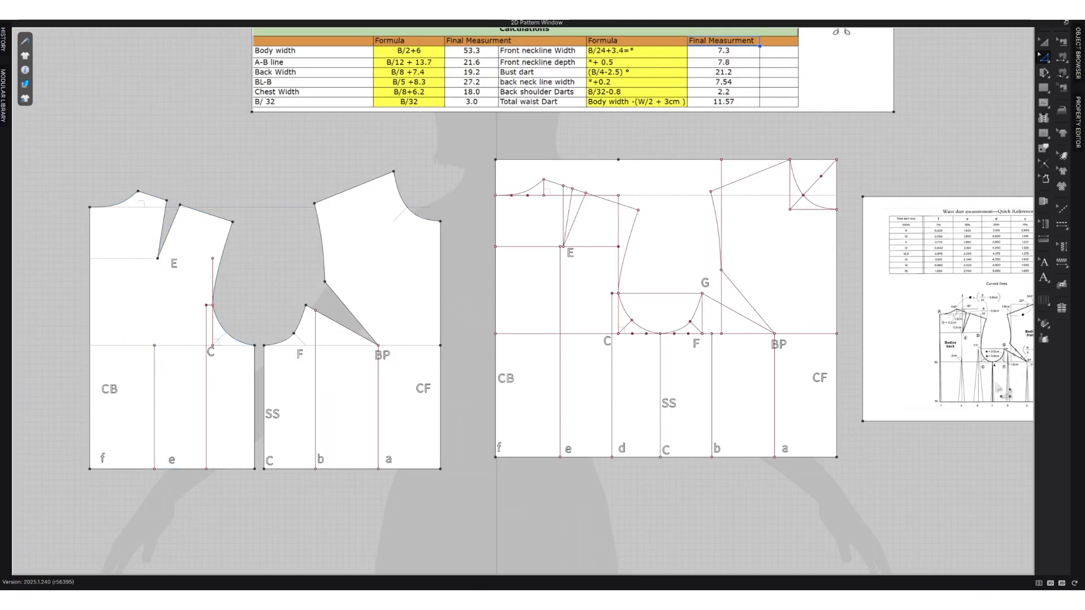
scroll(999, 390, up, 4)
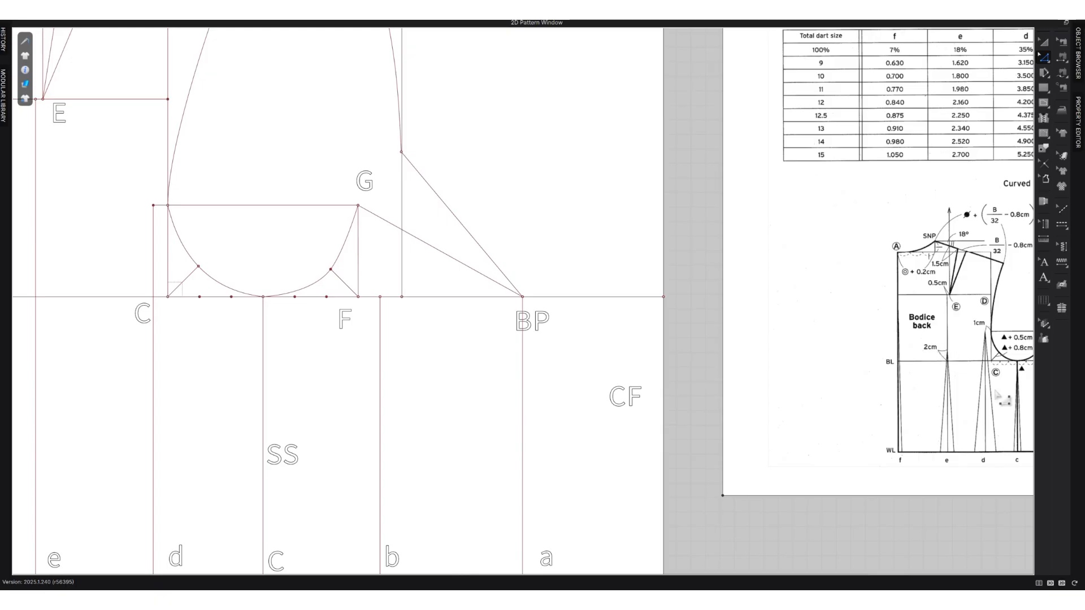
scroll(999, 389, down, 2)
scroll(552, 418, down, 2)
middle_drag(198, 393, 349, 378)
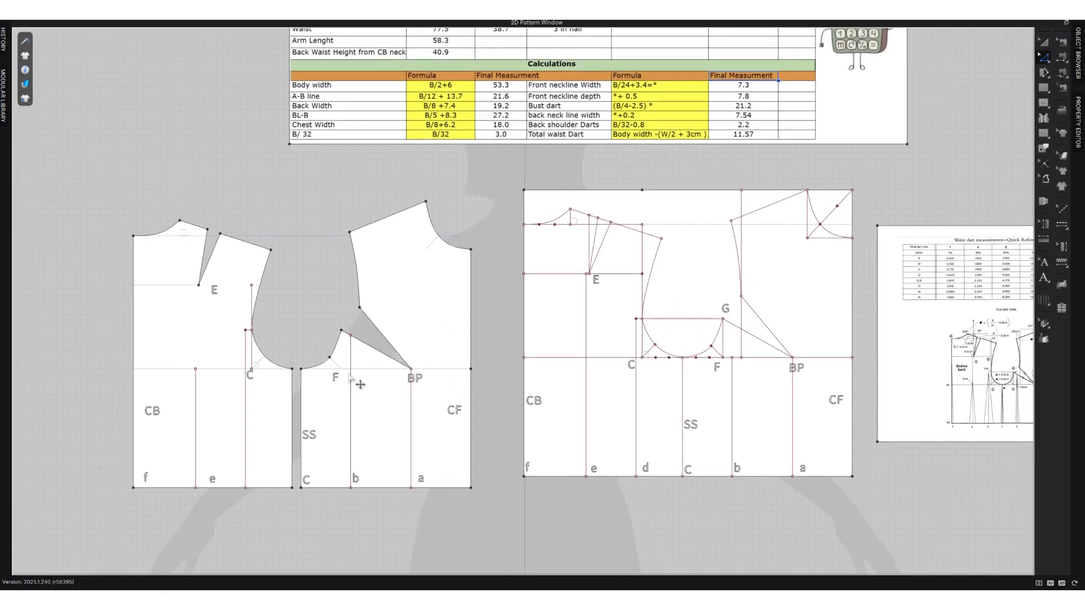
scroll(202, 378, up, 3)
drag(197, 373, 197, 355)
key(Return)
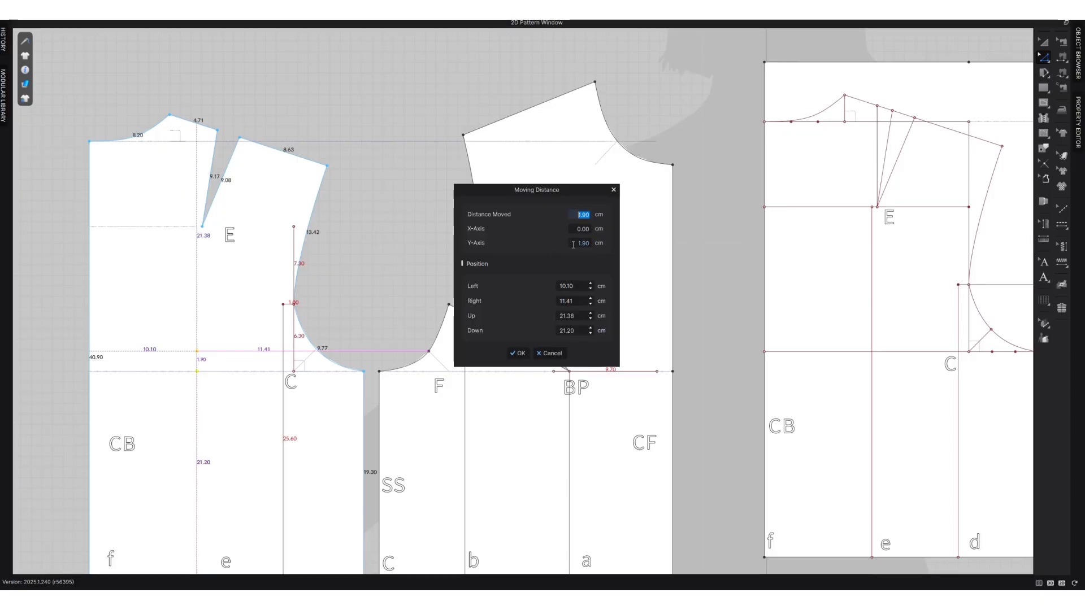
text(2)
click(518, 353)
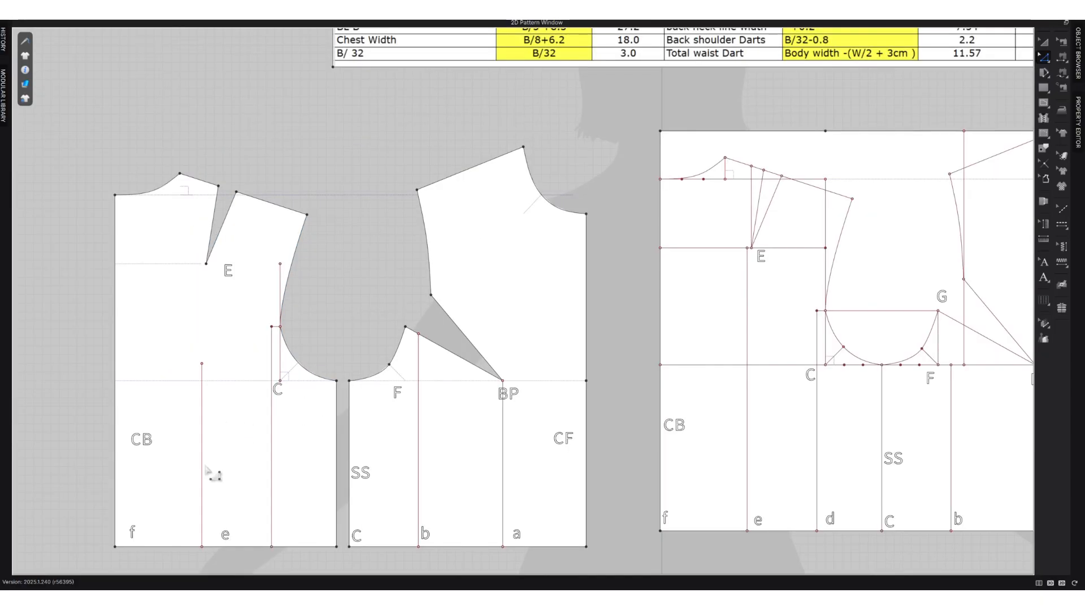
Convert the vertical dart lines e and d on the back piece and b and a on the front piece to baselines.
click(204, 469)
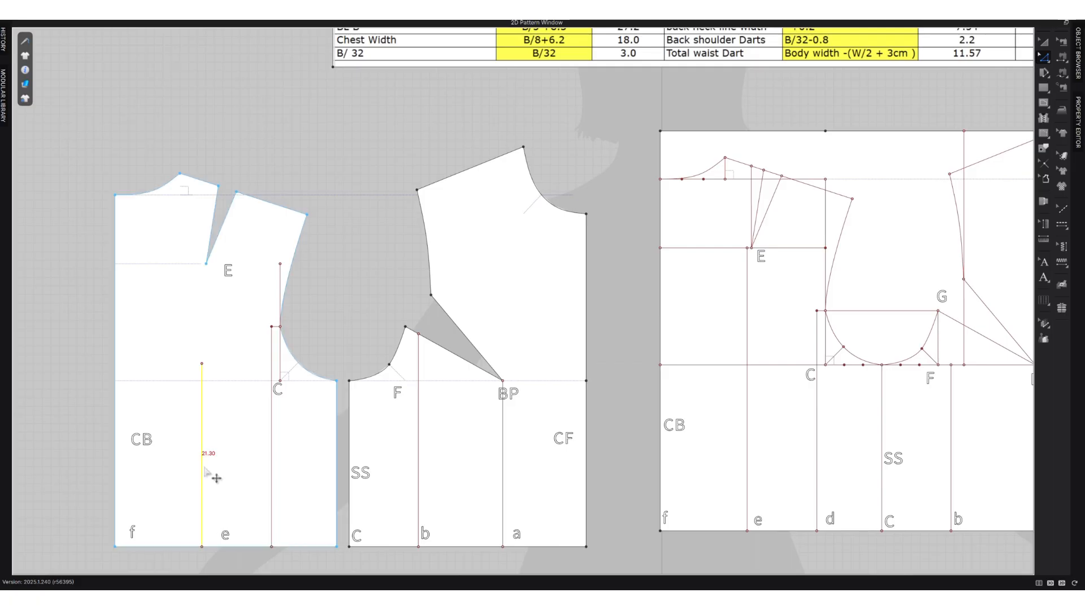
click(272, 461)
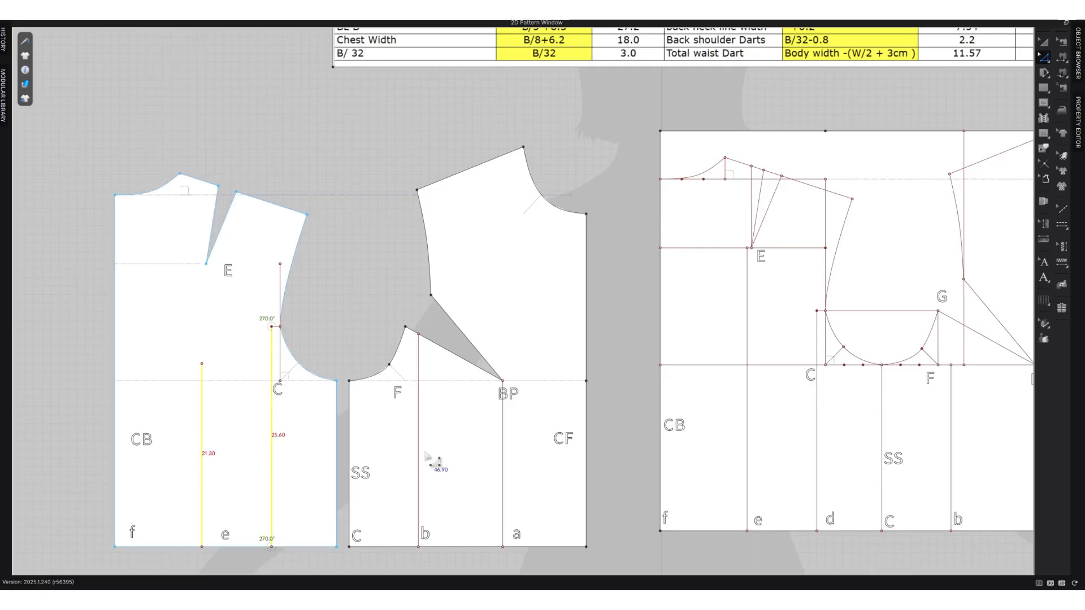
click(419, 459)
shift+click(505, 455)
right_click(506, 454)
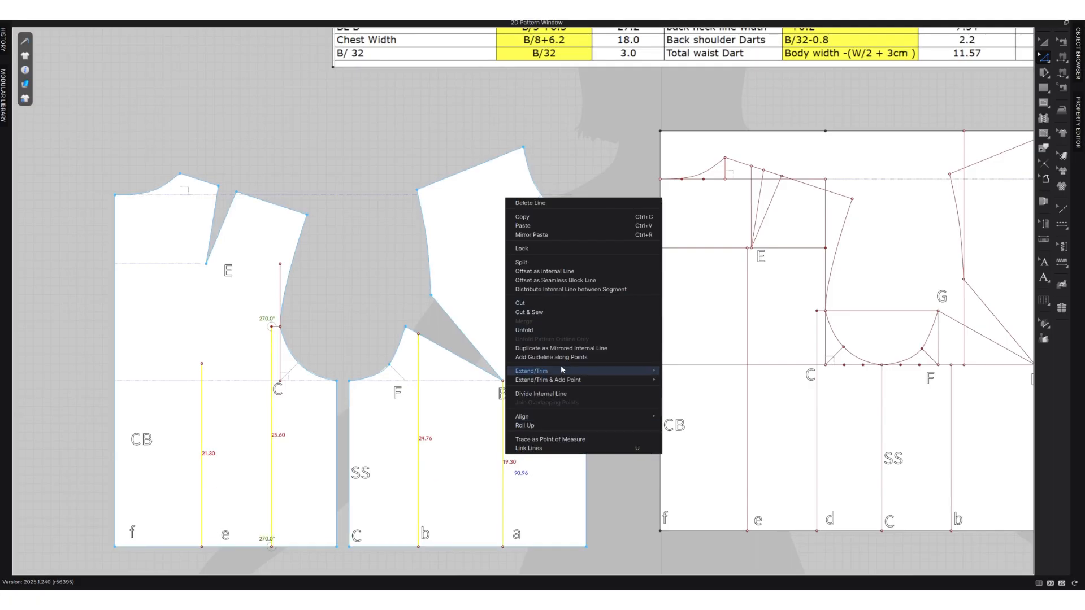
right_click(419, 431)
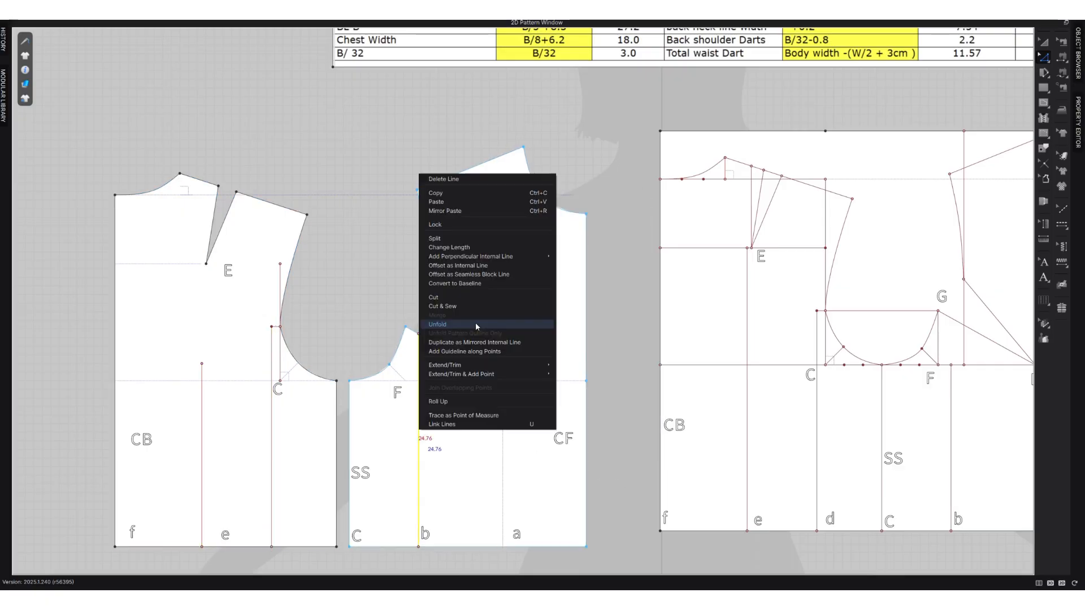
click(455, 284)
right_click(272, 421)
right_click(202, 469)
click(237, 322)
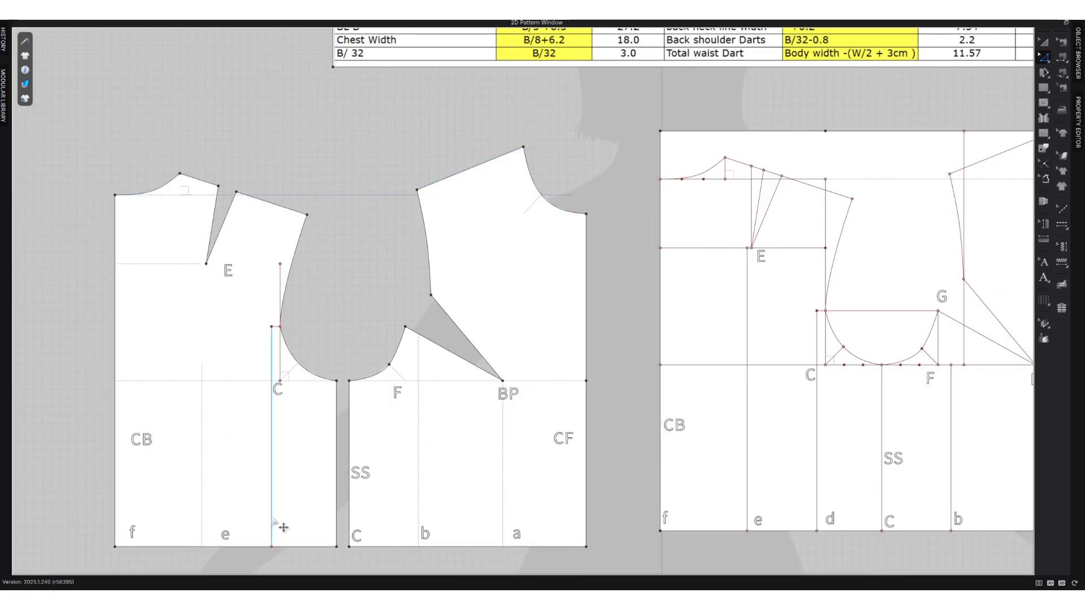
right_click(272, 513)
right_click(304, 546)
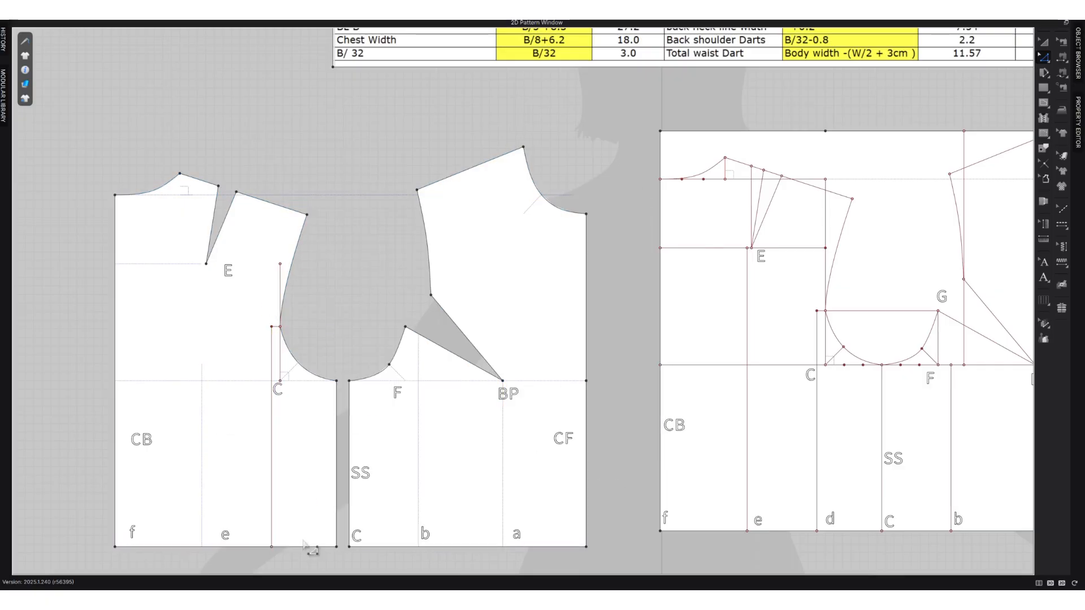
click(274, 460)
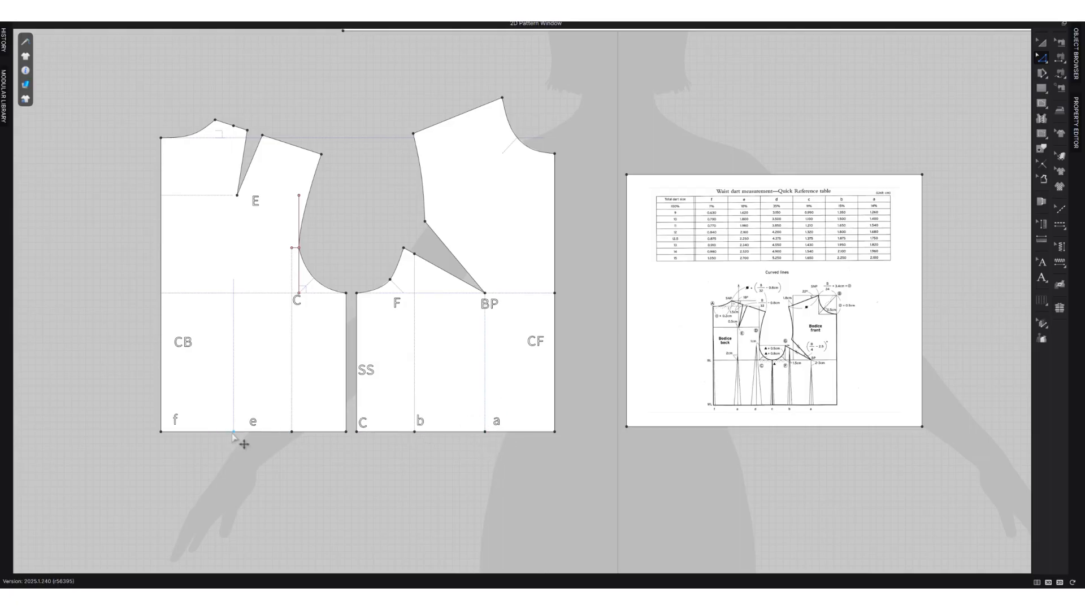
Add a waist dart at point a on the front piece with total width 1.68 cm, length 19 cm and no shaped dart cap.
scroll(490, 435, up, 3)
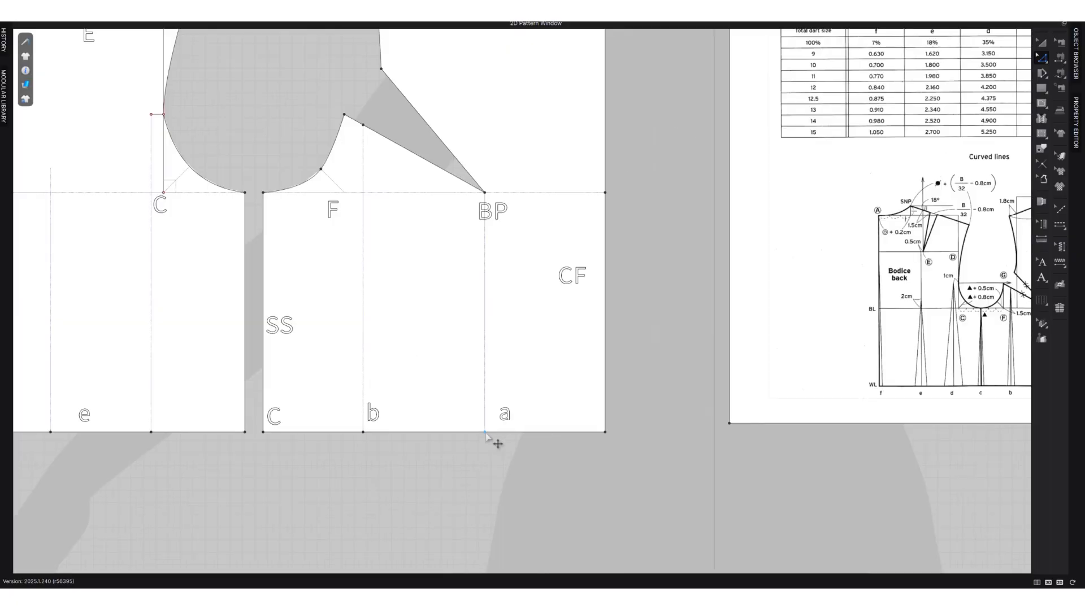
right_click(485, 432)
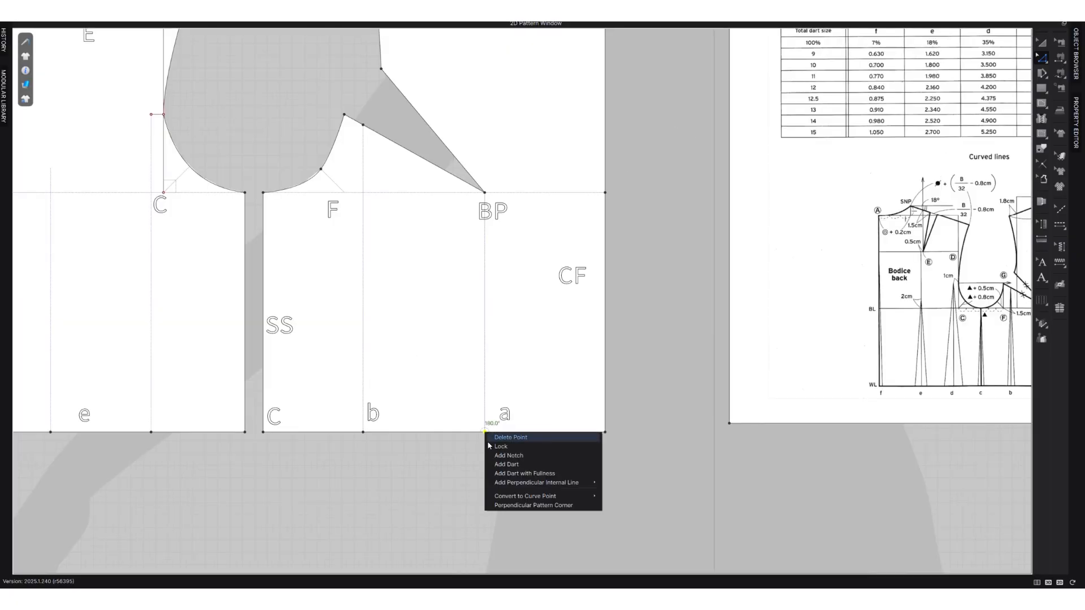
click(521, 467)
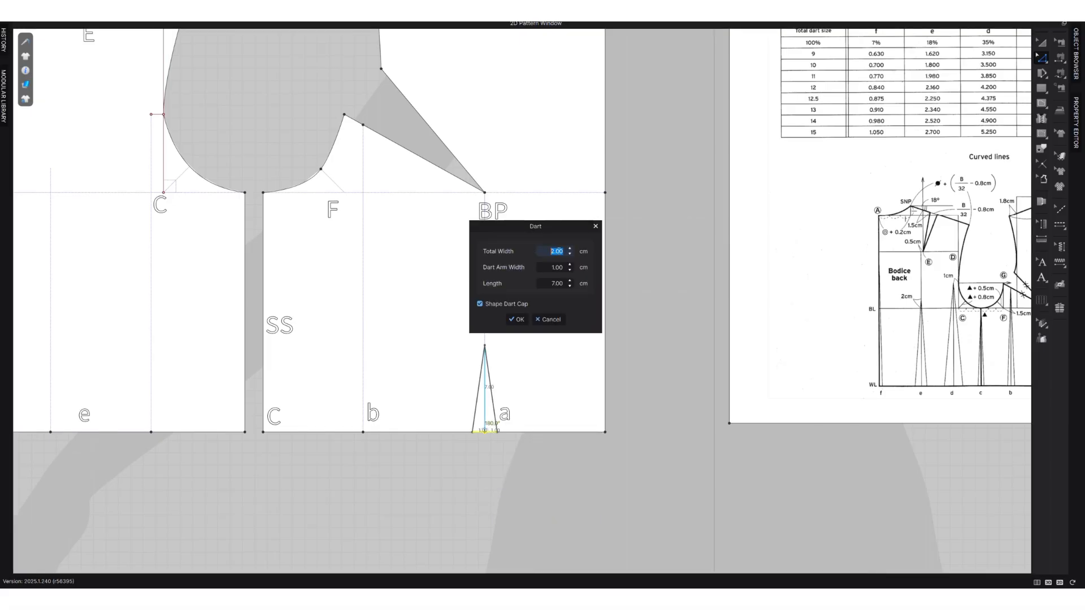
text(1.68)
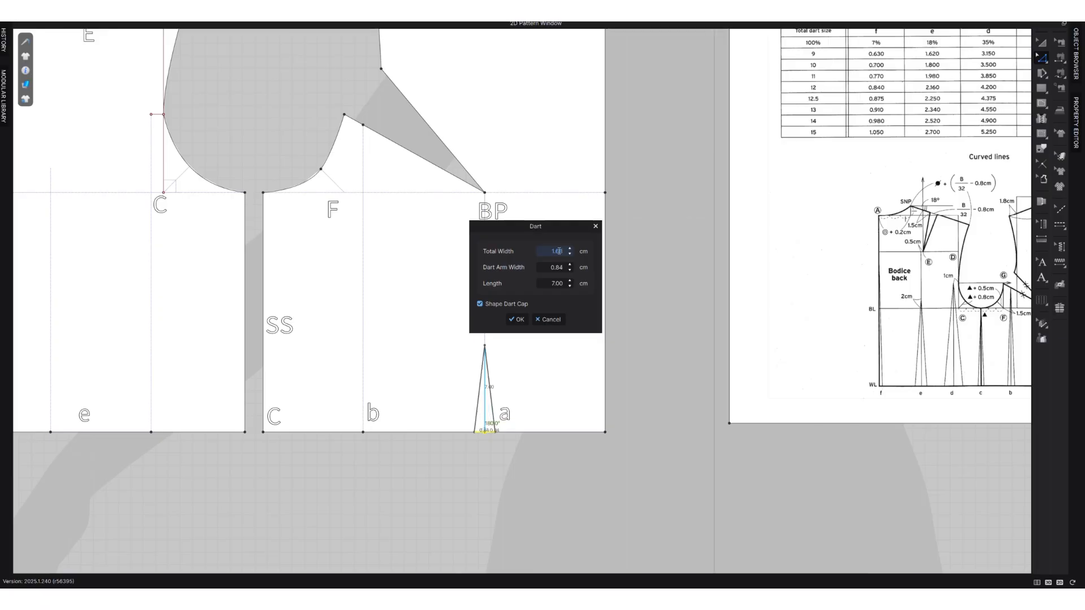
click(569, 281)
click(570, 281)
click(569, 281)
click(570, 281)
click(570, 280)
click(569, 281)
click(569, 281)
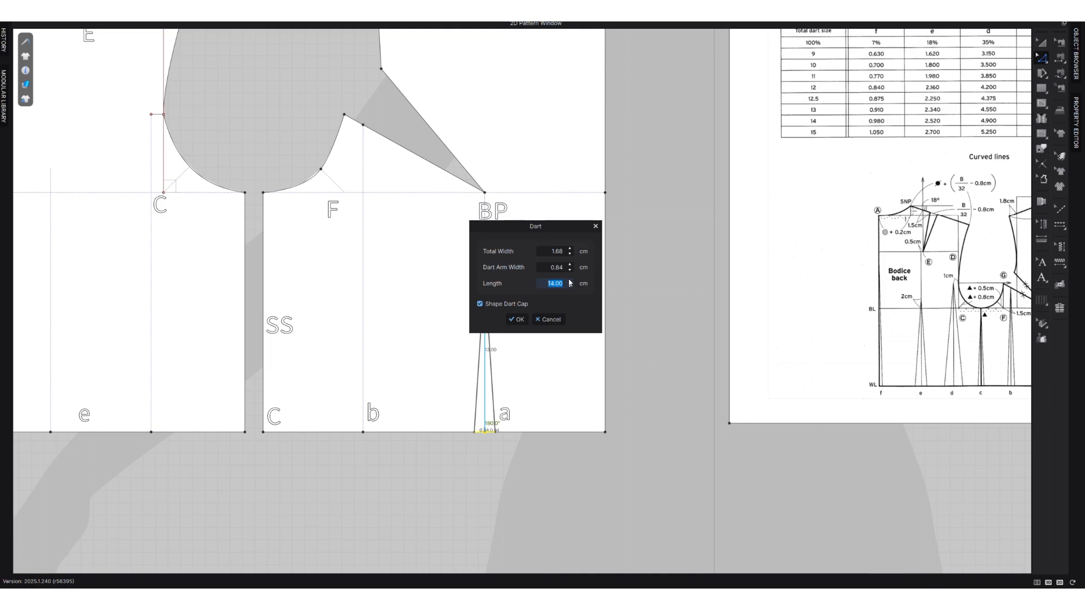
click(570, 281)
click(570, 281)
click(570, 281)
click(570, 281)
click(570, 281)
click(569, 281)
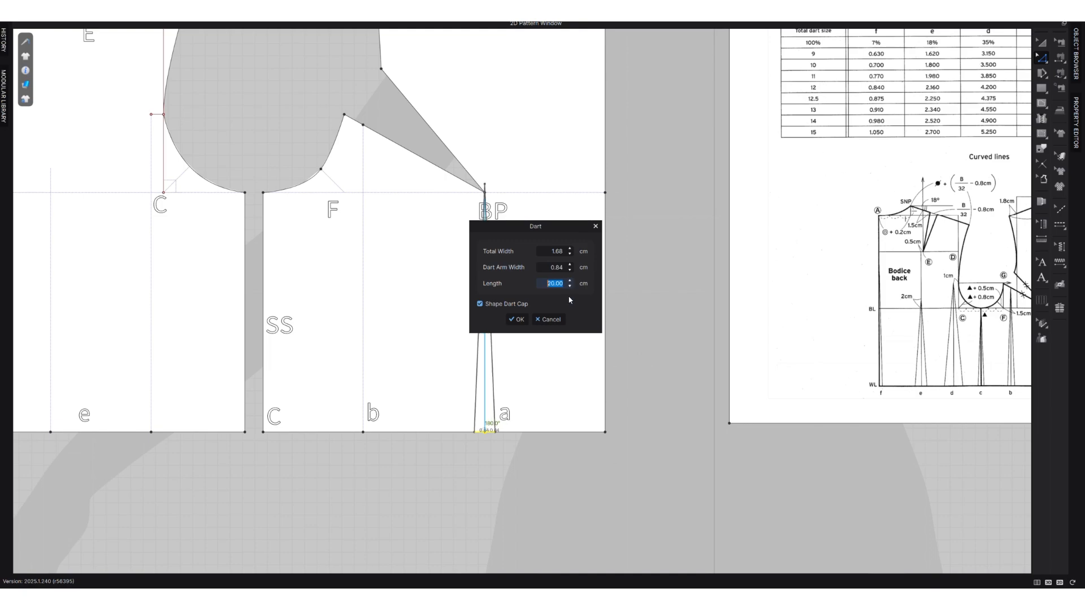
click(569, 285)
click(488, 307)
click(517, 320)
scroll(605, 318, down, 5)
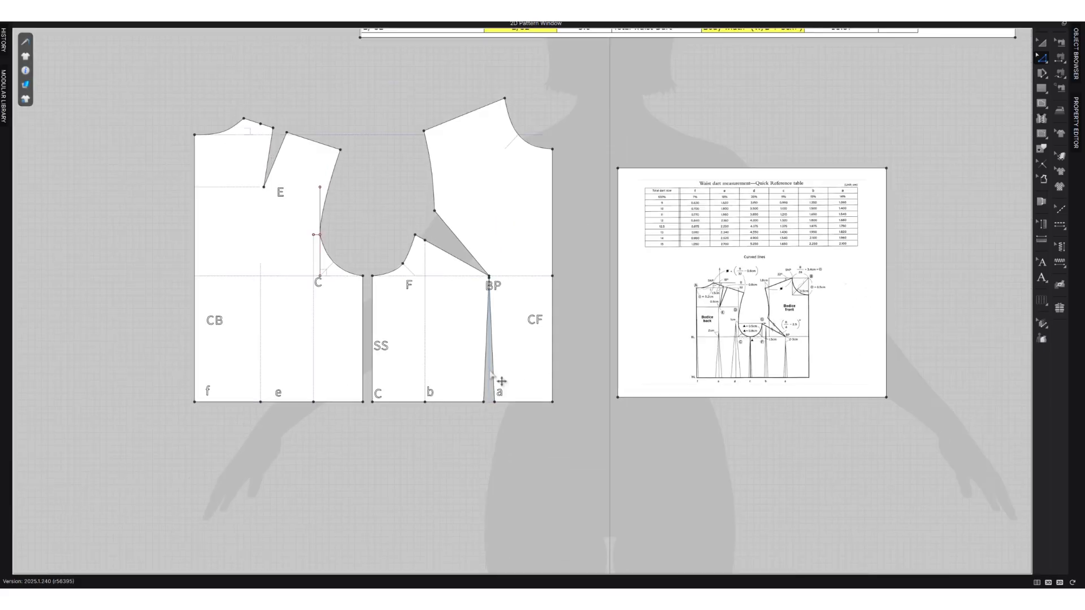
Move the tip of the front dart at a straight down 3 cm, away from BP.
scroll(515, 295, up, 1)
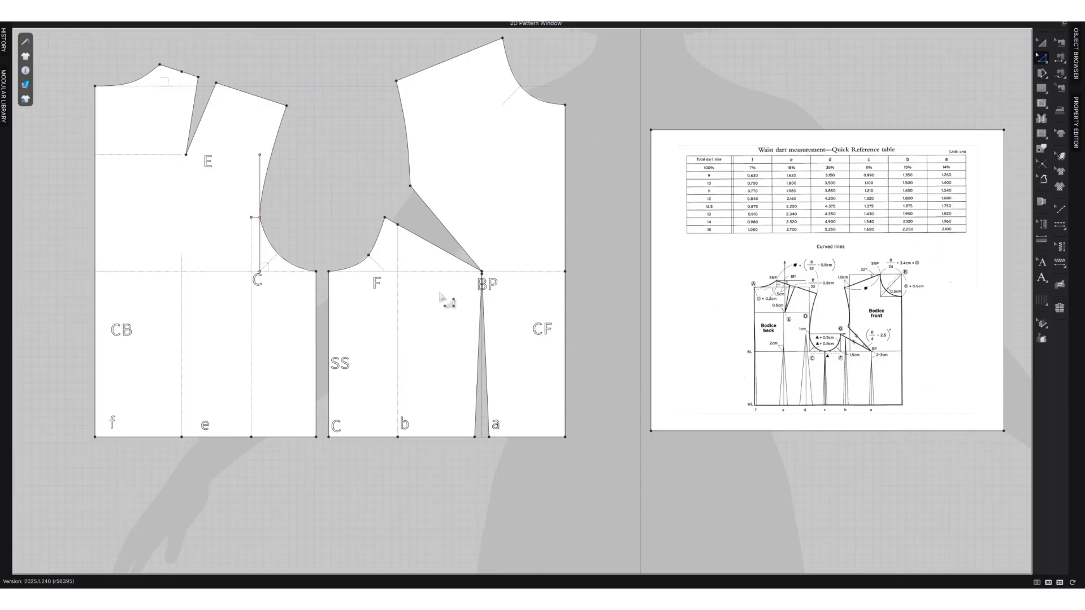
scroll(483, 284, up, 2)
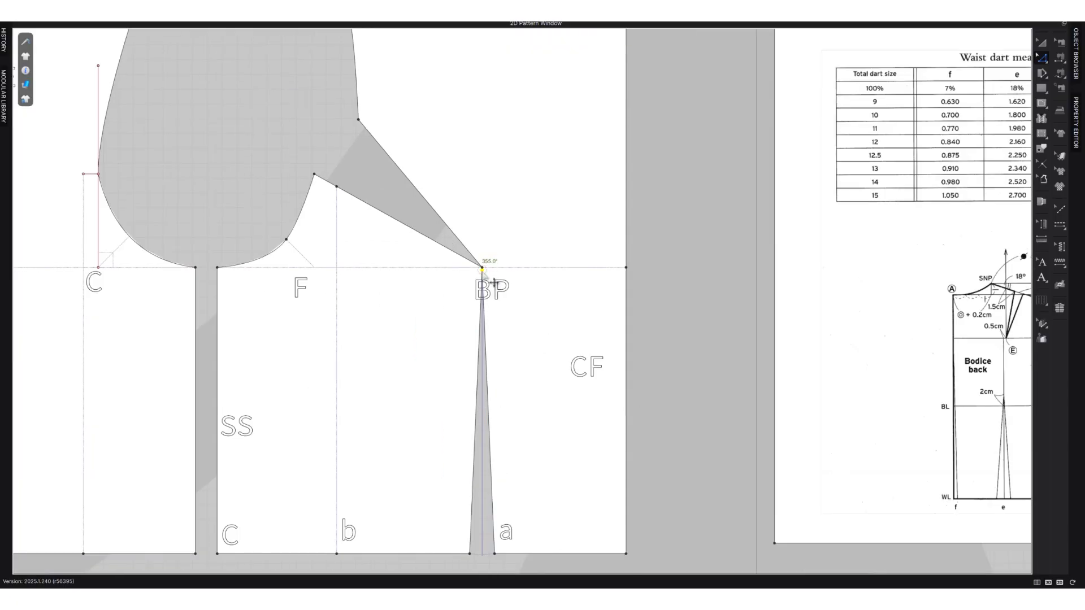
scroll(442, 305, down, 2)
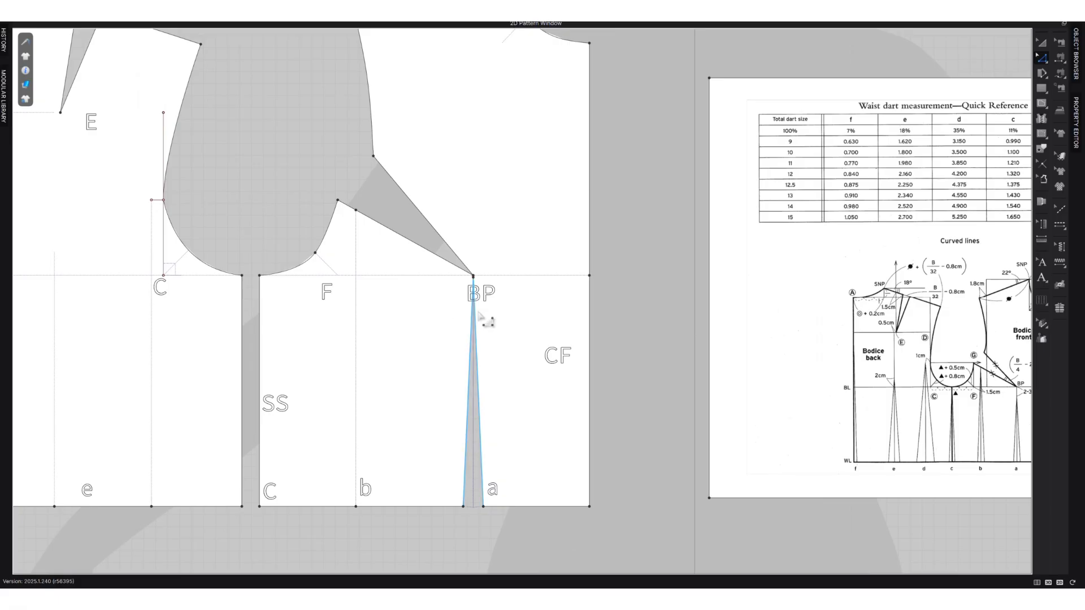
middle_drag(913, 382, 846, 366)
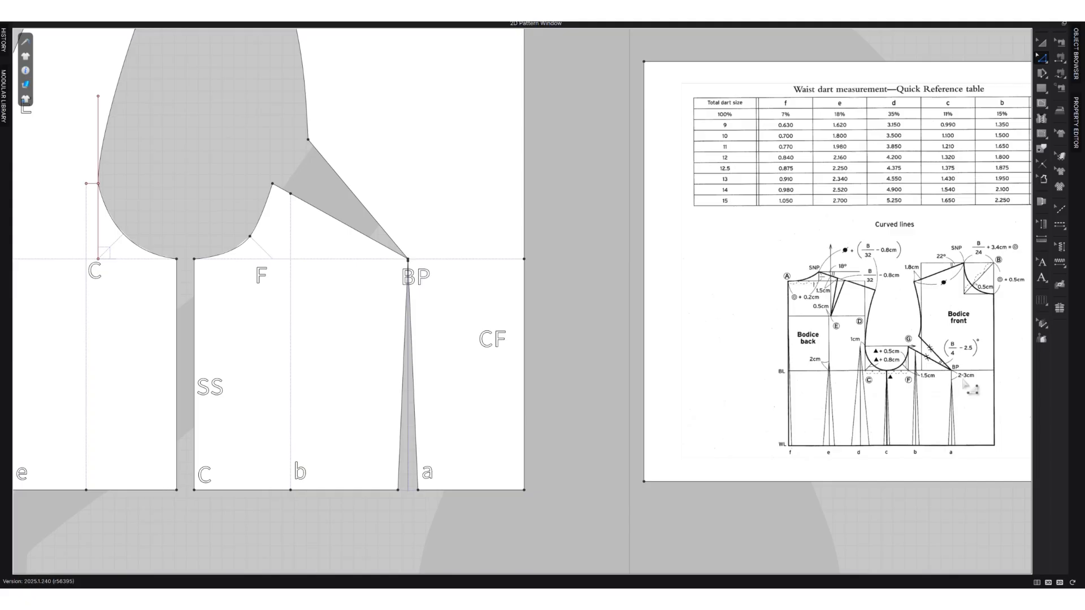
scroll(412, 300, up, 2)
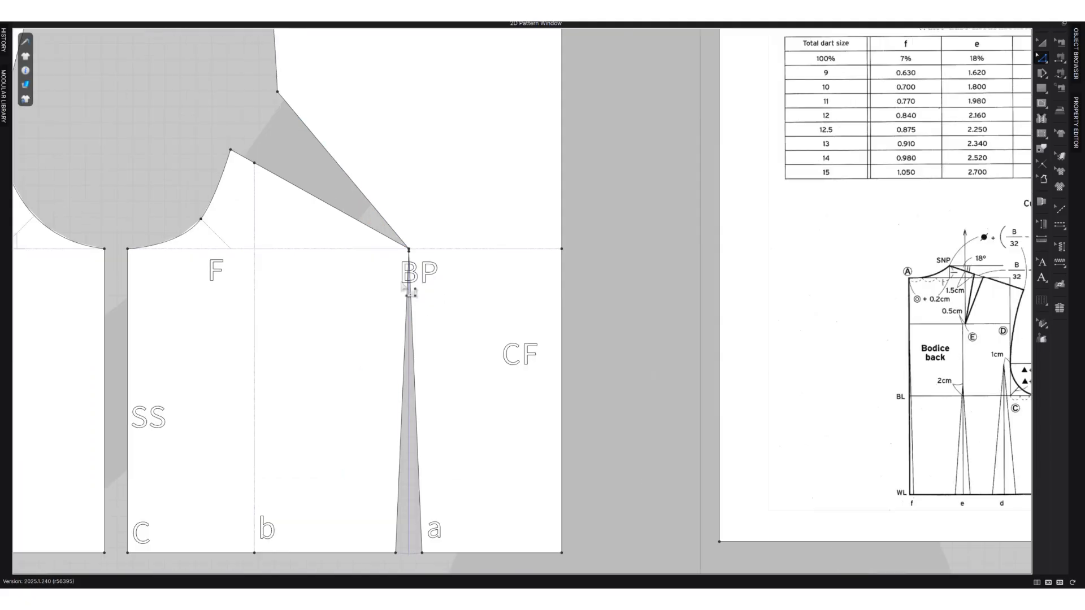
mouse_move(421, 263)
mouse_down()
mouse_move(420, 290)
mouse_move(409, 280)
mouse_up()
right_click(409, 280)
text(2)
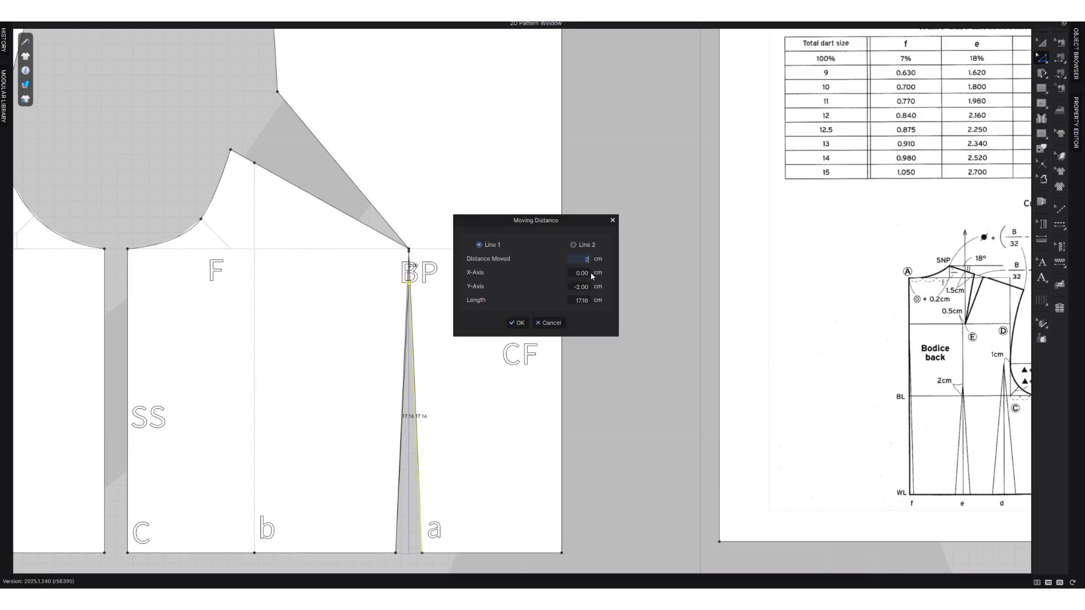
key(BackSpace)
text(3)
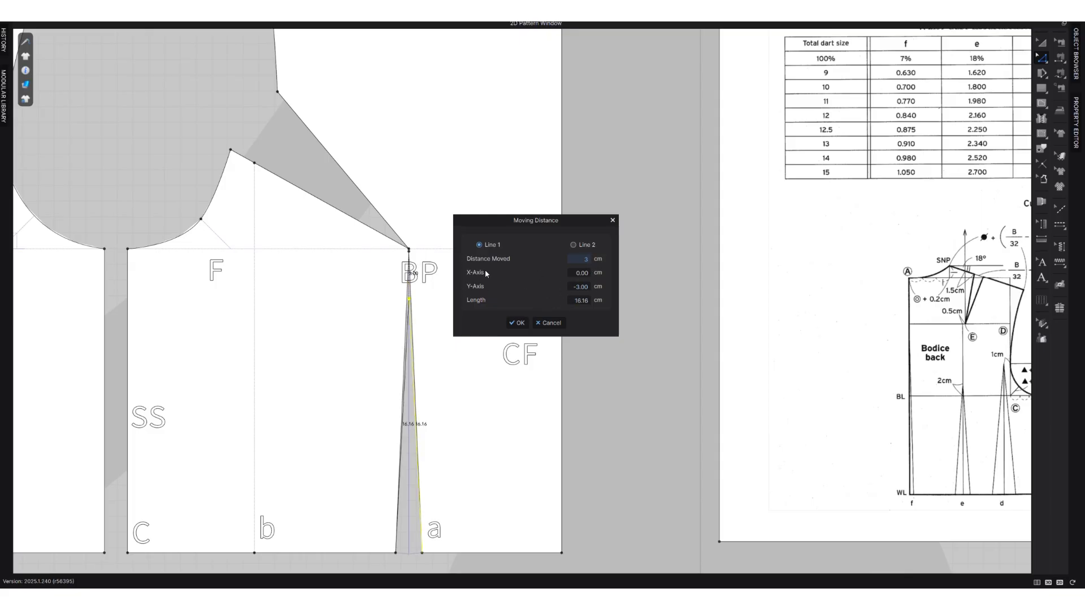
click(517, 323)
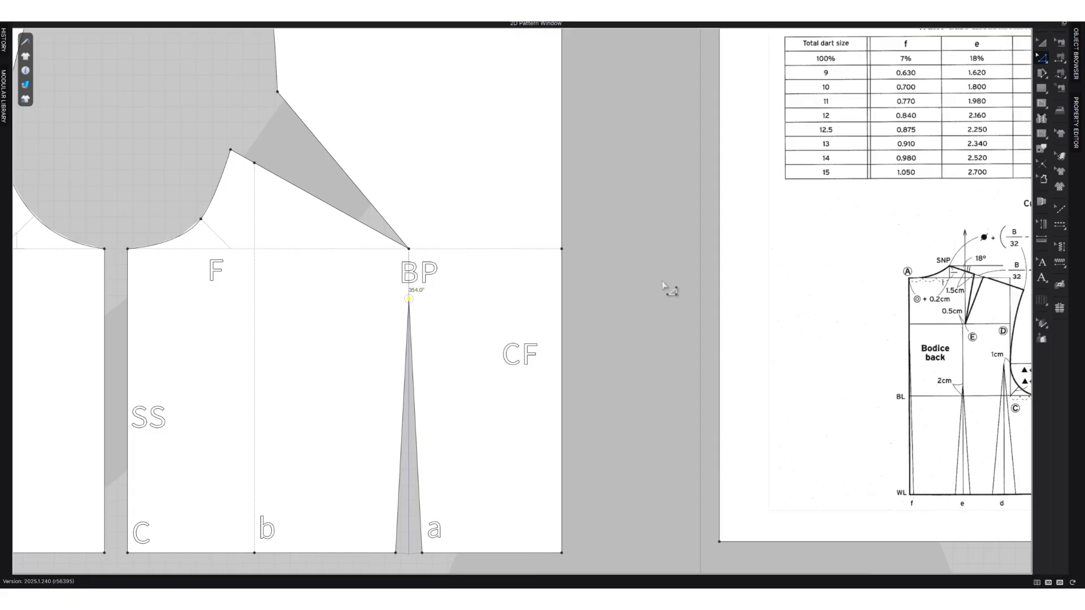
Add a waist dart at point b with total width 1.8 cm and no shaped cap, reaching just below the bust dart's lower leg.
scroll(506, 350, down, 3)
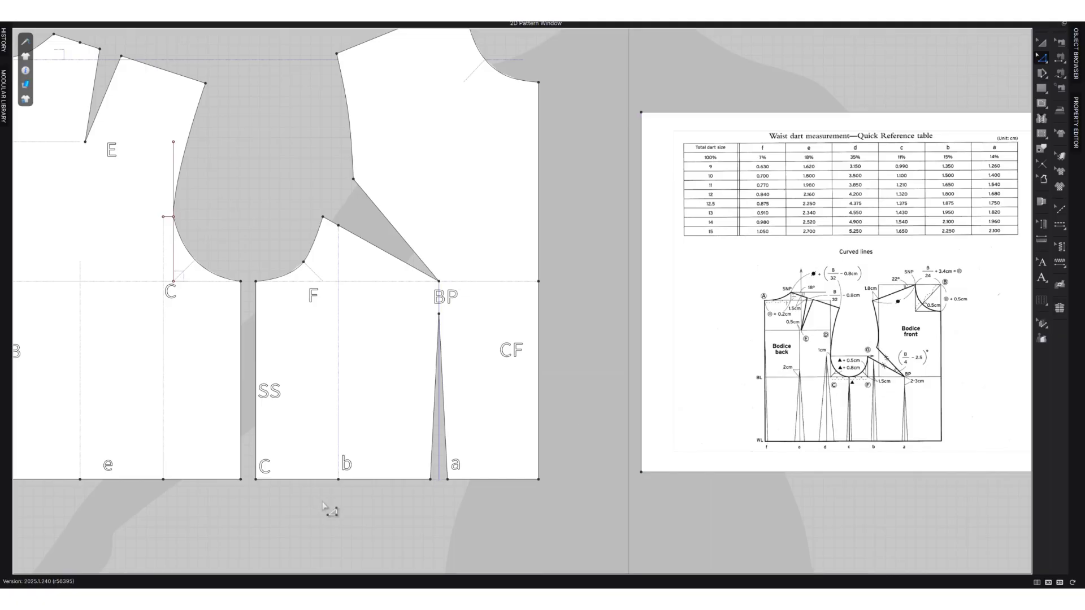
right_click(339, 481)
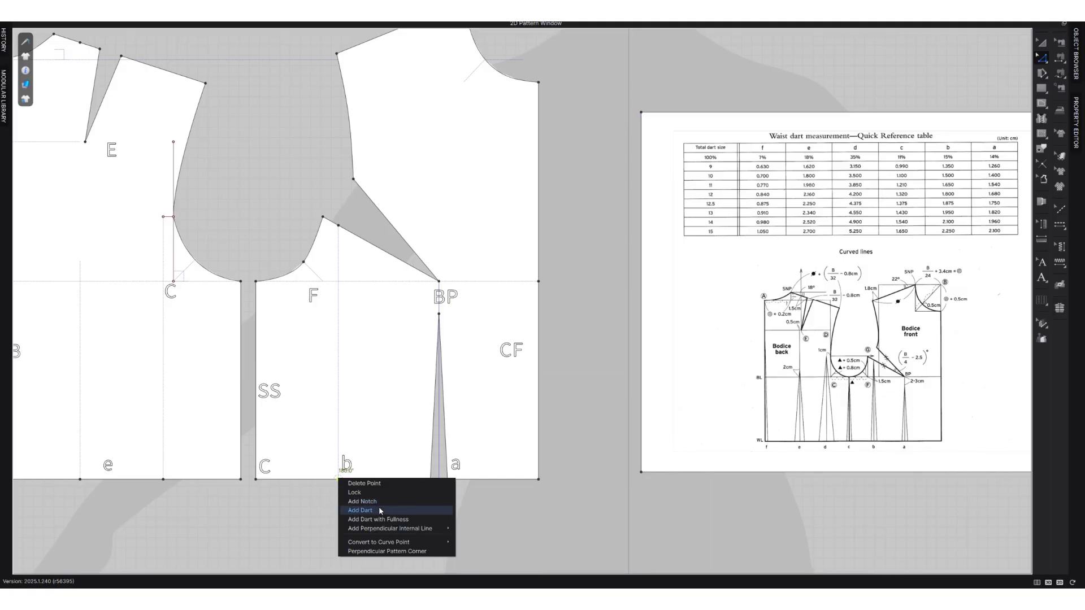
click(380, 509)
click(480, 303)
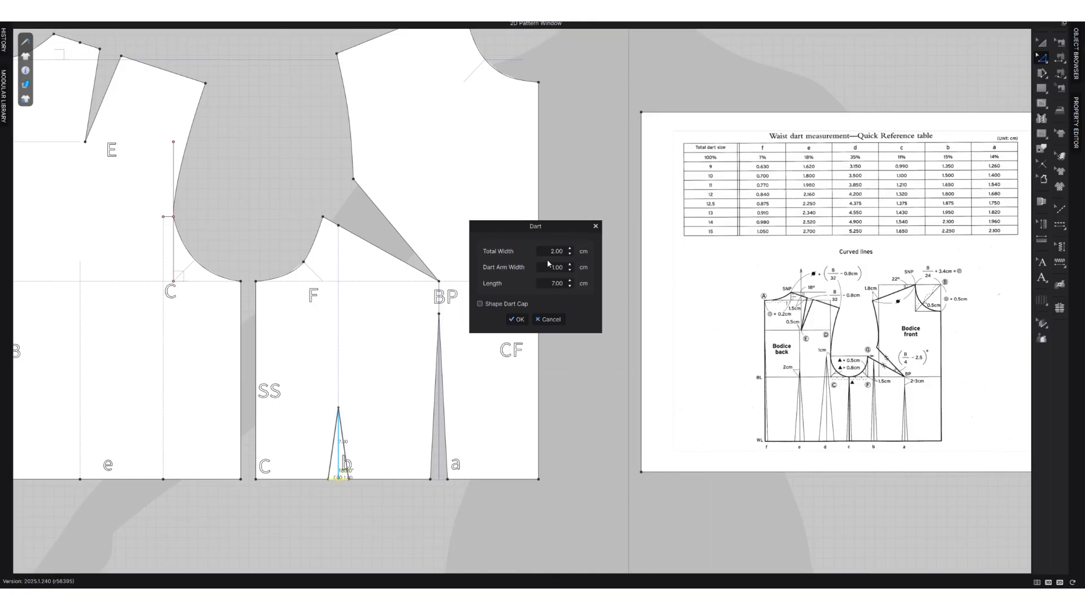
text(1.8)
scroll(568, 281, up, 8)
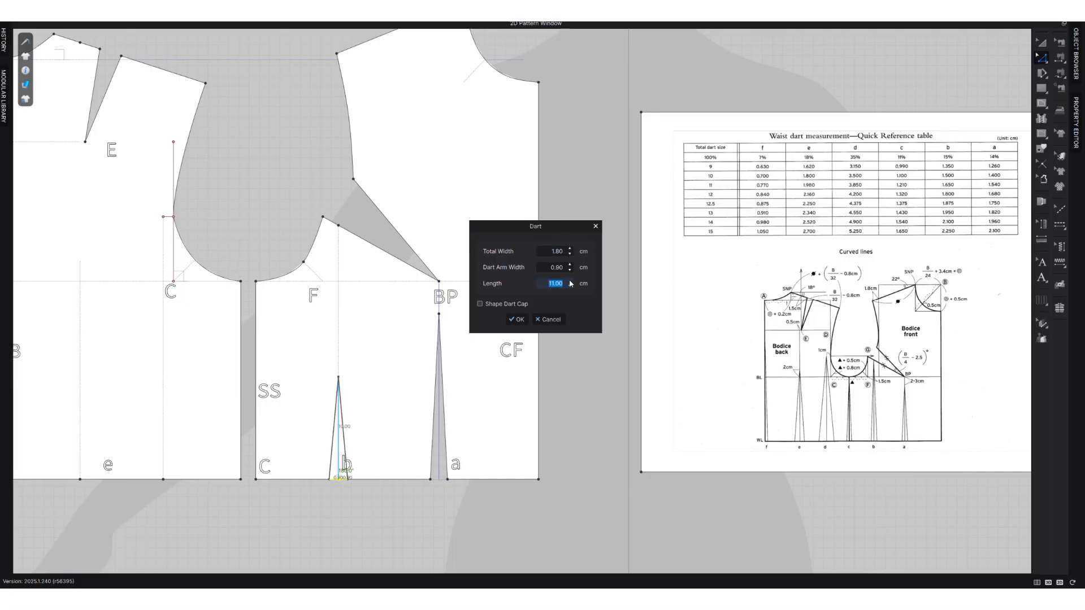
scroll(570, 283, up, 9)
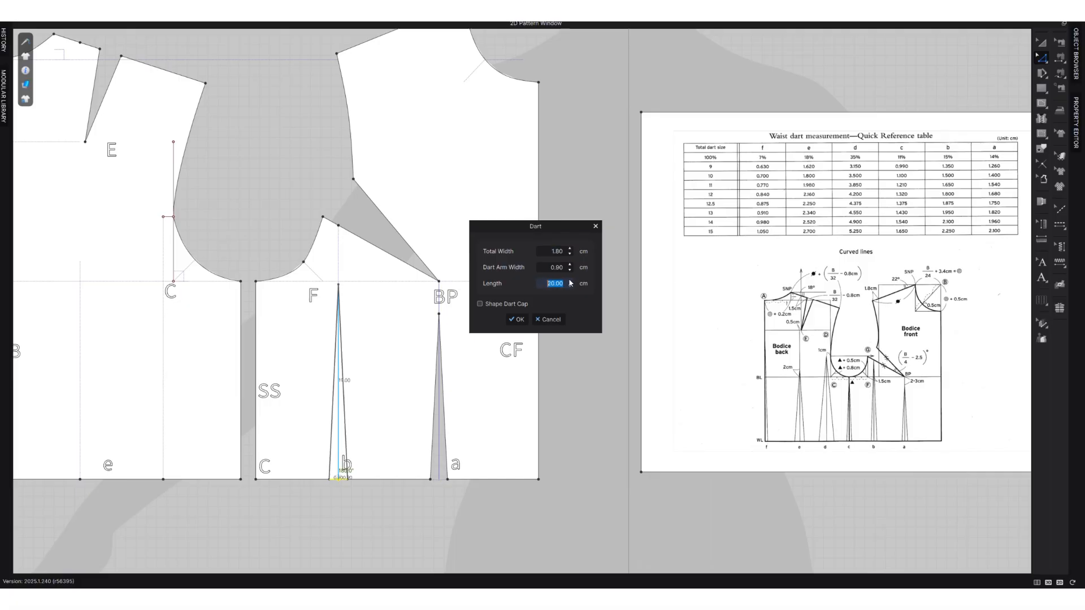
scroll(570, 283, up, 1)
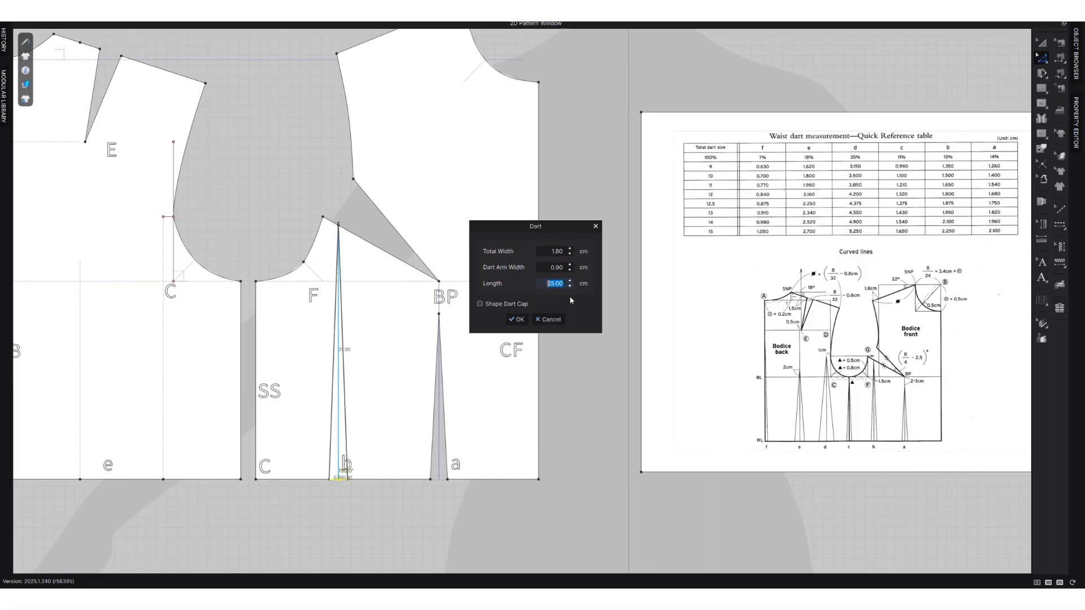
click(517, 319)
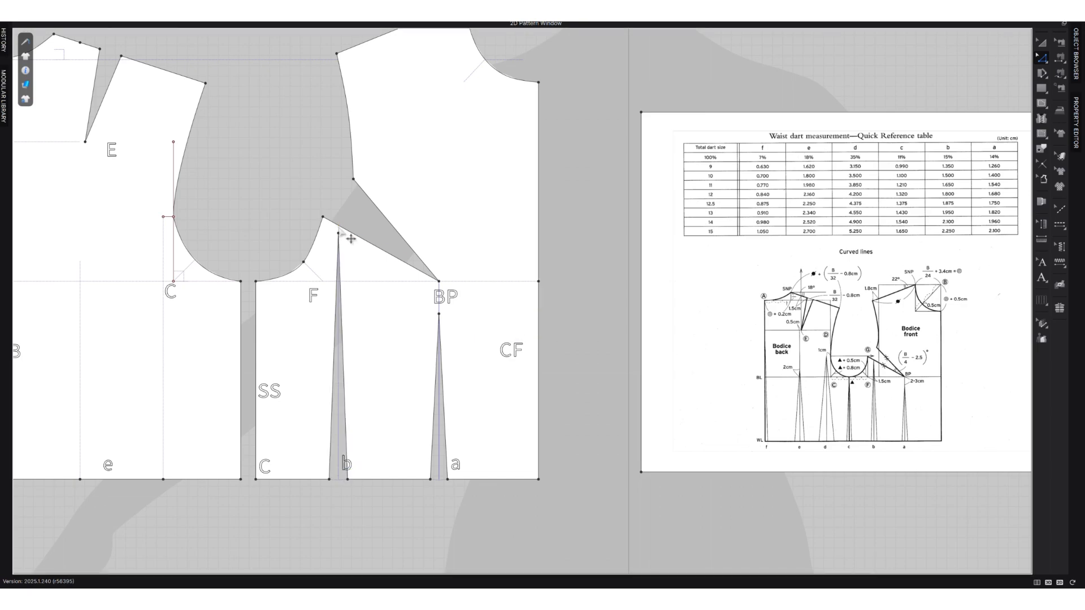
Move the tip of waist dart b slightly straight up, closer to the bust dart's lower leg on the front piece.
scroll(348, 240, up, 2)
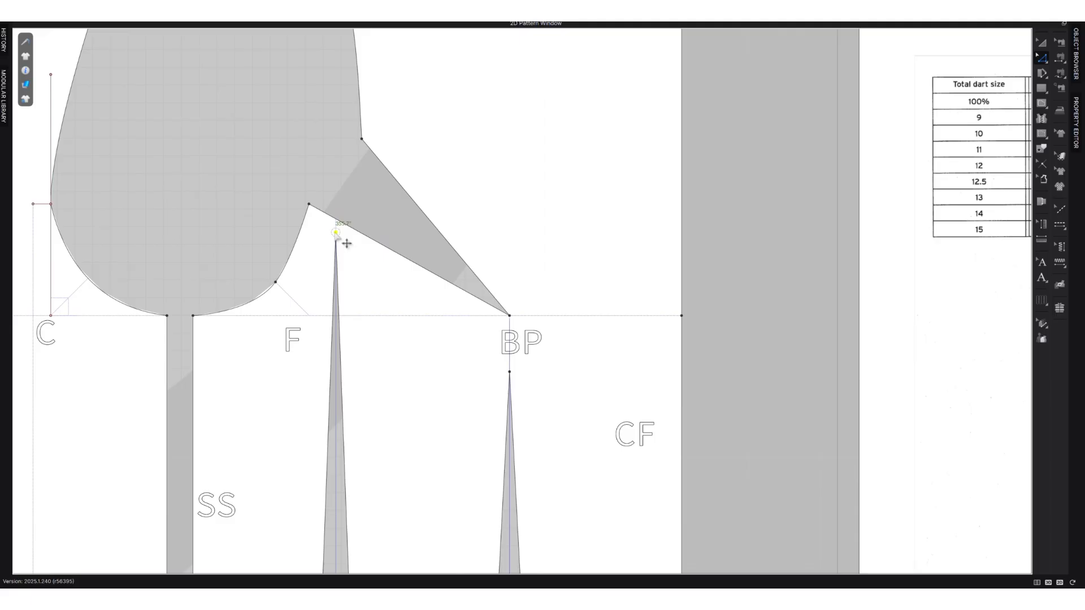
mouse_move(336, 233)
mouse_down()
mouse_move(336, 219)
mouse_move(348, 237)
mouse_up()
click(540, 335)
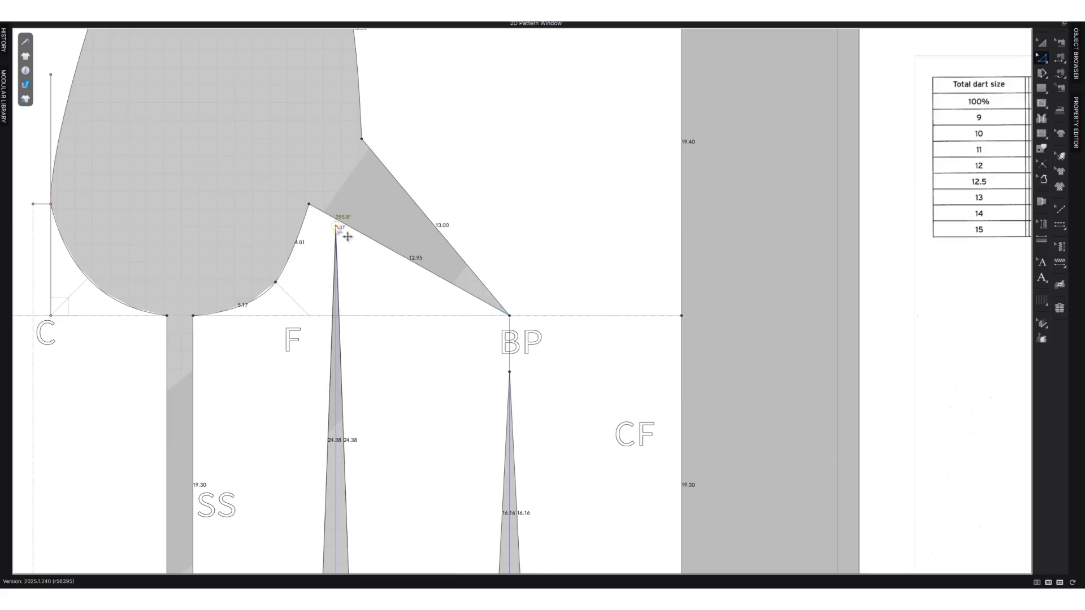
scroll(343, 222, down, 3)
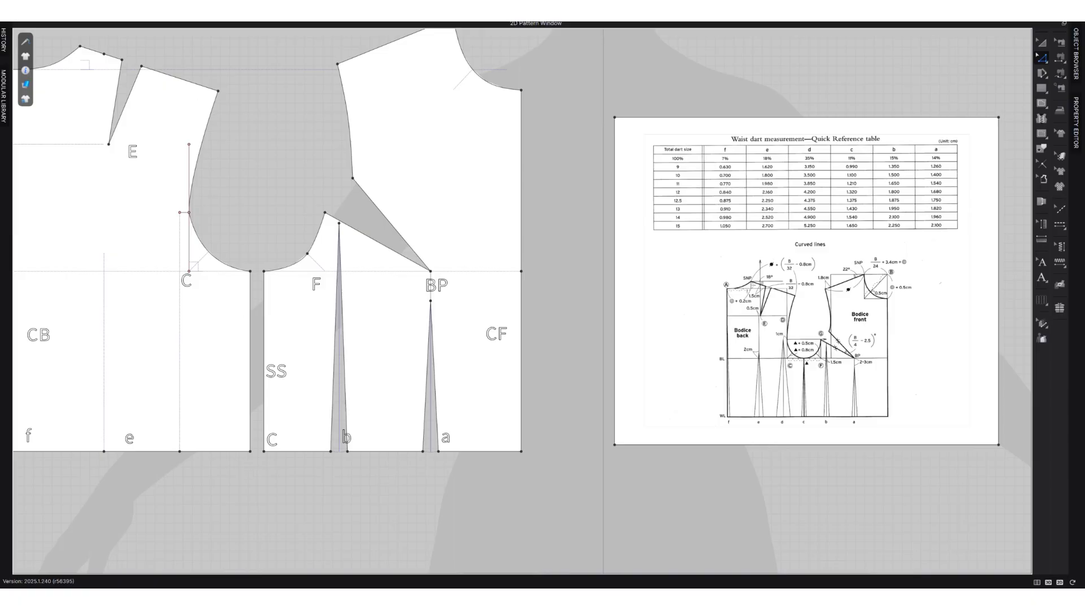
Switch to the Calculator and divide the total side-seam dart value of 1.32 by 2.
click(415, 599)
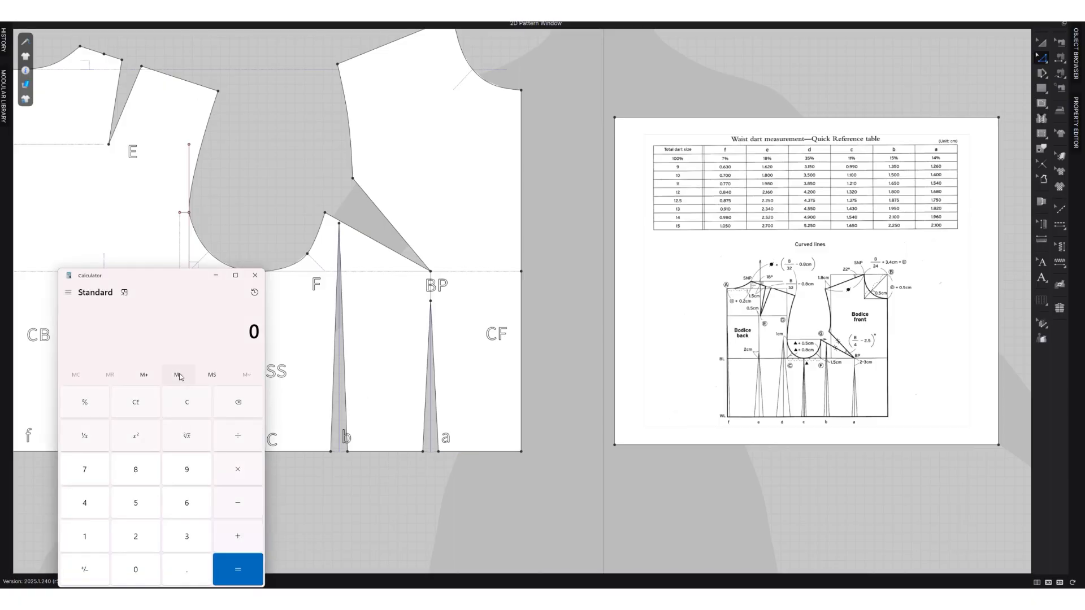
click(184, 574)
click(186, 536)
click(136, 536)
click(152, 535)
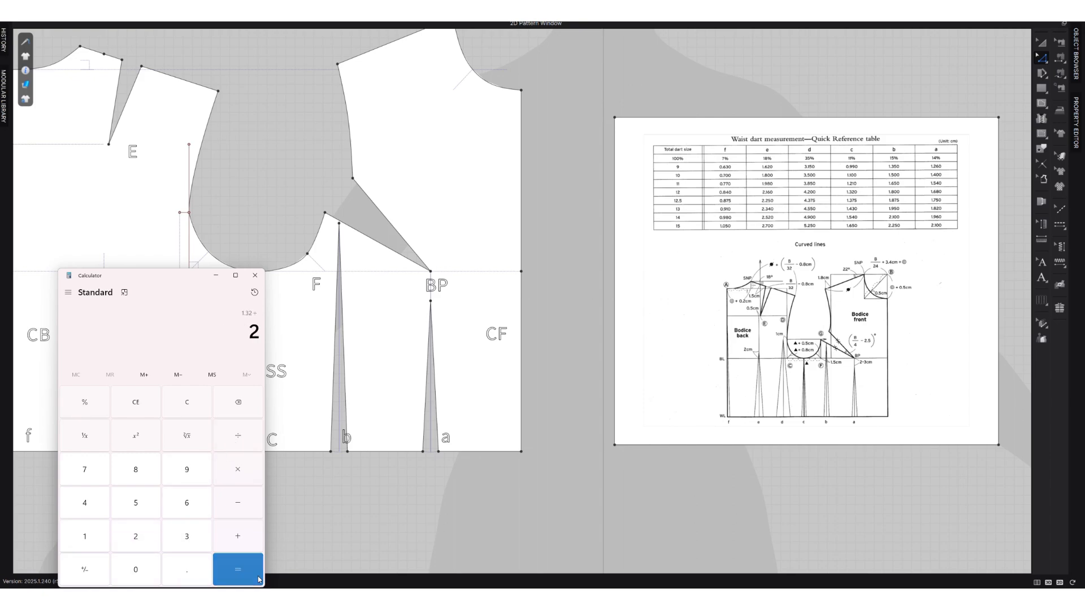
click(237, 569)
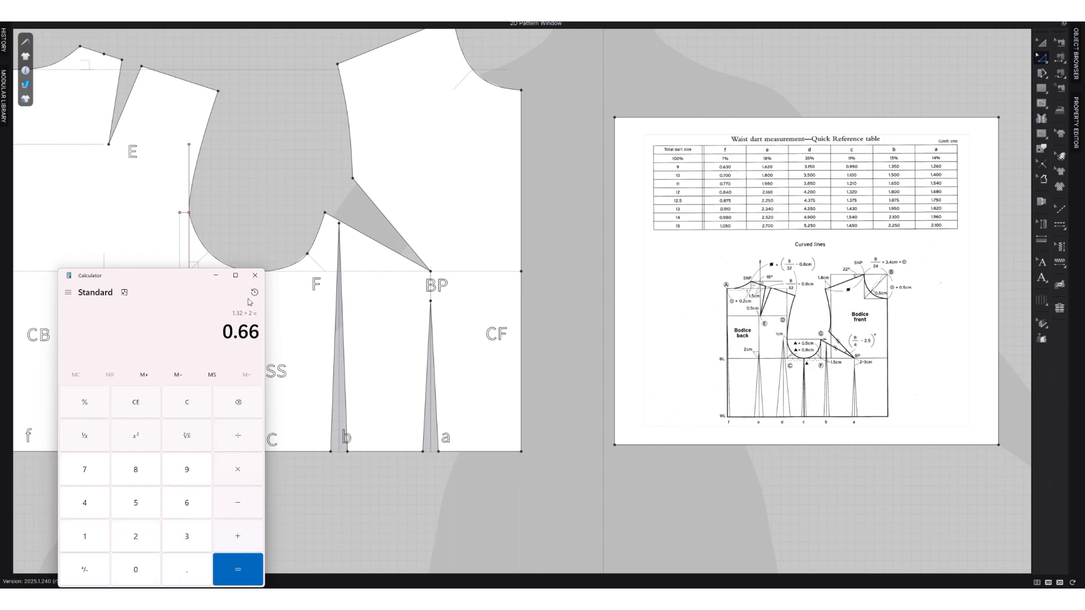
click(215, 276)
Move the waist corners of the front and back side seams inward by 0.66 cm each along the waistline.
scroll(267, 452, up, 2)
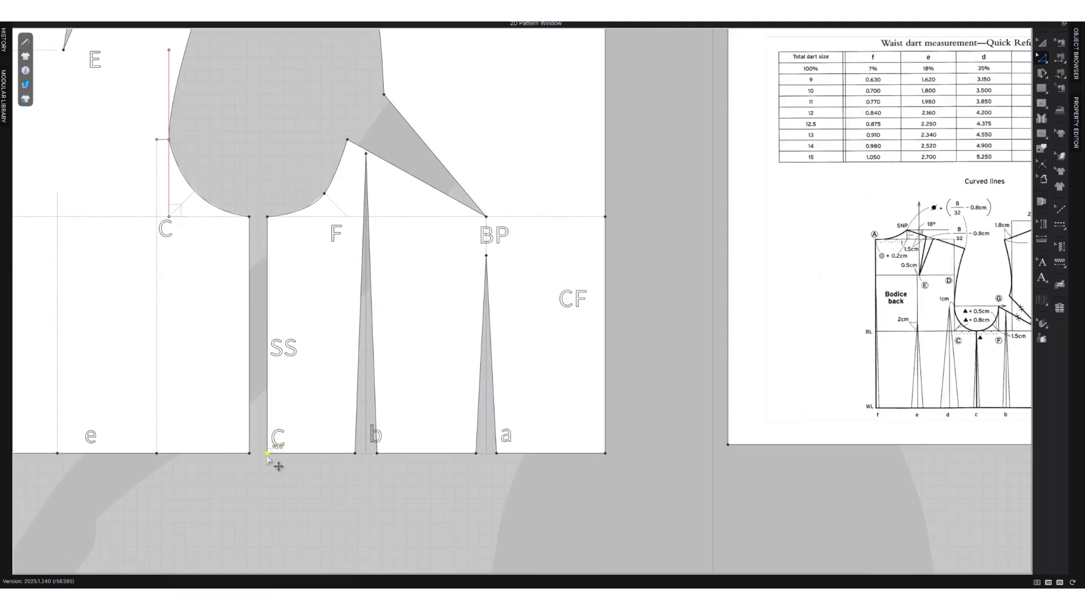
drag(269, 454, 280, 455)
right_click(280, 455)
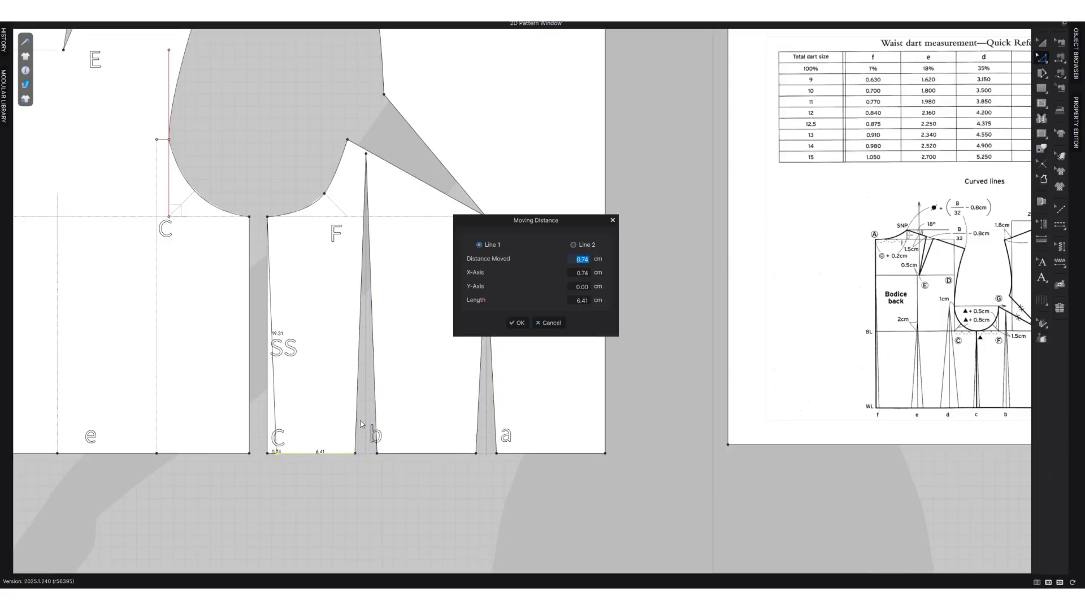
text(.66)
click(507, 324)
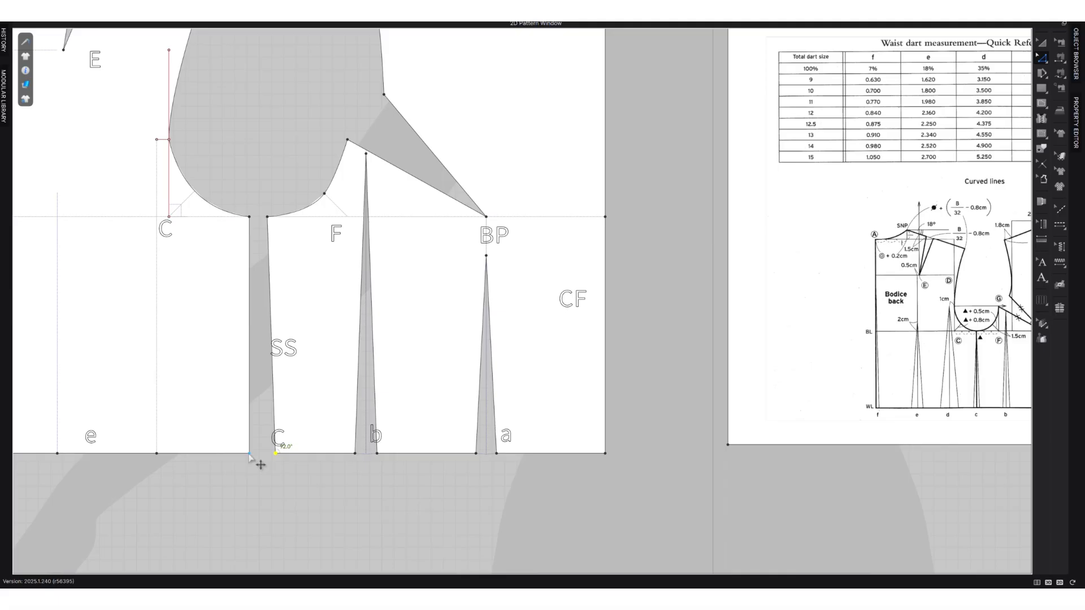
drag(248, 453, 246, 454)
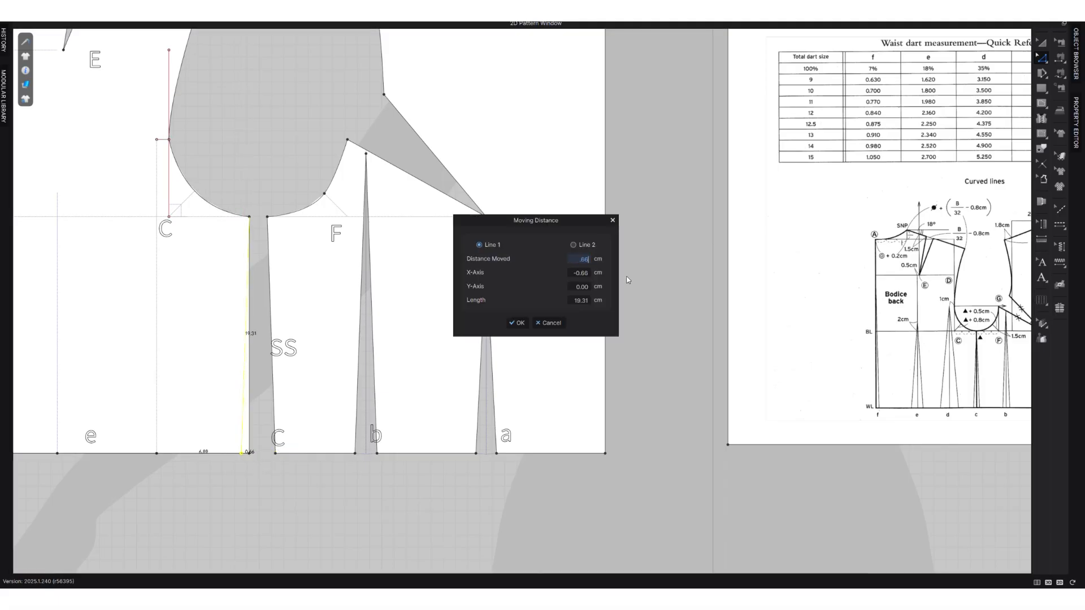
click(517, 322)
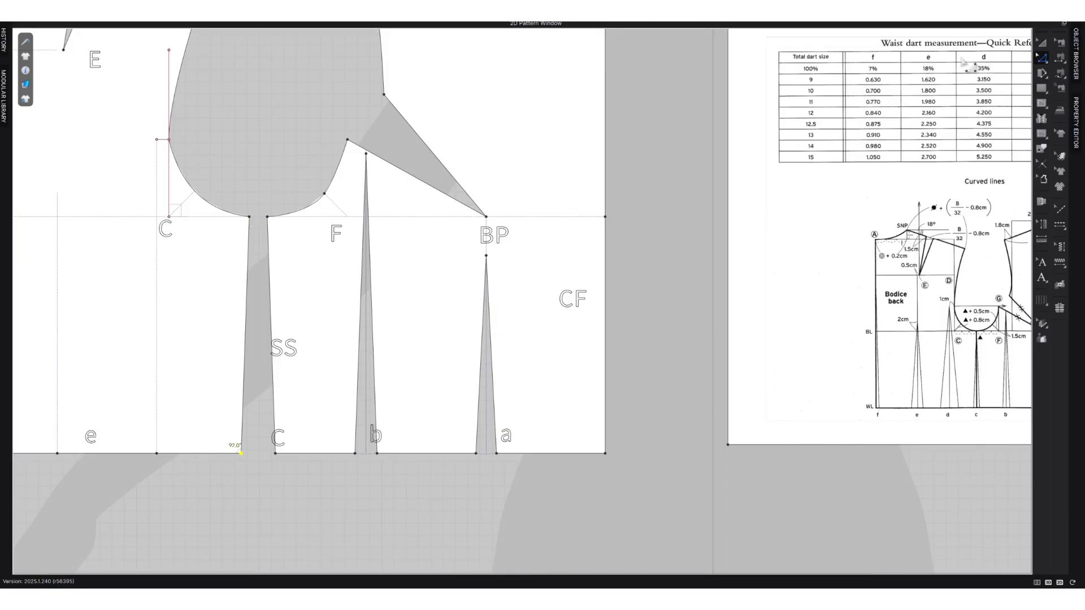
Add a waist dart at point d on the back piece, total width 4.2 cm with a shaped cap, reaching the short guide beside the armhole.
right_click(157, 453)
click(180, 485)
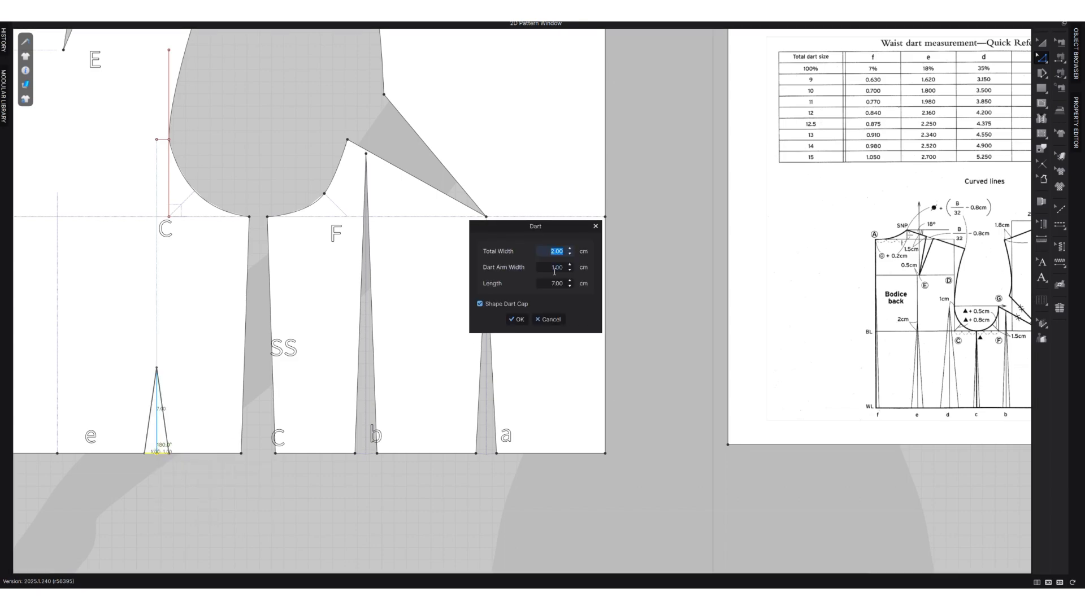
text(4.2)
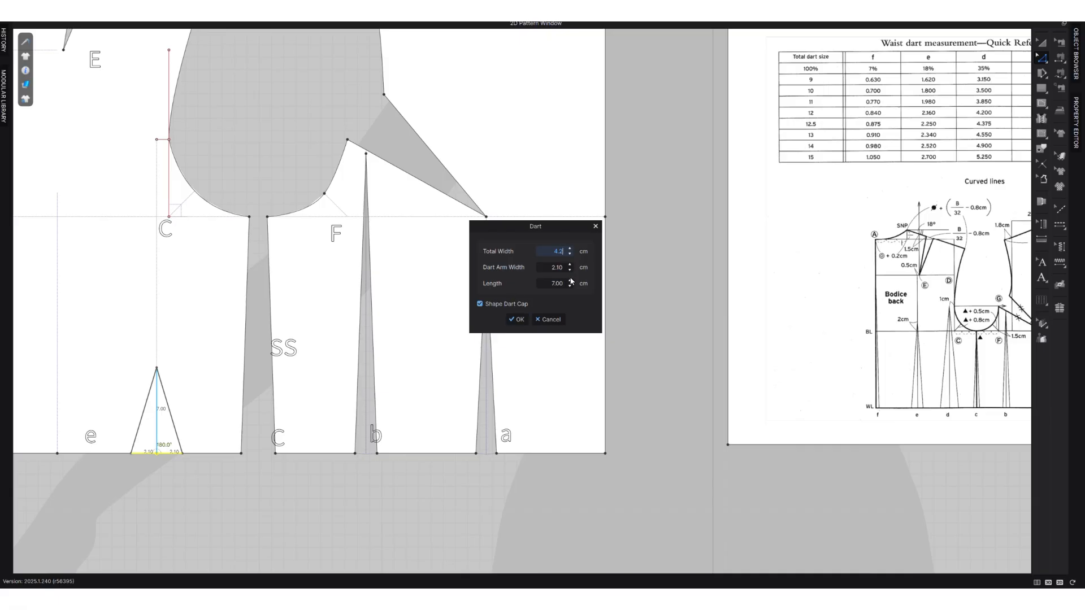
click(569, 281)
click(569, 280)
click(569, 281)
click(569, 280)
click(569, 280)
click(569, 280)
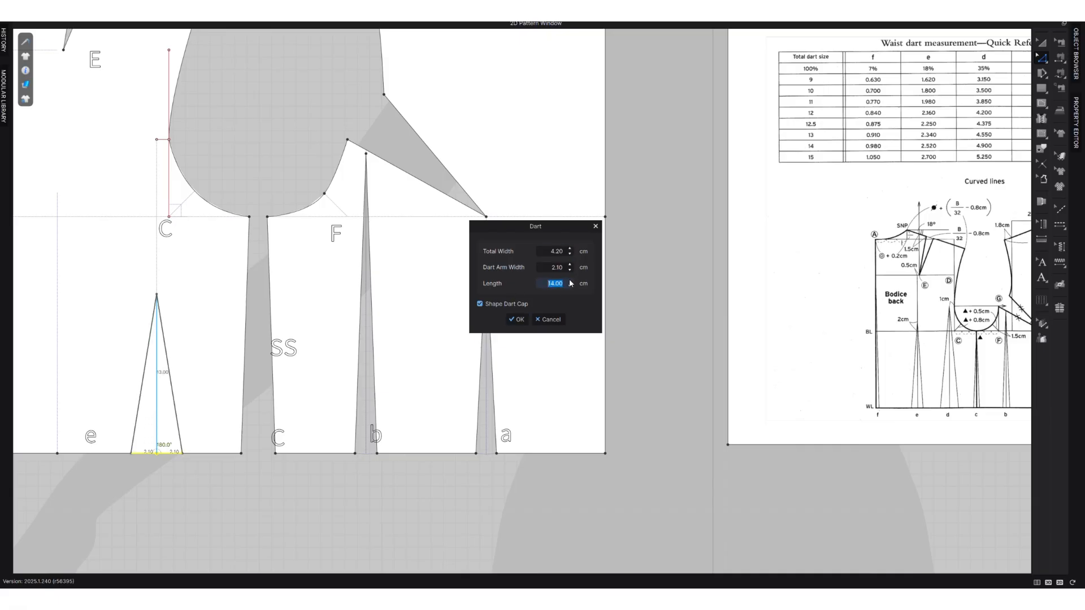
double_click(569, 281)
click(569, 281)
click(569, 281)
click(570, 280)
click(569, 281)
click(570, 281)
click(570, 281)
click(570, 281)
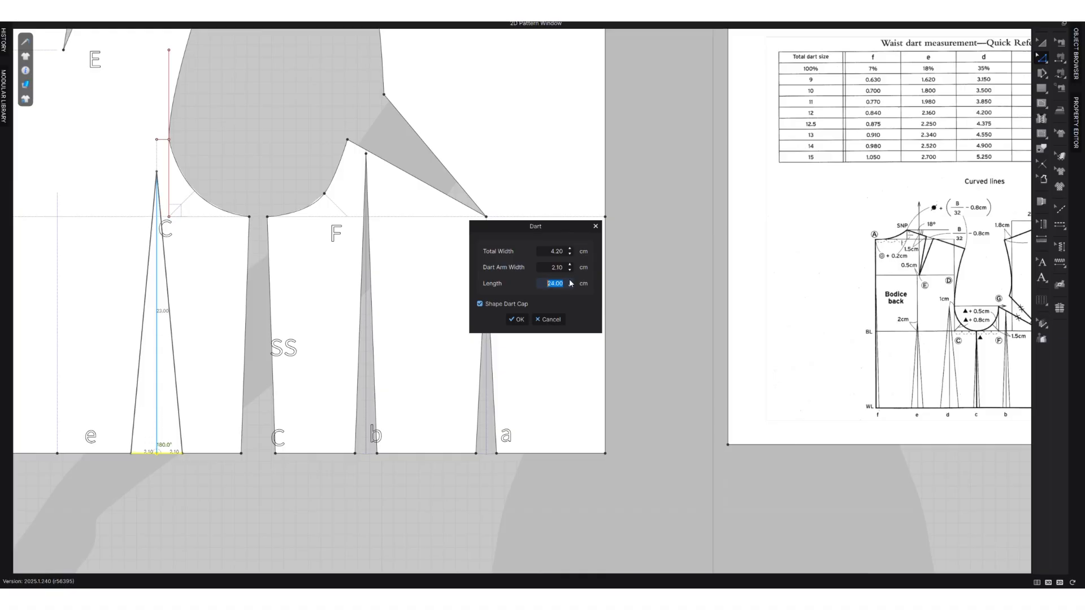
click(569, 281)
click(569, 280)
click(569, 281)
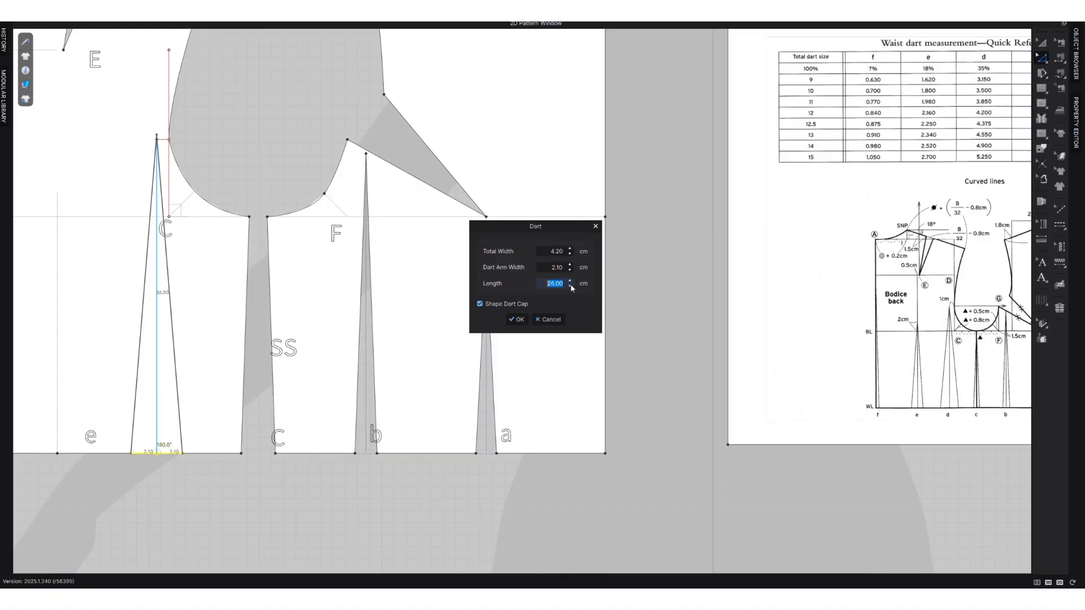
click(569, 286)
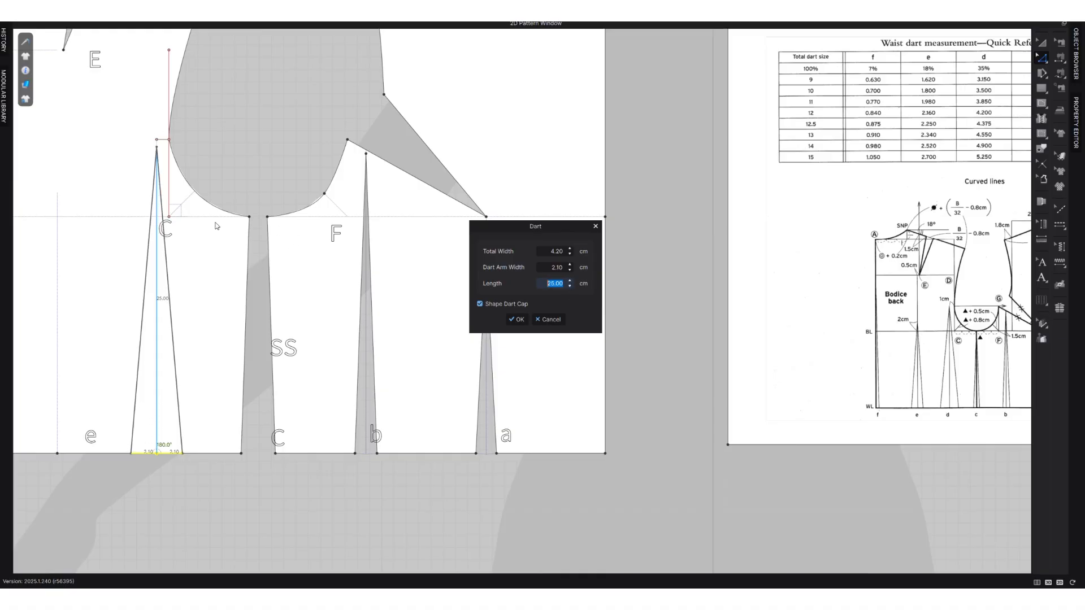
click(516, 319)
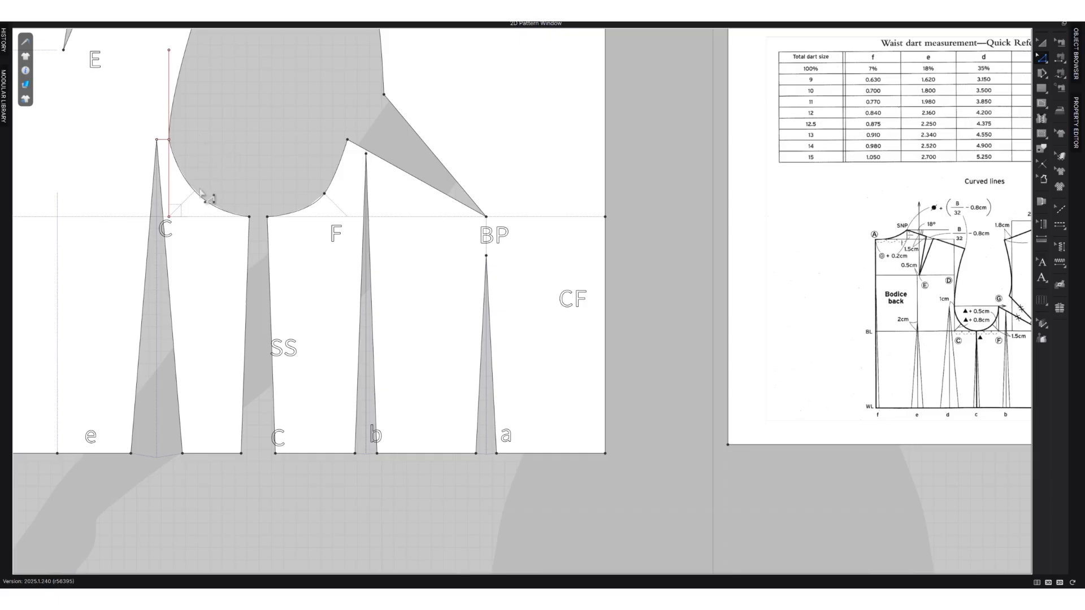
Add a waist dart at point e on the back piece with total width 2.16 cm, length 21 cm and a shaped cap.
scroll(267, 376, down, 3)
scroll(121, 400, up, 5)
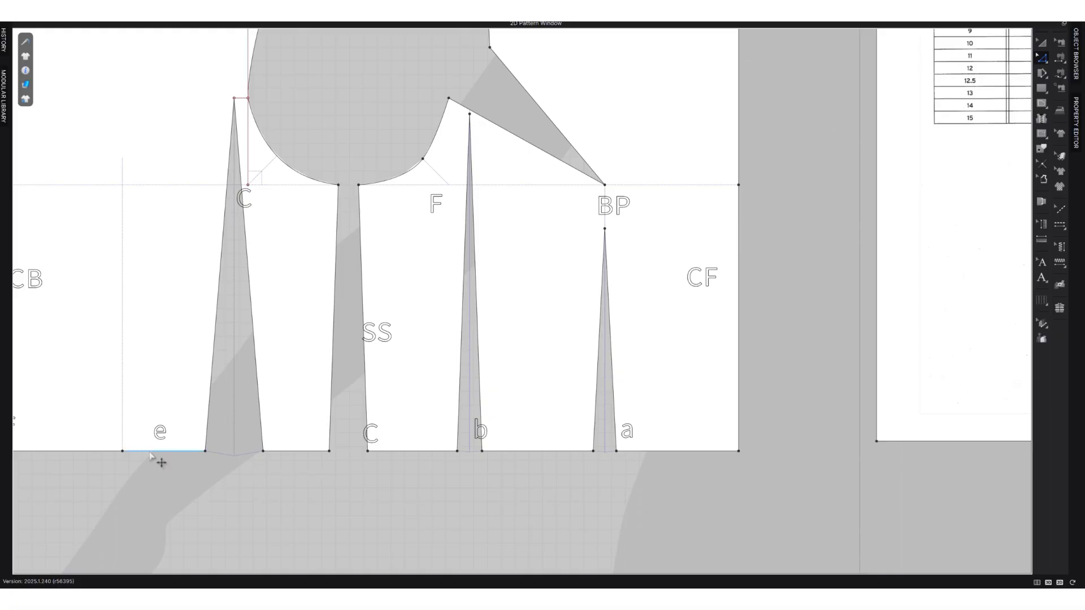
right_click(125, 455)
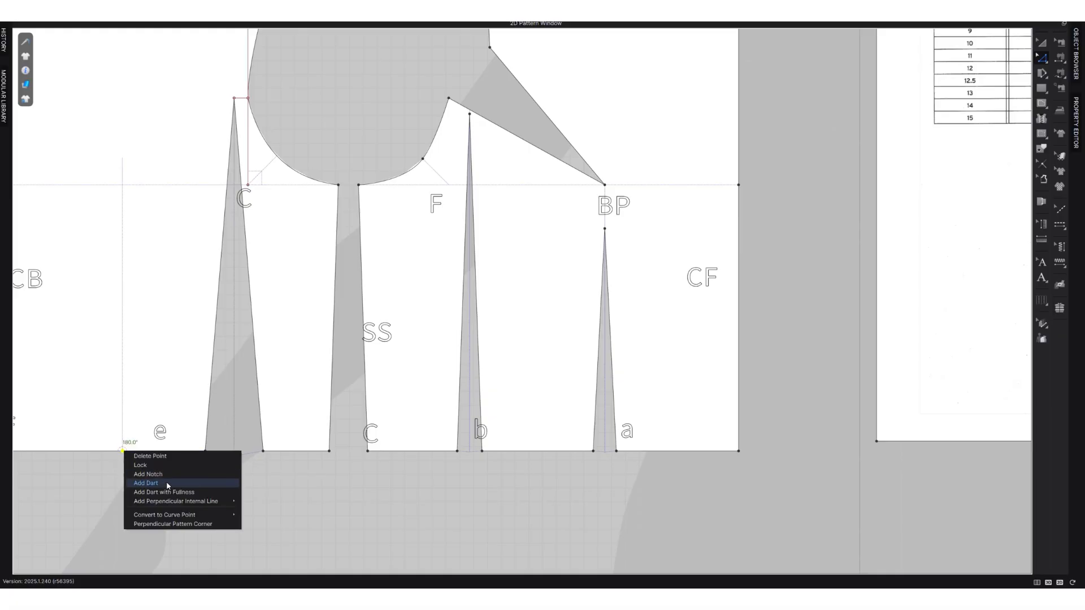
click(226, 481)
text(2)
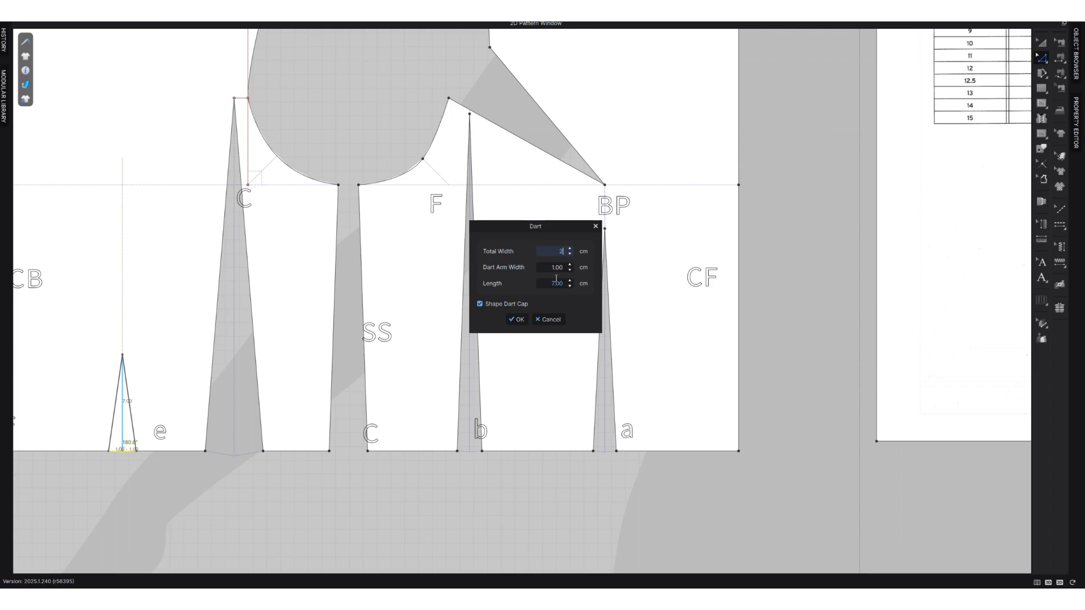
text(.16)
click(570, 281)
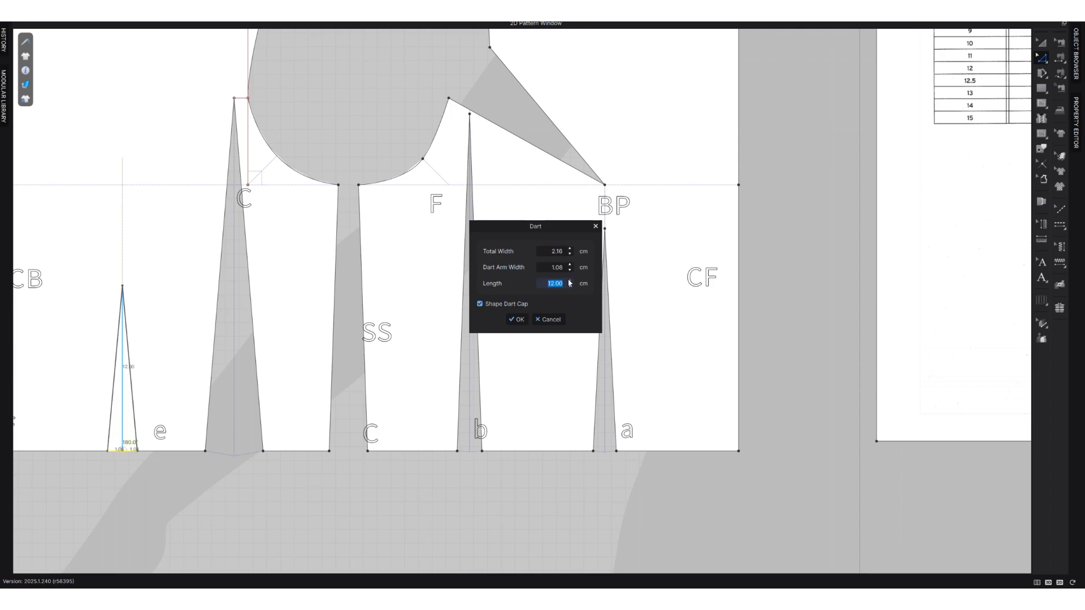
click(568, 281)
click(569, 281)
click(568, 281)
click(569, 281)
click(569, 281)
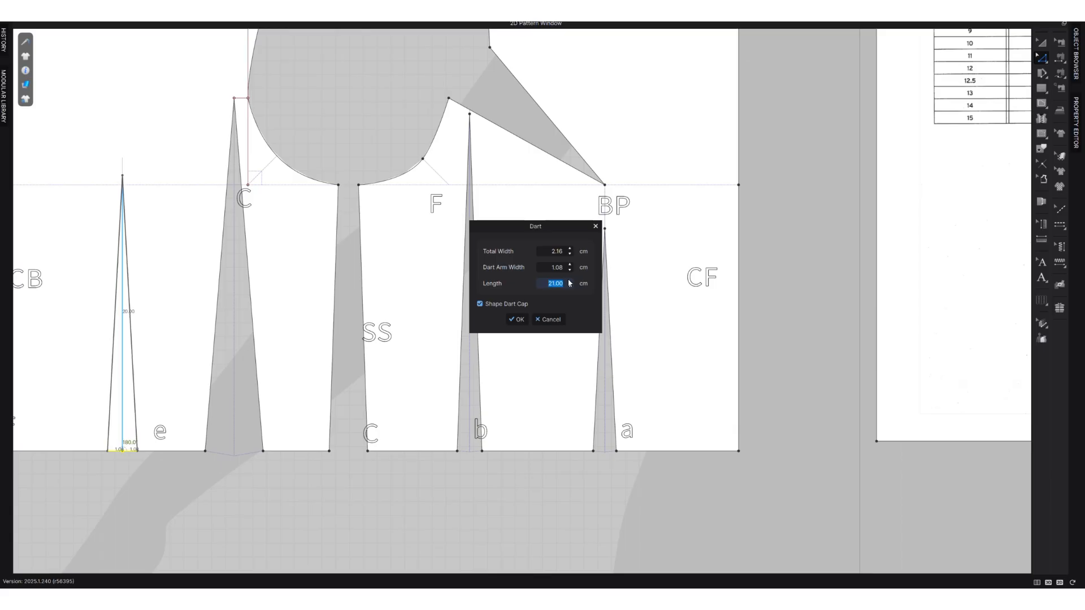
click(569, 280)
click(516, 319)
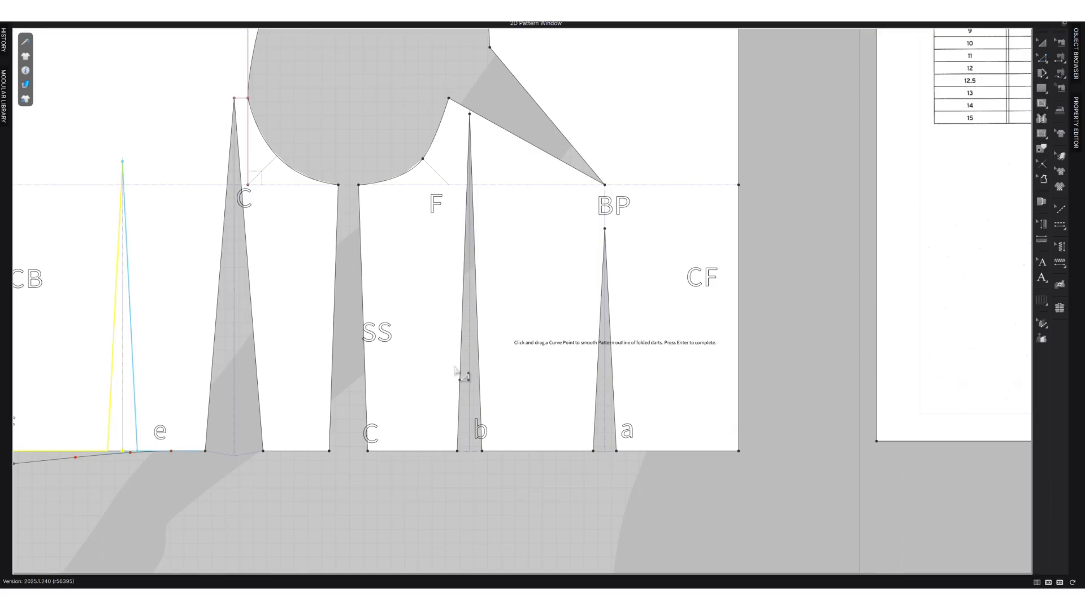
scroll(457, 370, down, 3)
scroll(808, 345, up, 2)
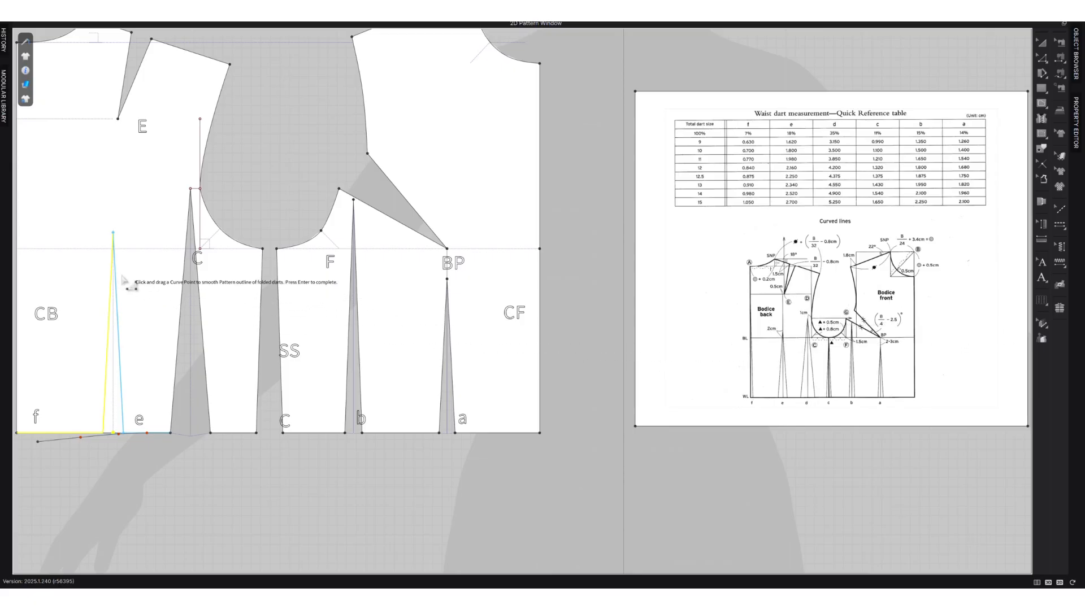
key(Return)
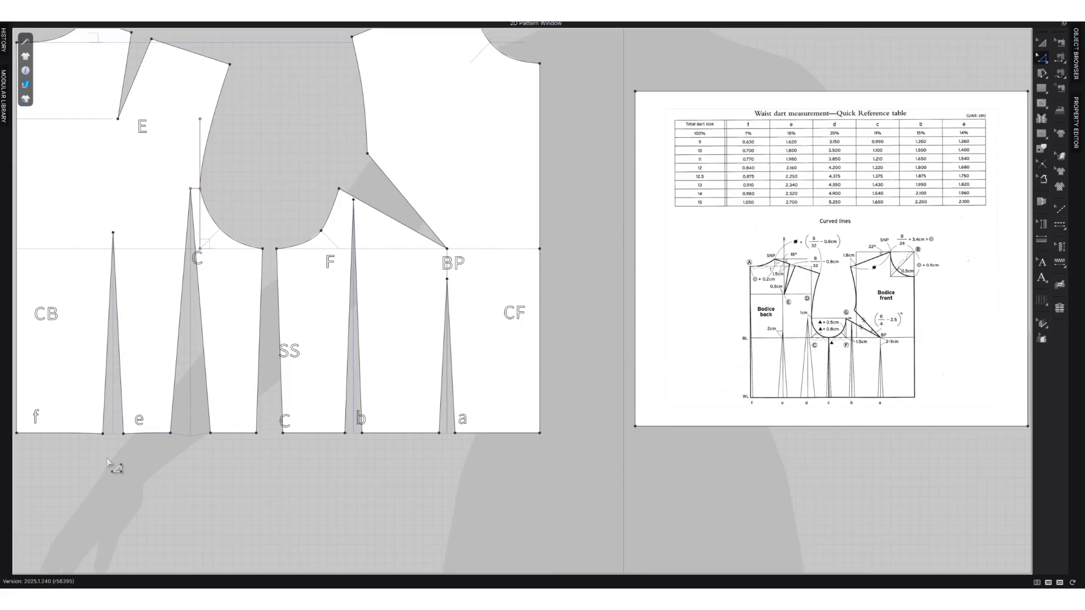
Move the tip of the back waist dart at e straight up by about 0.3 cm.
right_drag(235, 443, 284, 440)
scroll(180, 253, up, 2)
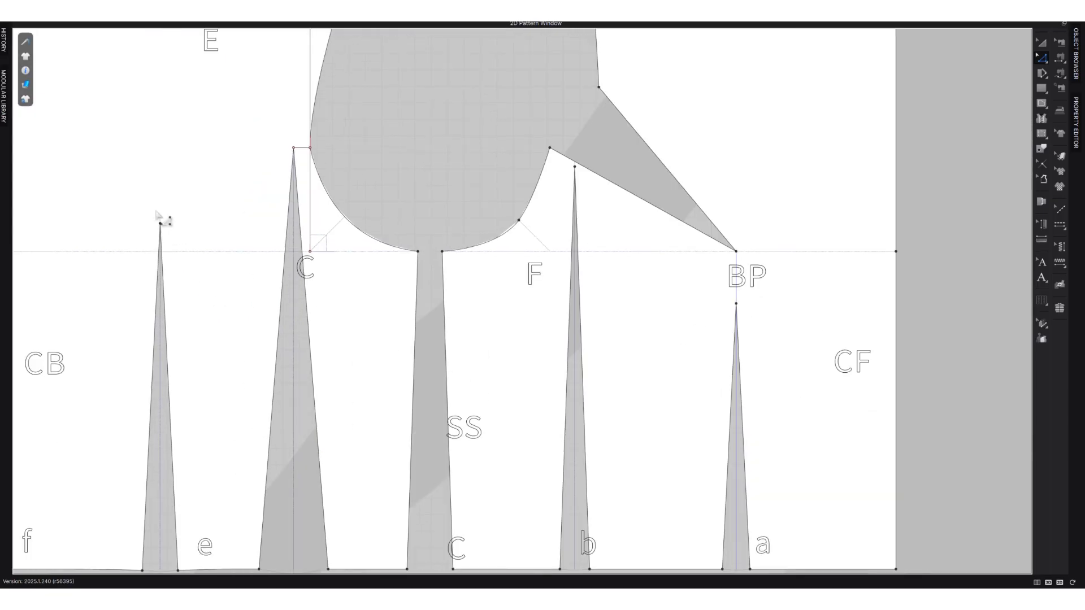
drag(161, 227, 161, 222)
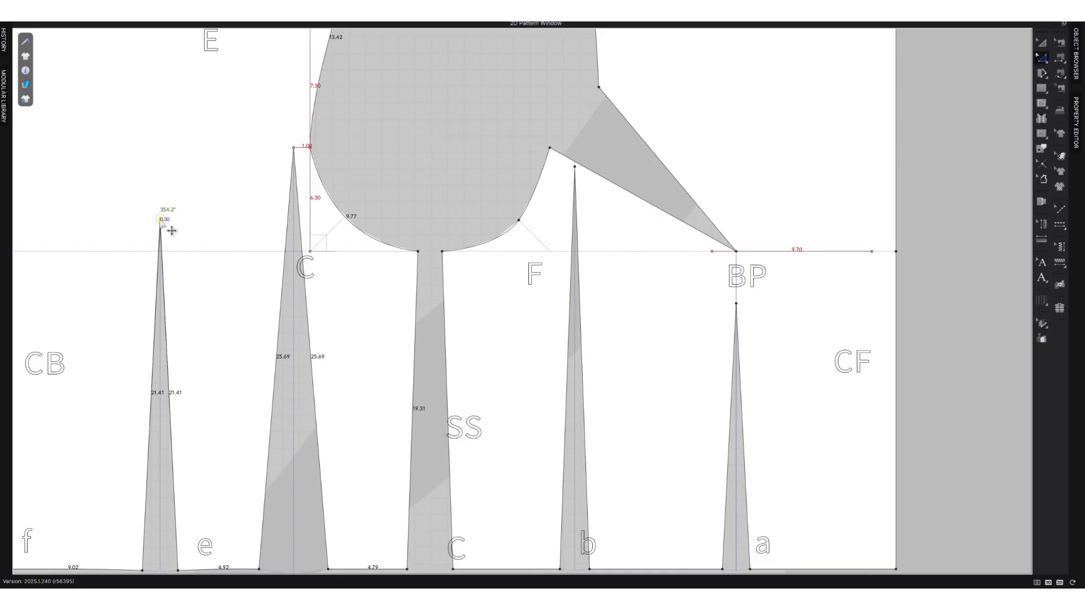
scroll(184, 277, down, 2)
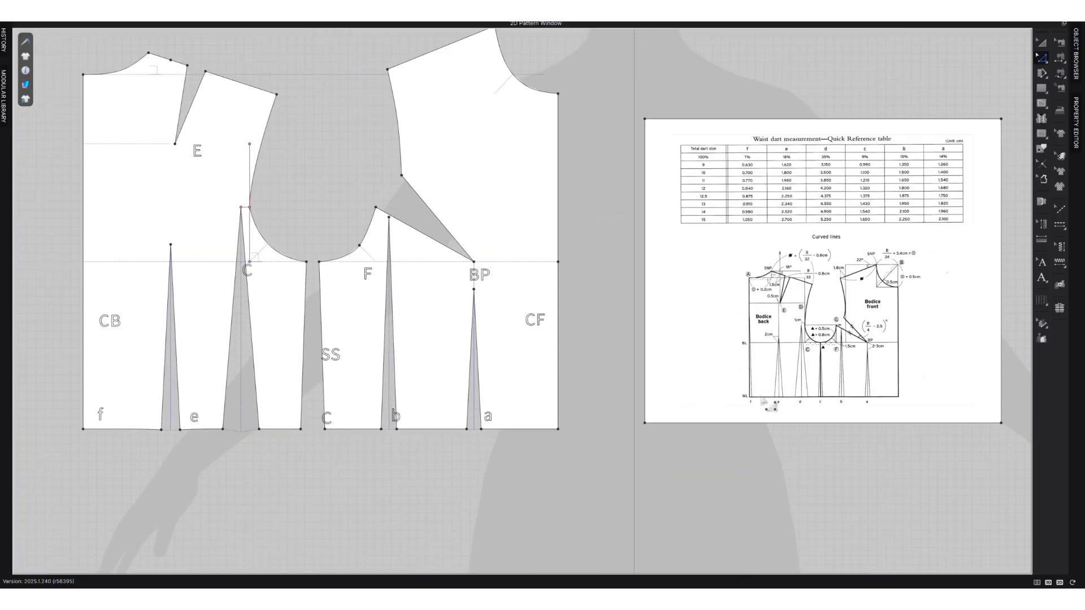
Split the back waistline between centre back and dart e at 0.84 cm from the centre-back corner at f.
scroll(732, 198, up, 1)
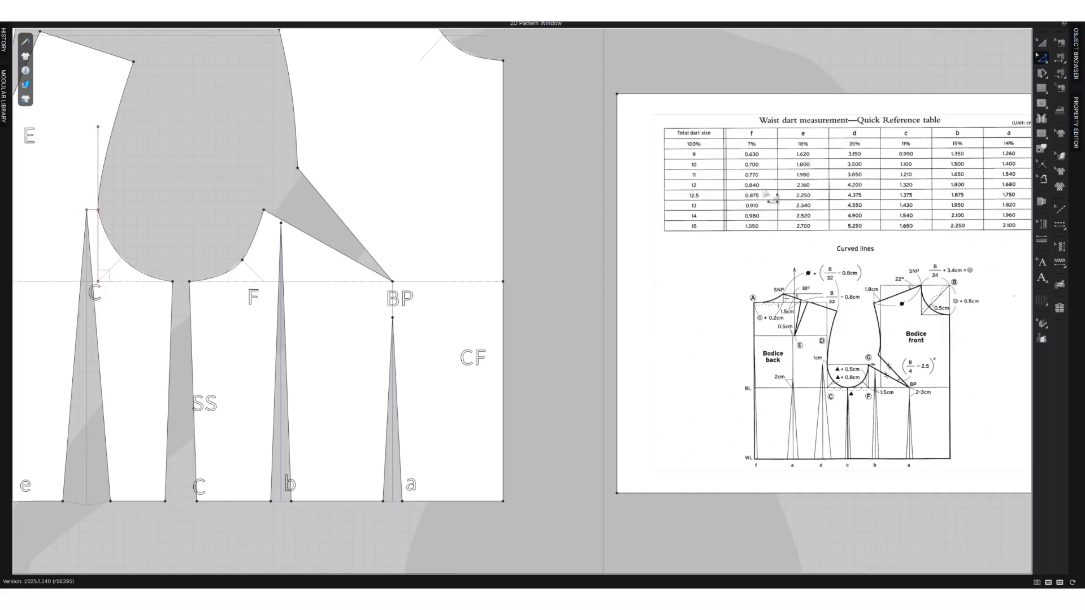
scroll(239, 423, down, 1)
middle_drag(152, 429, 310, 410)
scroll(226, 430, up, 1)
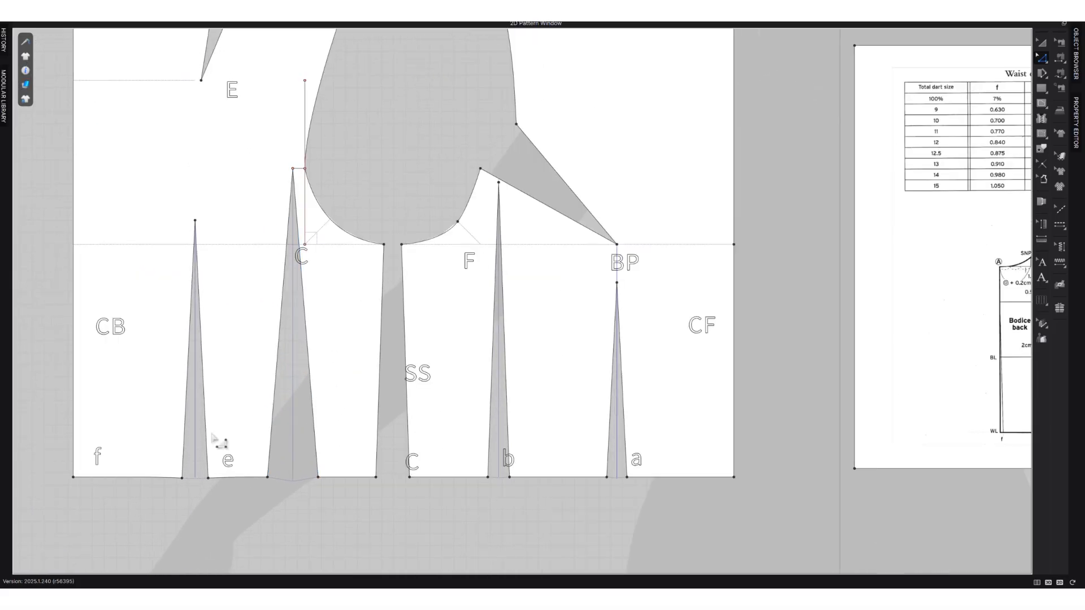
right_click(84, 478)
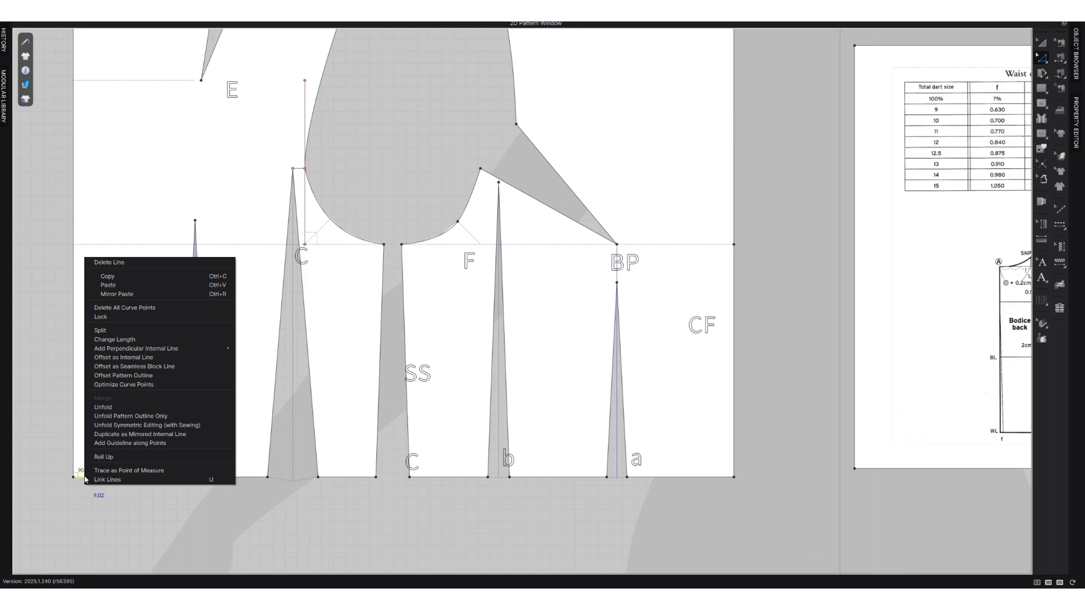
click(116, 330)
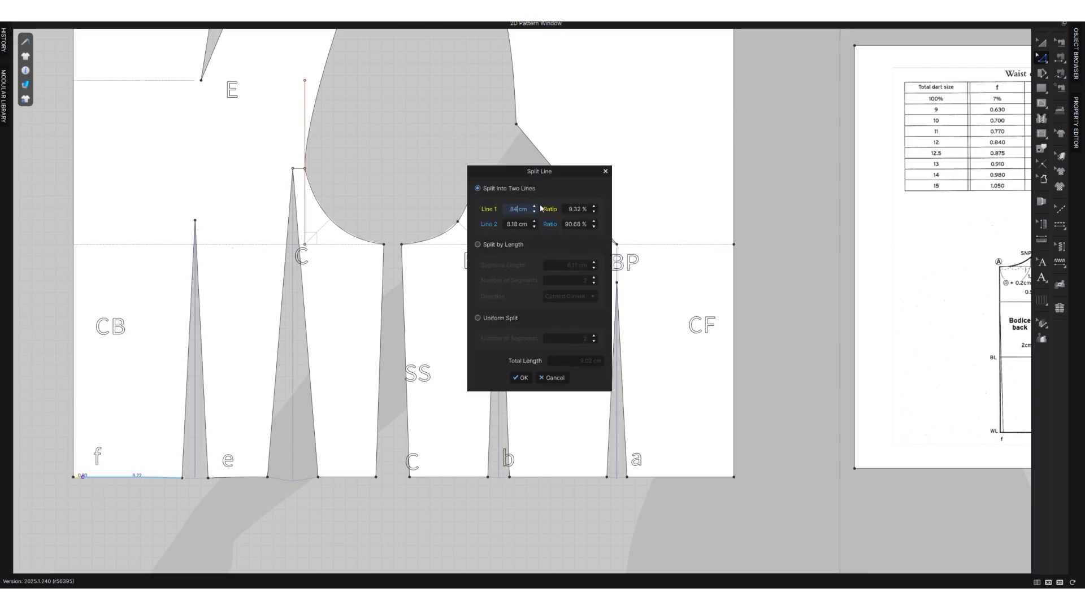
click(520, 377)
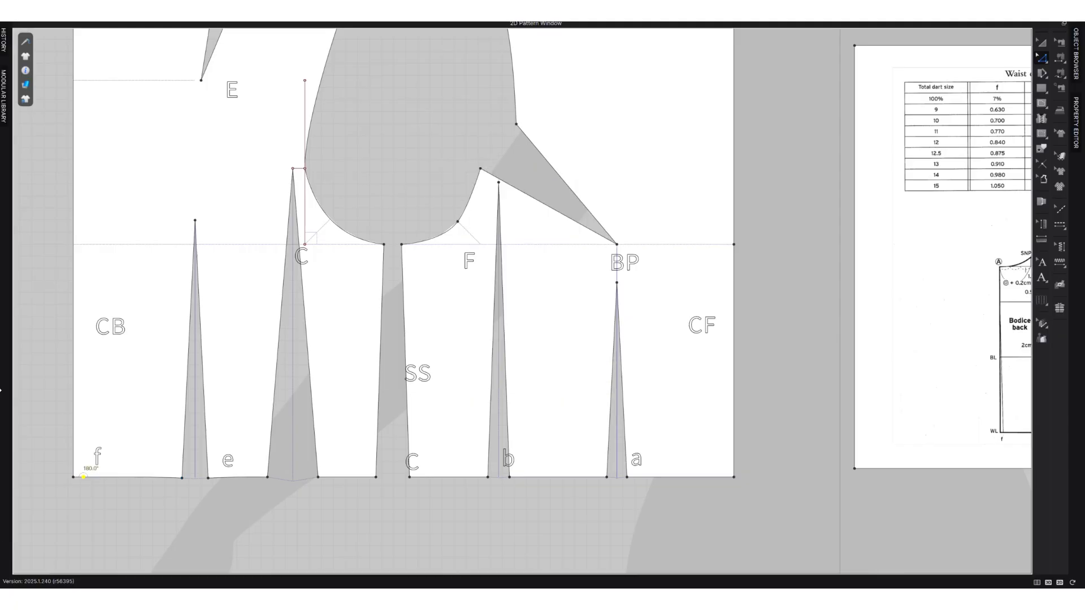
scroll(85, 480, down, 4)
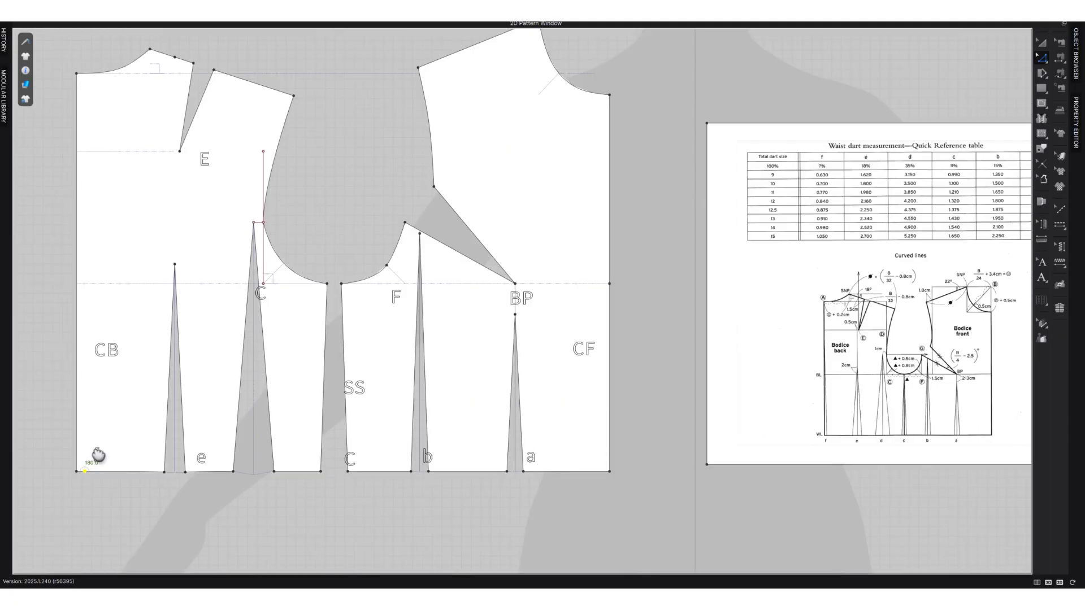
Move the back piece's centre-back waist corner inward to the split point at f, slanting the centre-back line.
drag(84, 487, 91, 489)
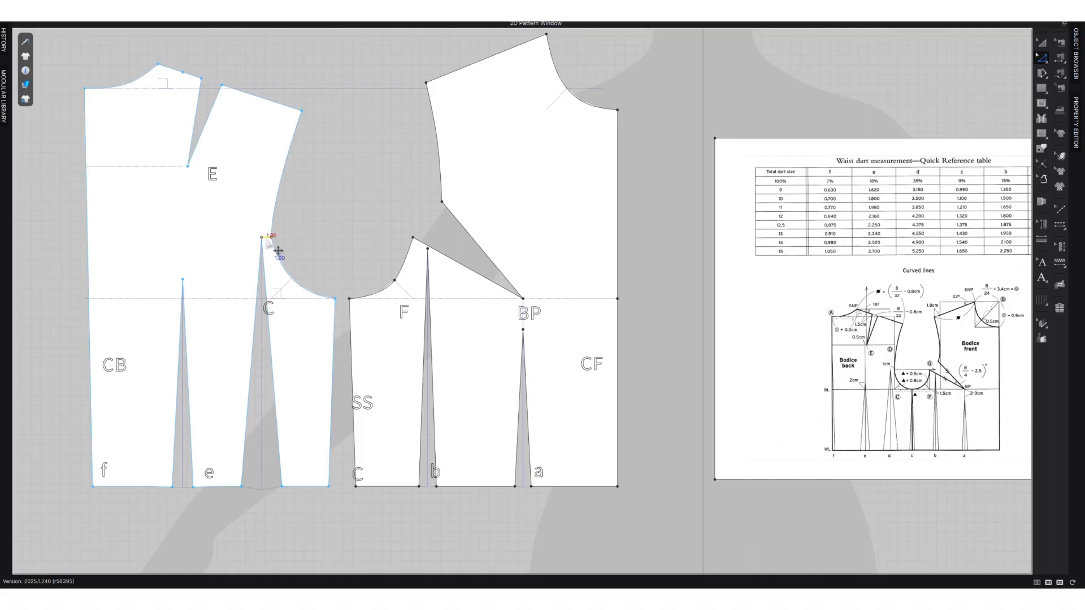
scroll(279, 247, up, 3)
scroll(279, 248, up, 2)
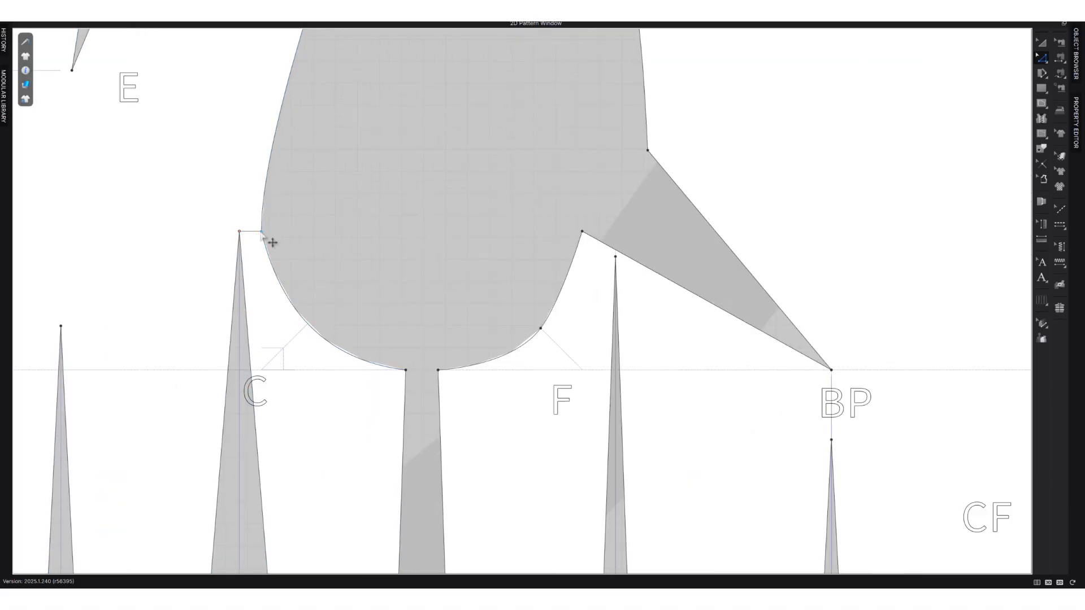
scroll(270, 242, down, 2)
scroll(273, 245, down, 2)
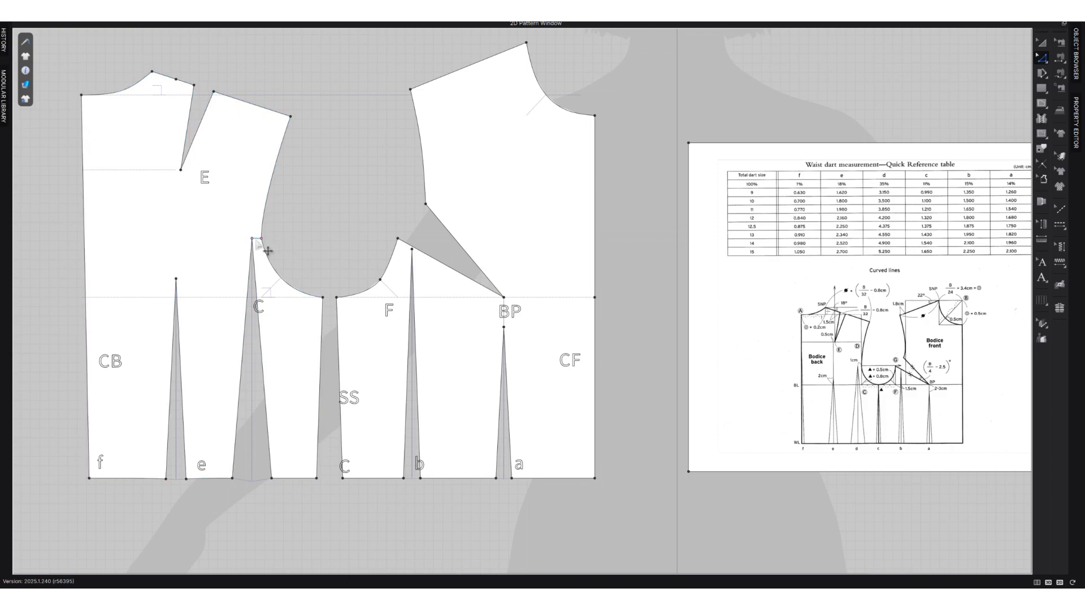
click(268, 250)
click(304, 246)
Show the 3D and 2D windows together and clone both bodice pieces as symmetric patterns with sewing, placed beside the centre front.
click(1043, 164)
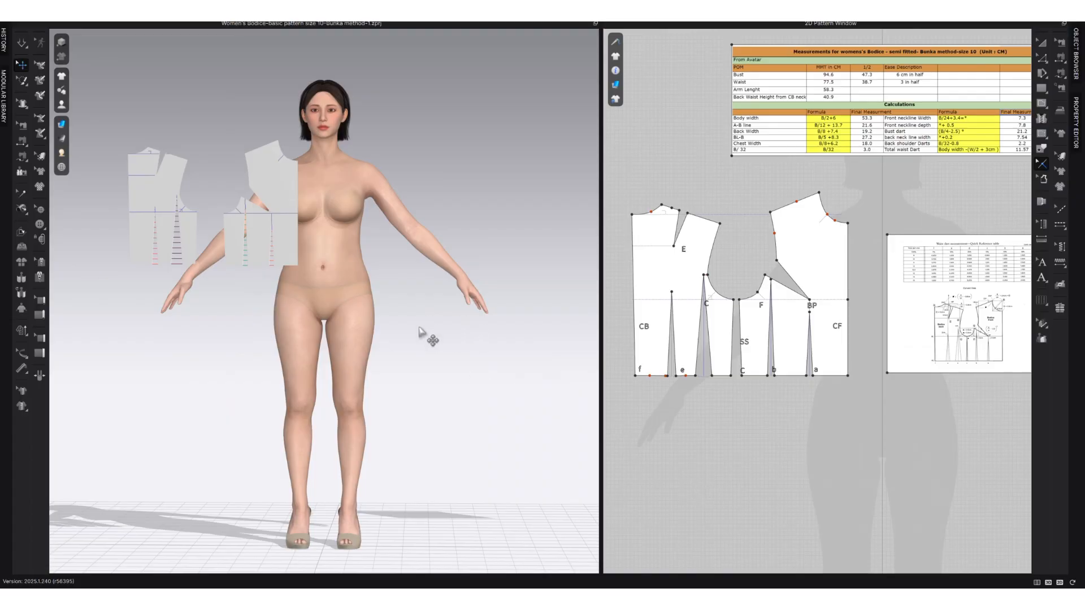
scroll(395, 344, down, 2)
scroll(380, 347, up, 1)
middle_drag(380, 347, 332, 351)
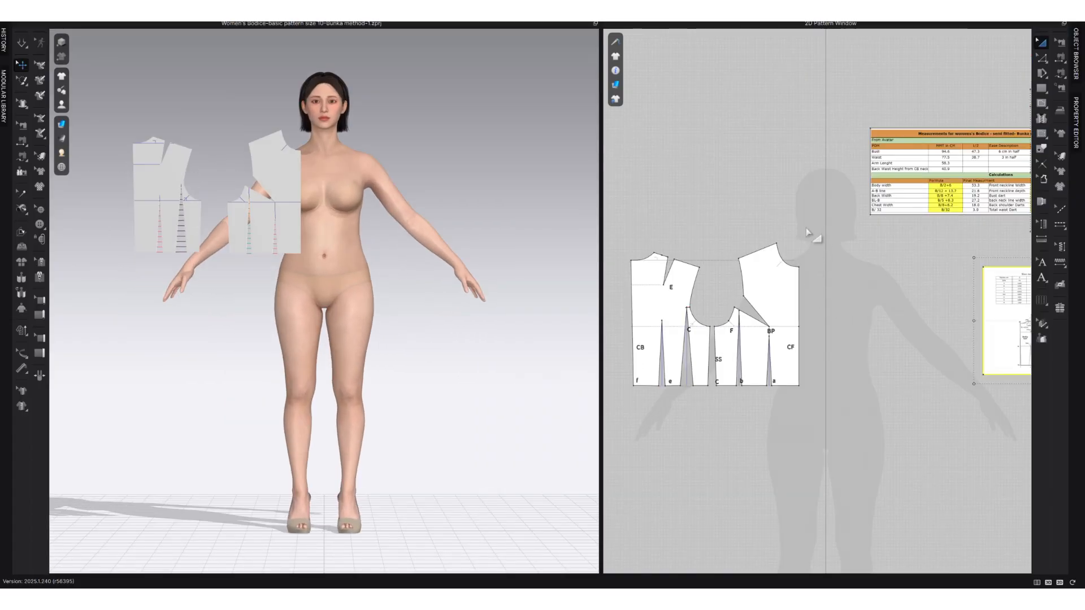
drag(809, 229, 623, 433)
right_click(651, 314)
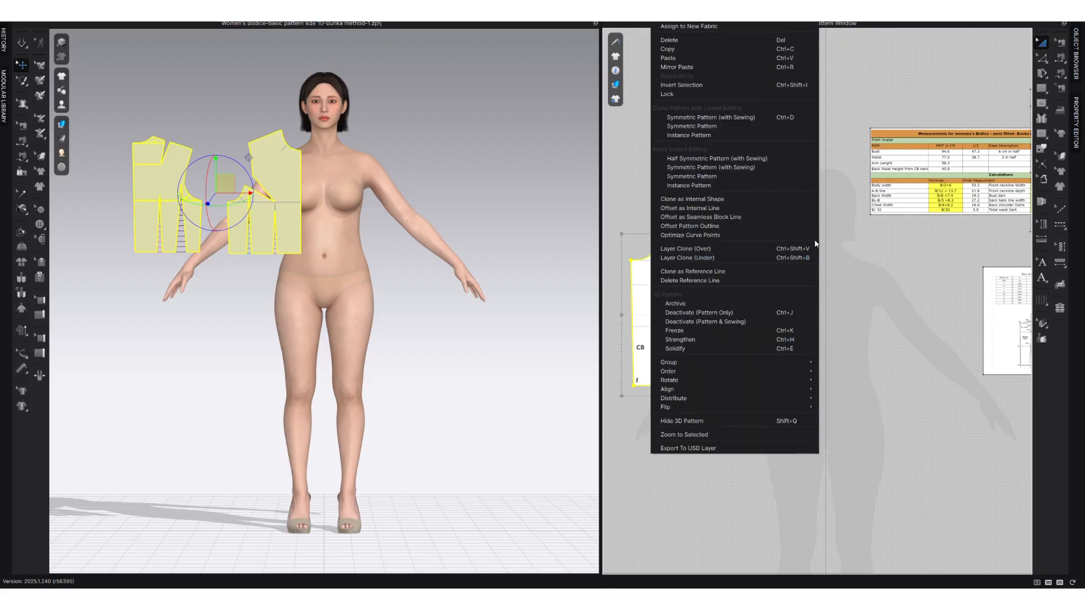
click(783, 117)
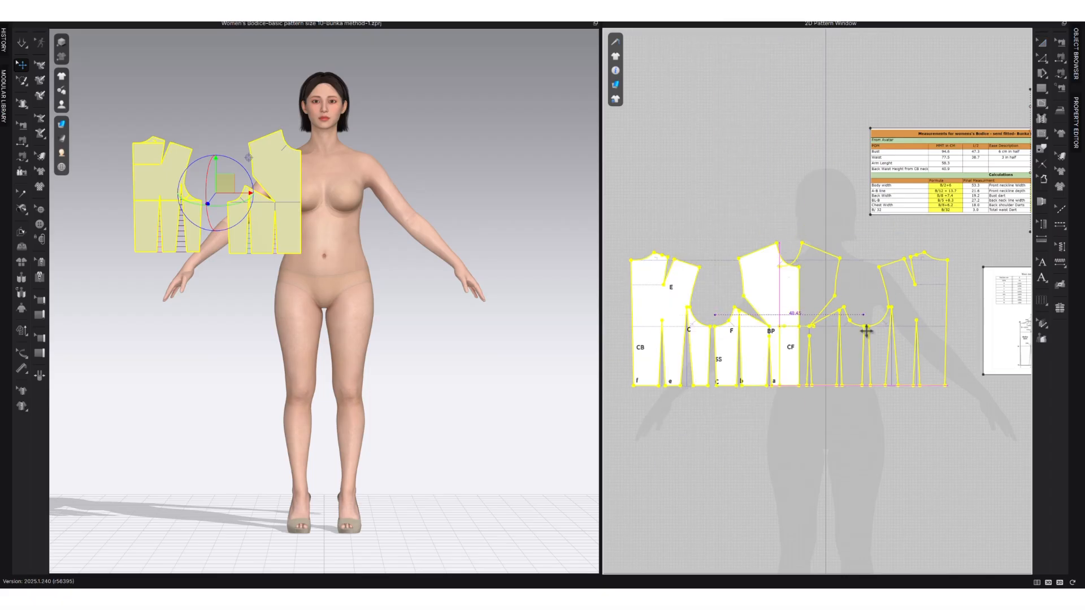
click(890, 320)
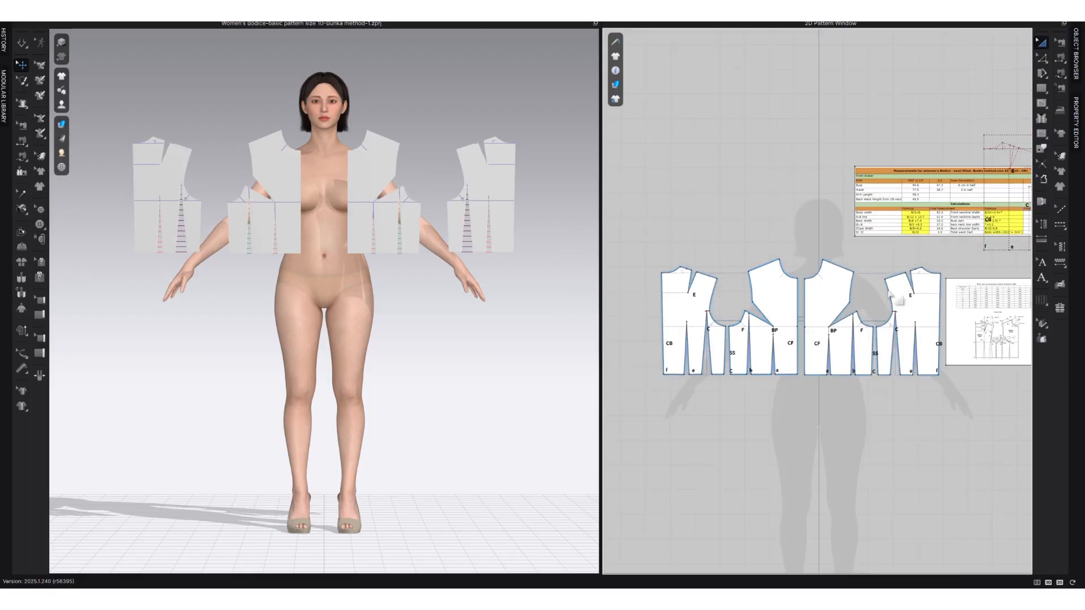
Move all four bodice pieces above the avatar's head in 3D and show the avatar's arrangement points.
drag(1030, 257, 659, 424)
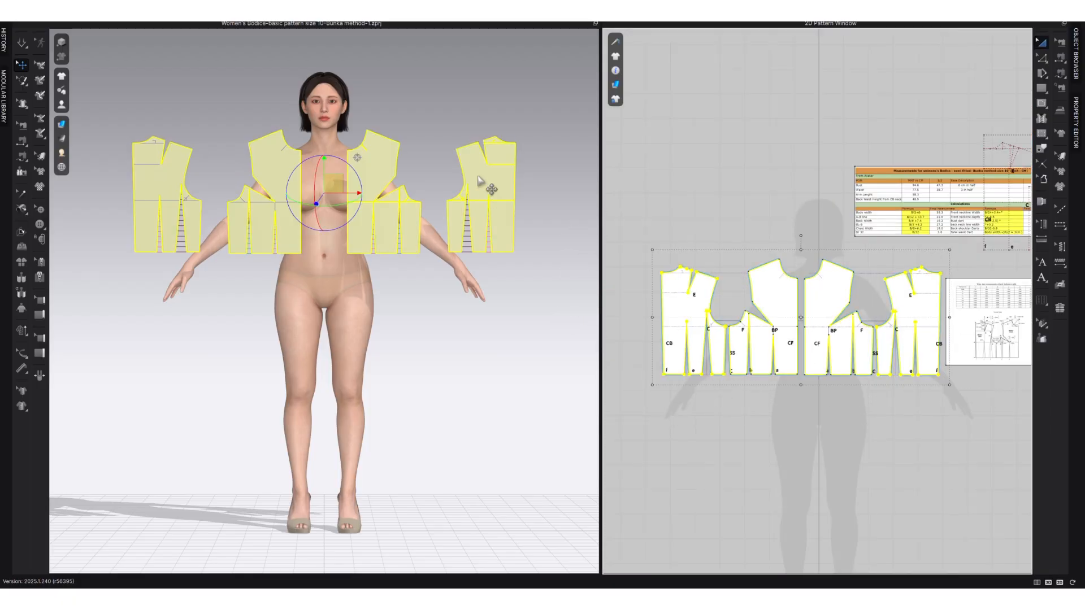
scroll(405, 275, down, 3)
drag(452, 219, 461, 61)
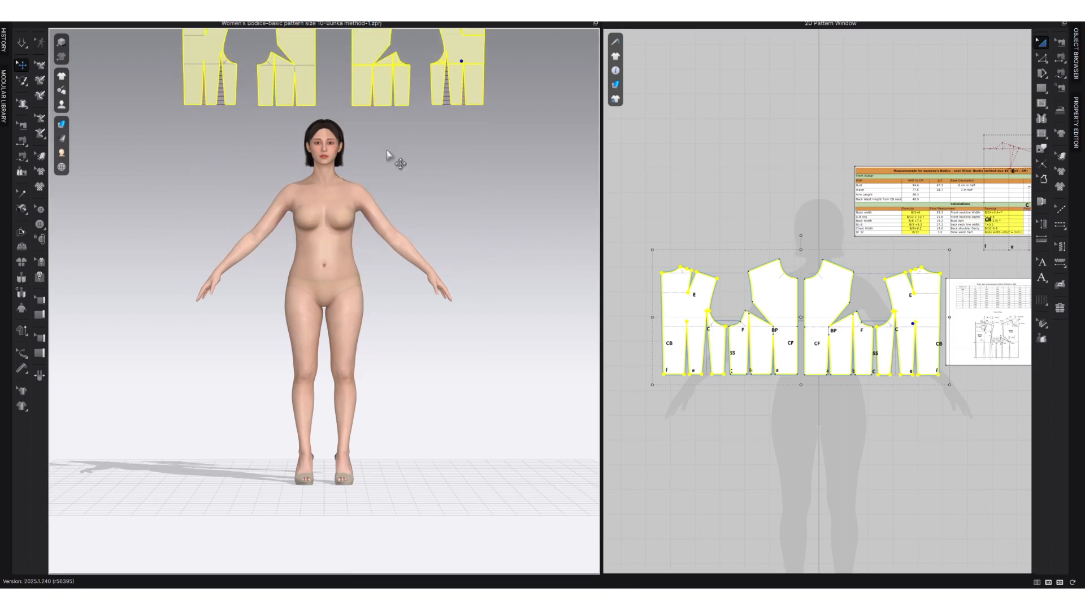
mouse_move(64, 105)
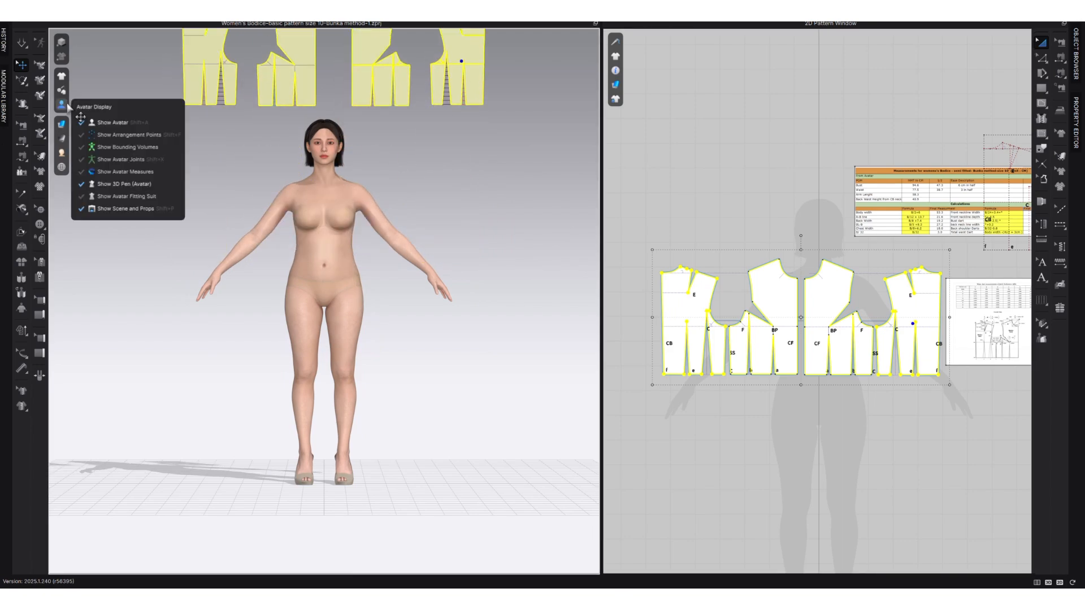
click(125, 136)
scroll(347, 223, up, 3)
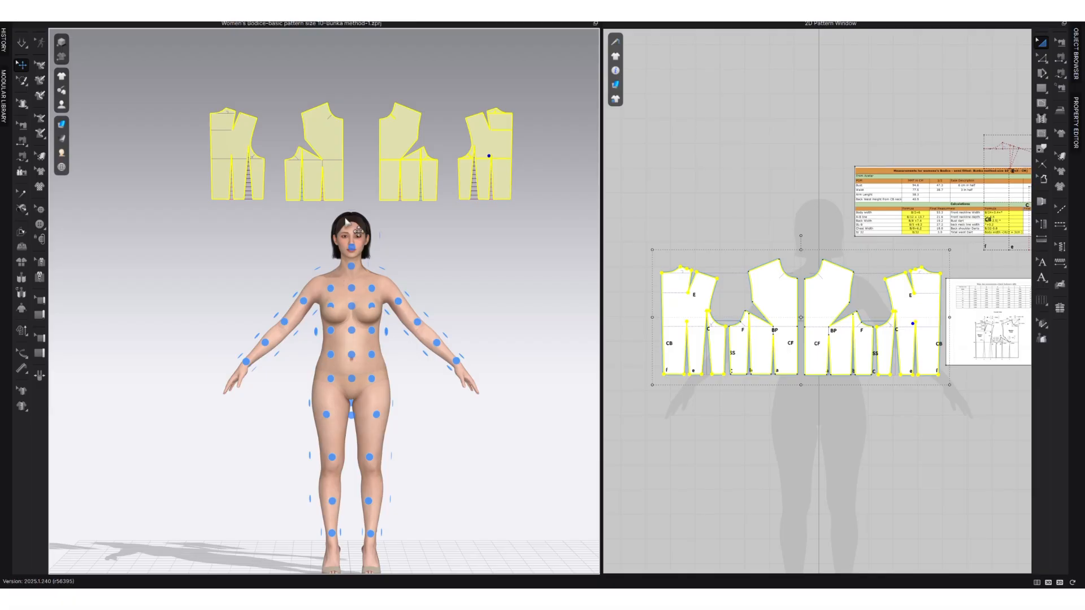
Arrange the linked front pieces on the avatar's front torso and shift them slightly outward from the centre front.
click(407, 165)
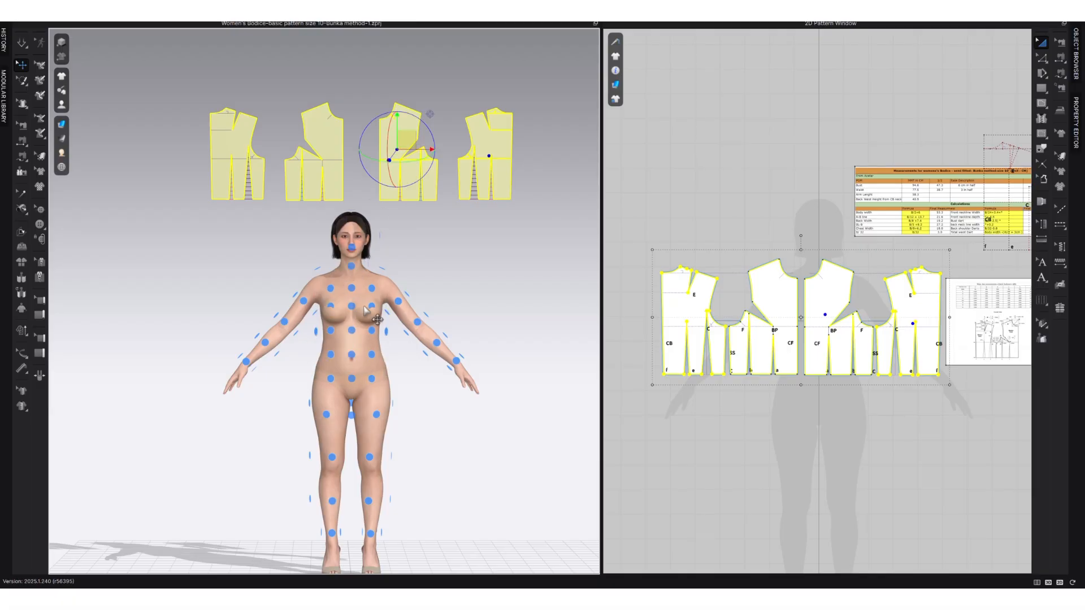
click(421, 232)
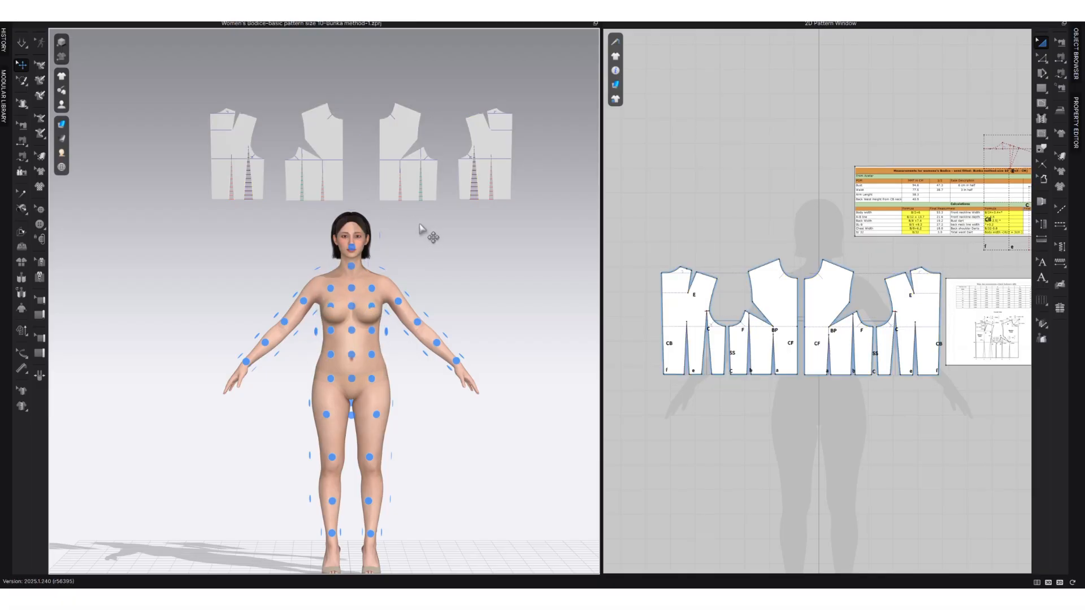
click(397, 159)
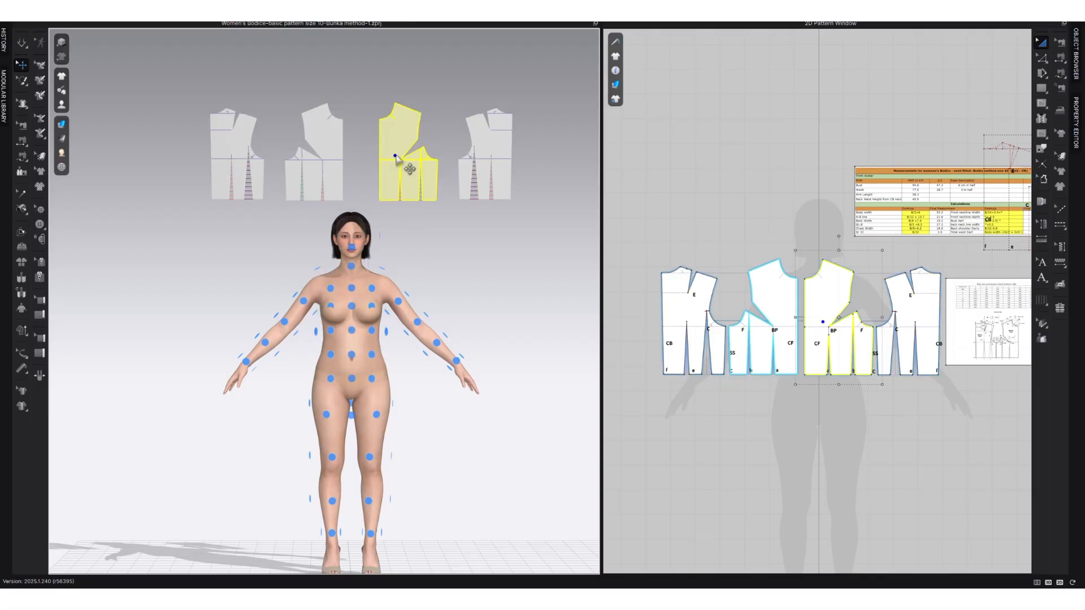
click(372, 331)
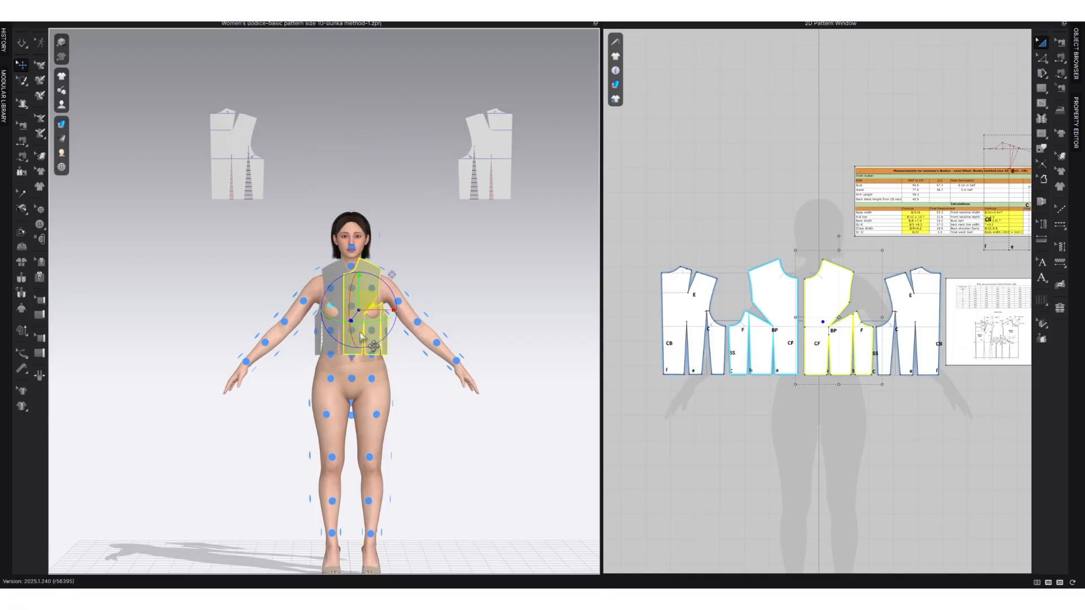
scroll(344, 334, up, 3)
drag(338, 355, 314, 357)
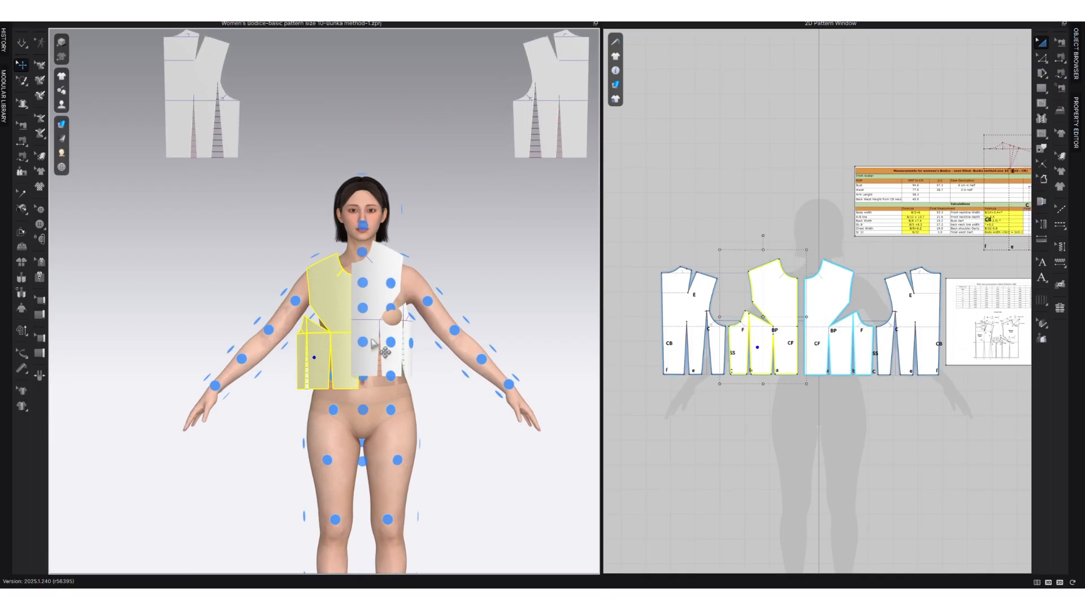
drag(384, 351, 387, 354)
key(8)
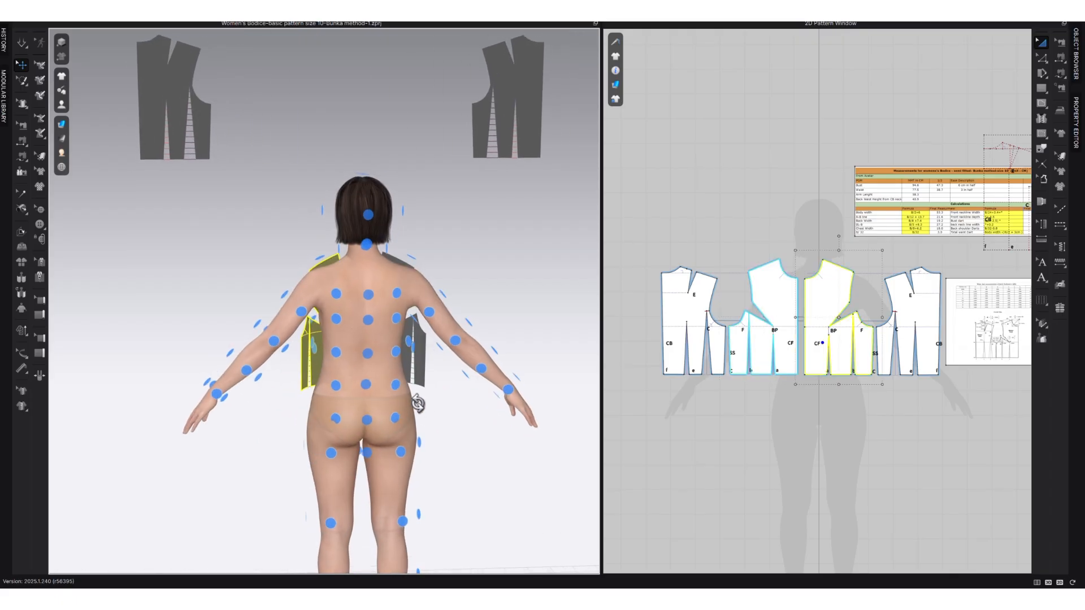
click(175, 91)
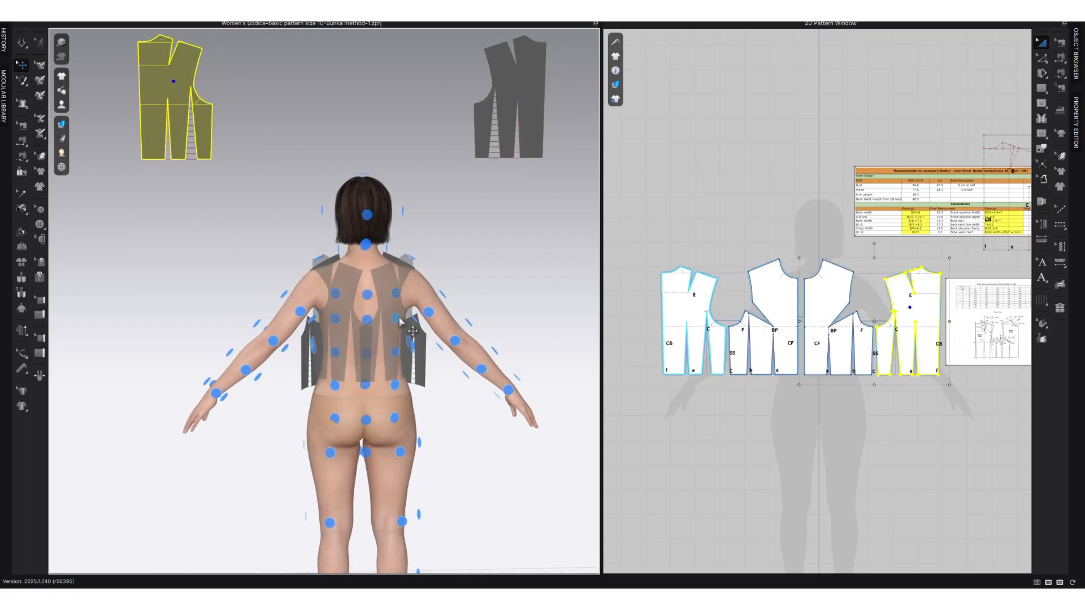
click(404, 325)
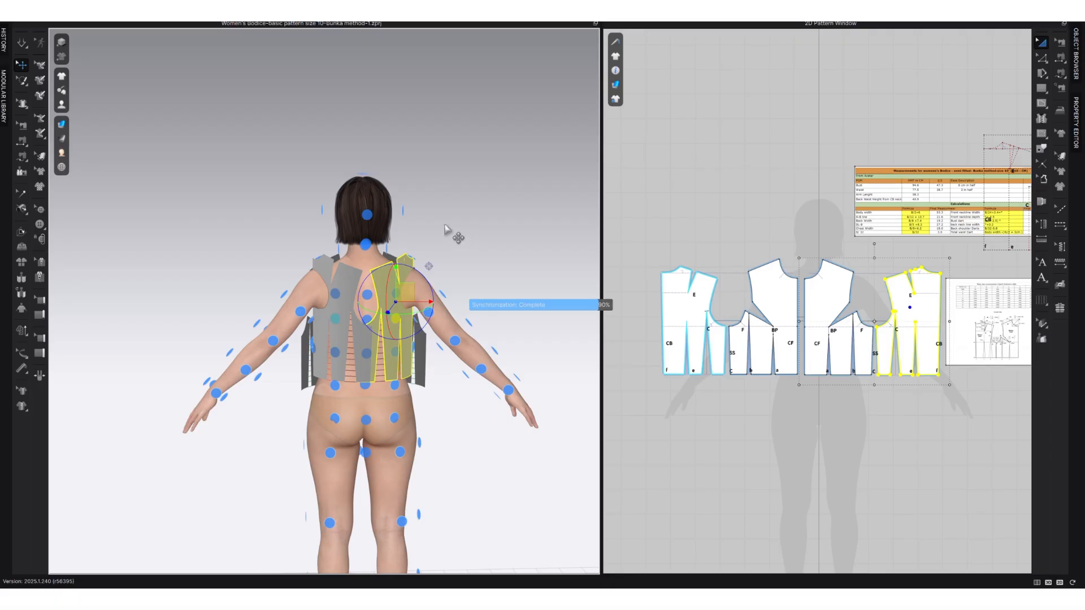
key(ctrl+z)
Arrange the linked back pieces on the avatar's back with the centre-back edges facing each other, and shift them slightly outward.
click(528, 90)
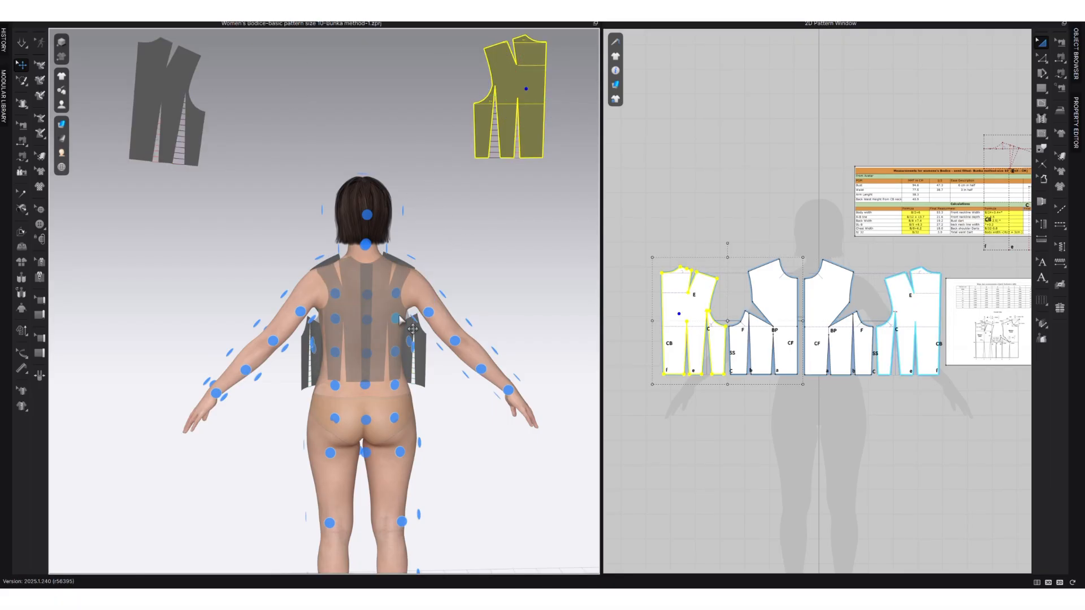
click(400, 321)
click(476, 271)
click(340, 340)
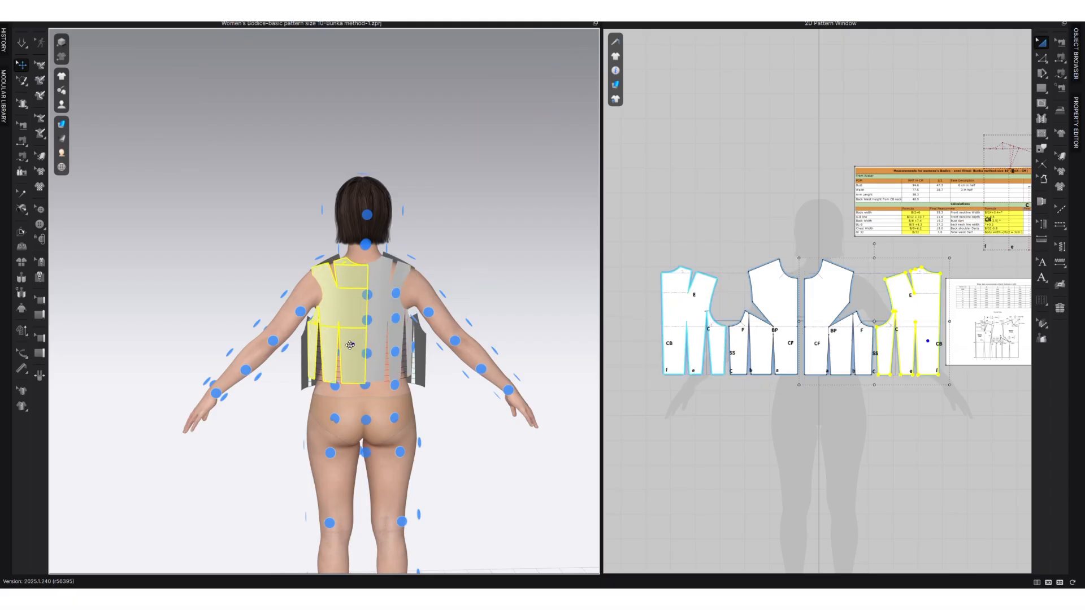
drag(372, 335, 345, 354)
click(338, 355)
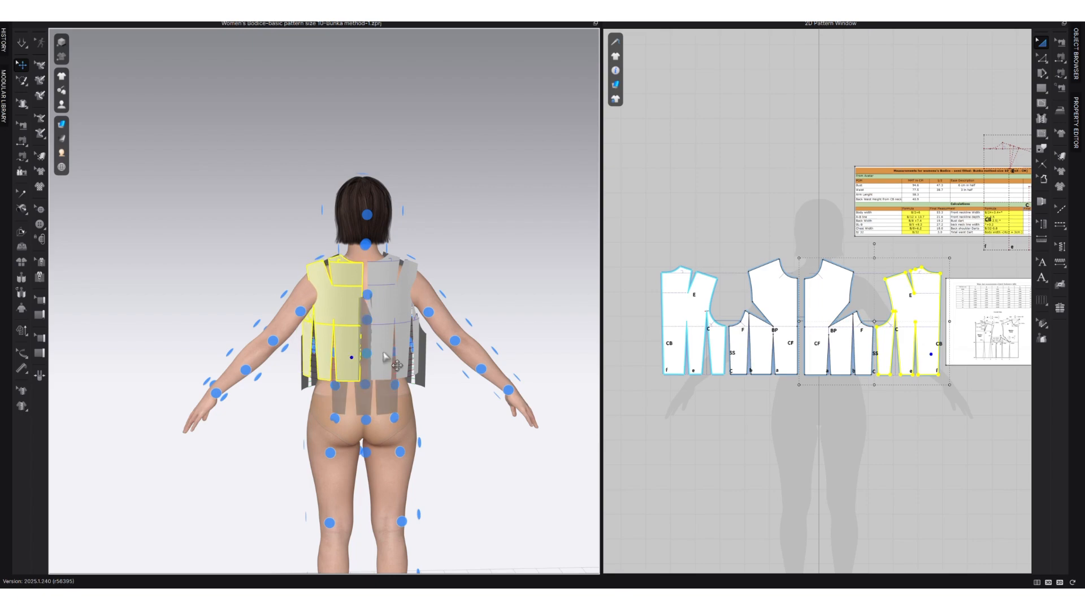
click(654, 372)
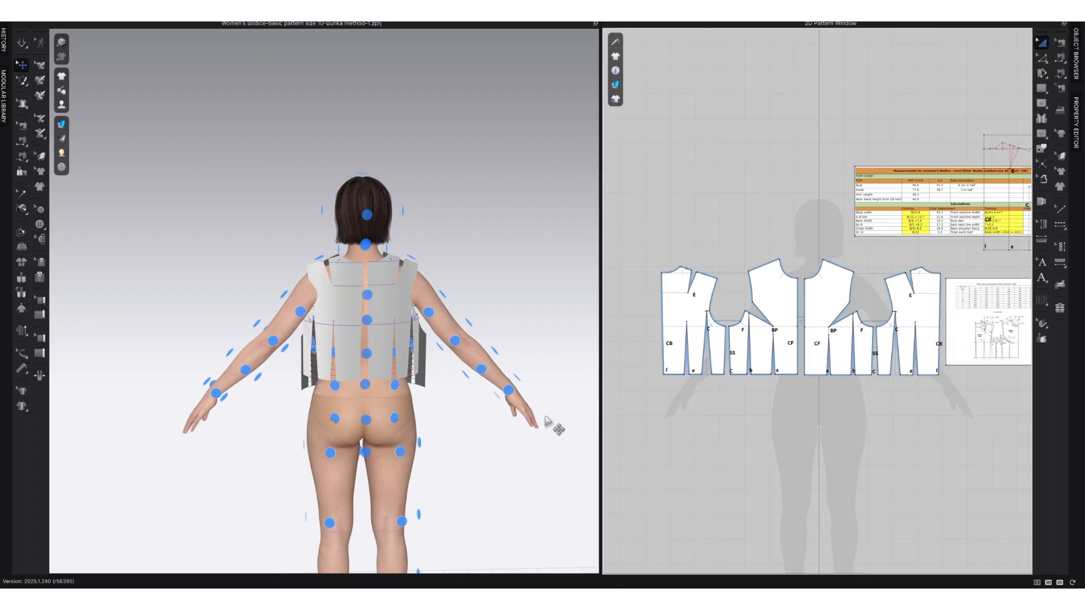
right_drag(546, 421, 404, 412)
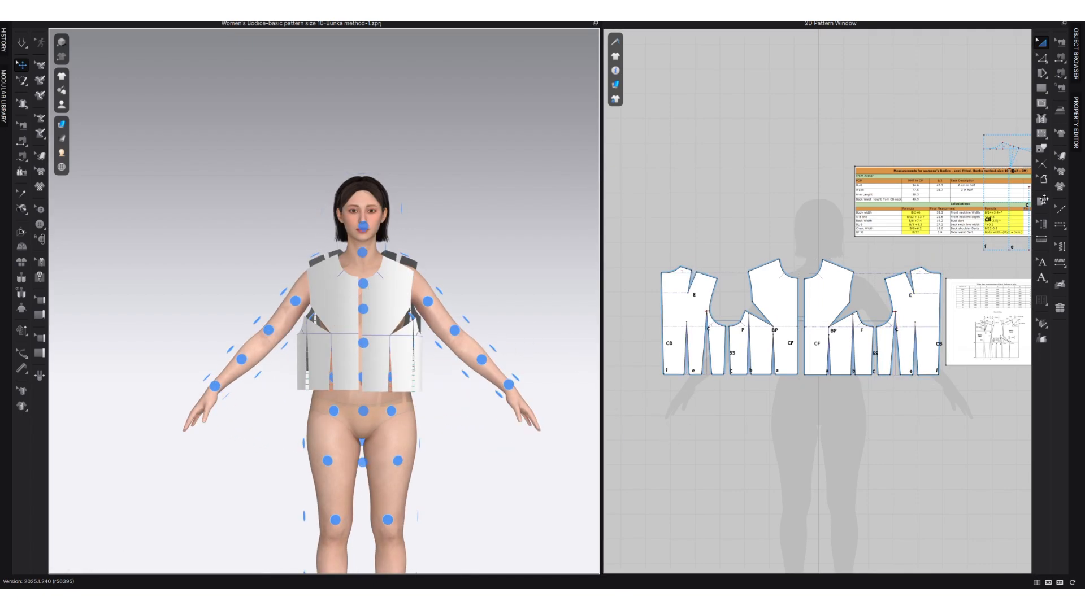
click(1060, 156)
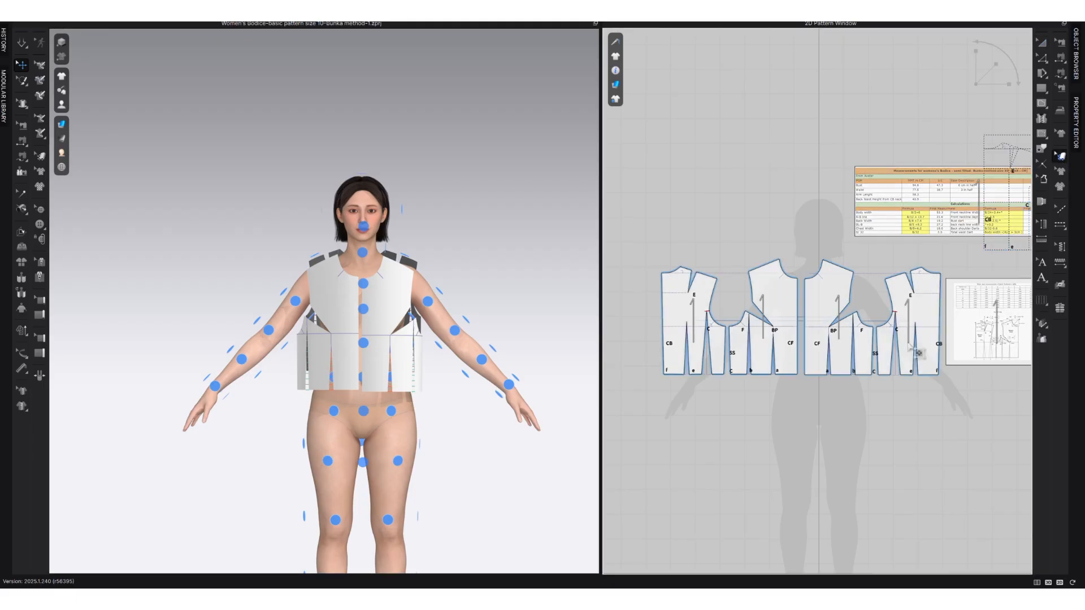
scroll(914, 314, up, 5)
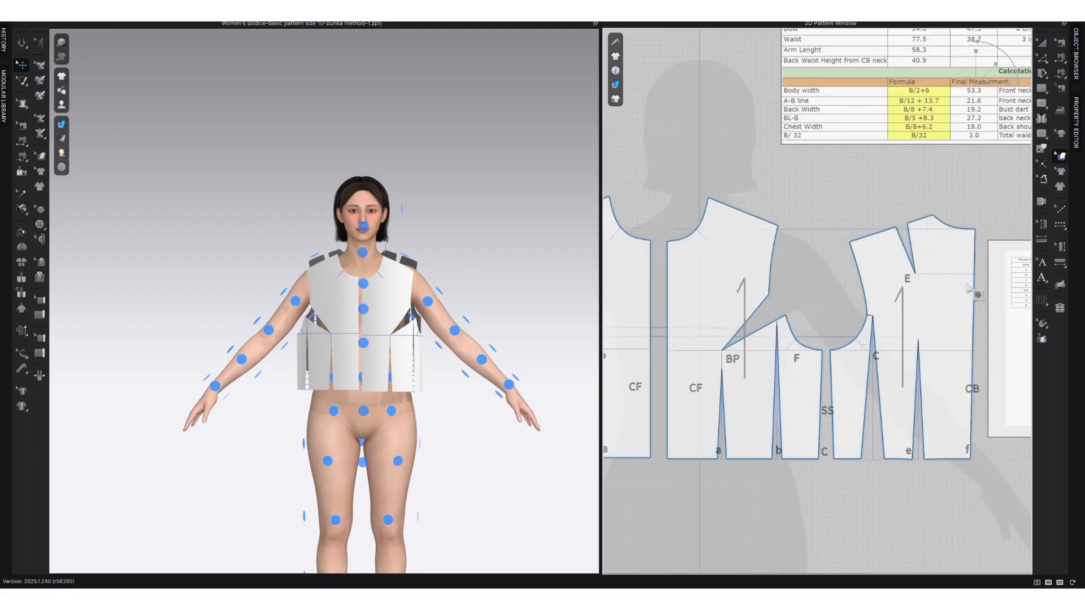
scroll(968, 289, down, 3)
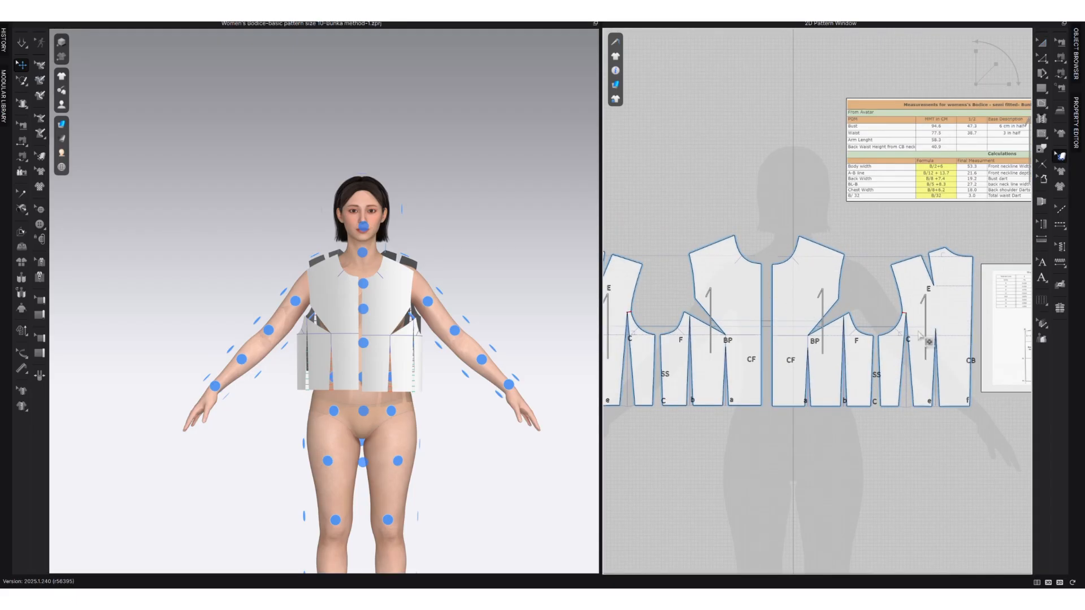
scroll(929, 341, up, 4)
click(888, 325)
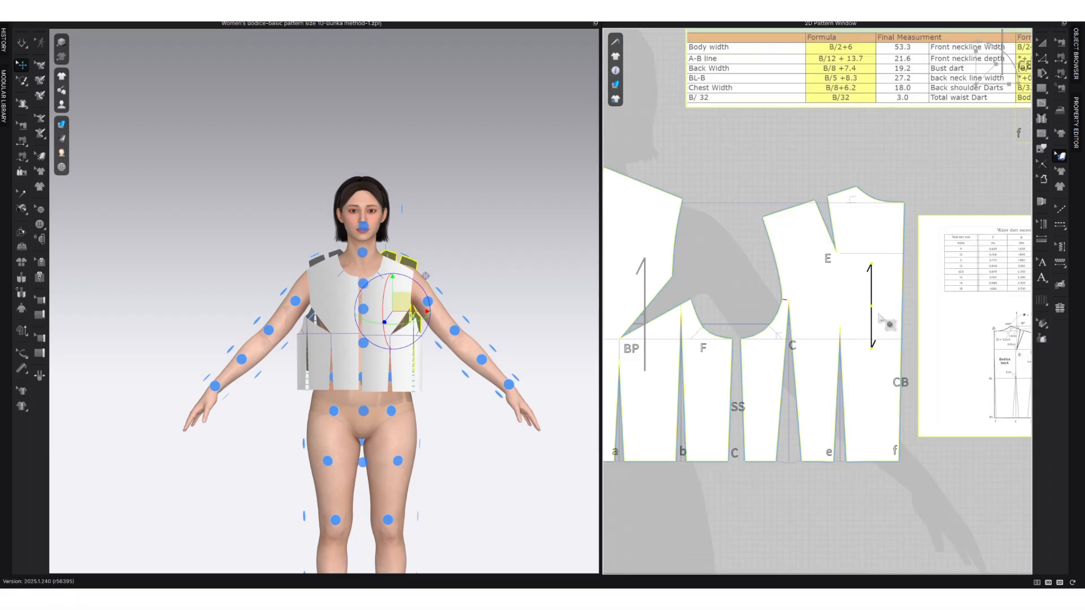
click(911, 305)
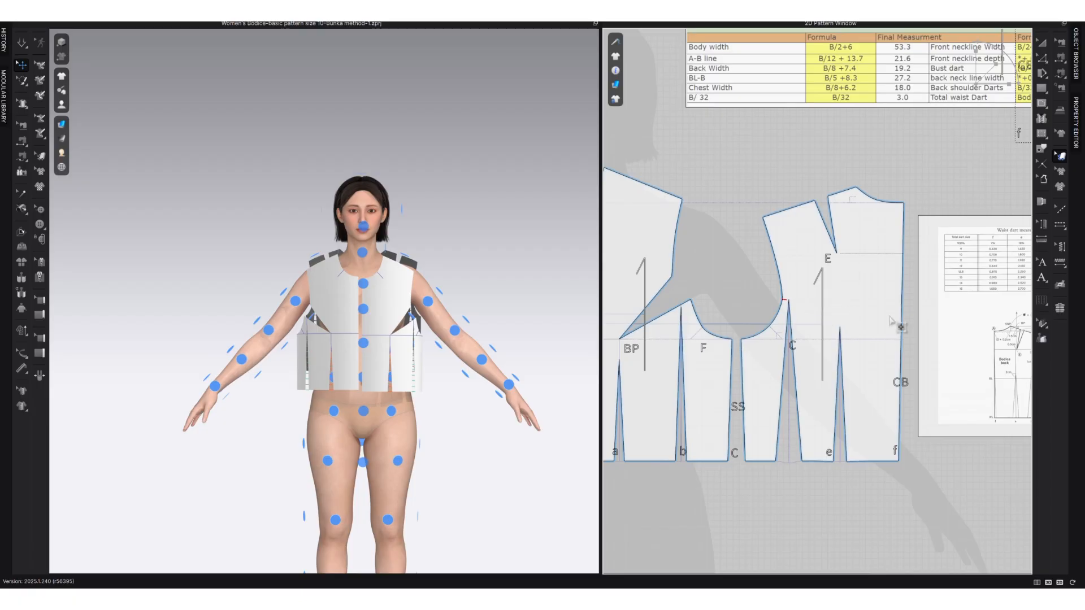
click(856, 328)
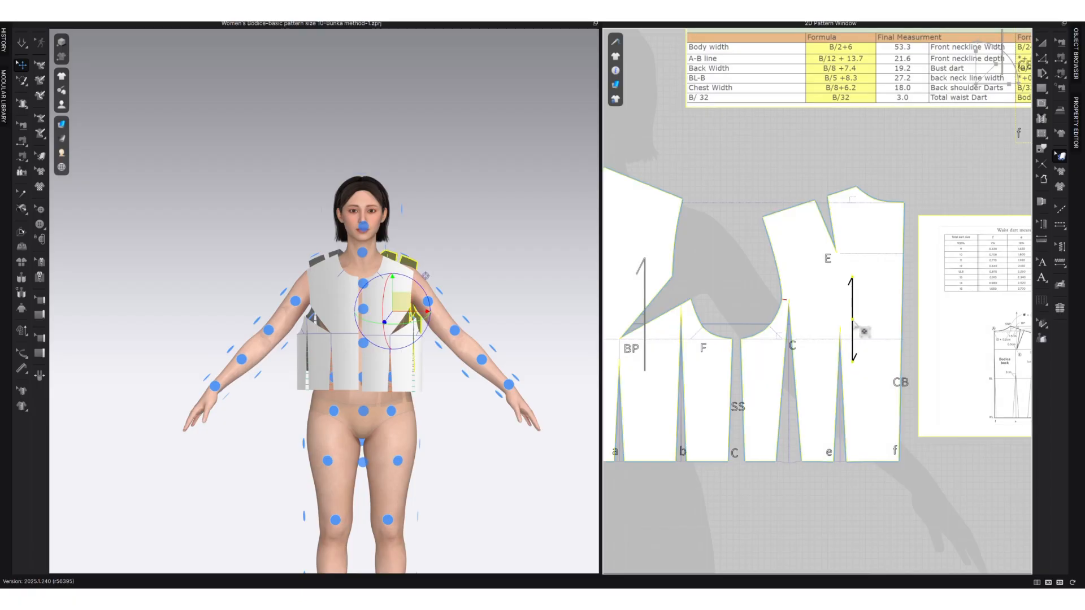
key(z)
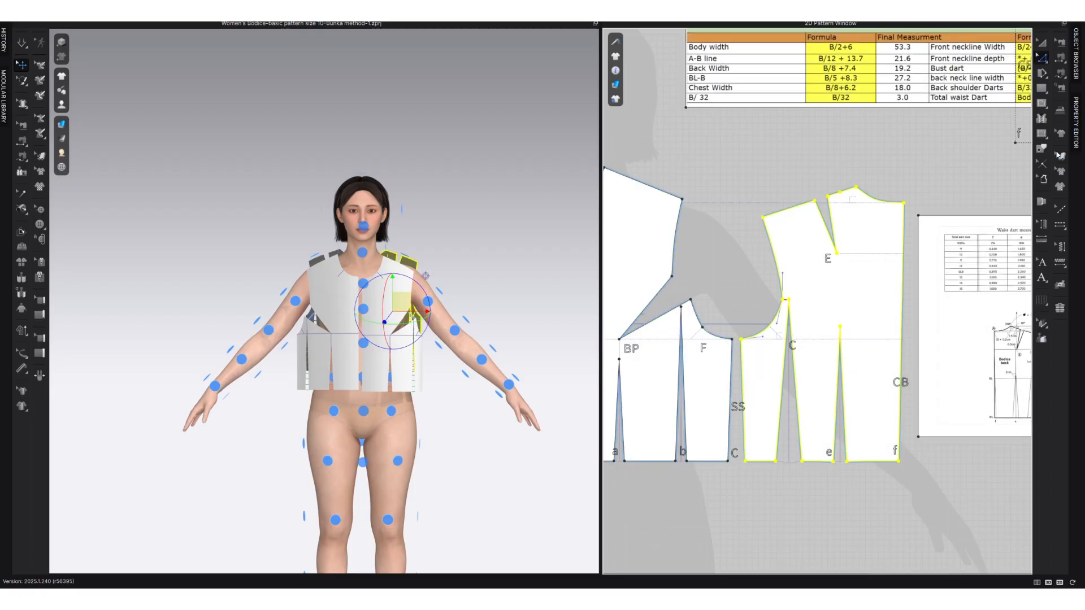
Align the mirrored back piece's grainline parallel to its slanted centre-back line.
click(1059, 158)
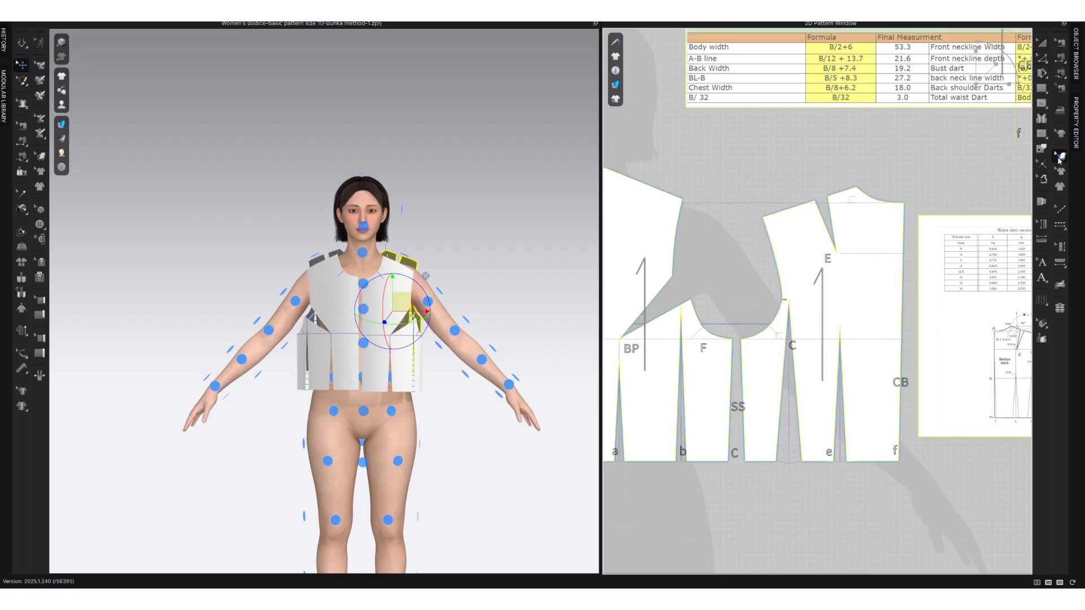
right_click(823, 323)
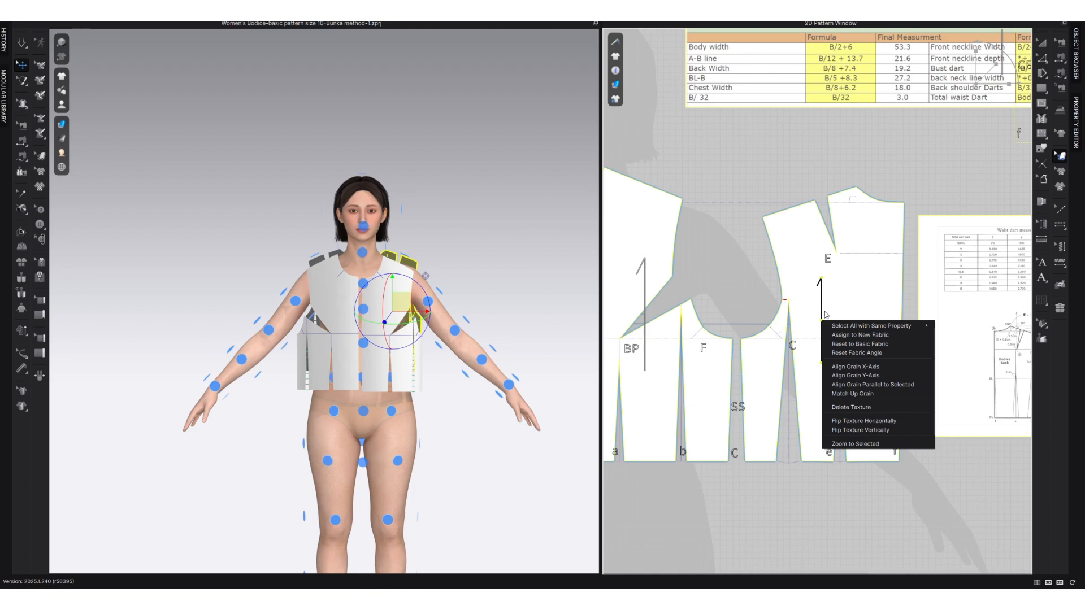
click(899, 384)
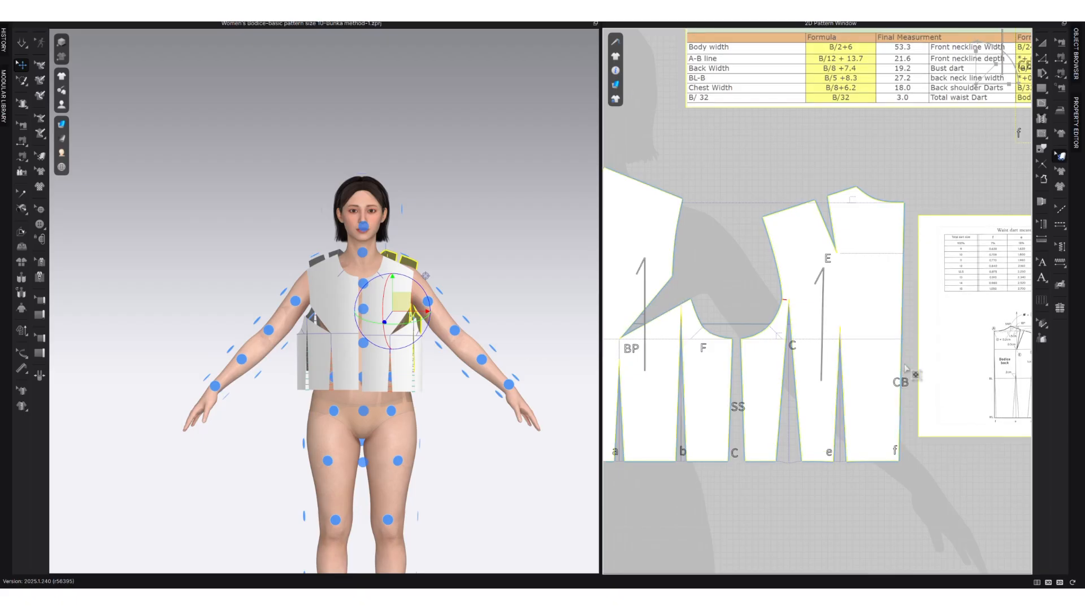
Set the mirrored back piece's grainline along its centre-back line and reset the piece's rotation along the grain direction.
click(902, 369)
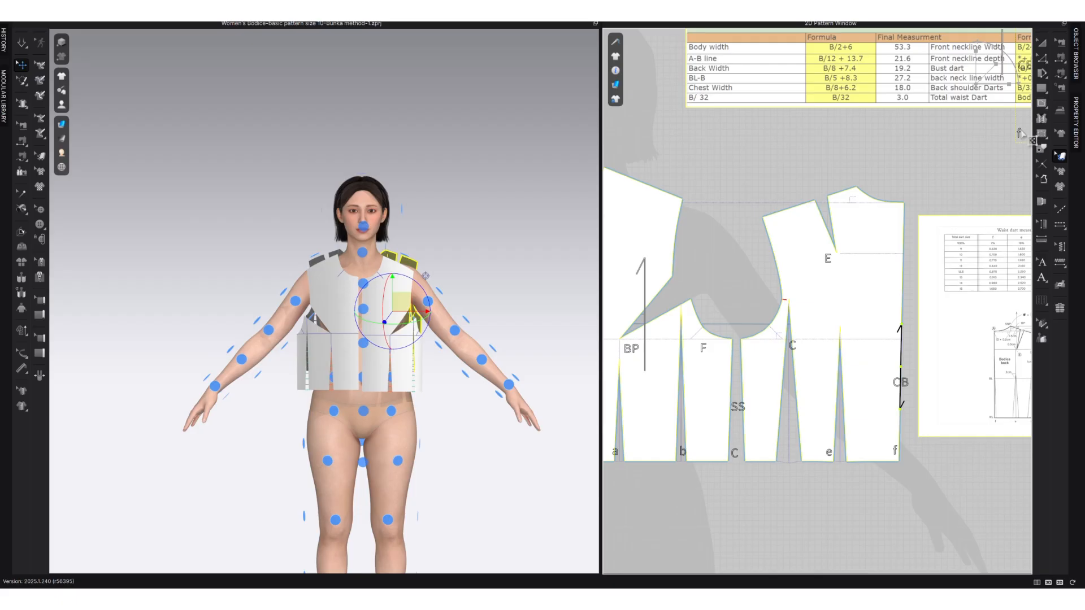
click(1043, 45)
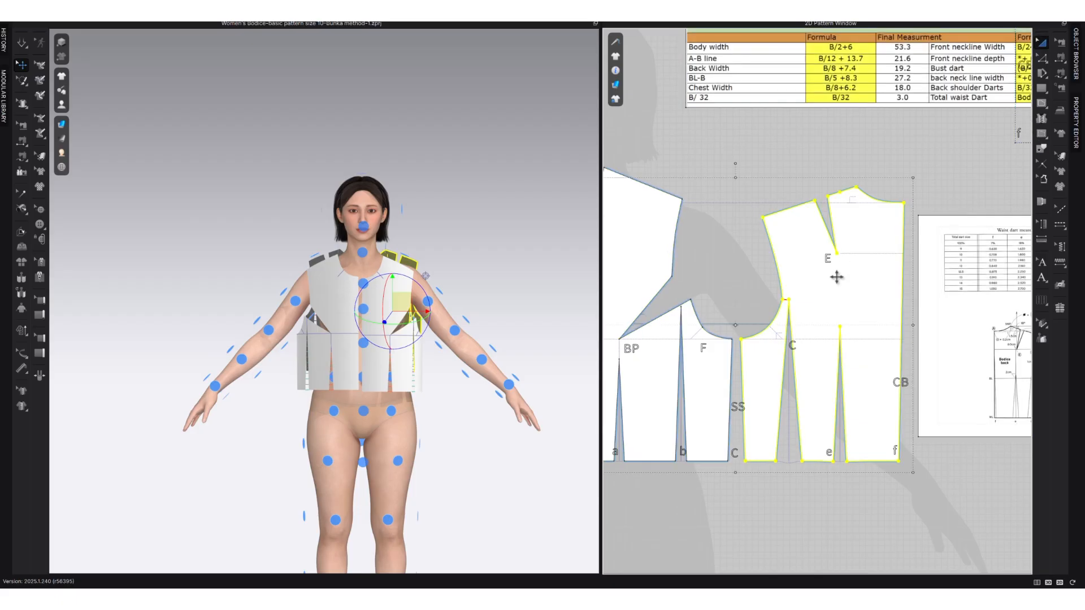
right_click(843, 316)
mouse_move(882, 339)
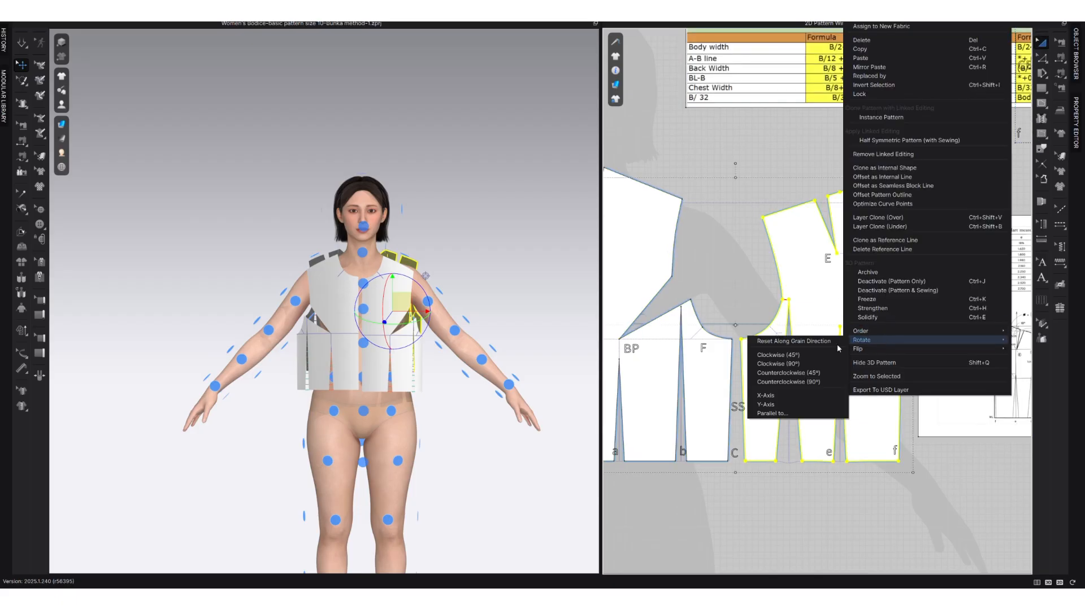
click(794, 341)
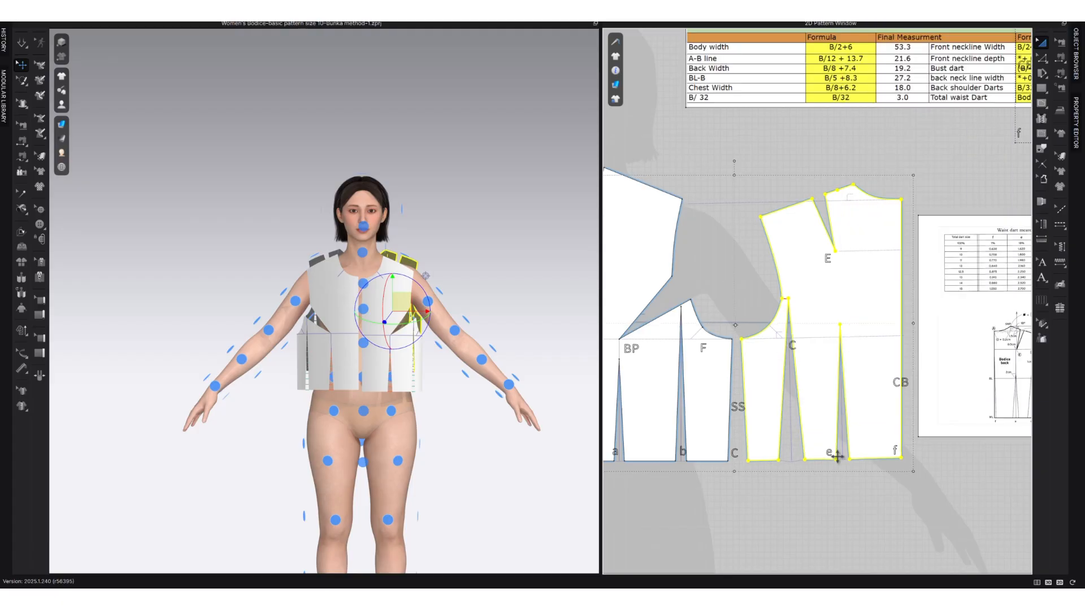
Nudge the straightened back piece slightly down and move the waist dart reference sheet further away from it.
drag(878, 442, 876, 446)
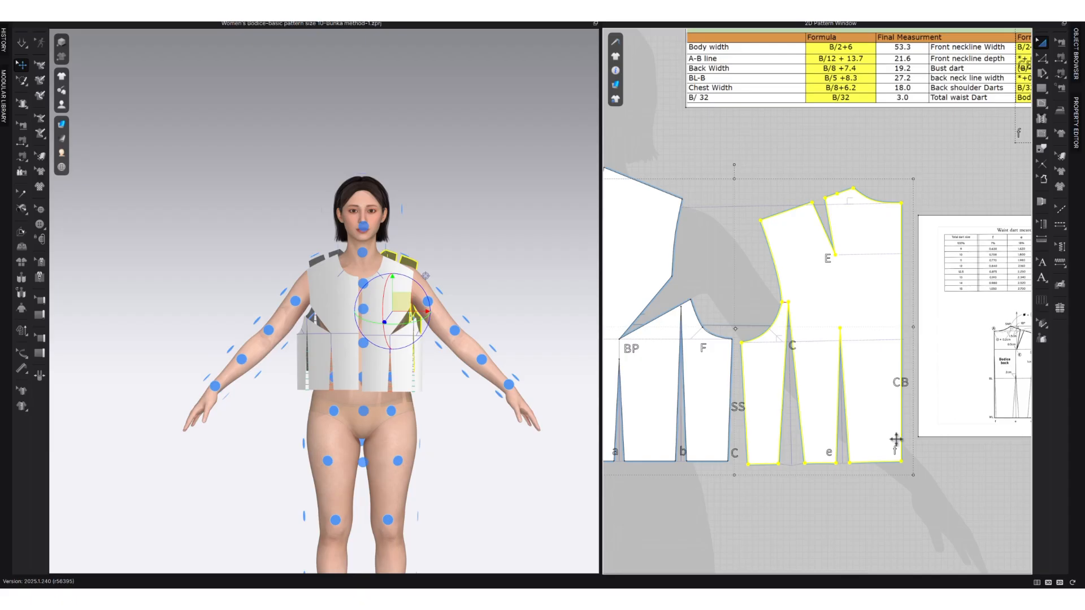
click(939, 408)
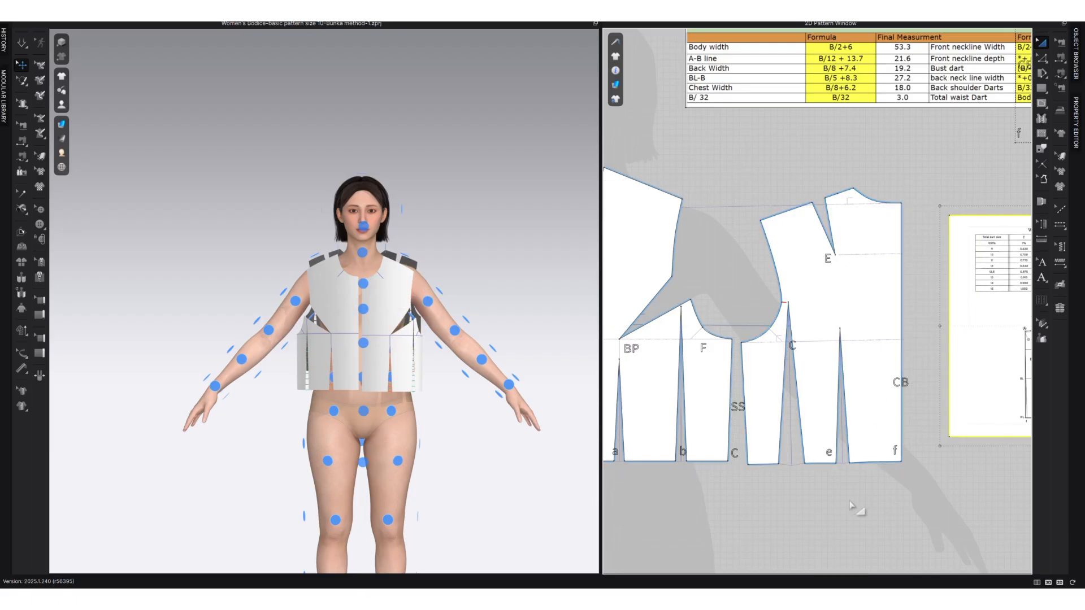
scroll(854, 477, down, 2)
middle_drag(787, 485, 842, 473)
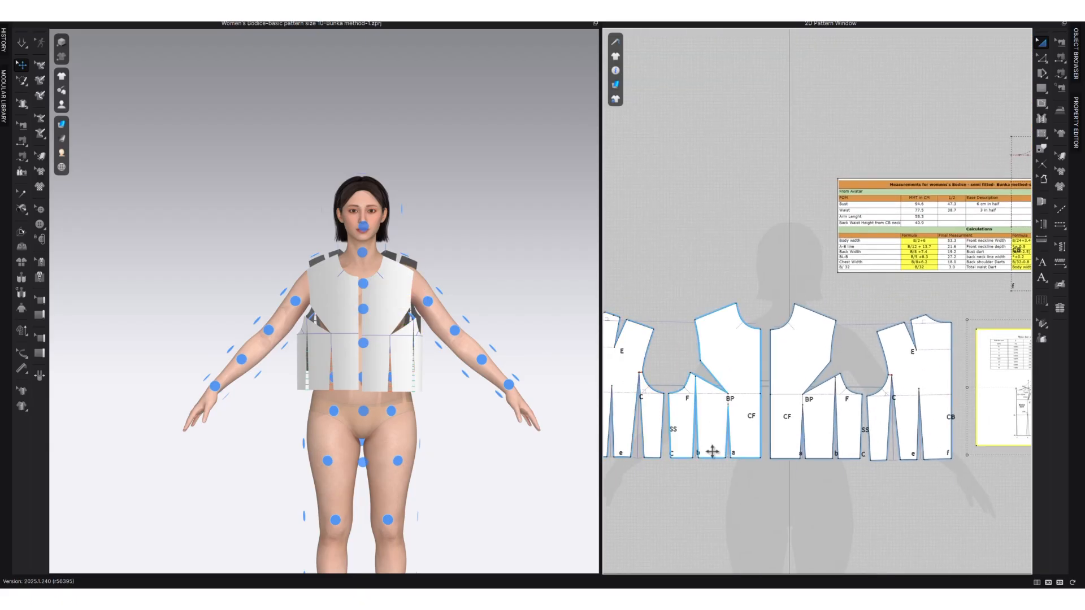
scroll(699, 436, up, 2)
scroll(757, 448, down, 1)
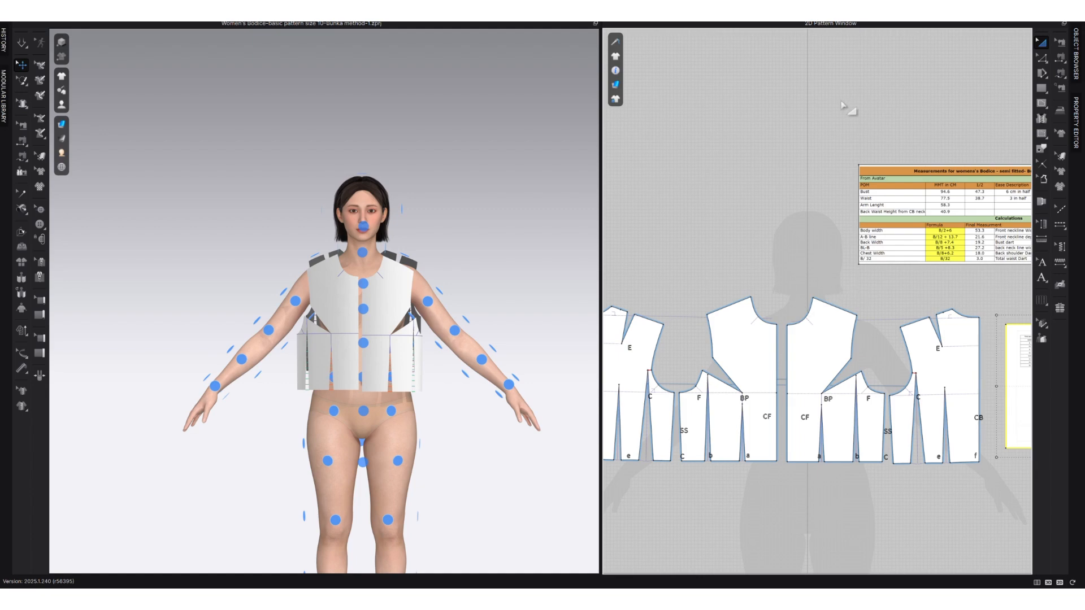
Sew the two legs of the front bust dart together with segment sewing.
key(n)
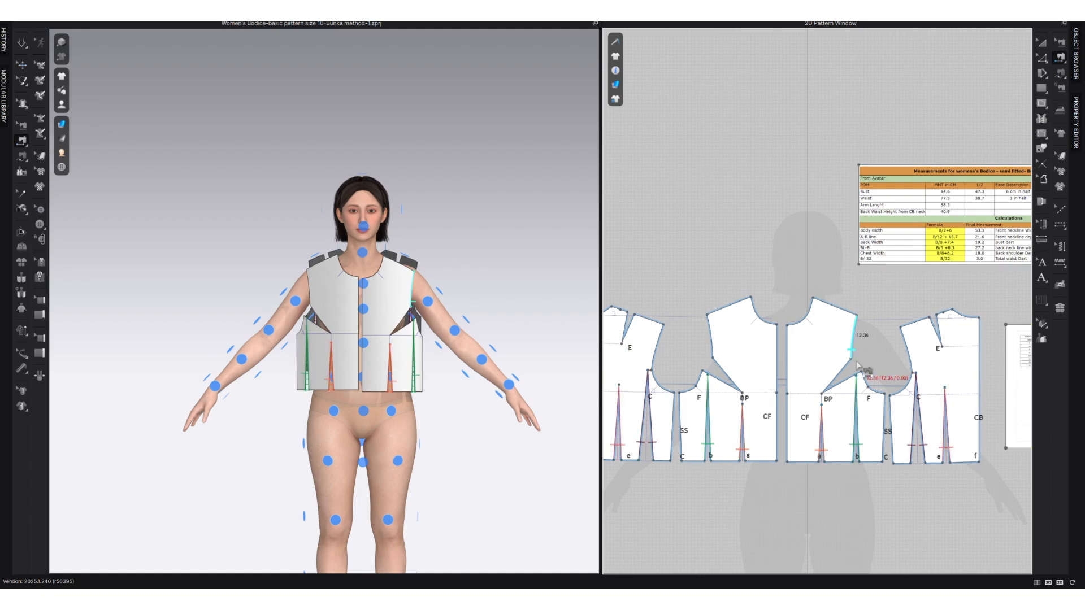
scroll(874, 374, up, 3)
click(833, 366)
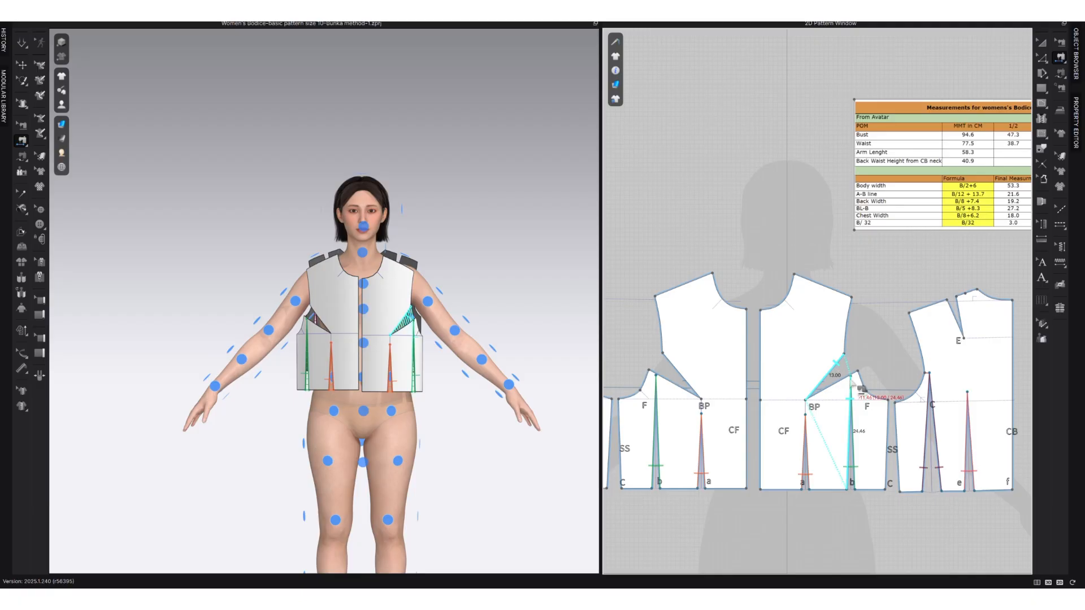
key(ctrl+z)
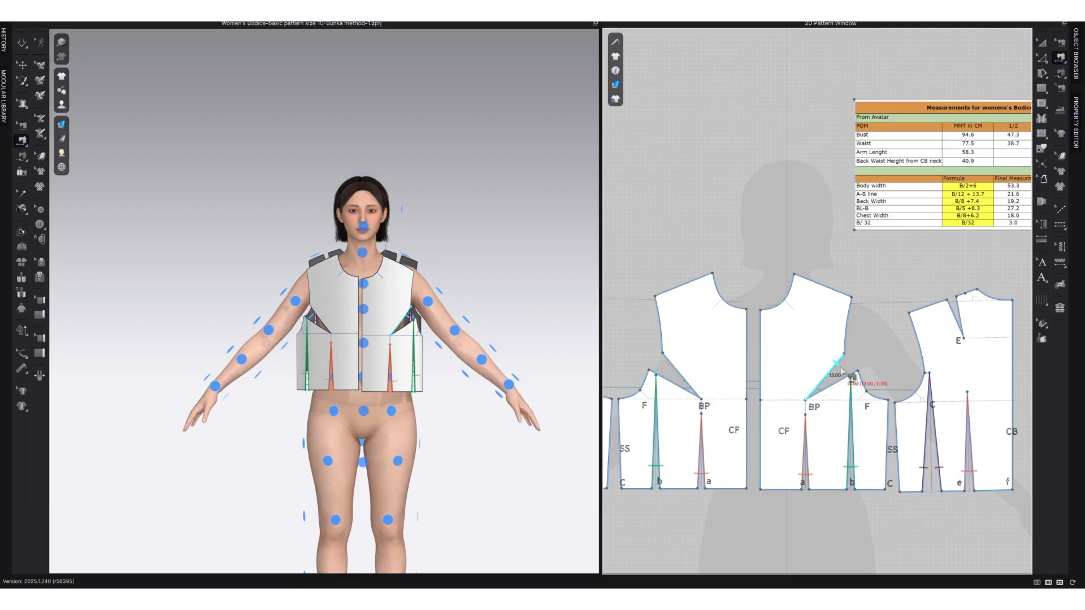
click(834, 365)
click(850, 375)
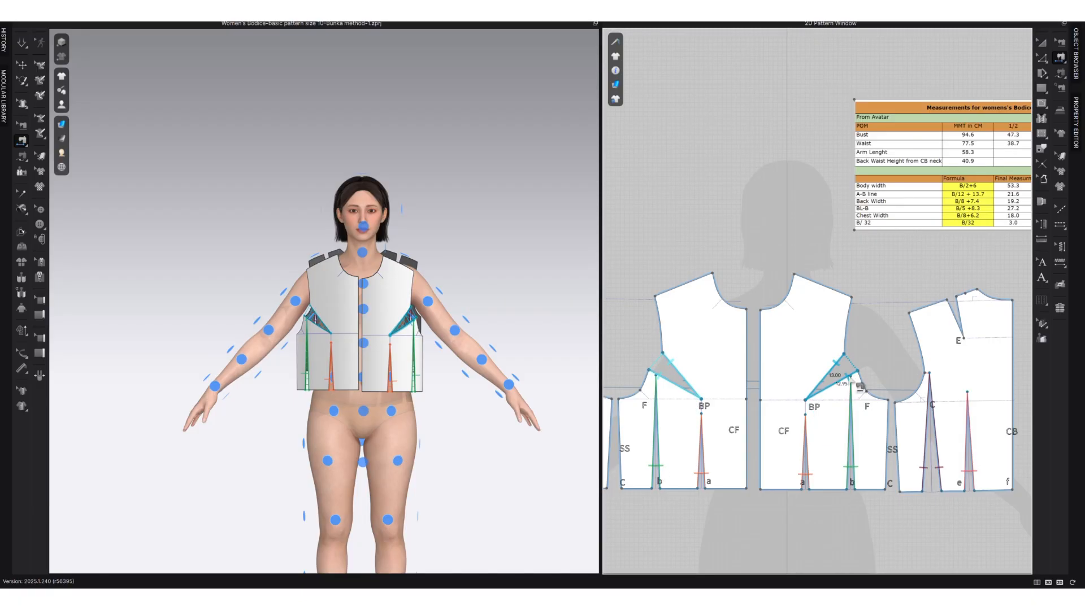
Sew the two legs of the back shoulder dart together with segment sewing.
scroll(802, 452, down, 2)
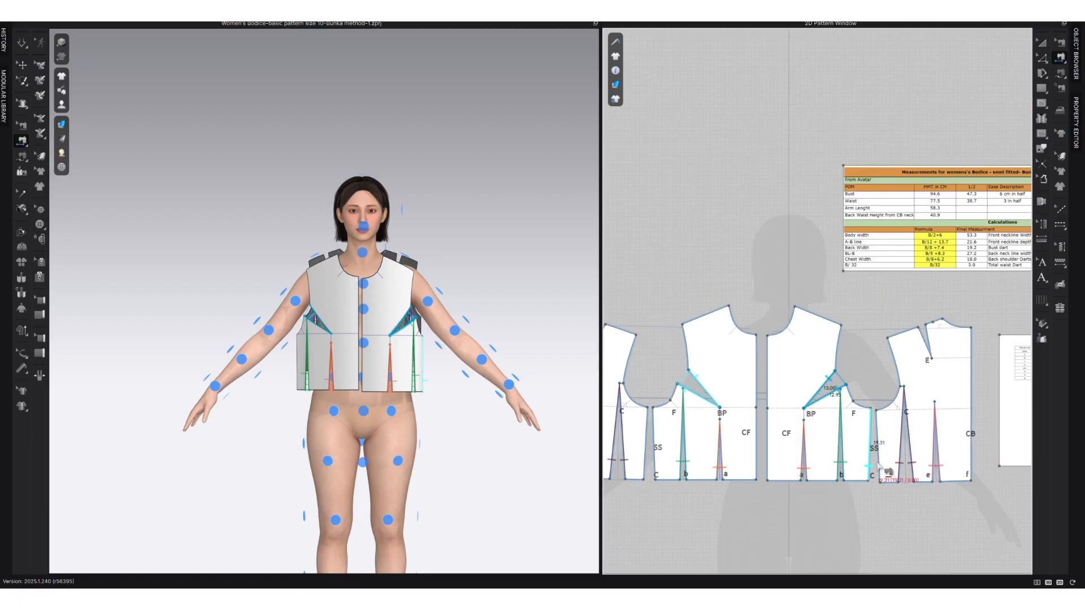
scroll(785, 479, down, 2)
scroll(705, 384, up, 3)
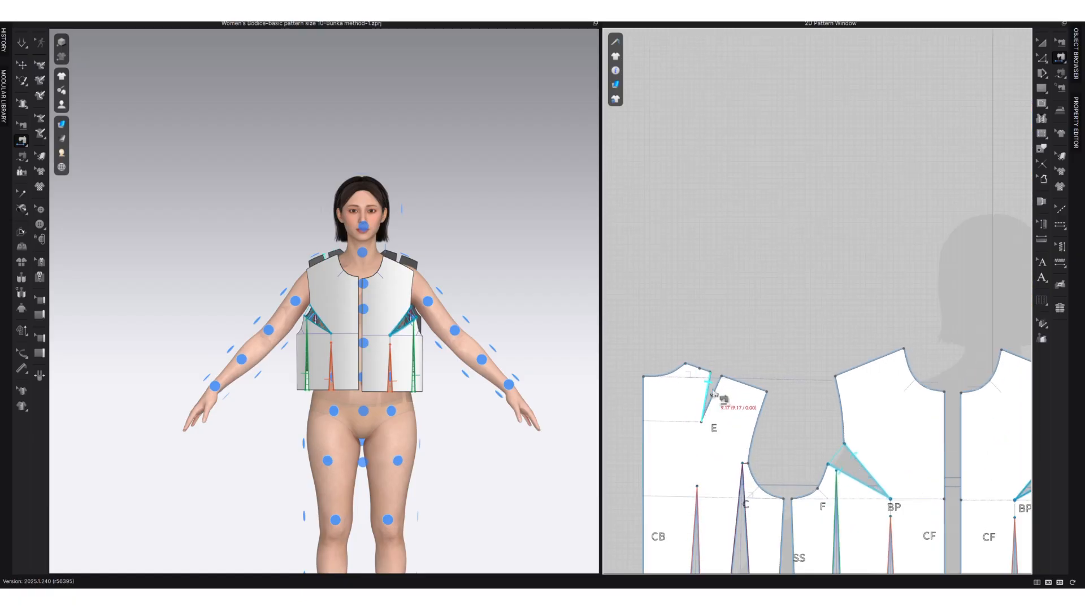
click(707, 395)
click(712, 395)
scroll(751, 433, down, 3)
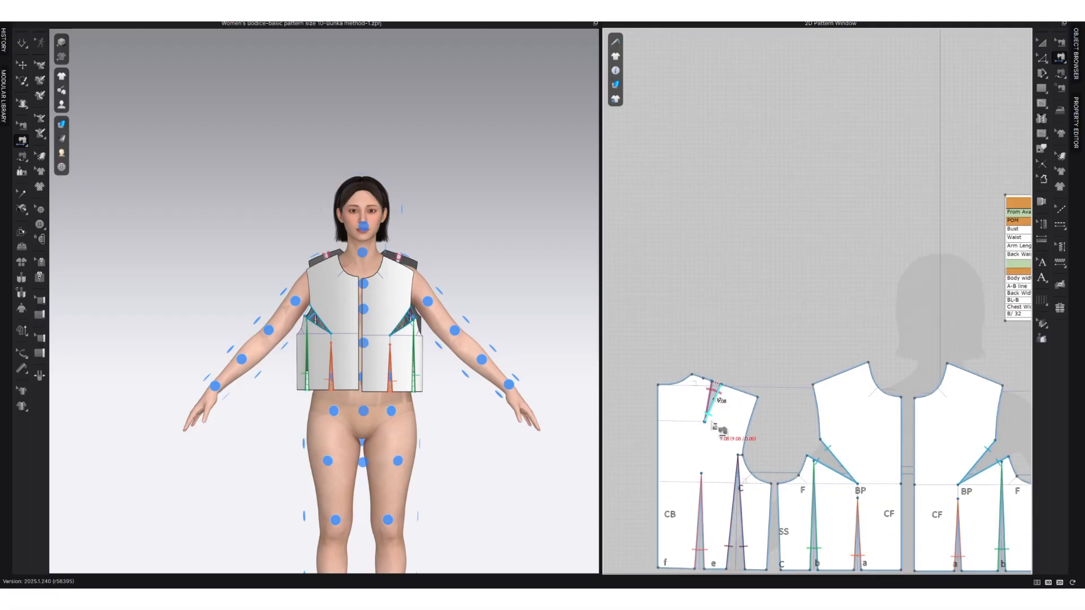
right_drag(829, 424, 768, 397)
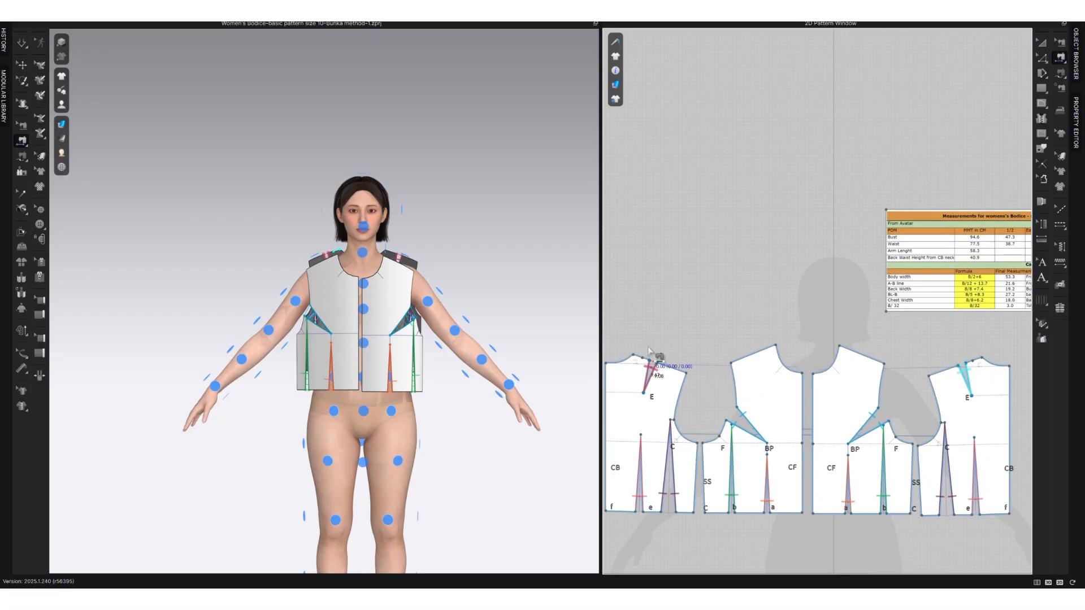
Free-sew the front shoulder edge to both back shoulder segments, from neck point to shoulder tip, skipping the dart opening.
key(z)
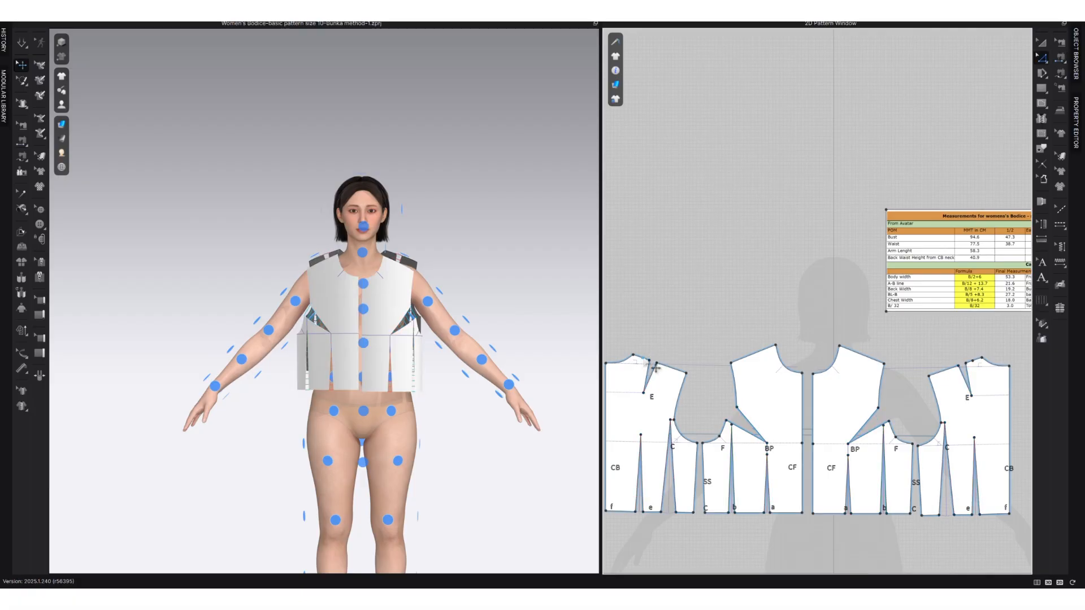
right_drag(427, 339, 429, 329)
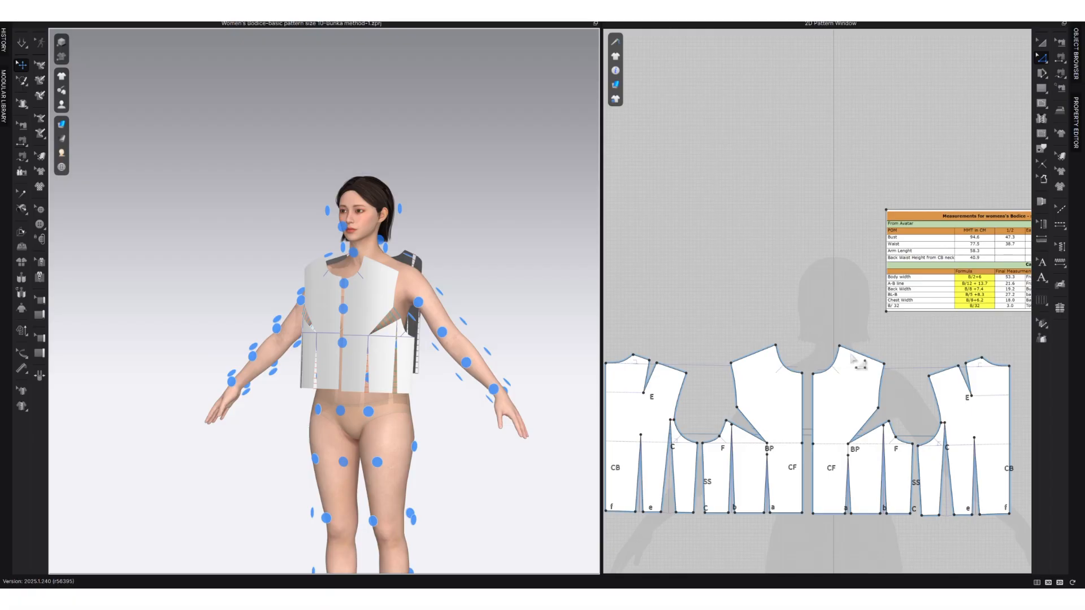
key(n)
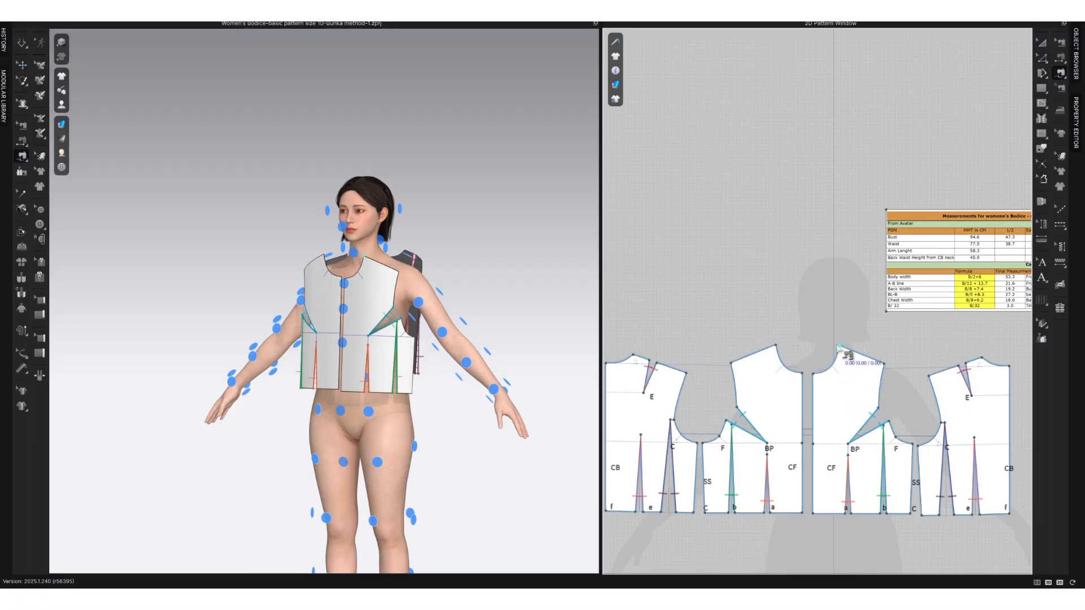
click(840, 349)
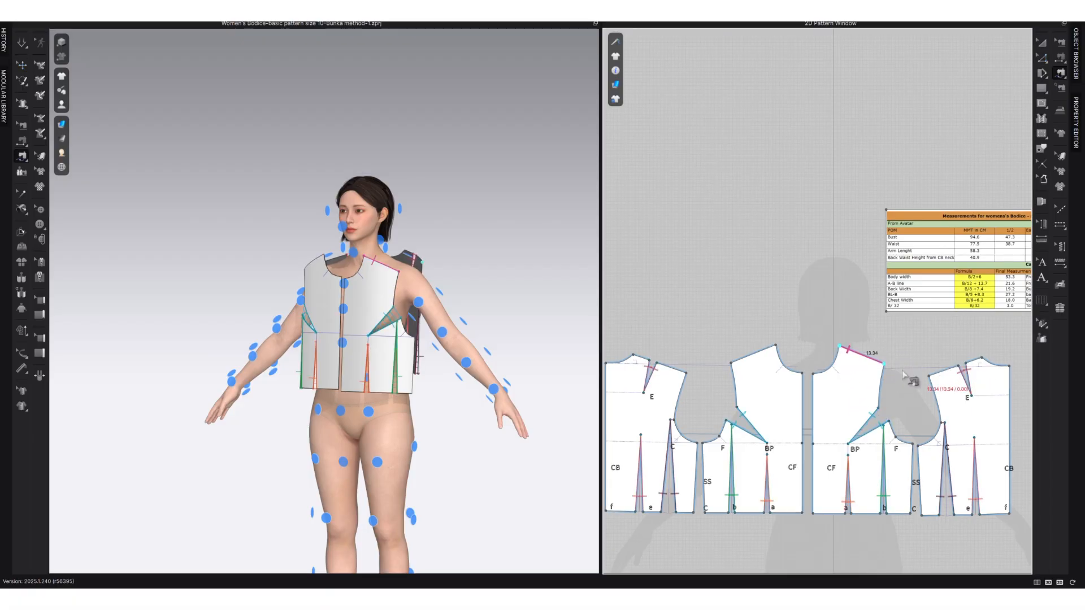
key(Return)
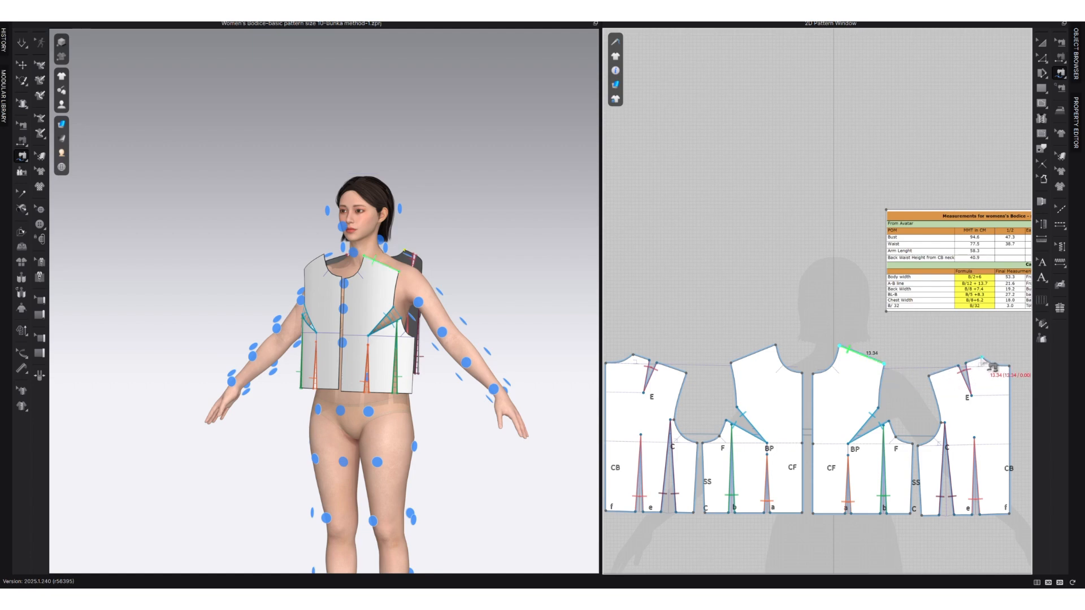
click(983, 359)
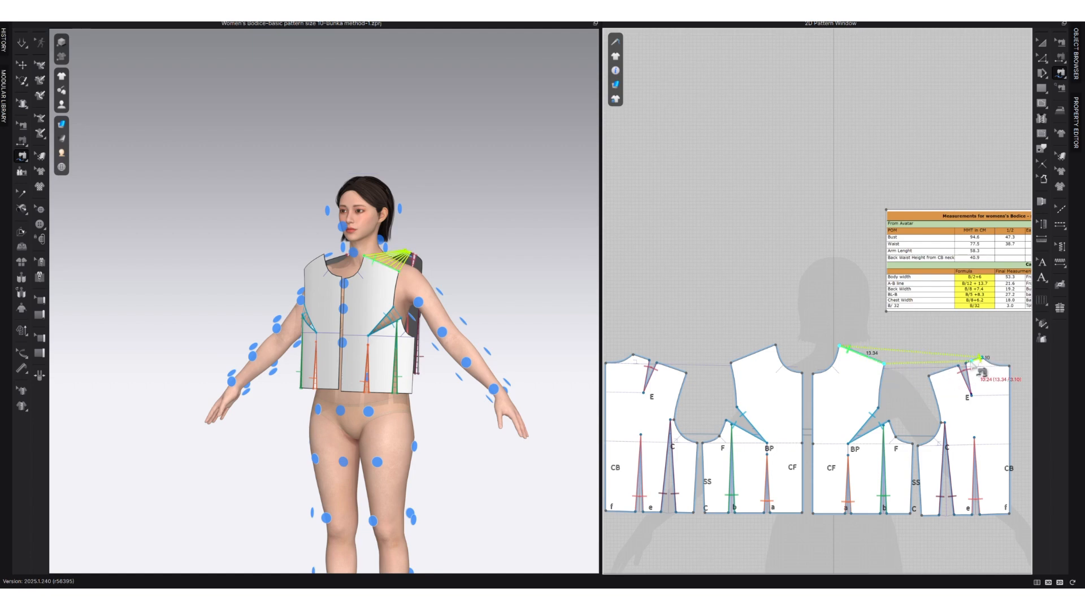
click(930, 376)
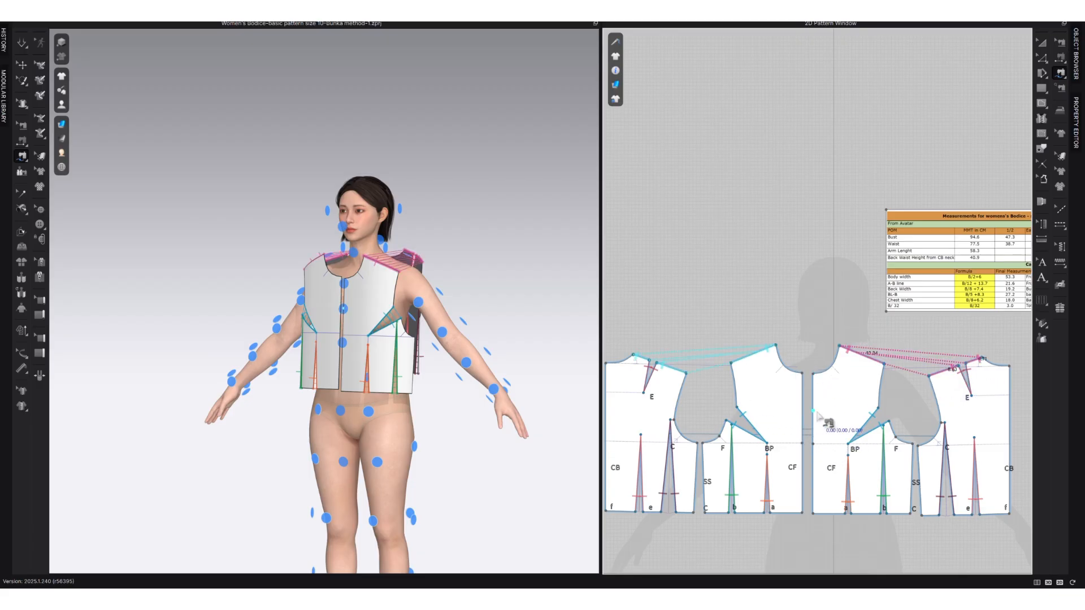
Free-sew the two centre-front edges together from neckline to waistline.
click(817, 377)
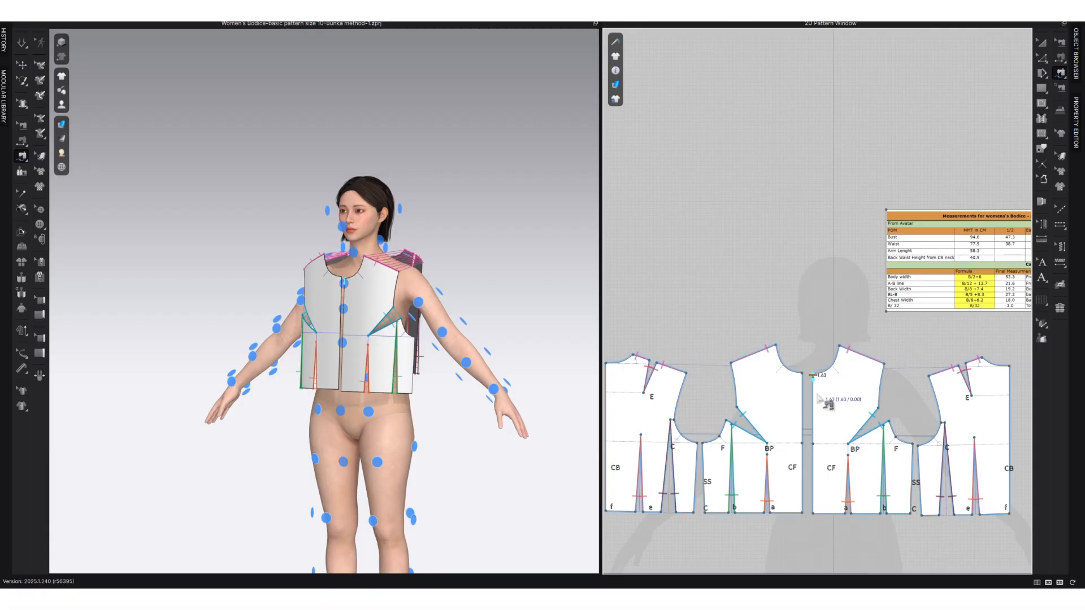
click(813, 511)
click(801, 373)
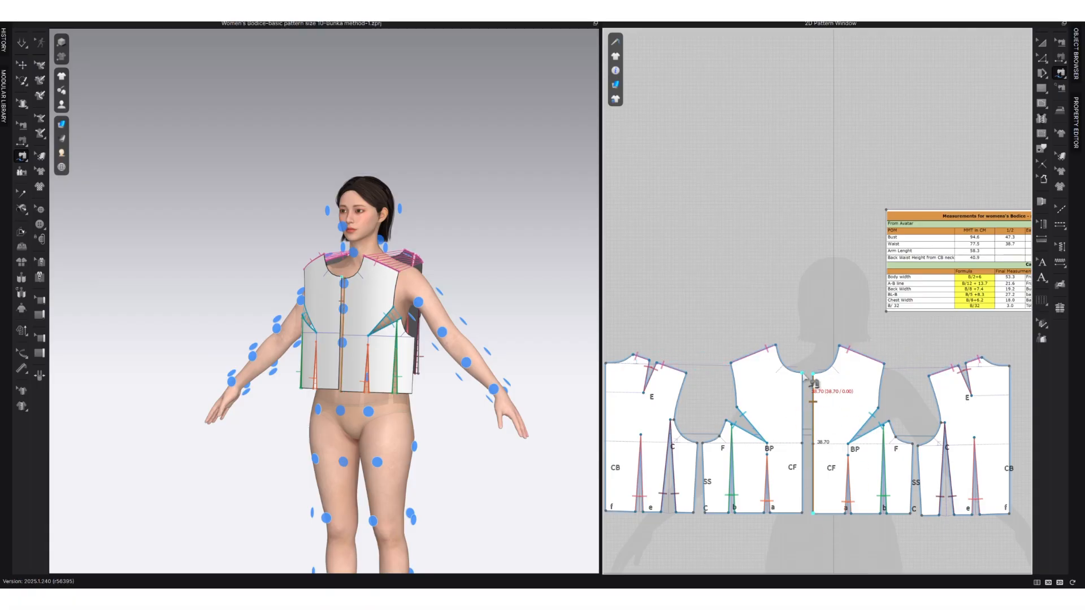
click(801, 512)
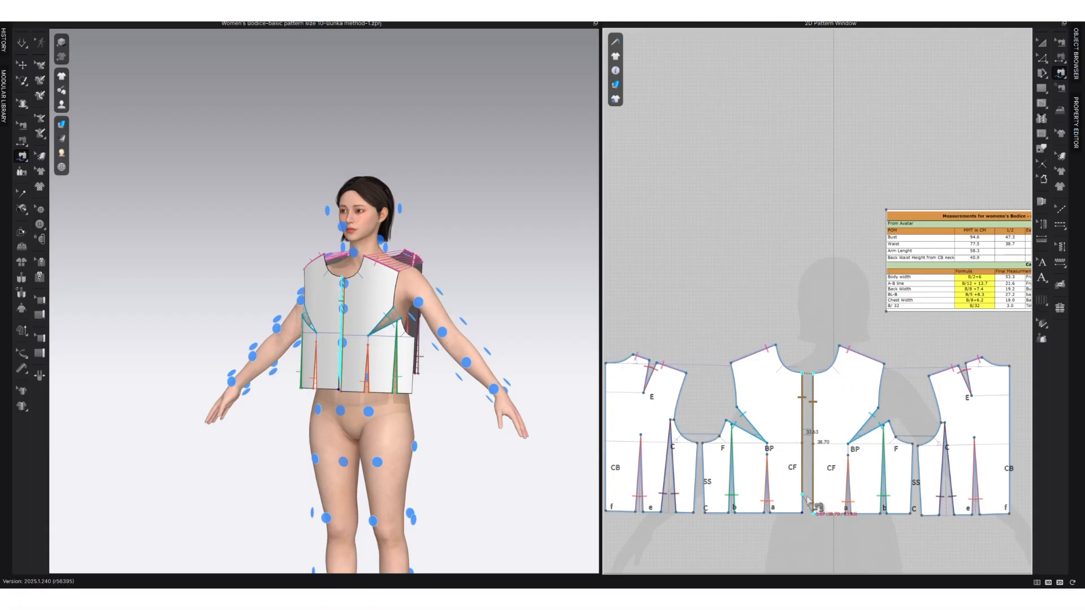
Free-sew the two centre-back edges together from neckline to waistline.
click(1011, 369)
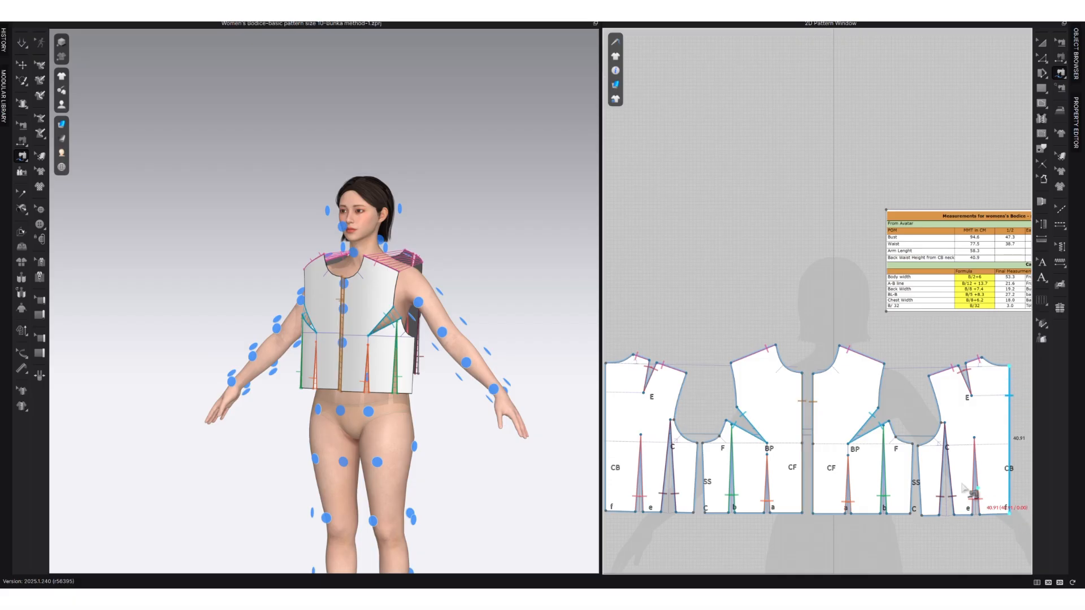
scroll(701, 469, down, 7)
scroll(678, 450, up, 6)
click(667, 391)
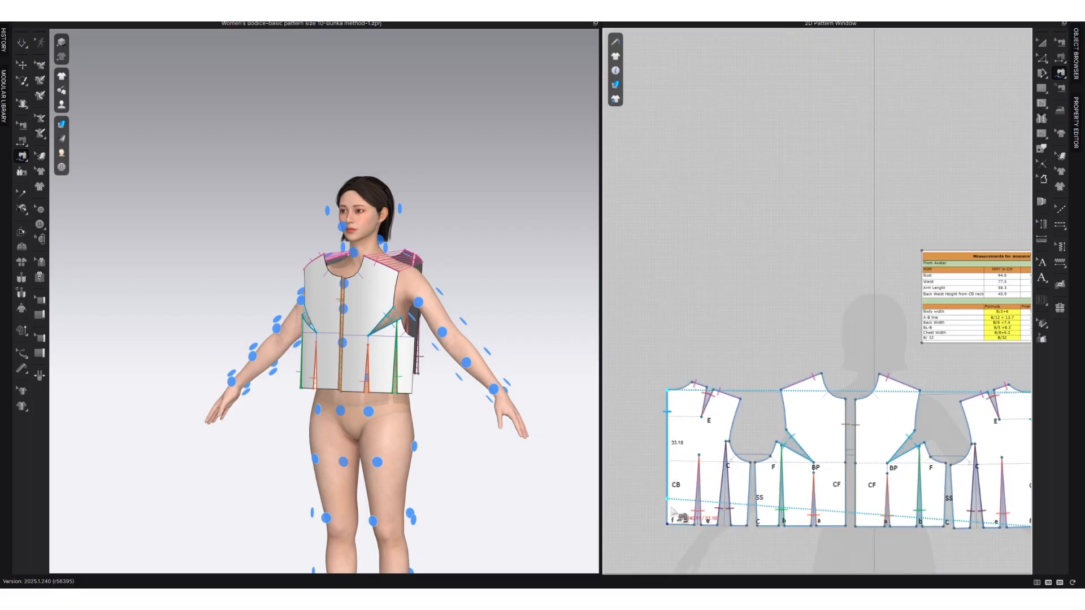
click(670, 527)
Free-sew the front side seam to the back side seam from underarm to waistline.
middle_drag(851, 506, 844, 504)
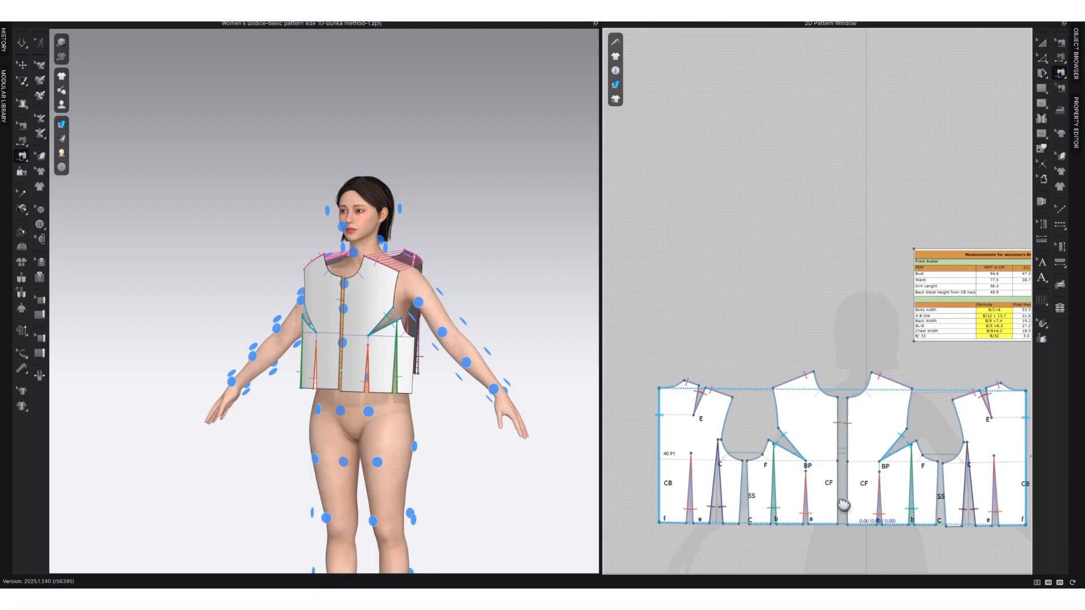
scroll(843, 505, up, 5)
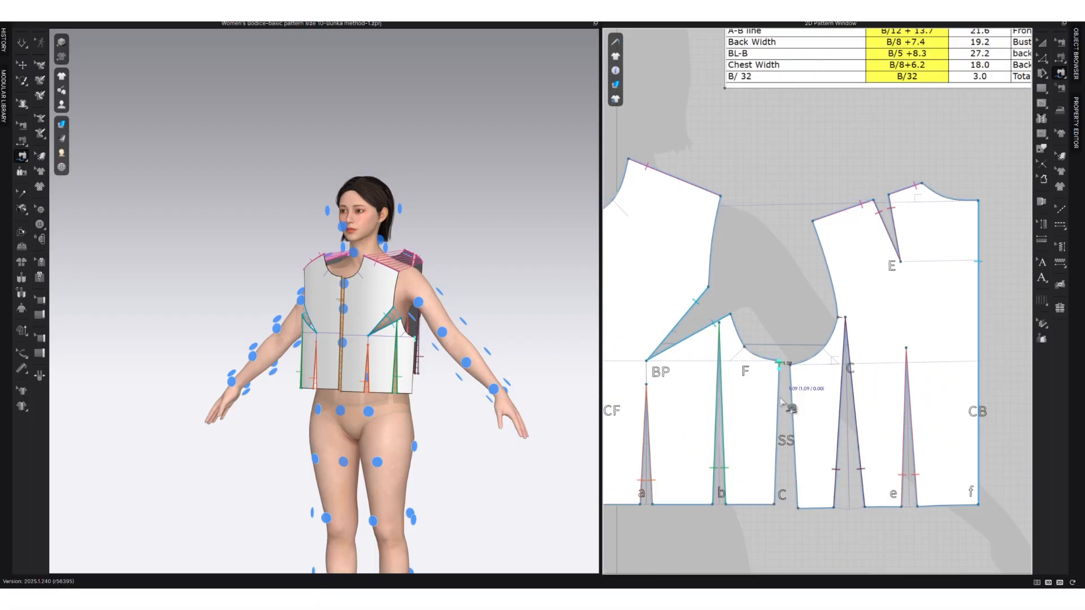
click(775, 504)
middle_drag(787, 438, 821, 421)
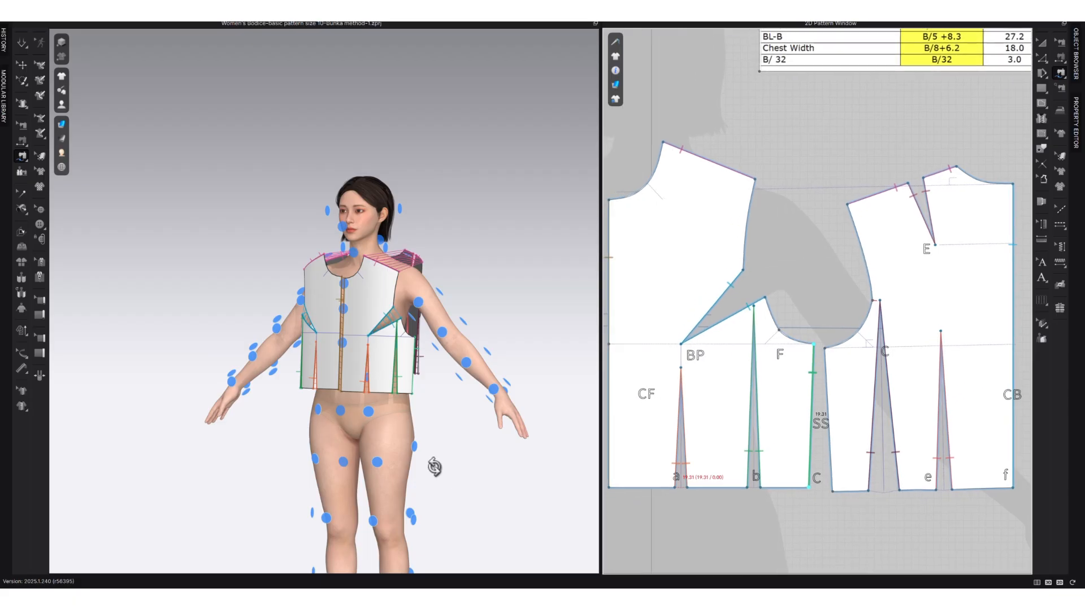
right_drag(433, 467, 409, 465)
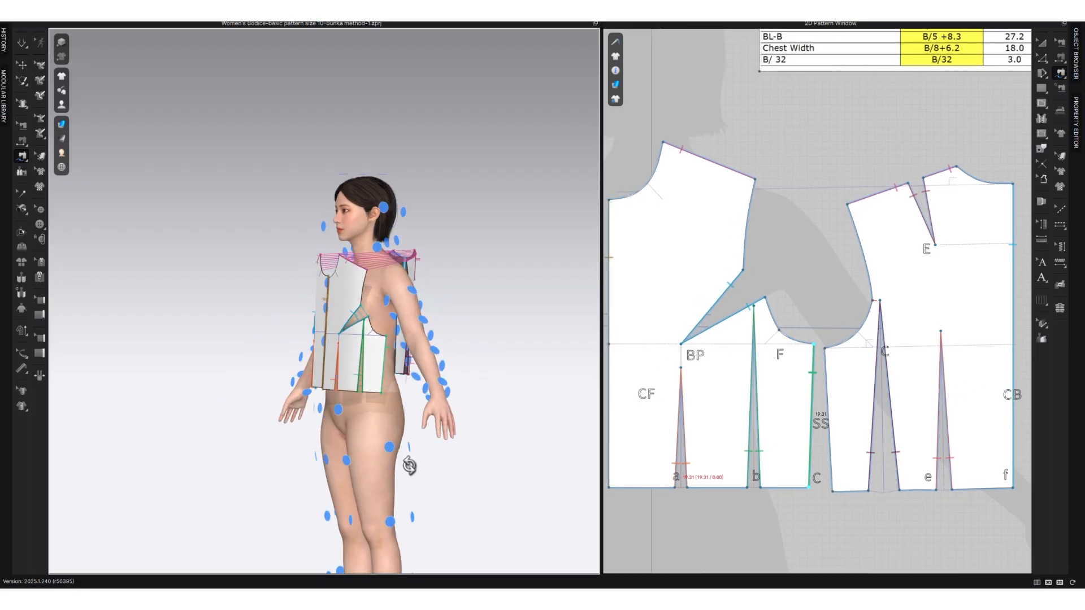
click(824, 348)
click(832, 490)
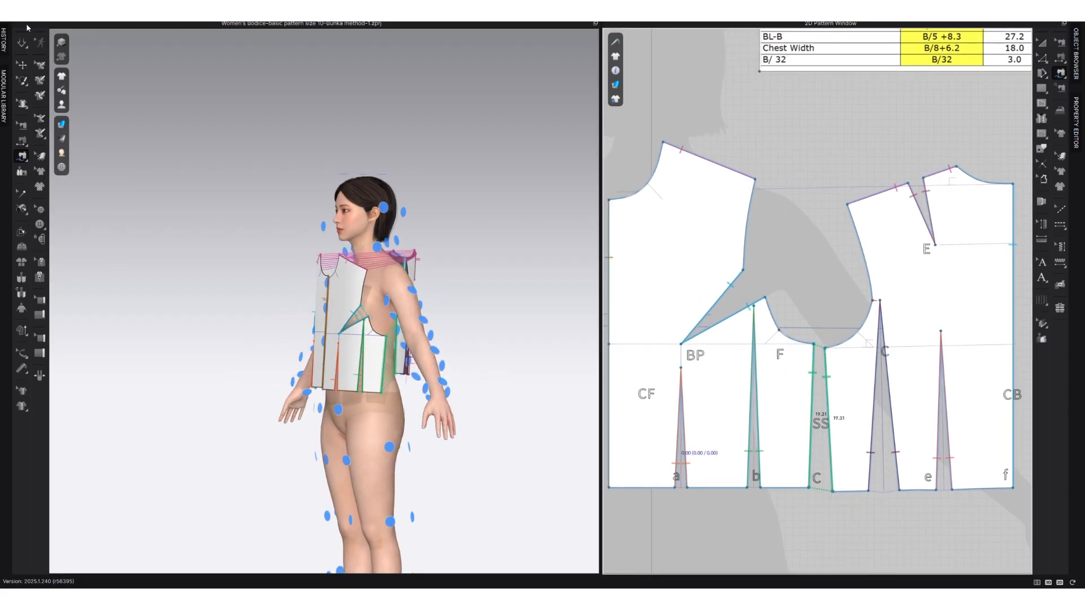
Simulate the sewn bodice on the avatar and pull its front hem down toward the waist.
click(21, 43)
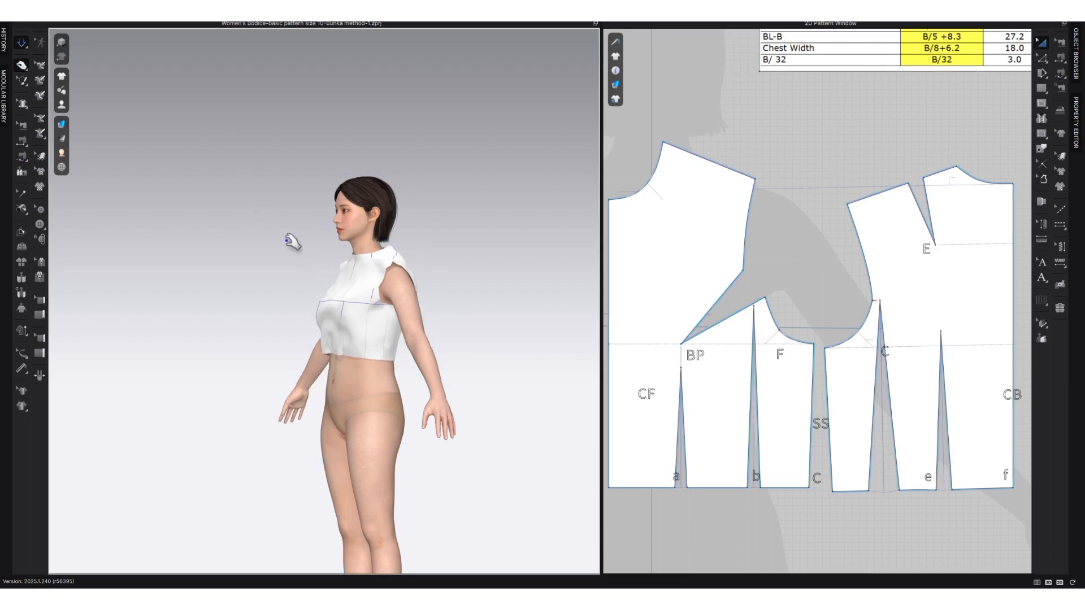
click(373, 356)
click(333, 359)
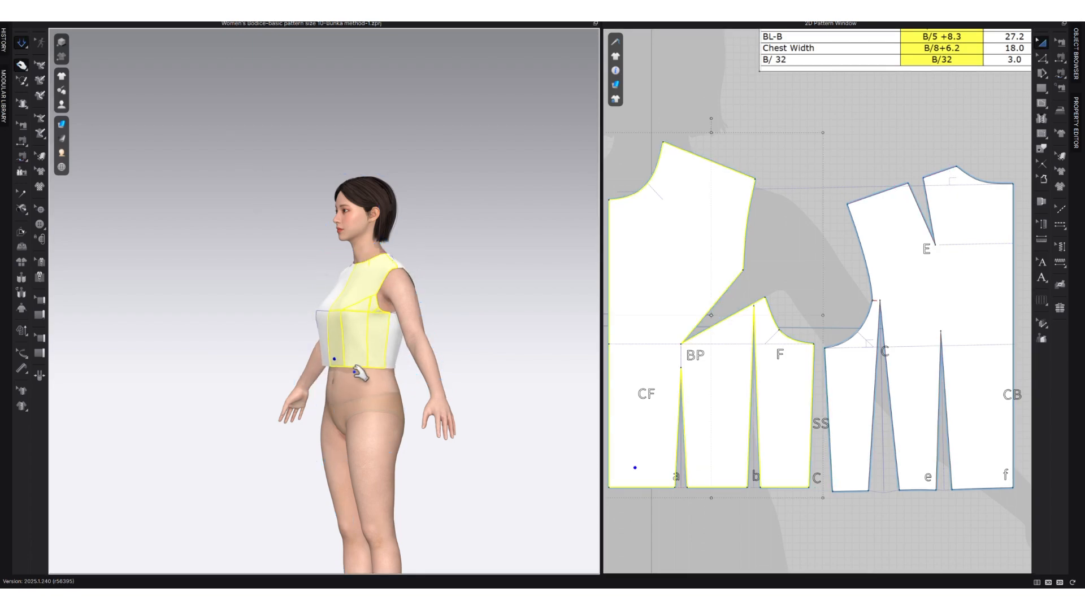
Set the 3D garment's rendering style to Random Color Surface to tell the bodice pieces apart on the avatar.
right_drag(355, 370, 405, 376)
right_drag(302, 362, 242, 364)
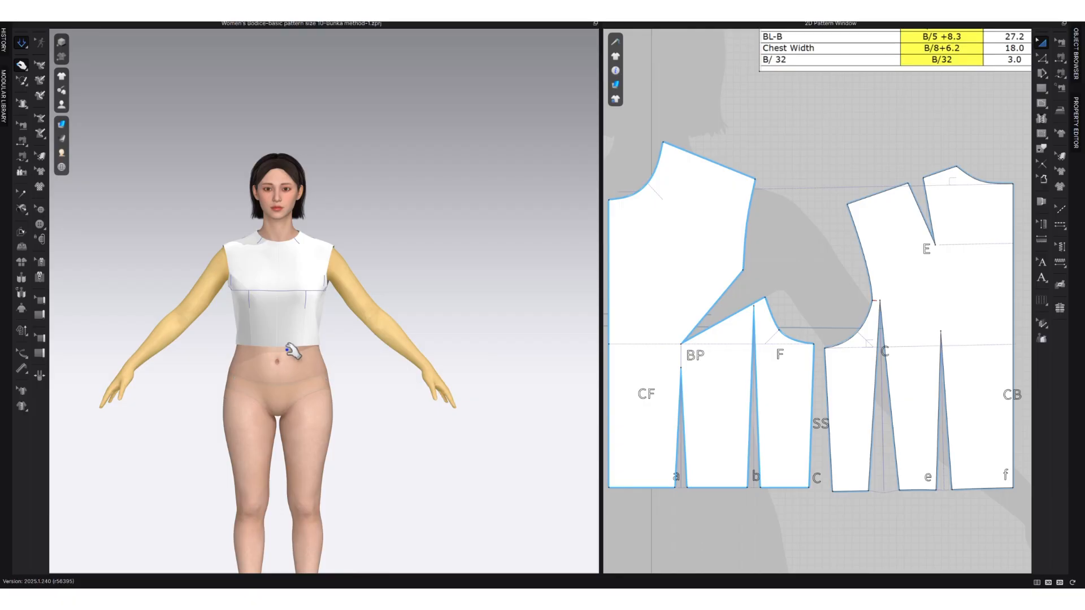
scroll(250, 395, up, 1)
middle_drag(250, 394, 276, 386)
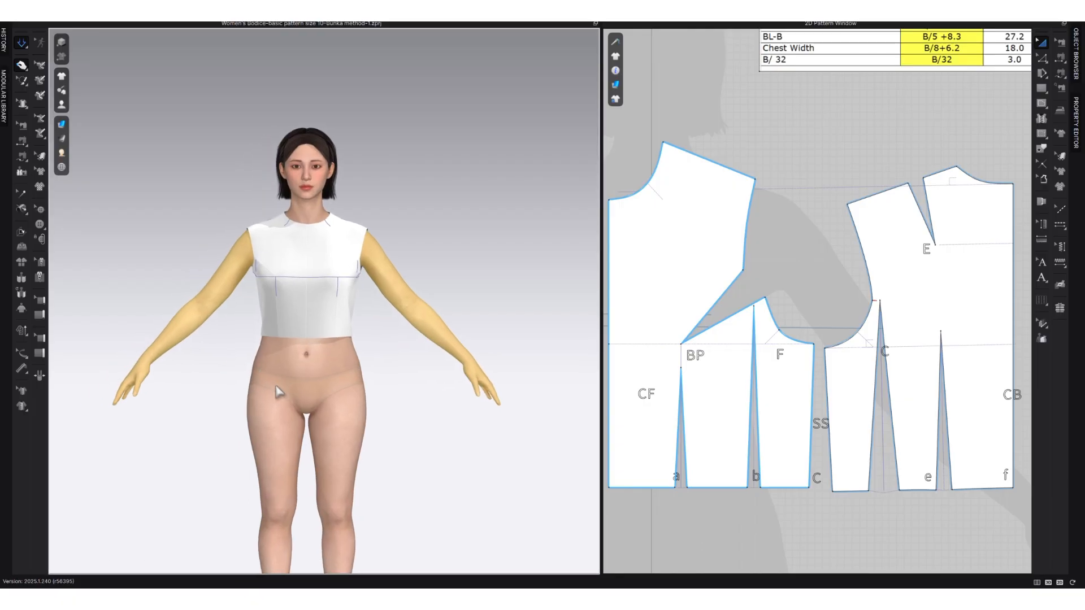
right_drag(249, 424, 381, 423)
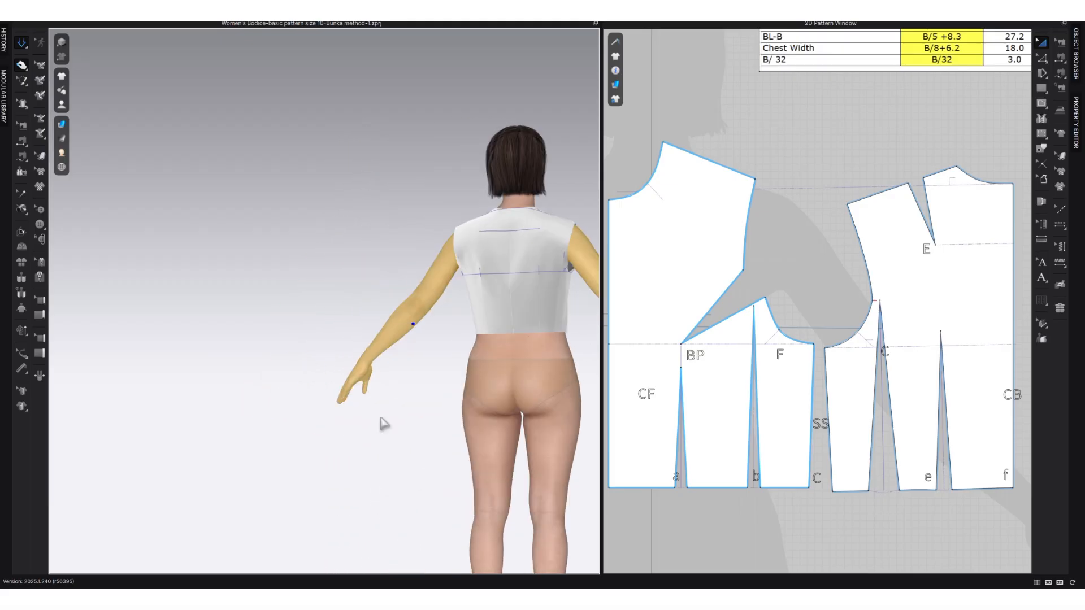
right_drag(500, 390, 425, 400)
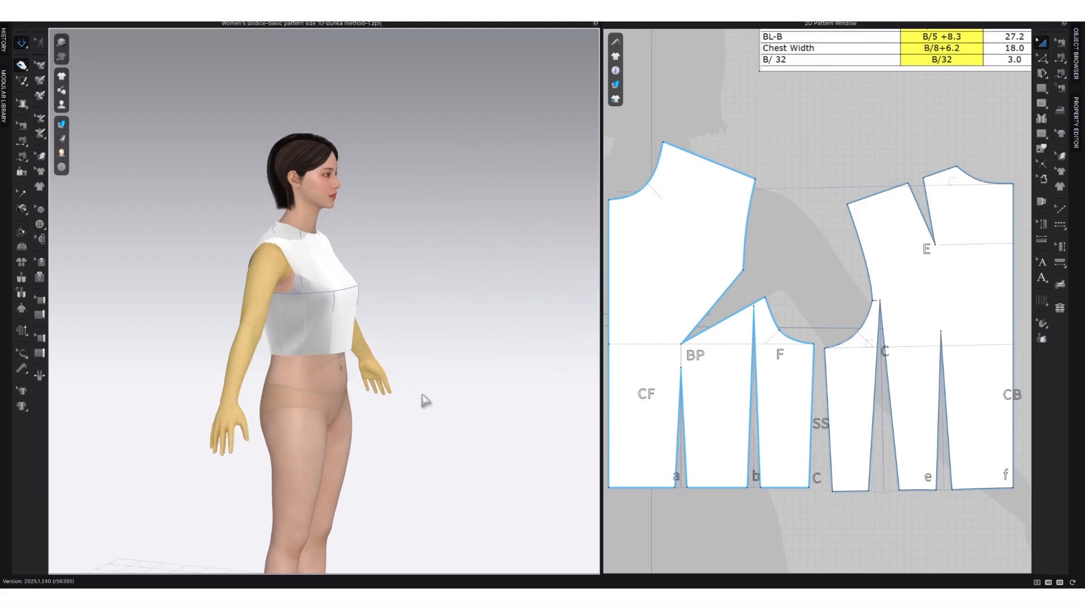
mouse_move(68, 119)
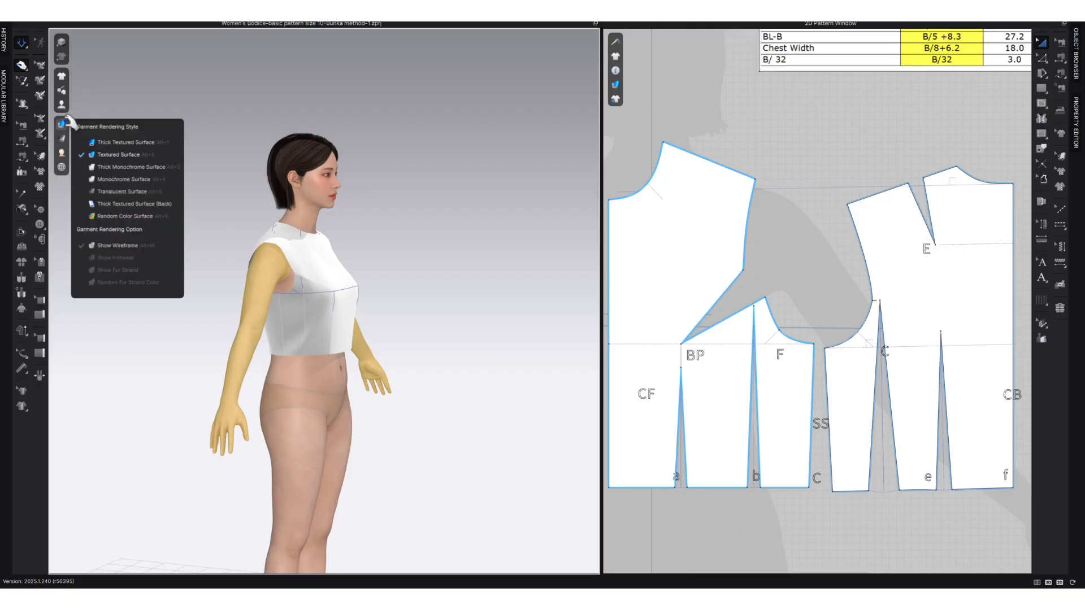
click(124, 214)
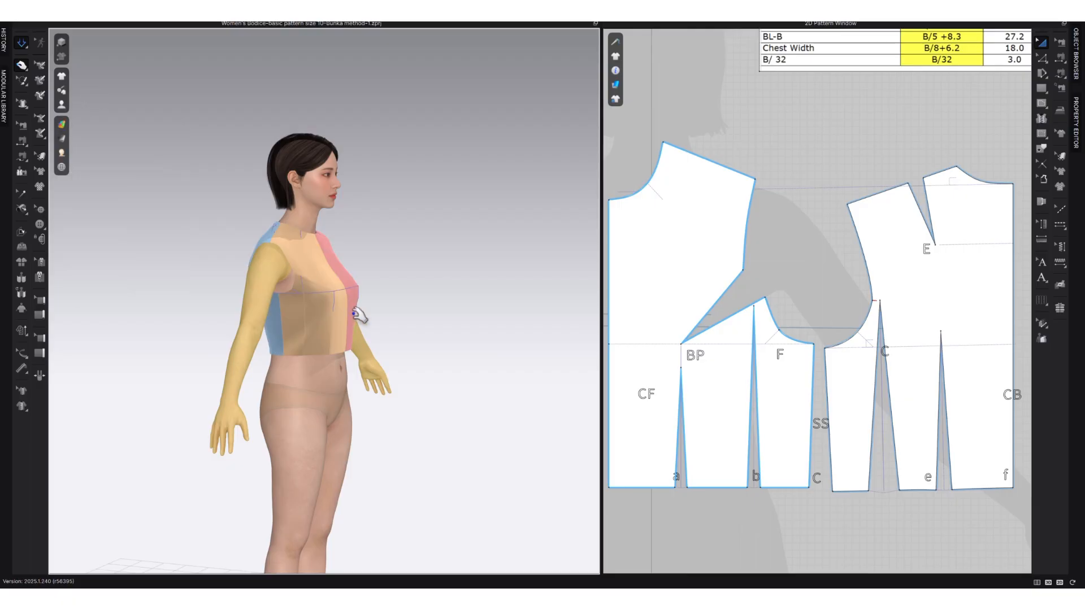
Examine the colour-coded bodice's fit on the avatar from the front, sides and back, checking the bust, armholes, side seams and waistline.
right_drag(387, 326, 358, 262)
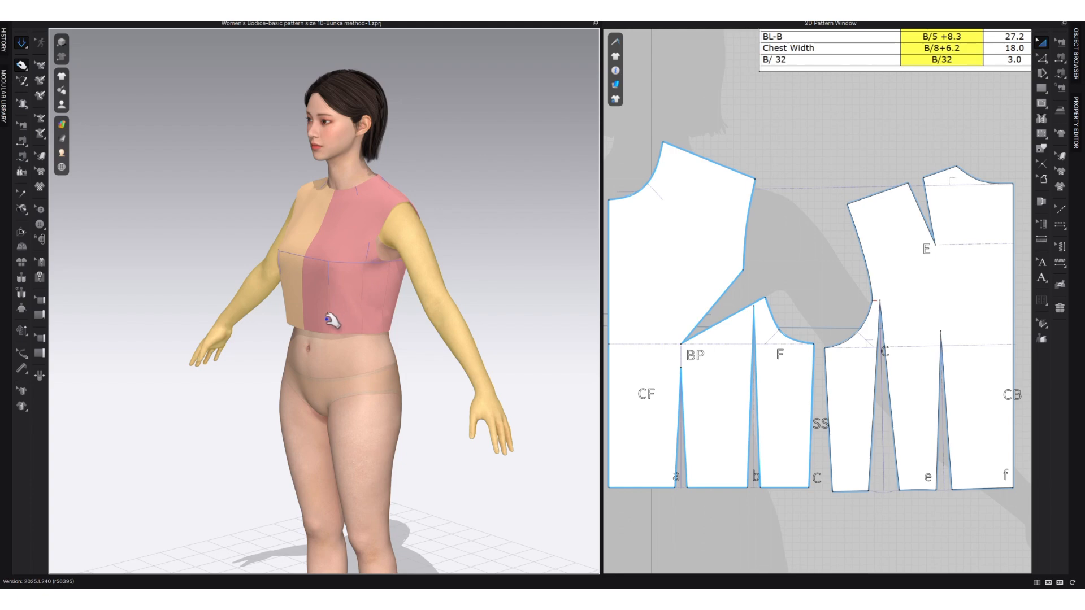
right_drag(322, 320, 316, 291)
right_drag(358, 246, 320, 355)
middle_drag(414, 309, 319, 316)
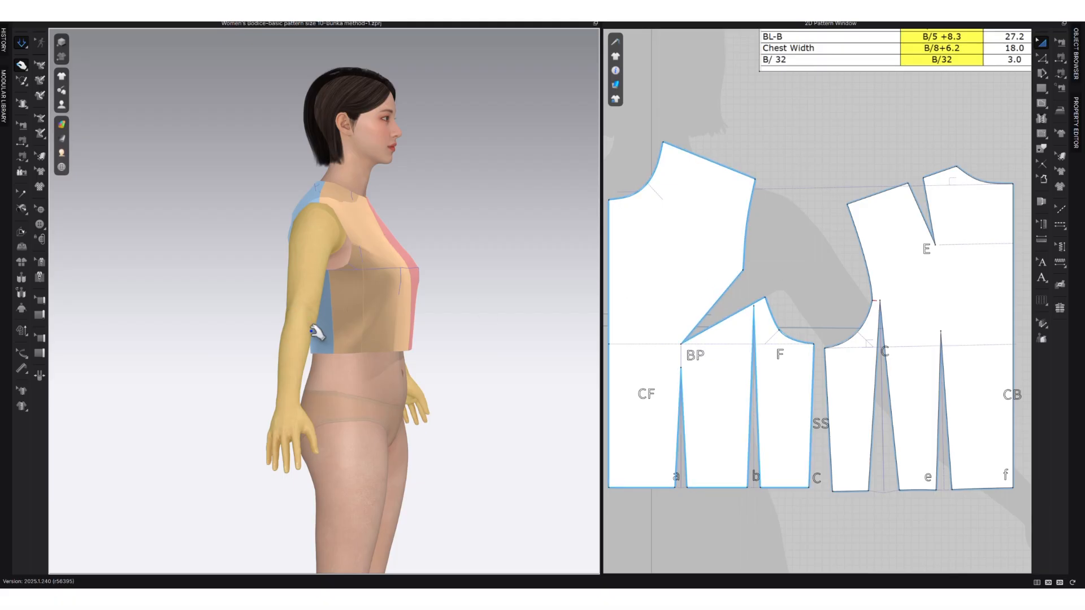
right_drag(312, 381, 497, 349)
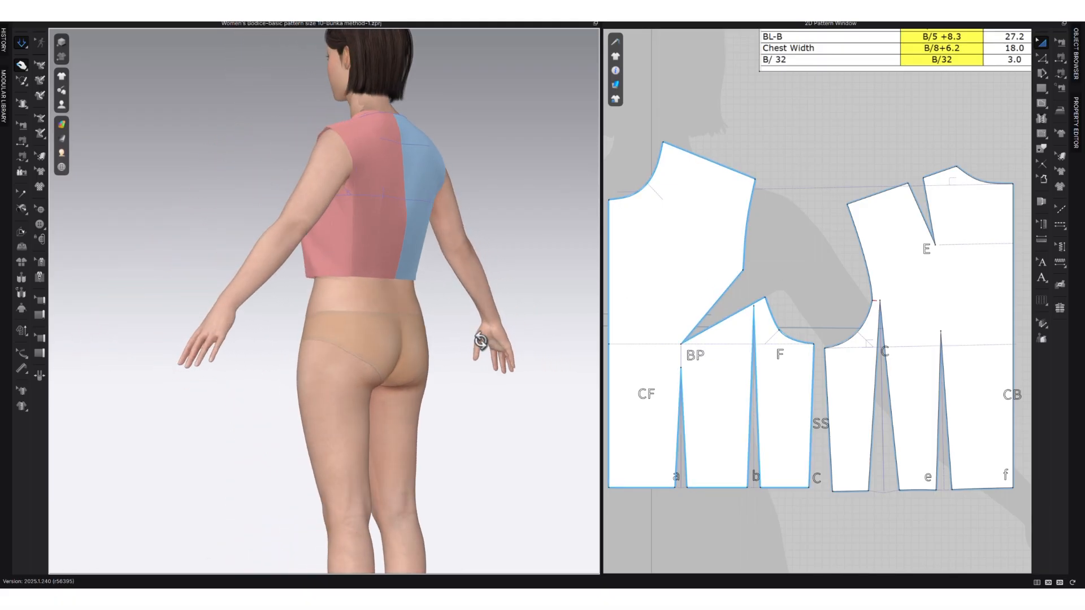
right_drag(322, 359, 404, 350)
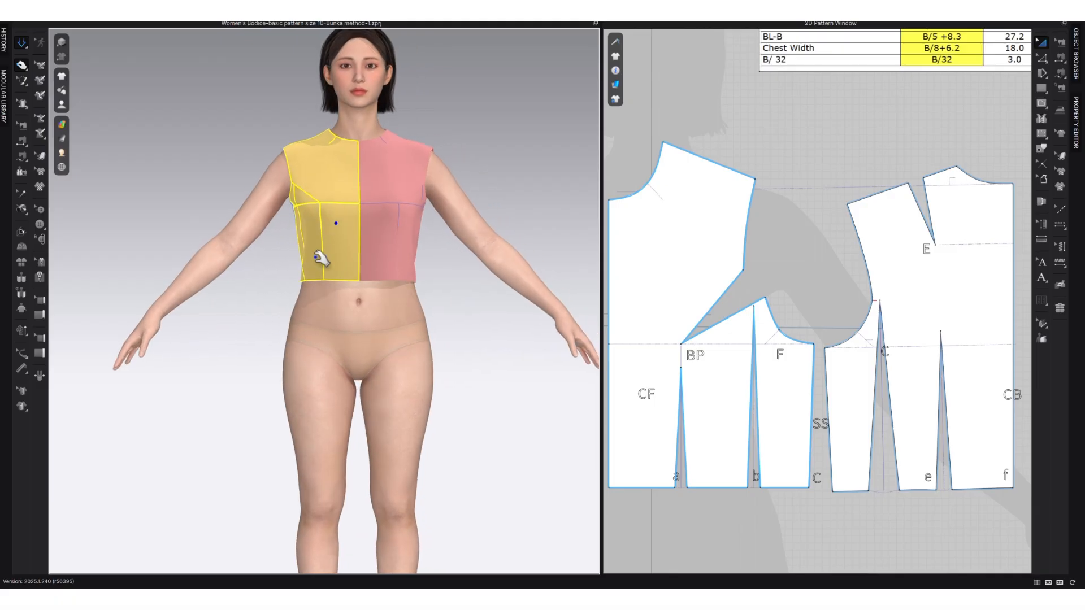
click(406, 272)
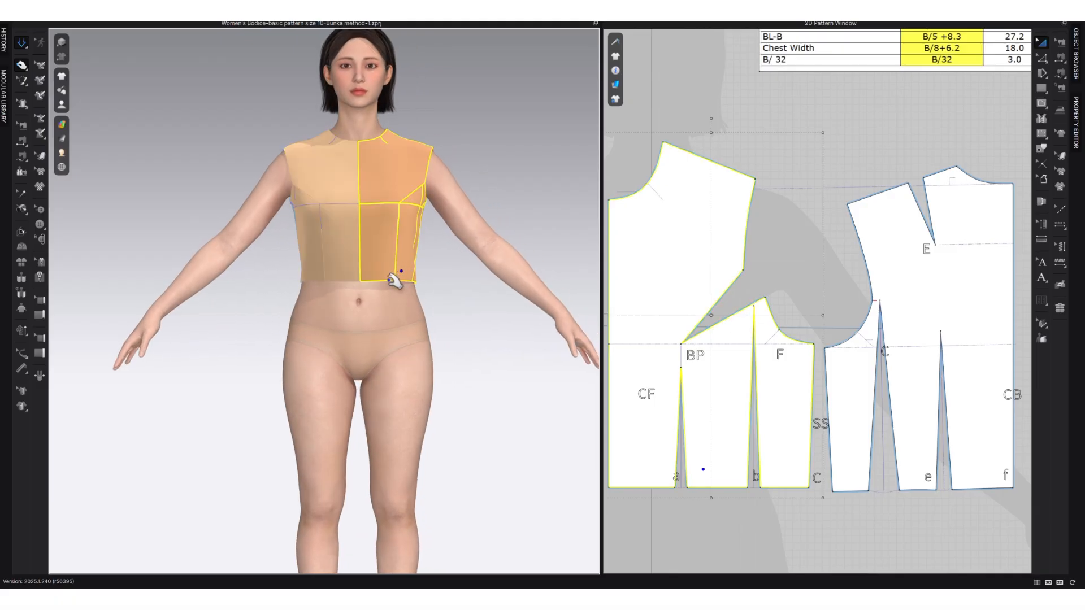
scroll(359, 299, down, 1)
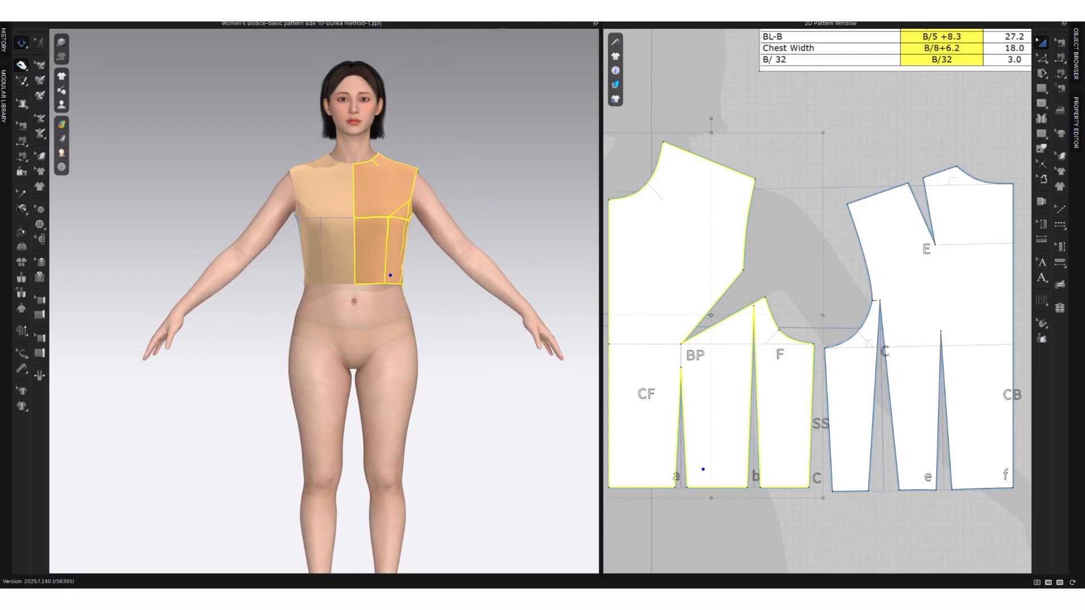
click(361, 324)
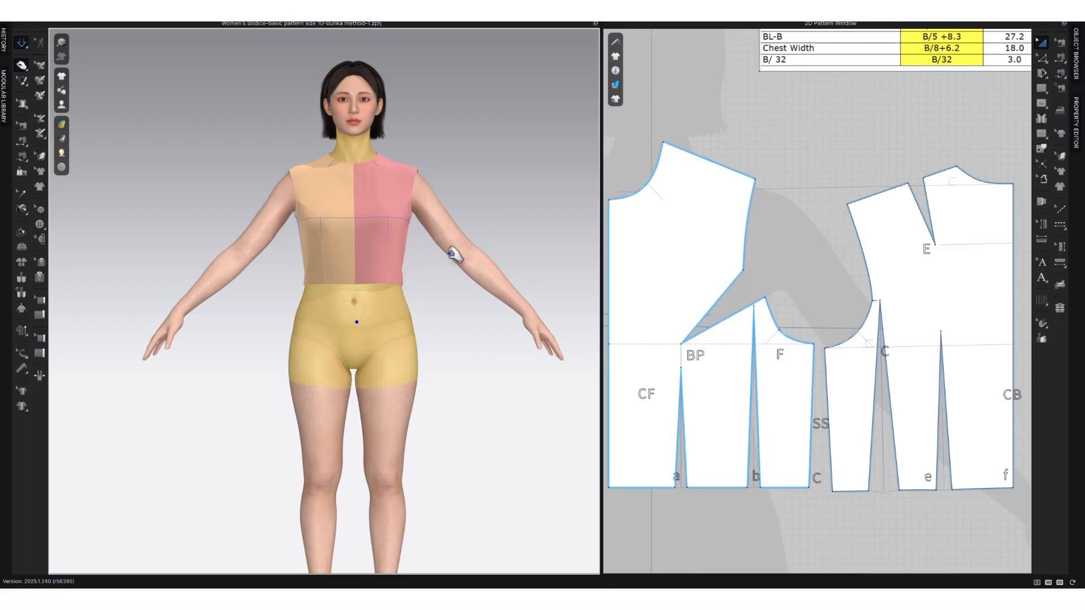
right_drag(439, 235, 412, 242)
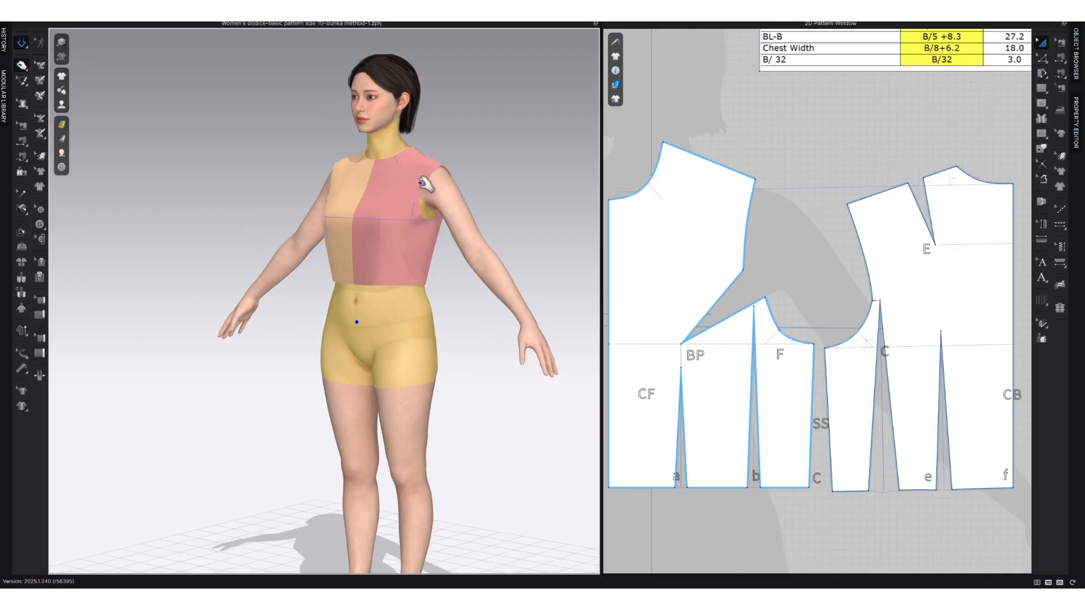
click(325, 299)
right_drag(309, 297, 524, 99)
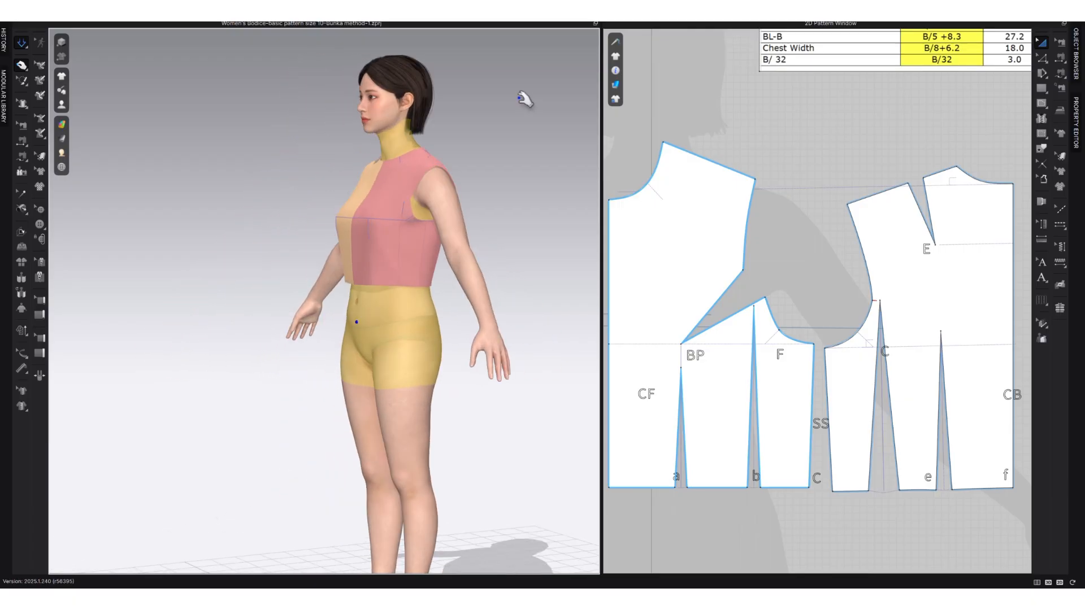